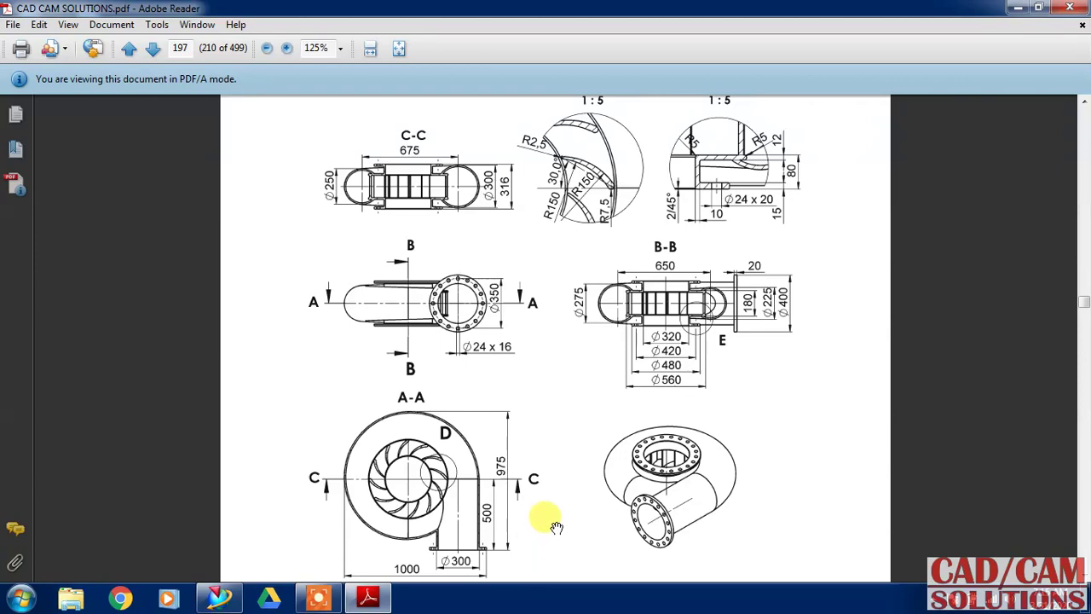
Step: Pan through the reference drawing to study Fig. 8.7's section C-C and details D and E
drag(539, 499, 539, 466)
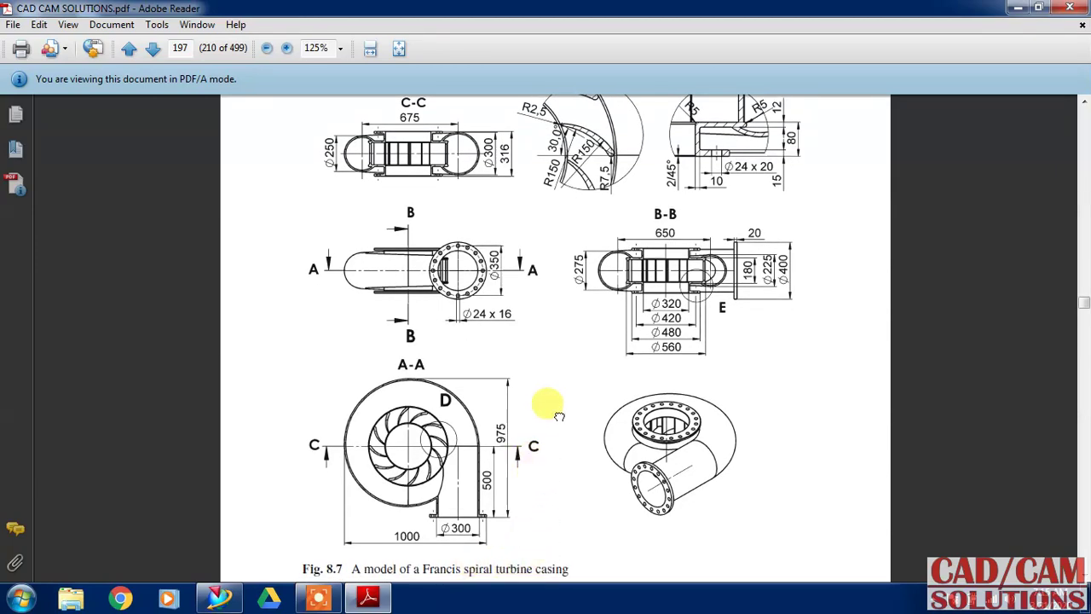
drag(559, 414, 559, 462)
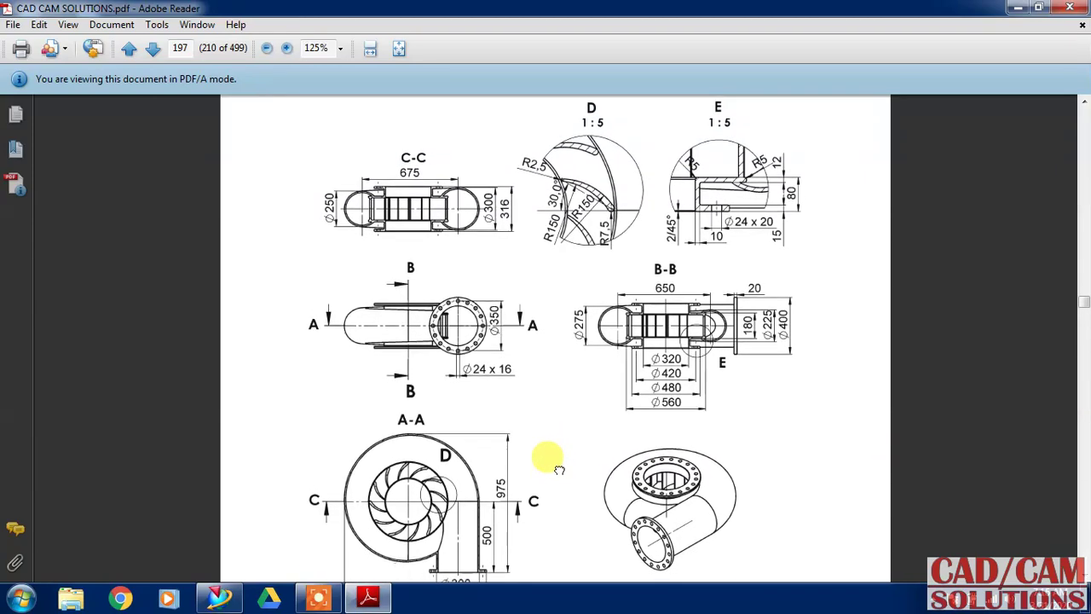
drag(558, 461, 562, 446)
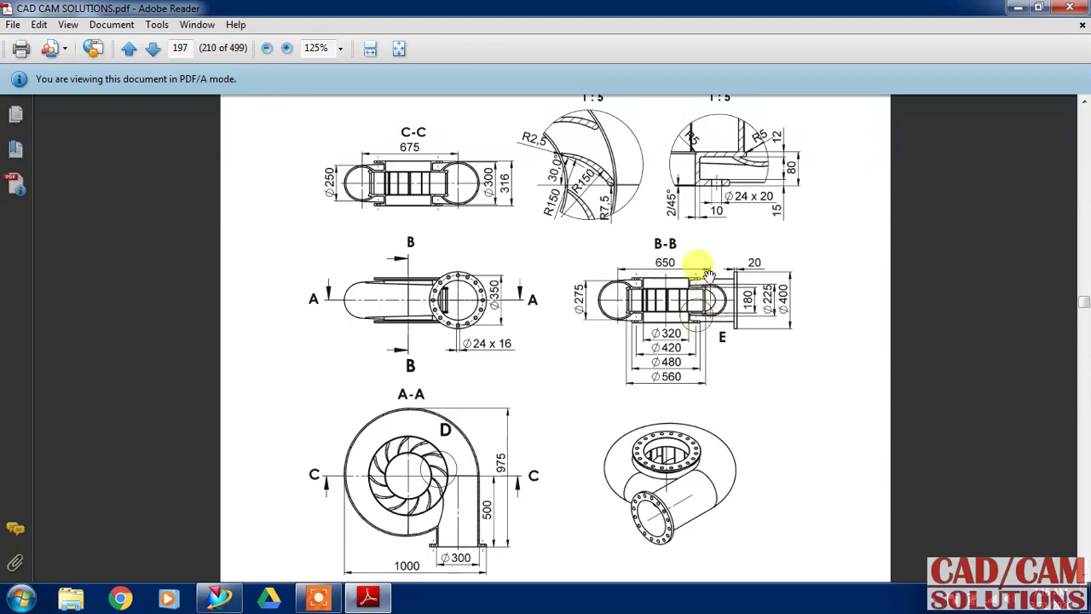
mouse_move(706, 215)
mouse_down()
mouse_move(698, 245)
mouse_move(674, 207)
mouse_move(686, 196)
mouse_move(665, 193)
mouse_up()
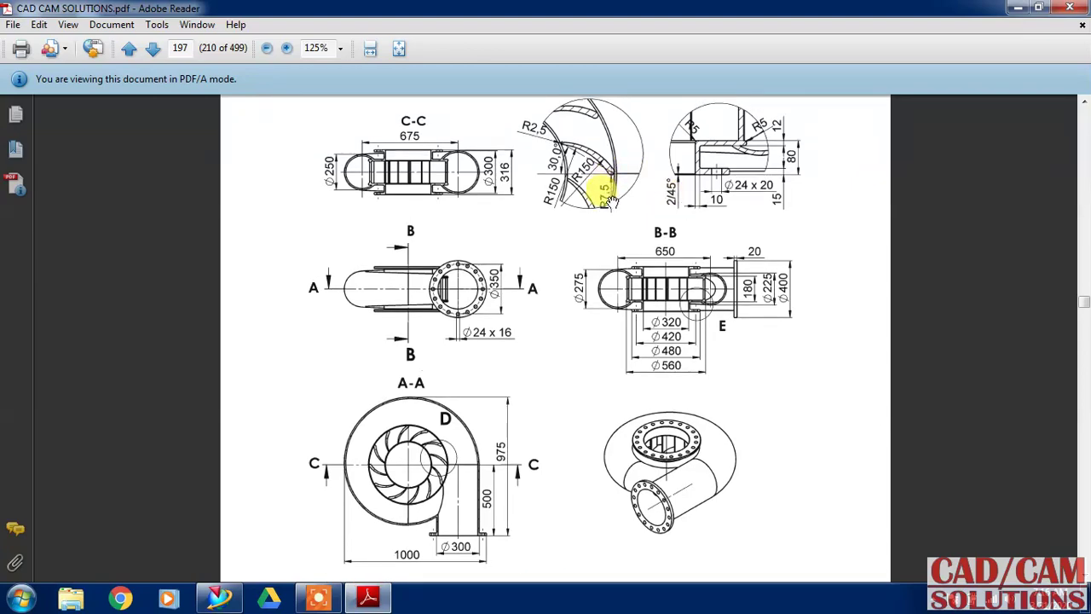
drag(609, 205, 609, 235)
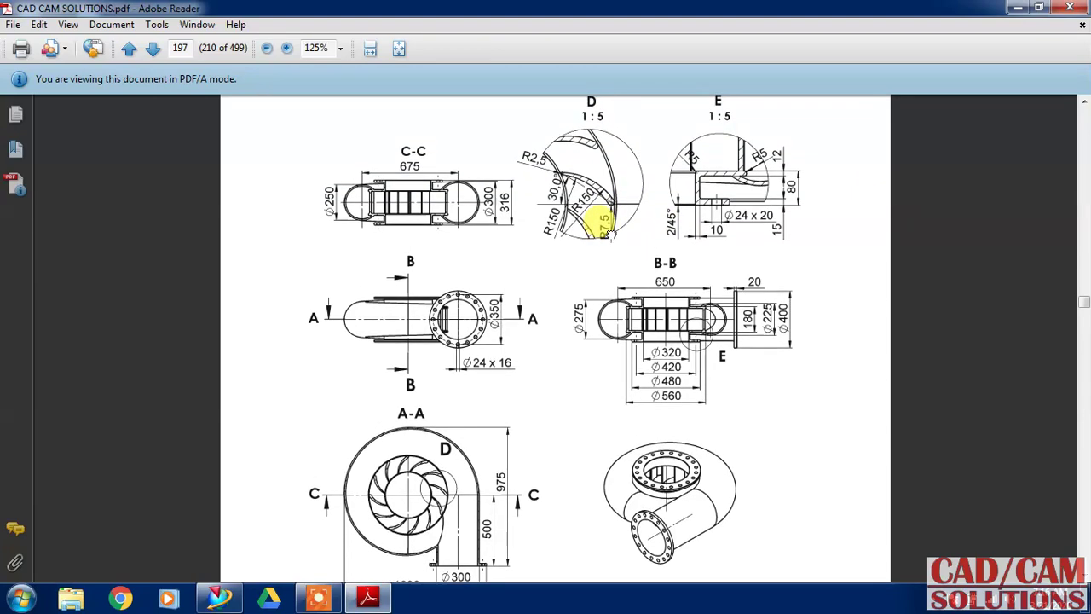
drag(609, 236, 588, 205)
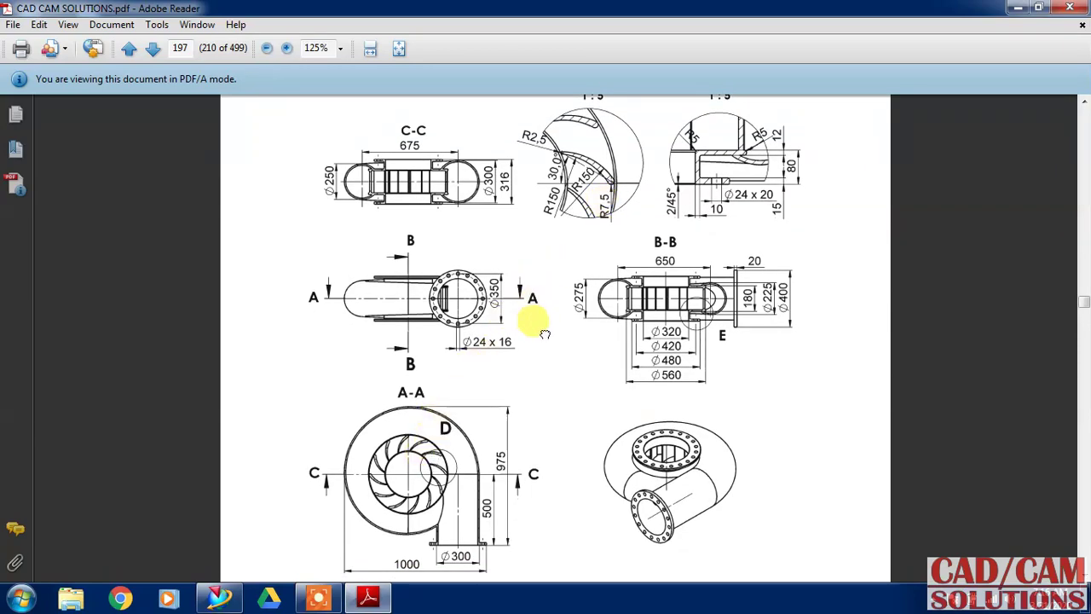
scroll(529, 300, down, 1)
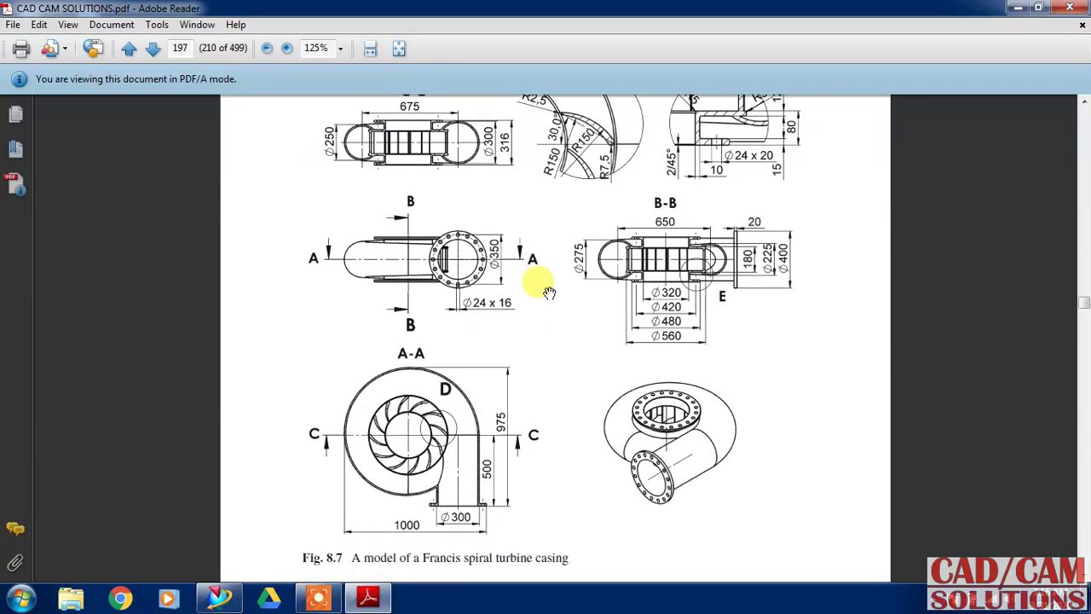
drag(550, 294, 544, 333)
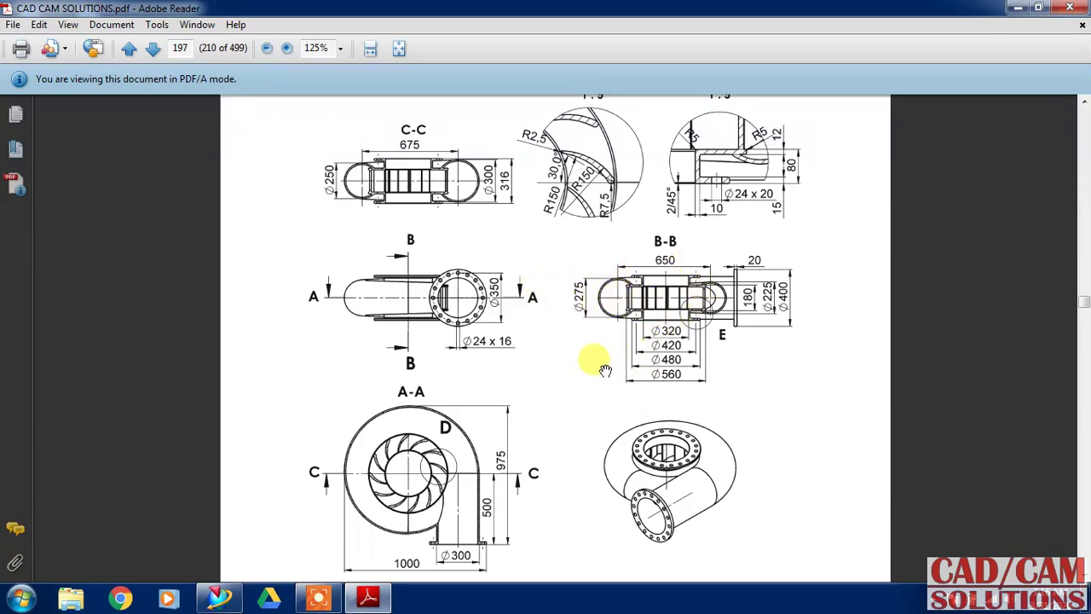
Step: Switch back to NX and accept the sketch plane to start the first sketch
click(241, 597)
click(239, 596)
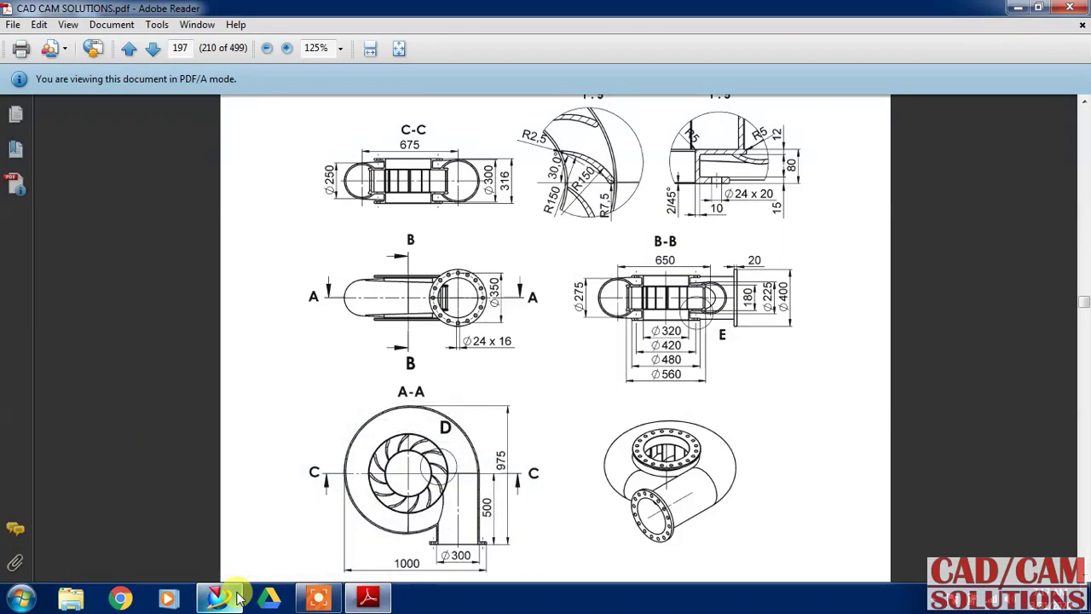
click(318, 596)
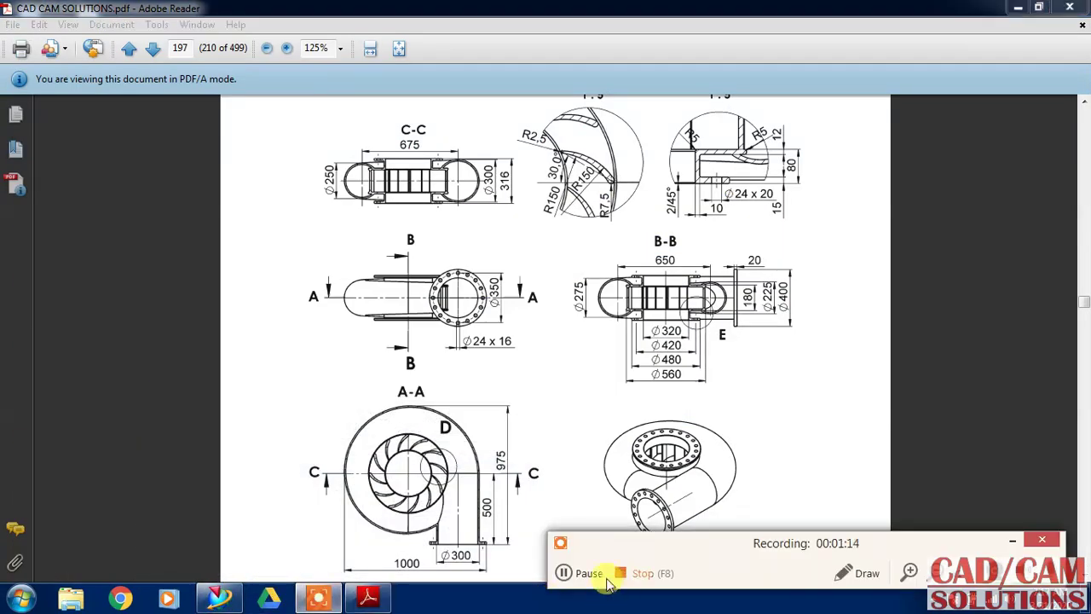
click(564, 572)
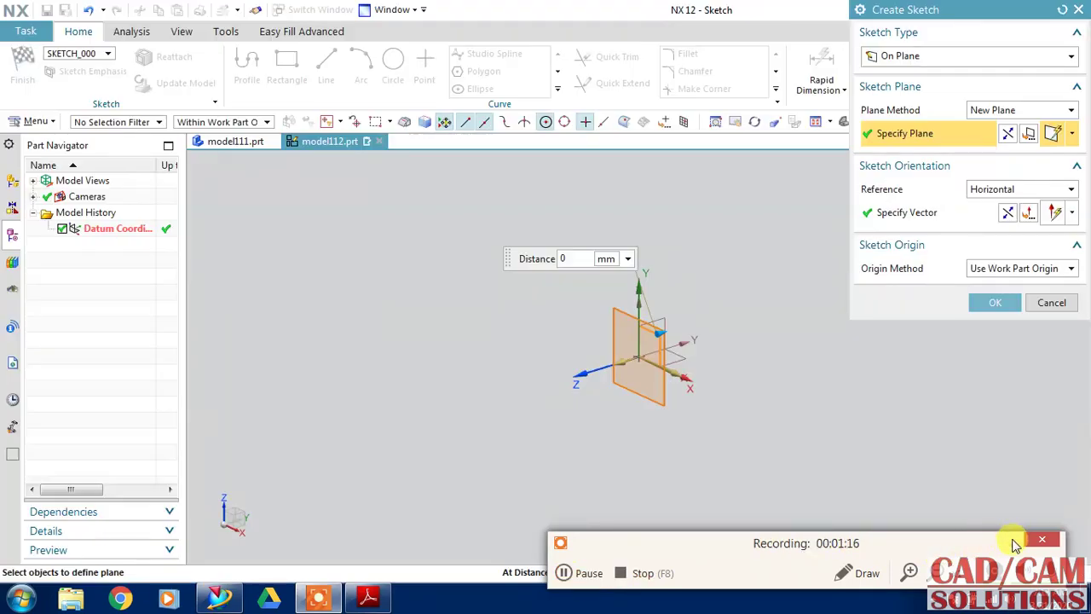
click(993, 306)
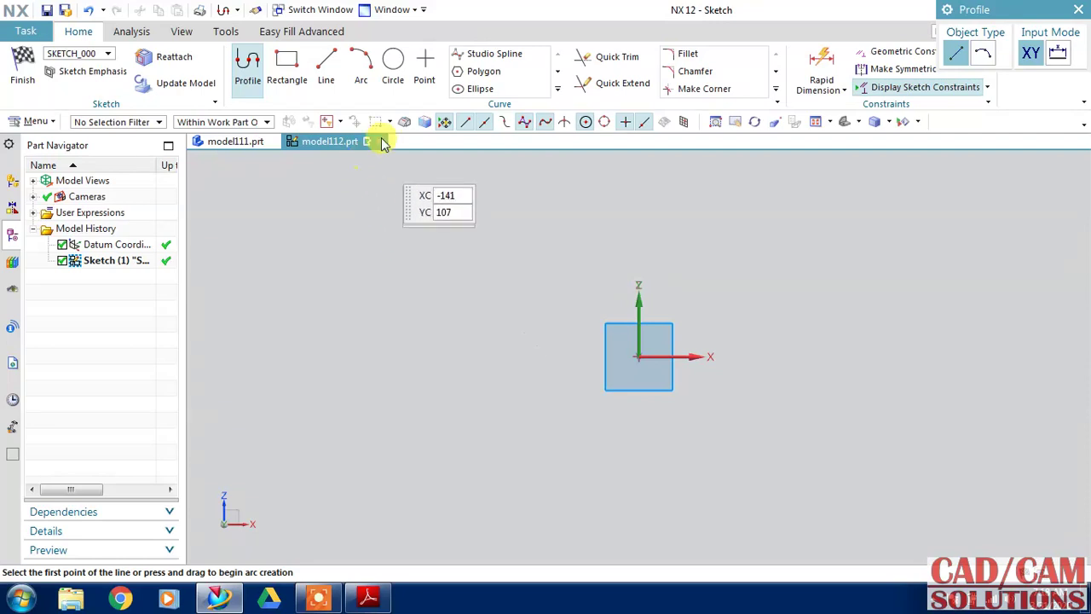
Step: Draw a Ø250 circle to the left of the origin
click(394, 72)
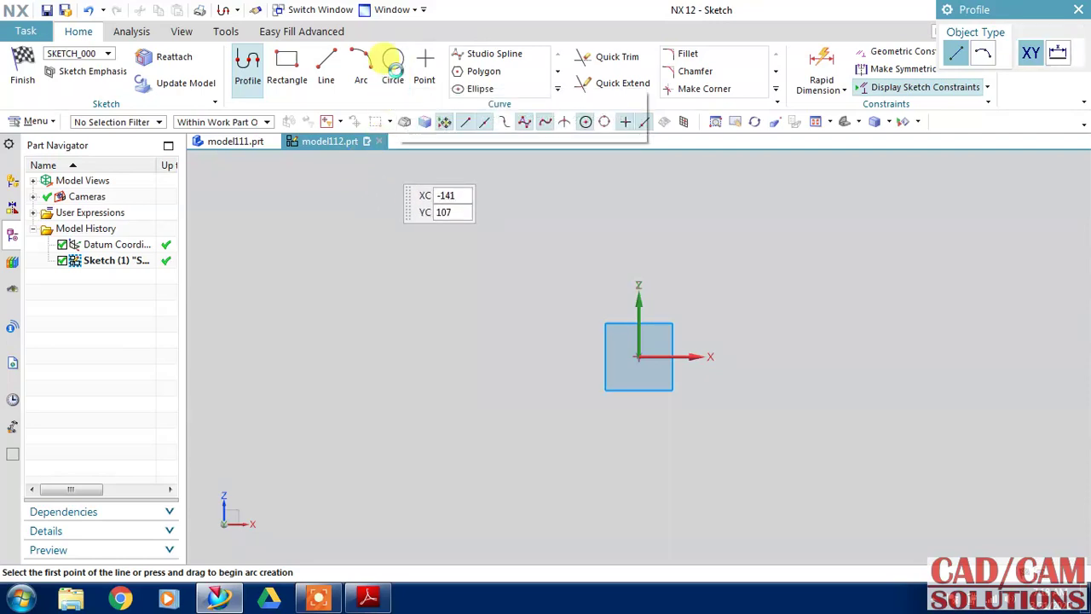
click(456, 359)
text(250)
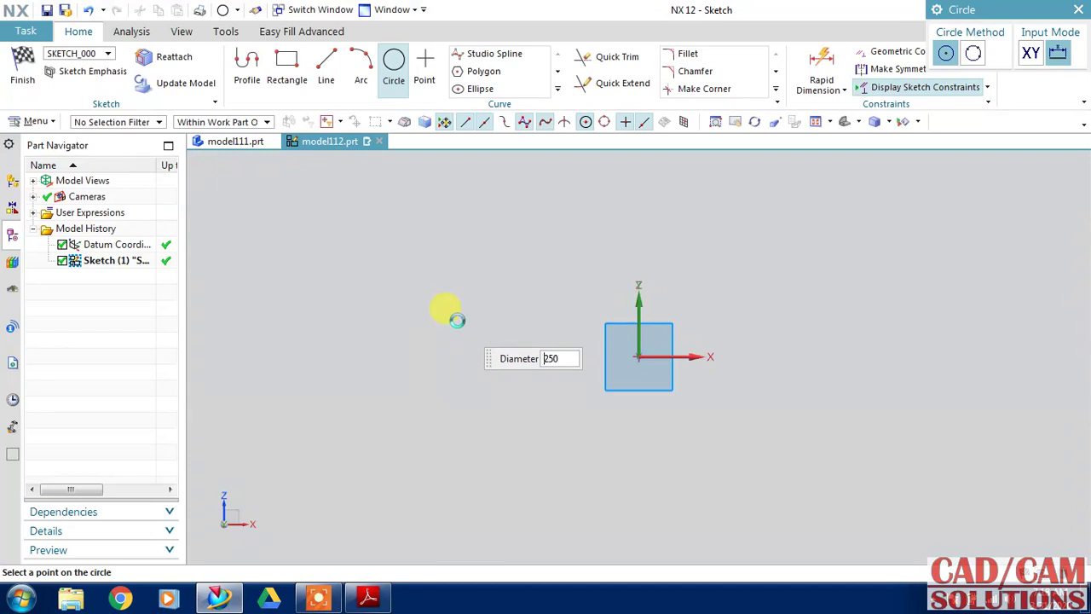
text(0)
key(Return)
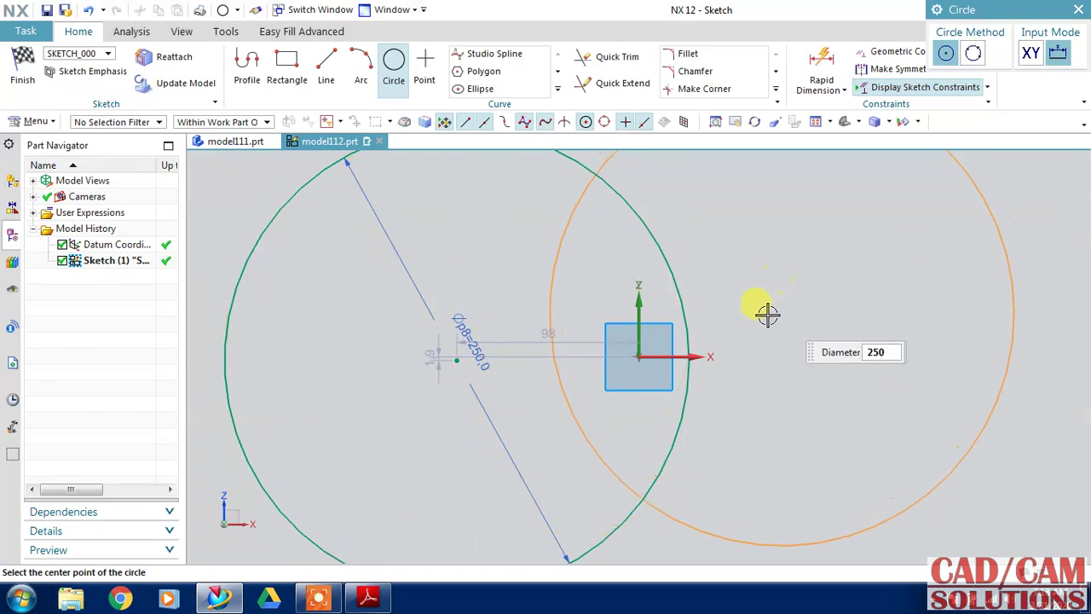
key(Escape)
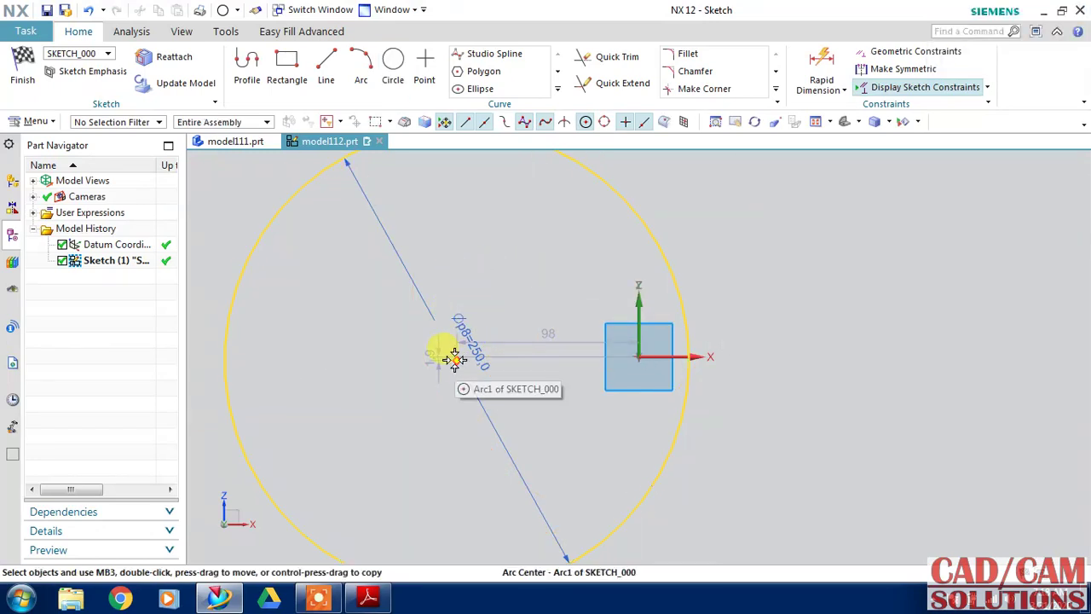
Step: Put the Ø250 circle's centre on the horizontal axis, 325 from the origin
click(457, 360)
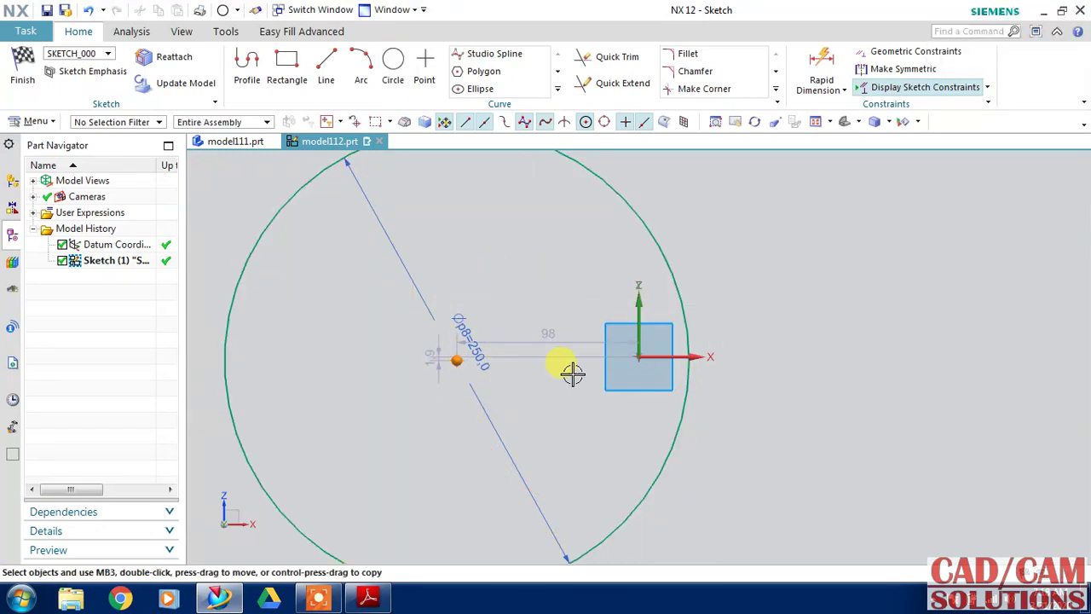
click(700, 356)
click(734, 334)
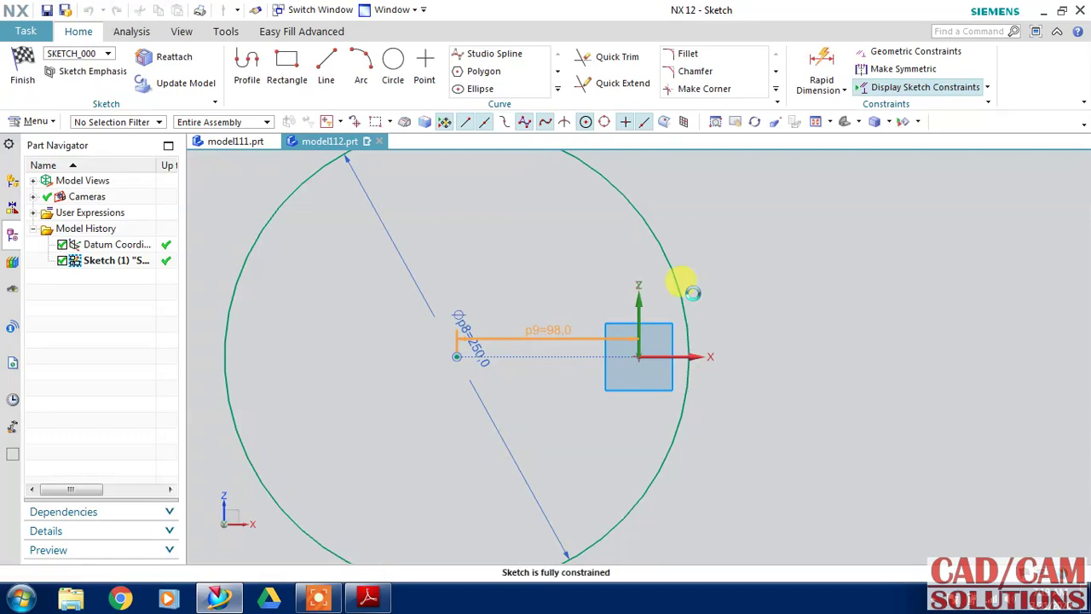
scroll(692, 292, up, 3)
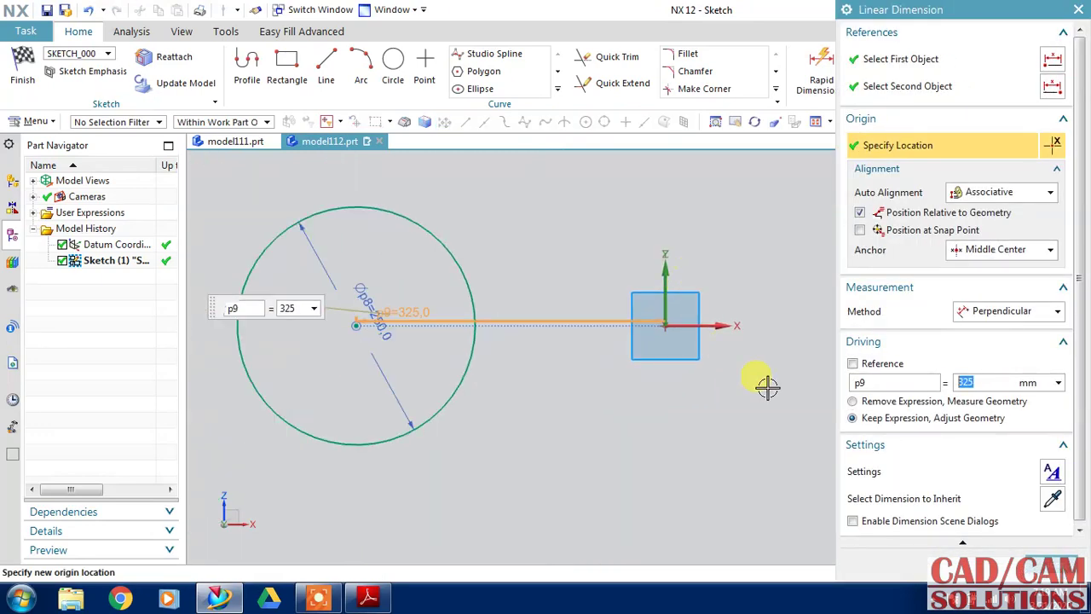
middle_click(918, 497)
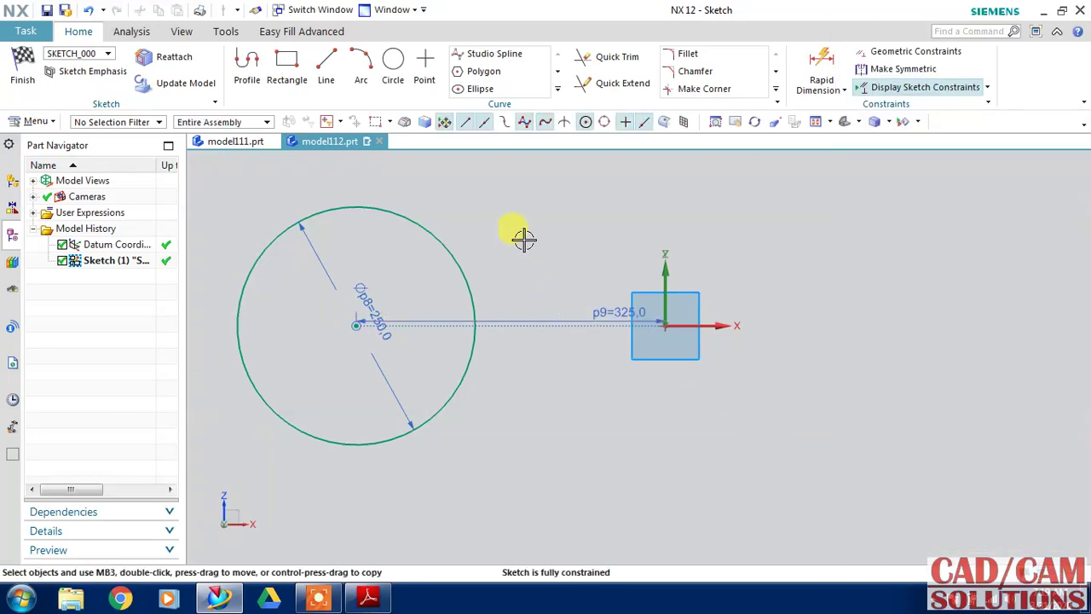
Step: Draw a Ø300 circle right of the origin and an overlapping Ø200 circle inside it
click(393, 62)
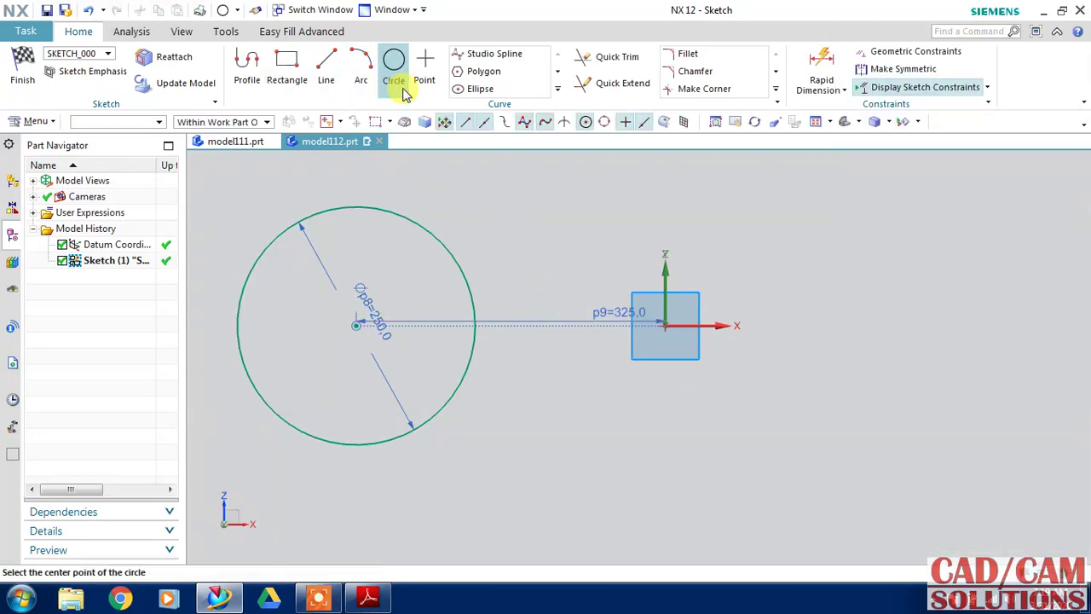
click(943, 310)
text(300)
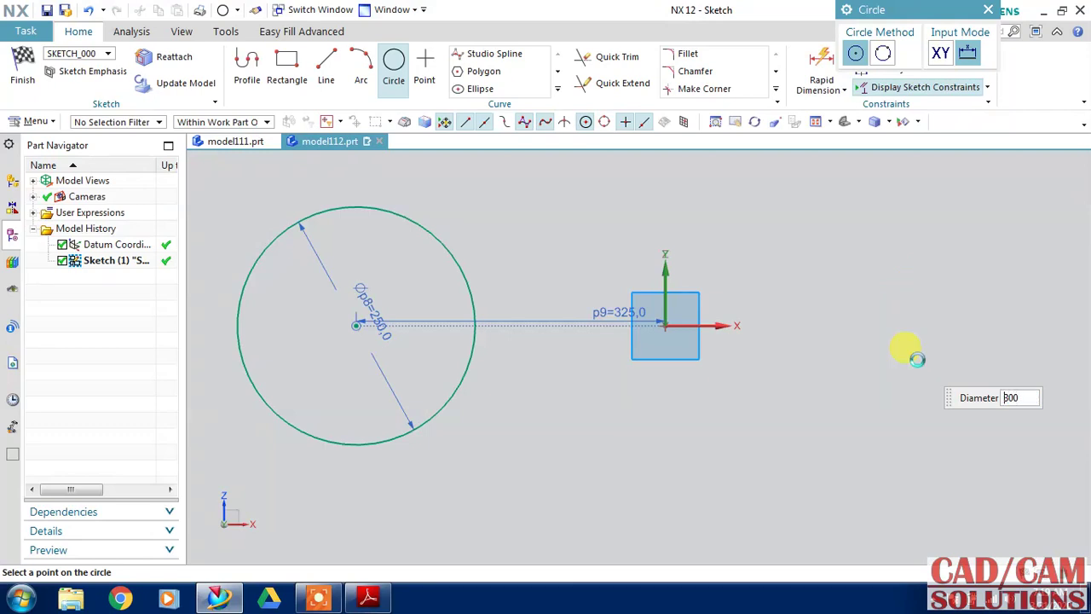
key(Return)
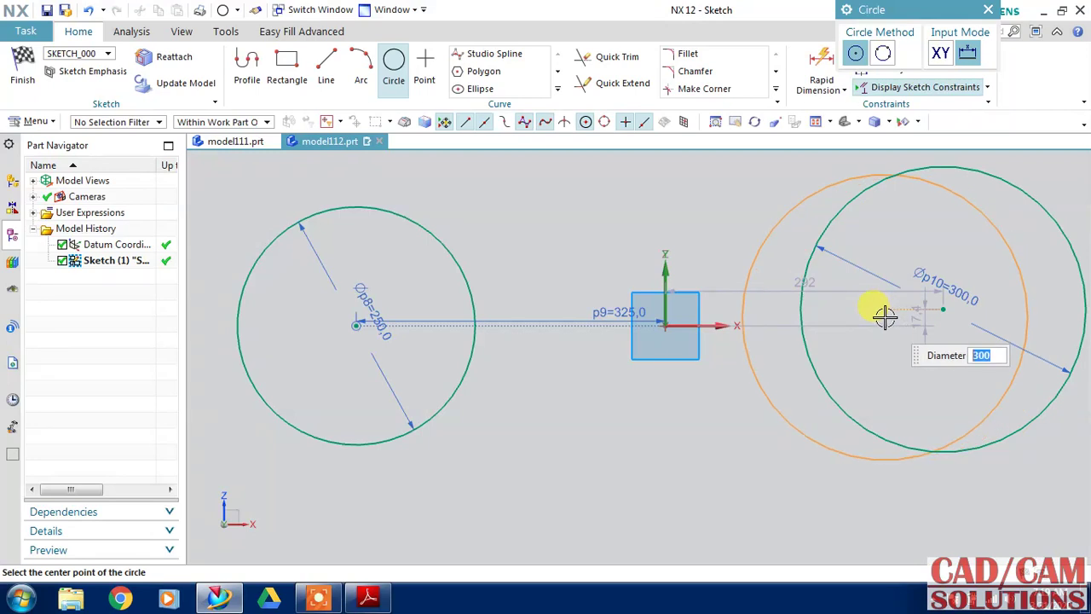
text(200)
key(Return)
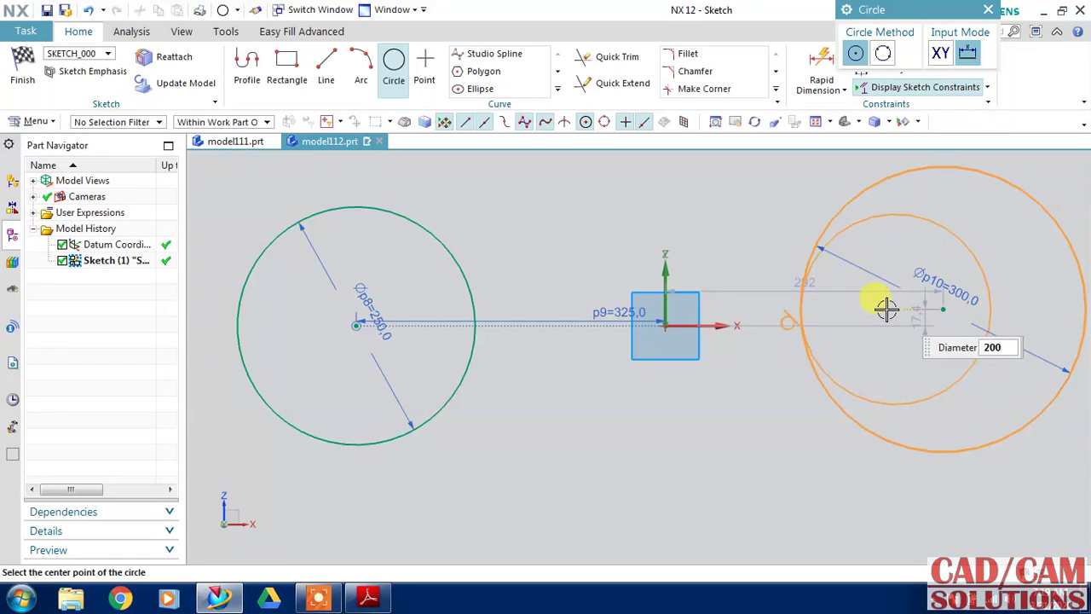
click(878, 308)
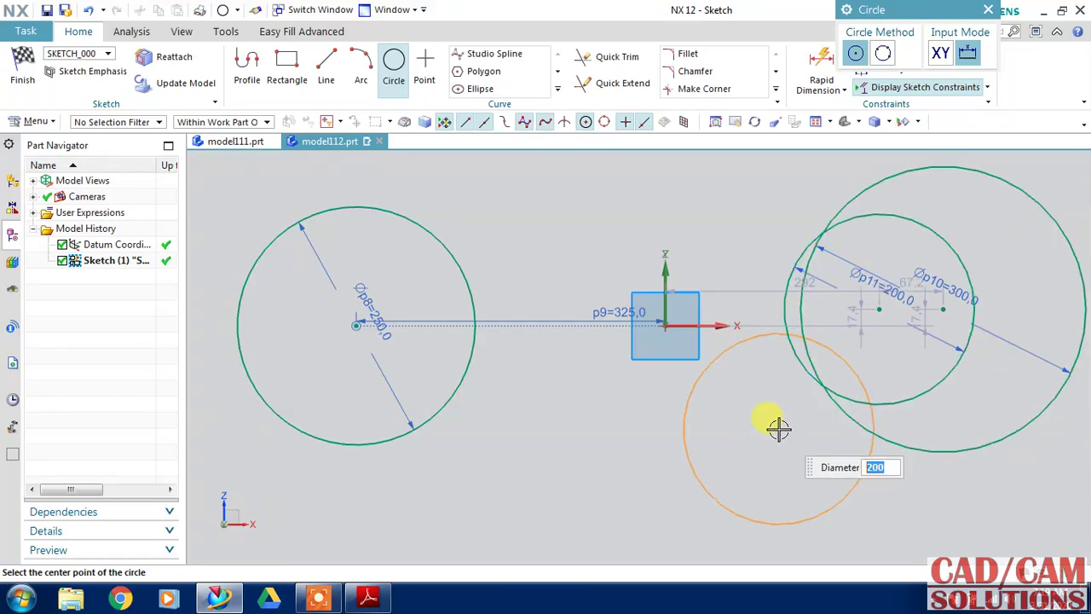
key(Escape)
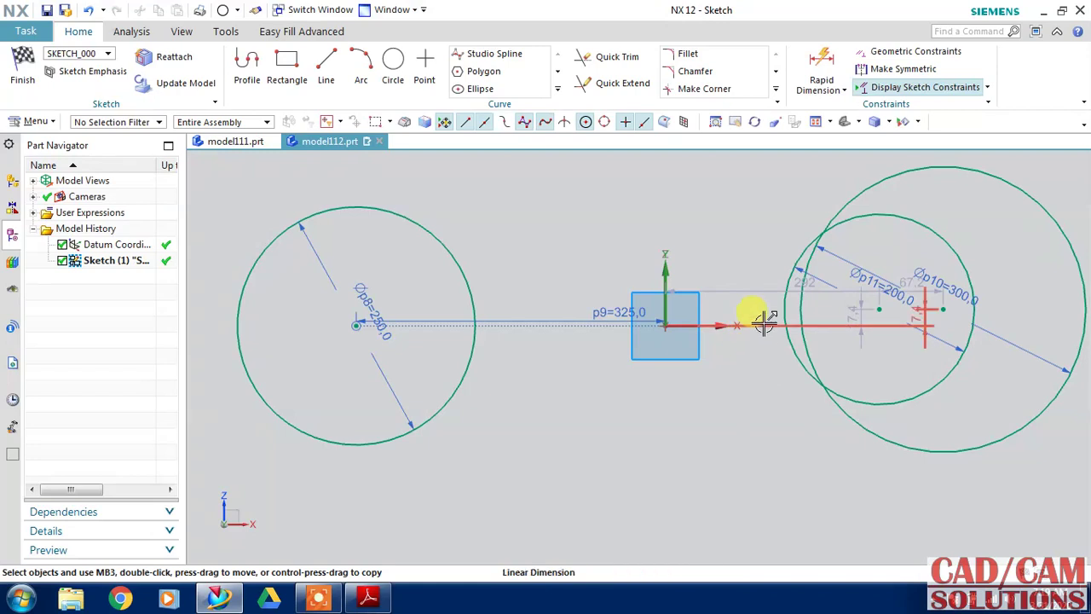
Step: Constrain the Ø300 and Ø200 circle centres onto the horizontal axis
click(944, 308)
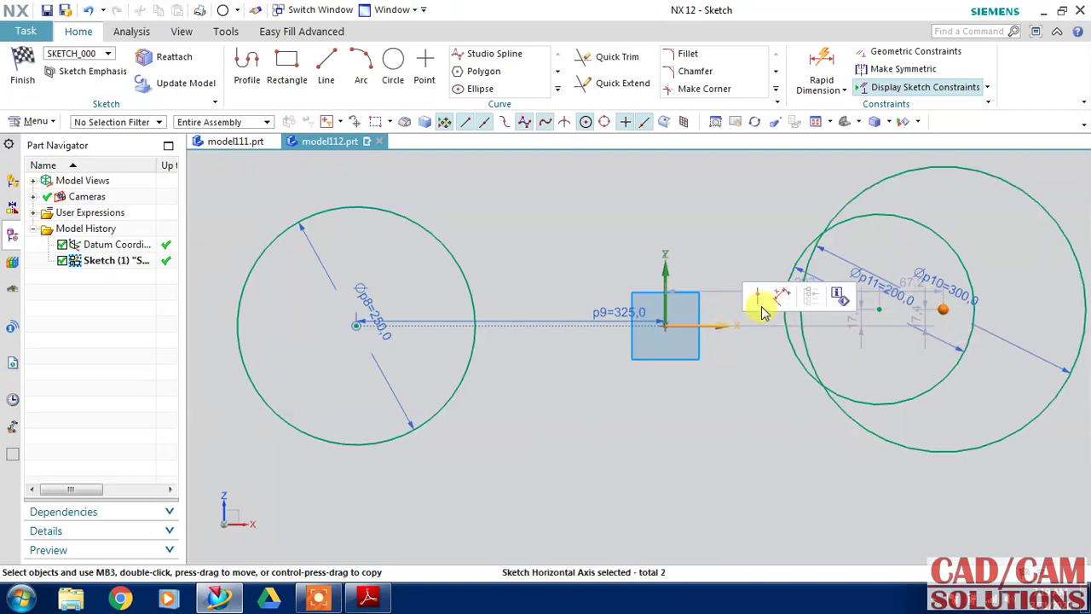
click(762, 296)
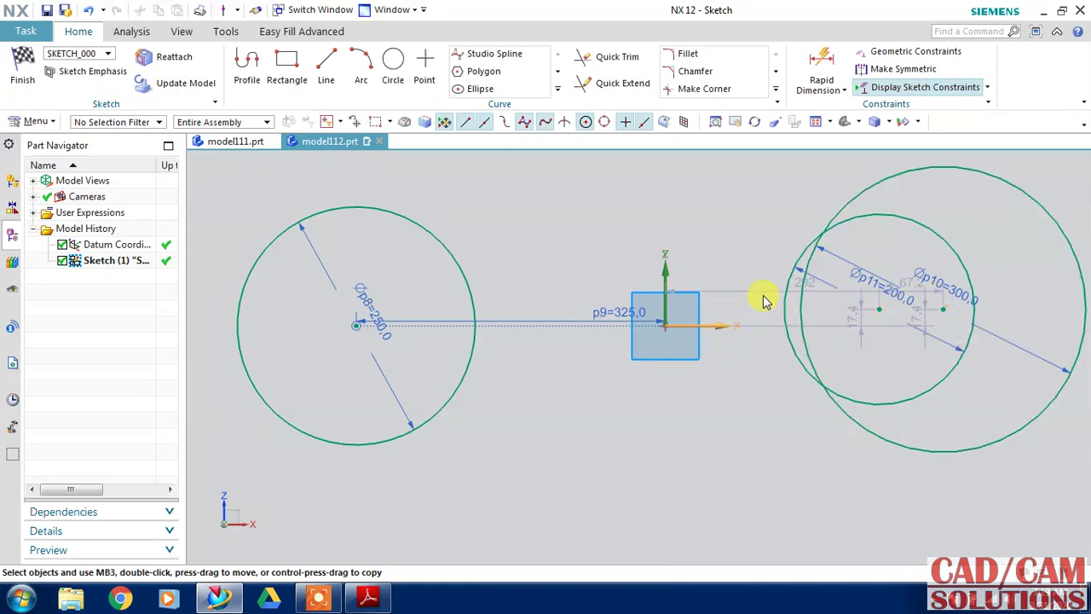
click(871, 307)
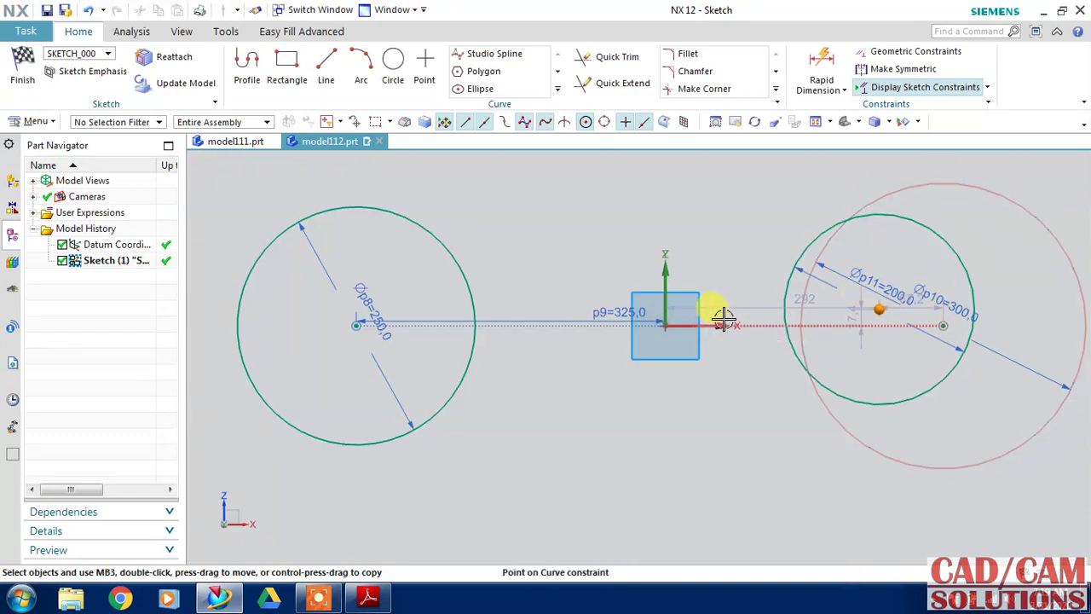
click(725, 322)
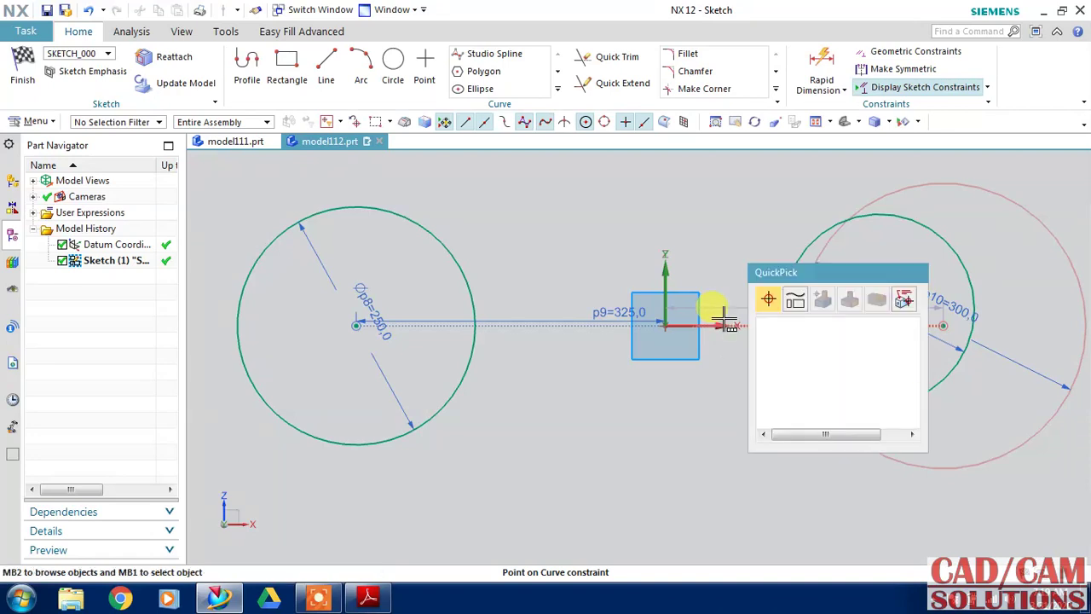
click(774, 341)
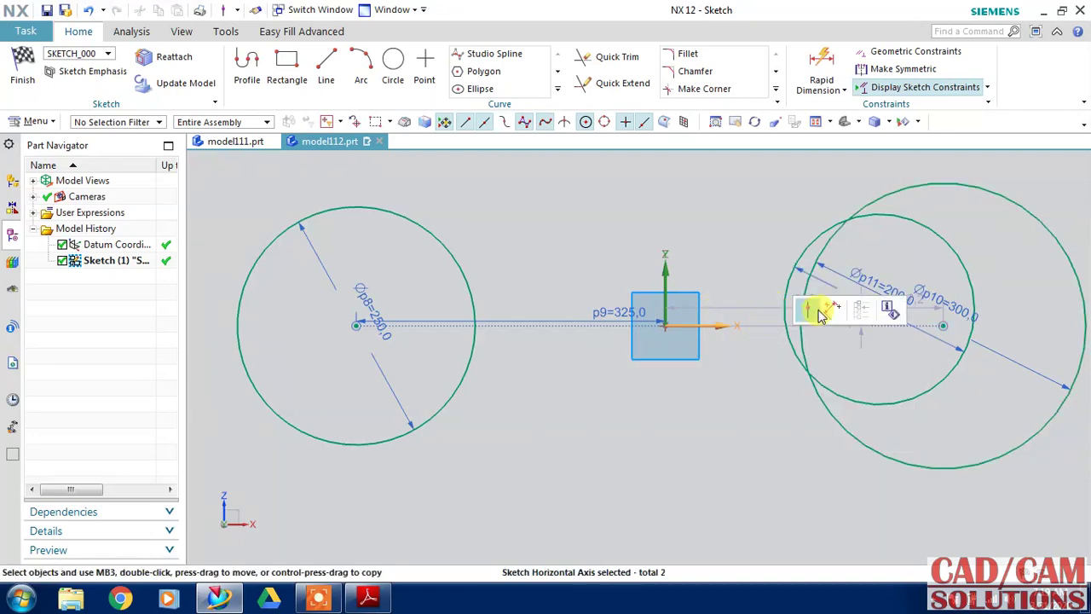
click(820, 316)
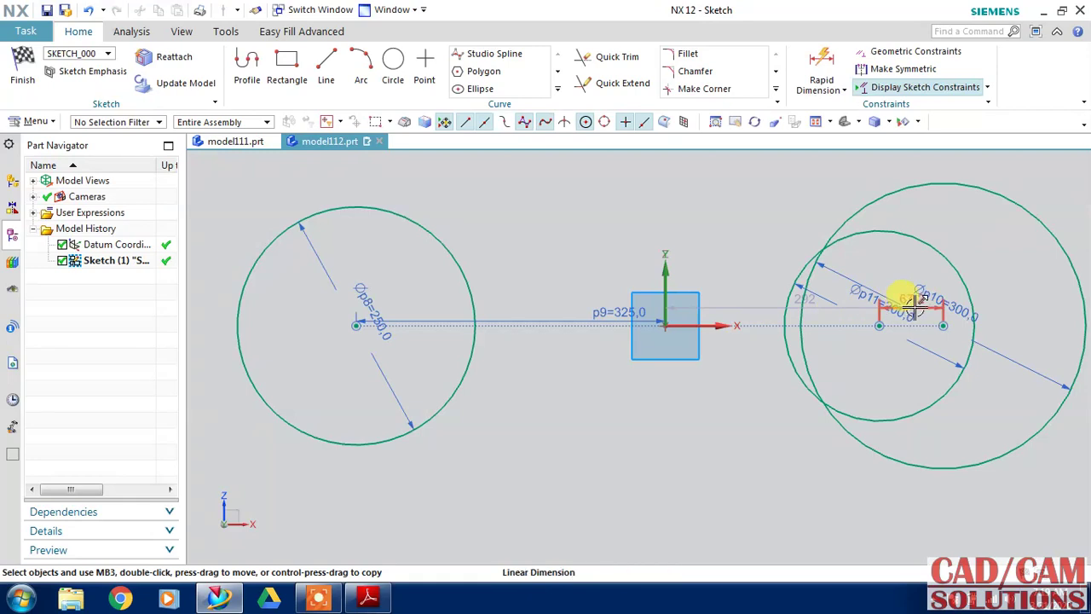
Step: Dimension the Ø300 circle's centre 350 from the origin (p12)
drag(746, 368, 745, 404)
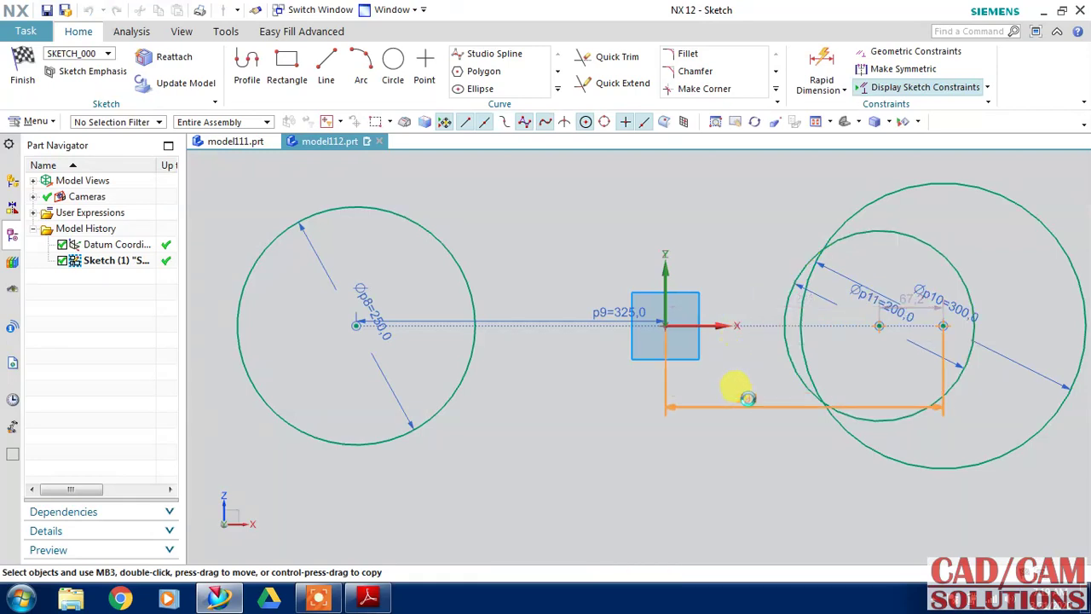
double_click(746, 404)
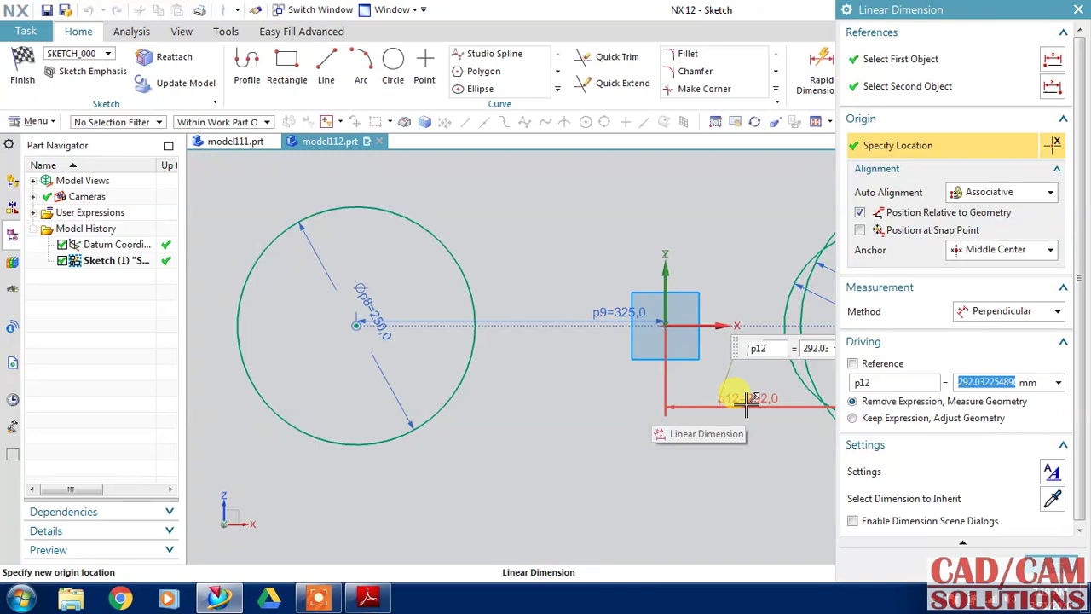
text(350)
click(737, 395)
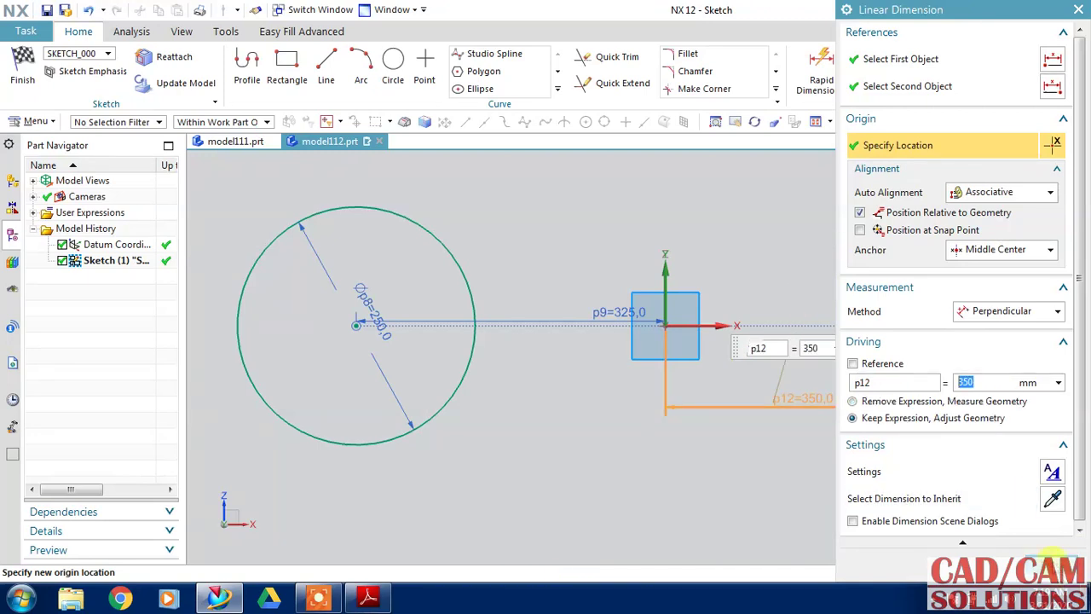
click(1051, 558)
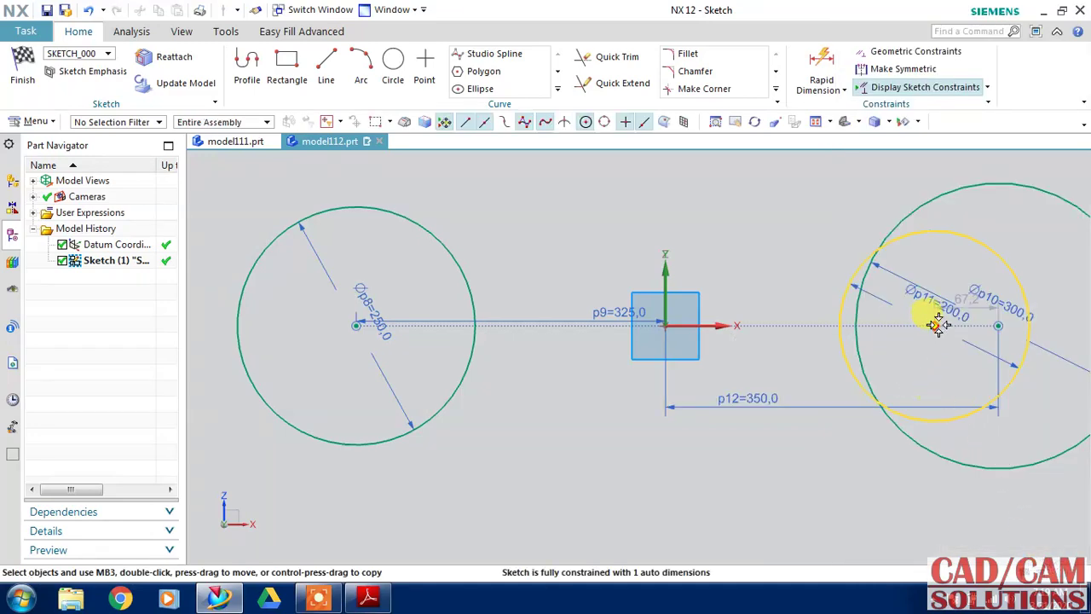
Step: Dimension the Ø200 circle's centre 300.1 from the vertical axis (p13)
click(818, 66)
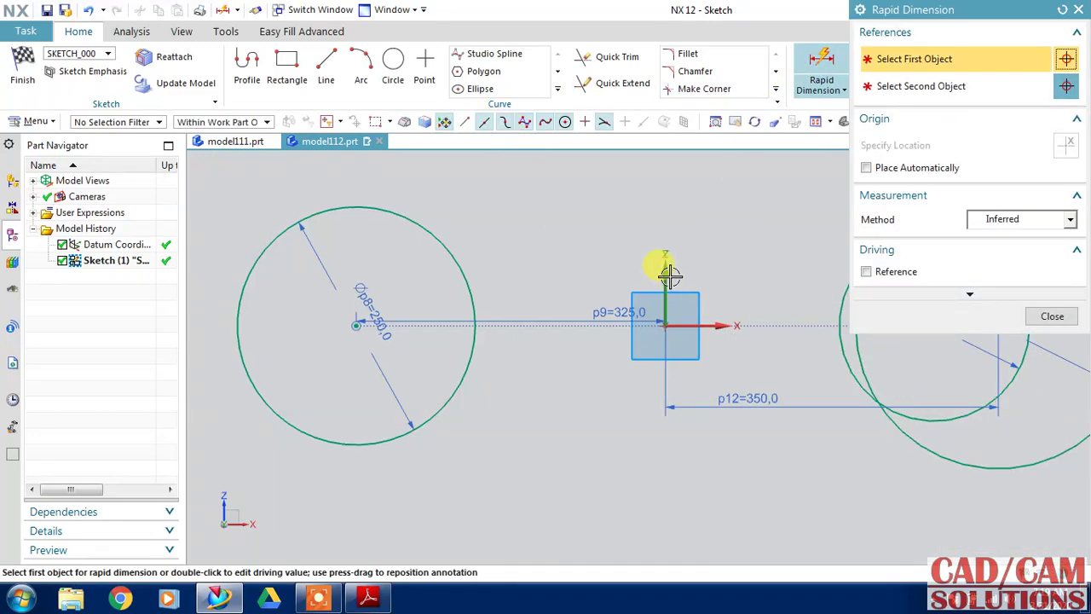
click(664, 271)
shift+middle_drag(743, 372, 693, 423)
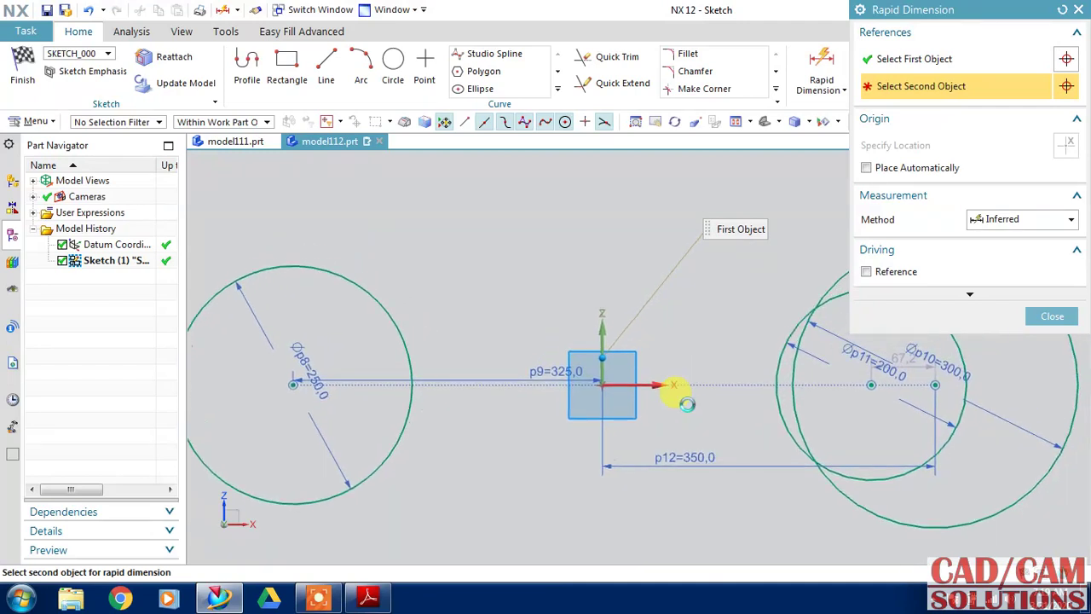
click(869, 385)
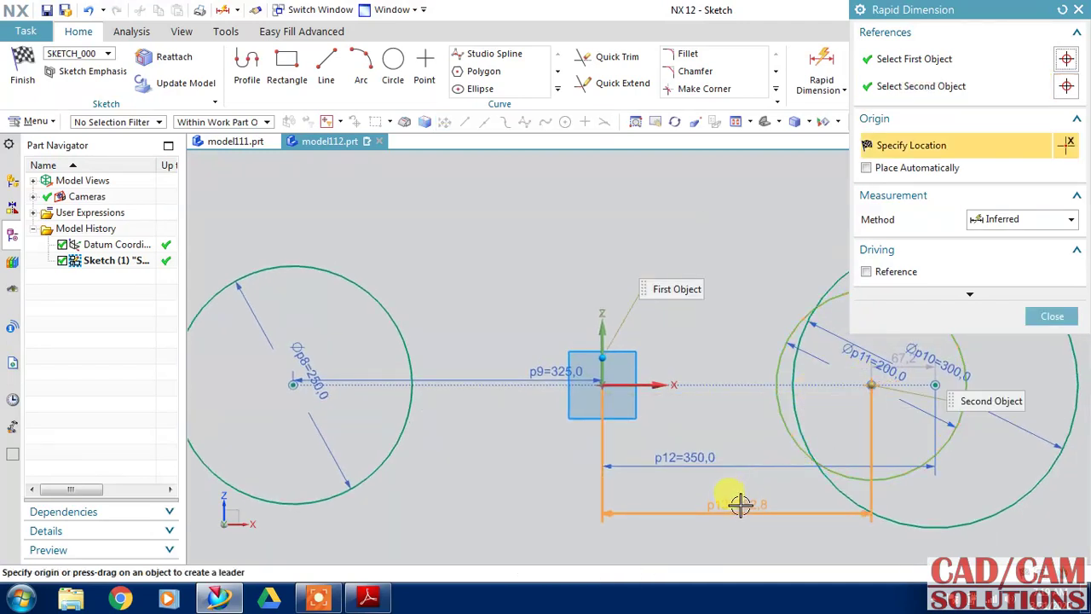
click(740, 503)
double_click(752, 503)
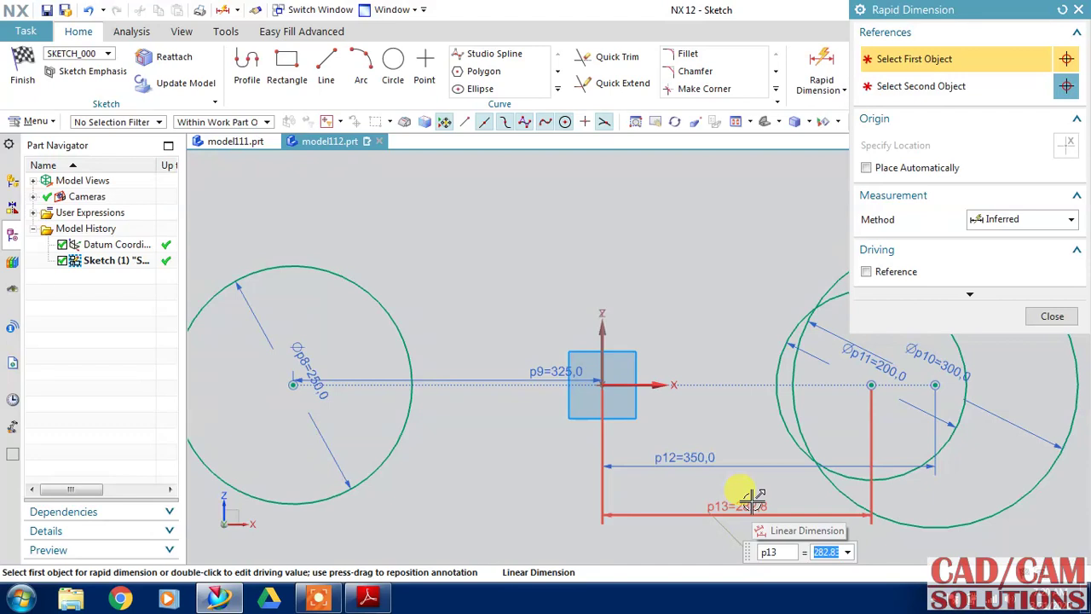
text(300.1)
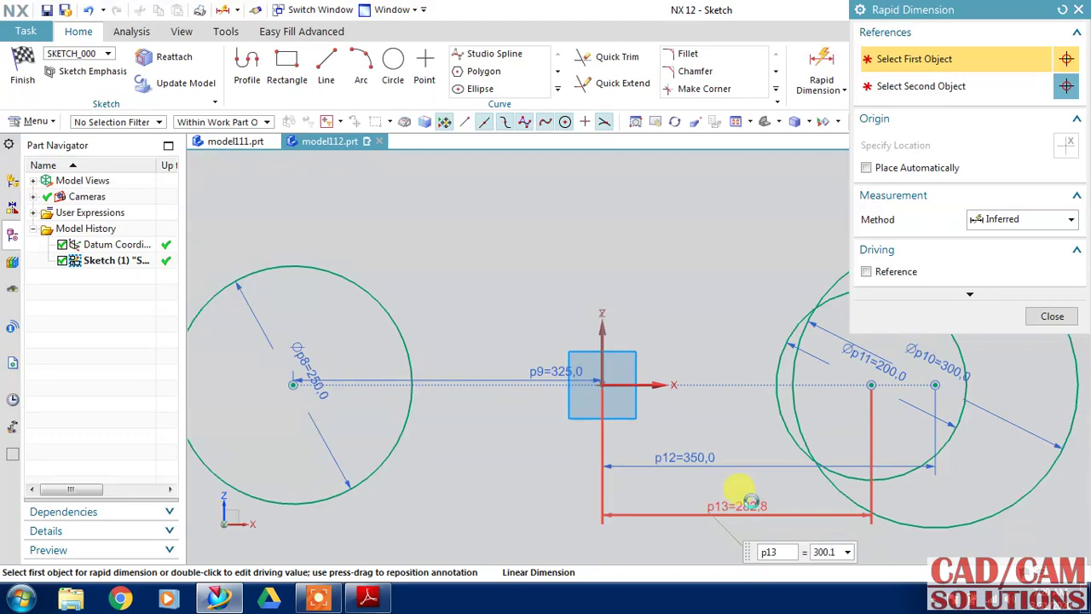
key(Return)
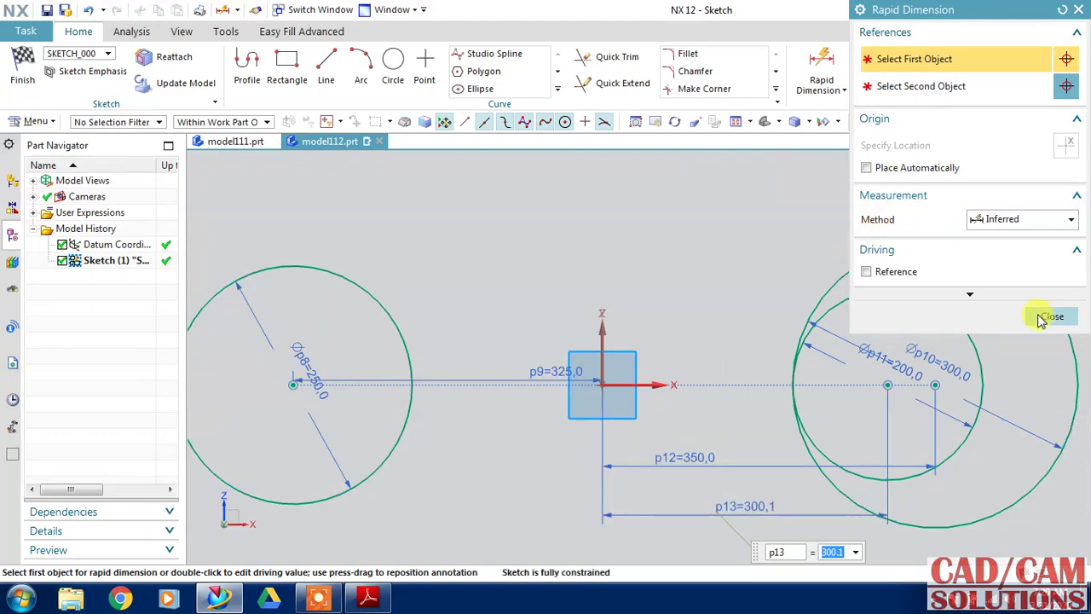
click(1042, 318)
key(ctrl+f)
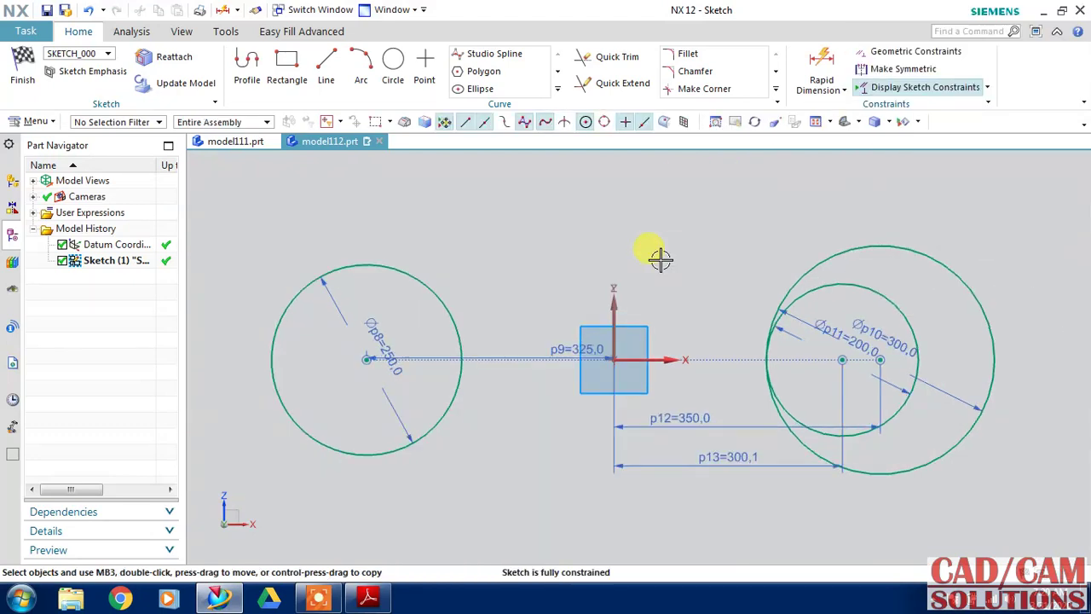
Step: Finish the first sketch and begin a new sketch on the YZ datum plane
click(23, 70)
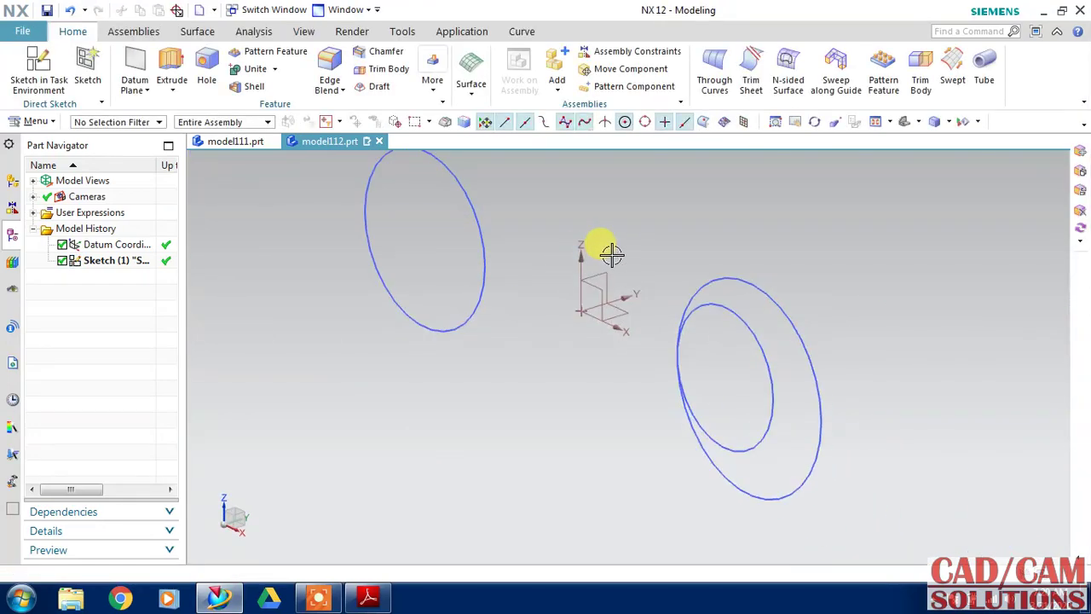
click(41, 70)
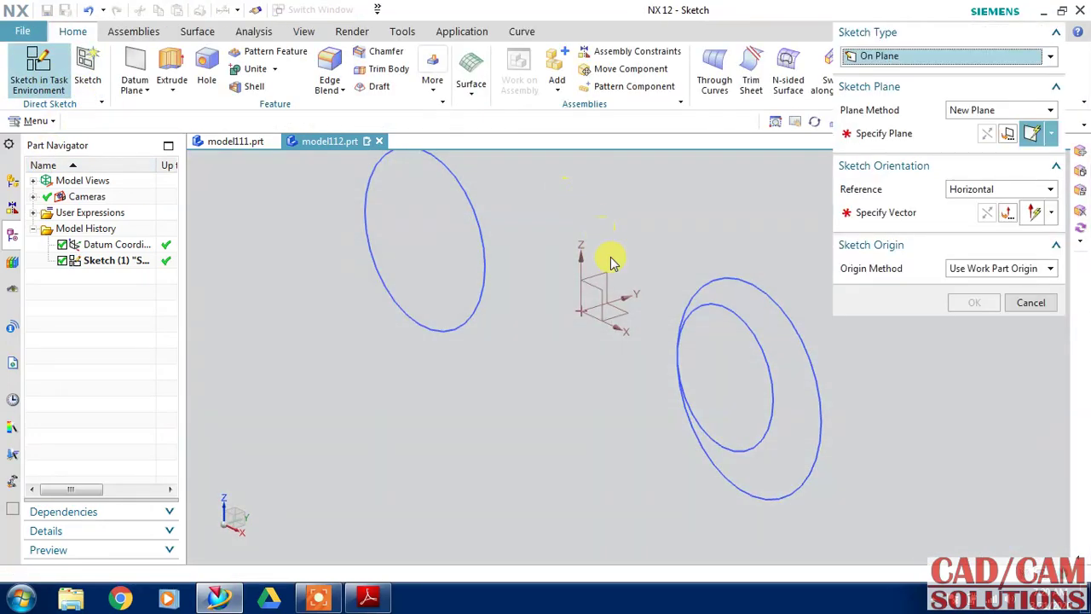
click(608, 268)
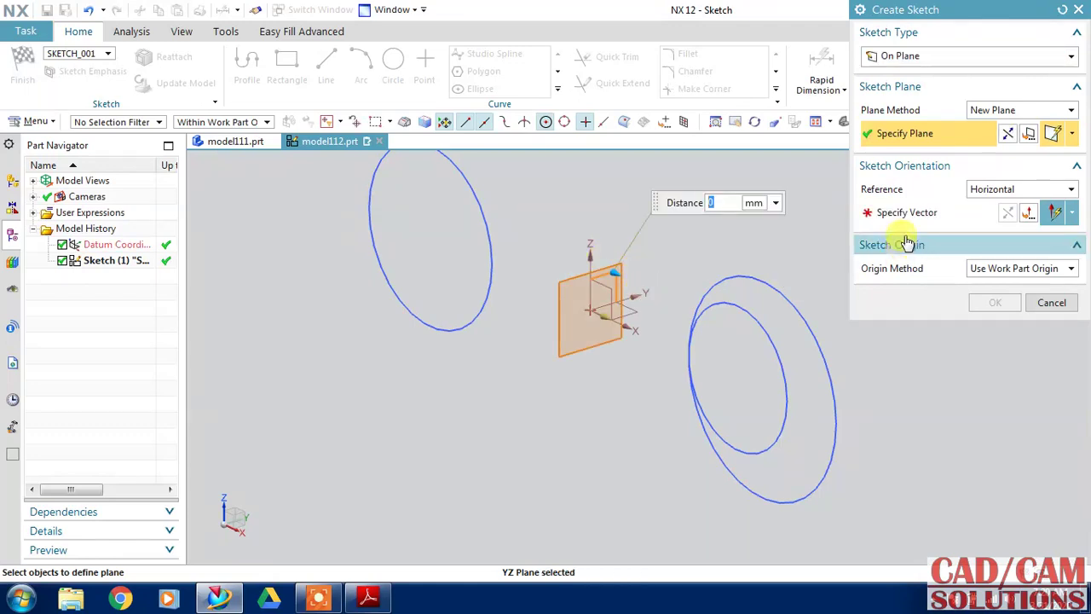
Step: Orient the sketch along Y, then draw a Ø225 circle left and a Ø275 circle right
click(658, 334)
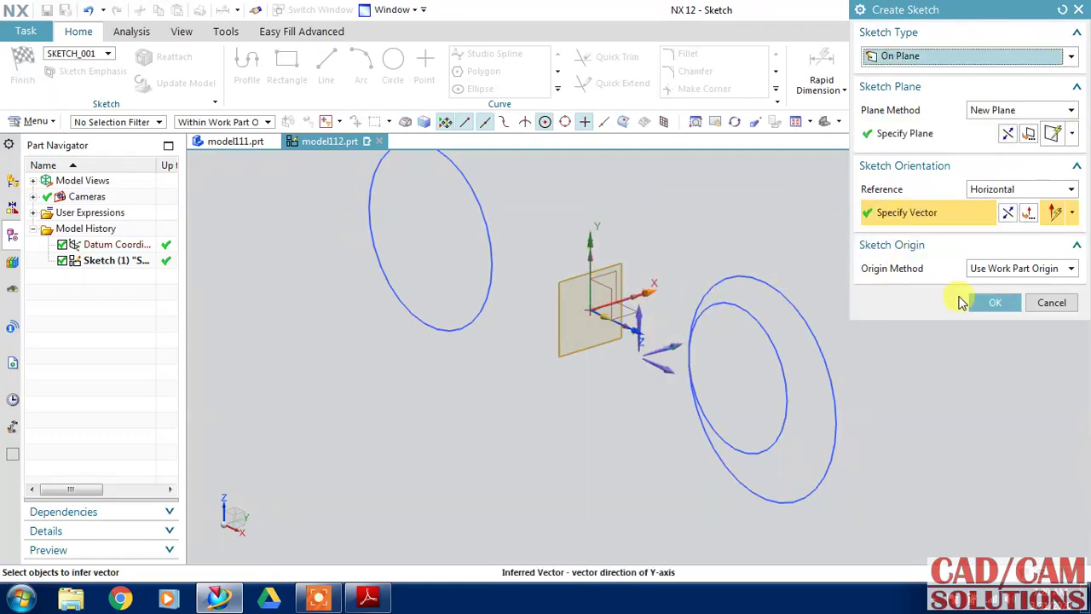
click(972, 303)
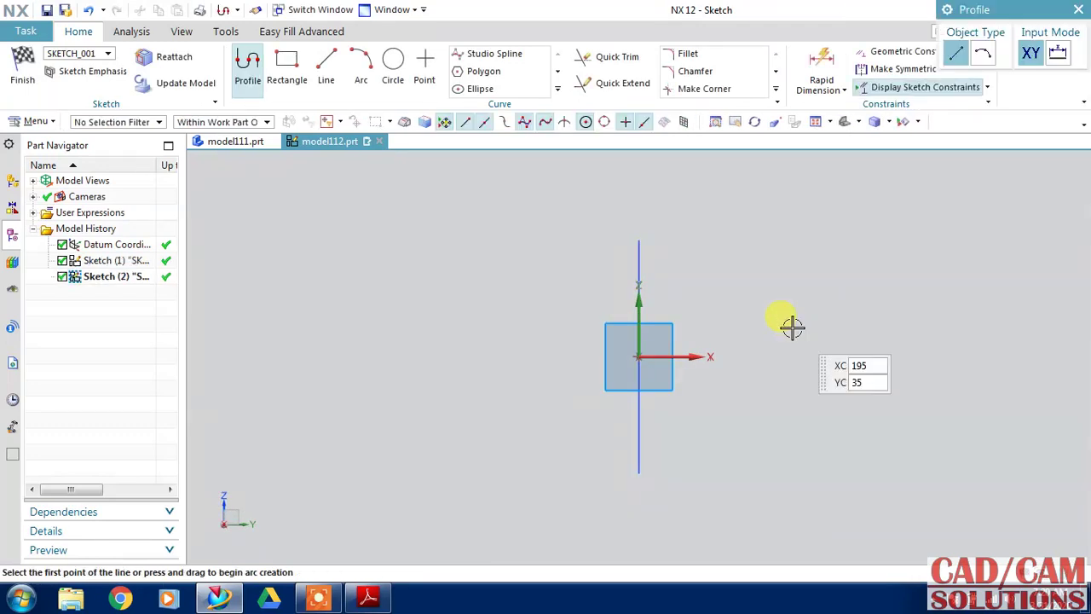
click(392, 81)
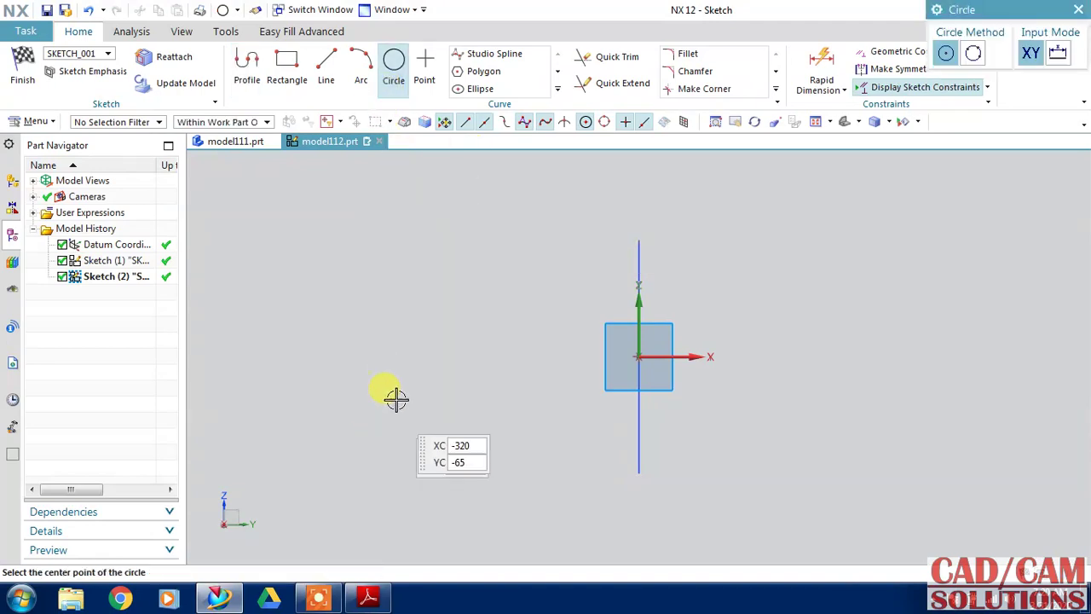
click(427, 358)
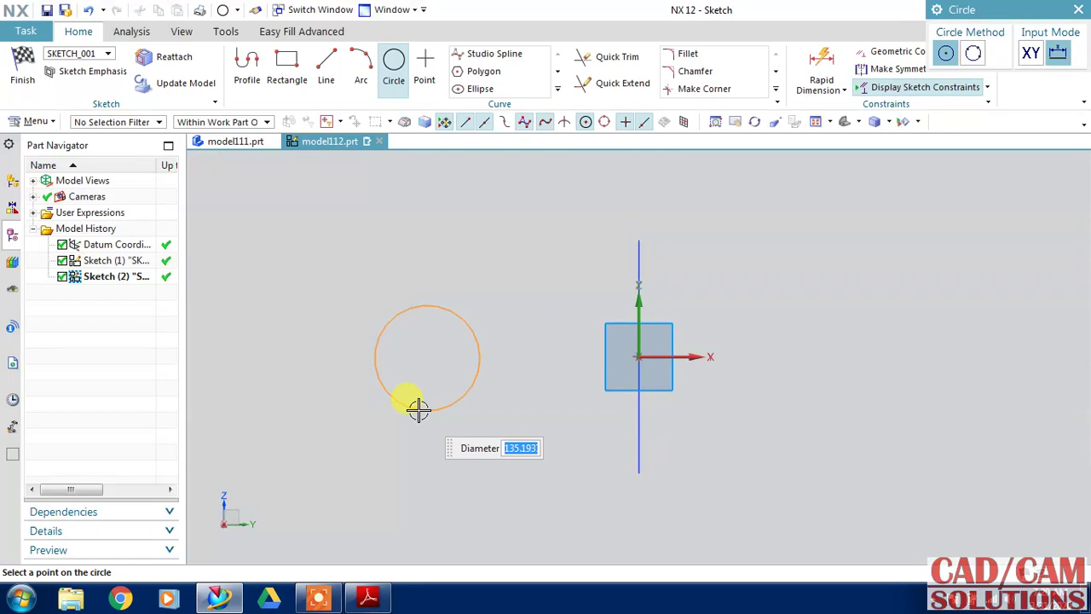
click(418, 410)
text(275)
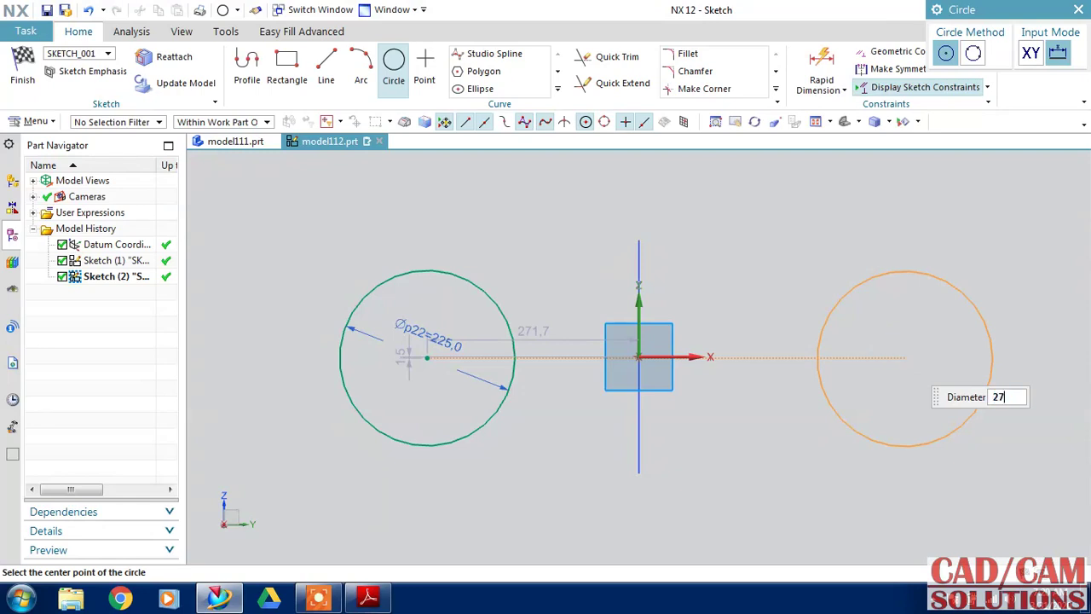
click(906, 358)
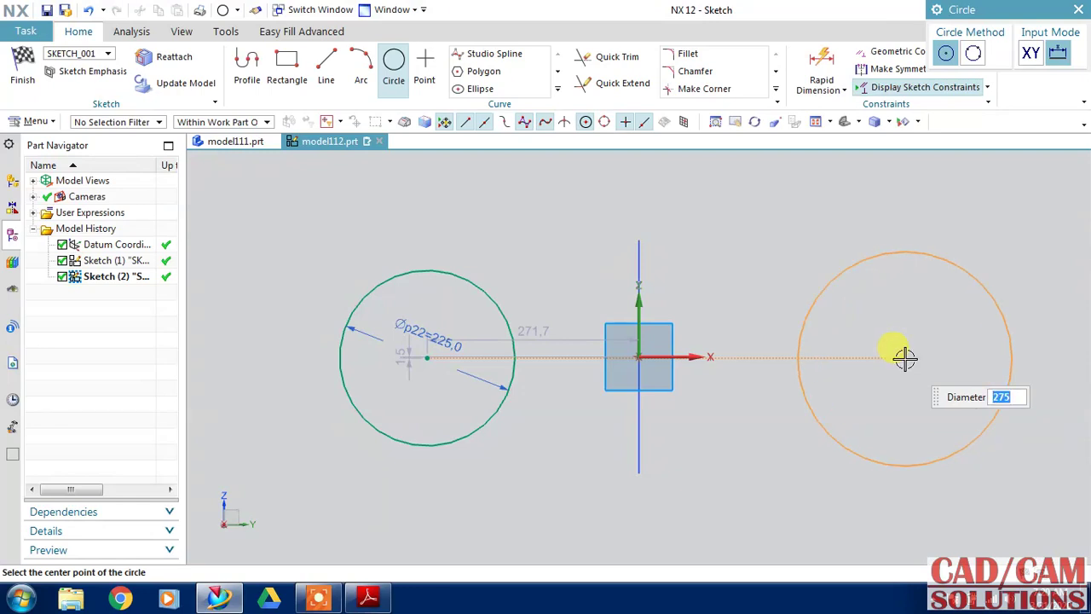
click(906, 358)
key(Escape)
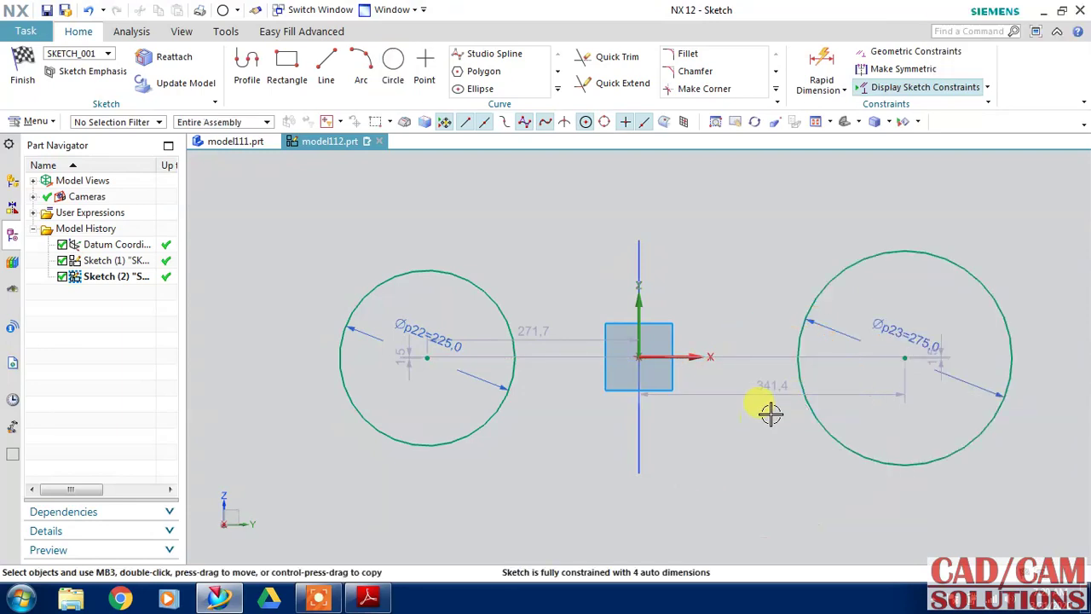
Step: Constrain both the Ø275 and Ø225 circle centres onto the horizontal axis
drag(906, 357, 668, 353)
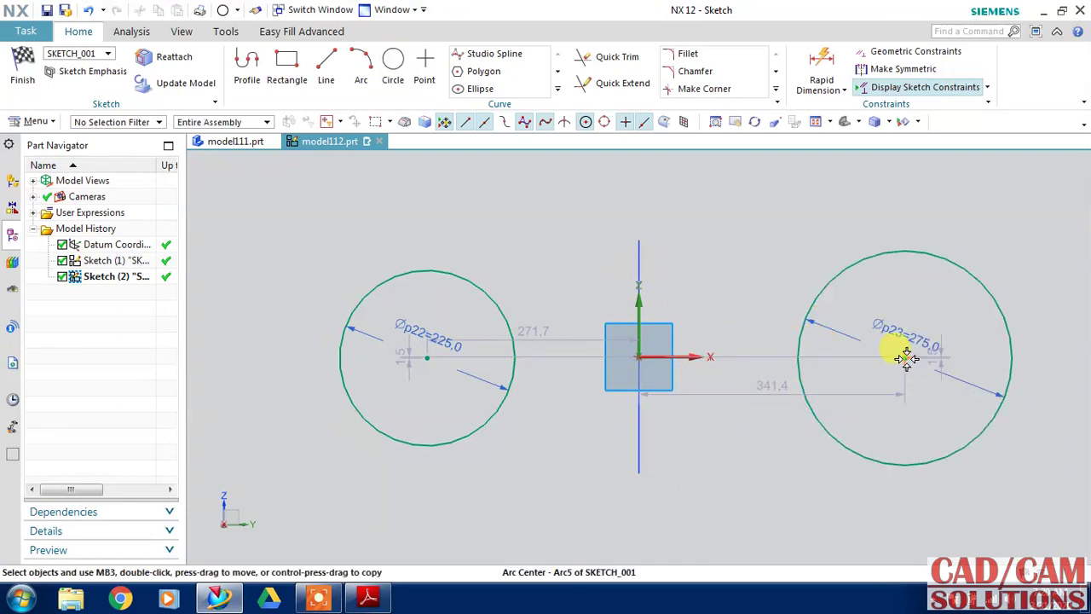
click(668, 355)
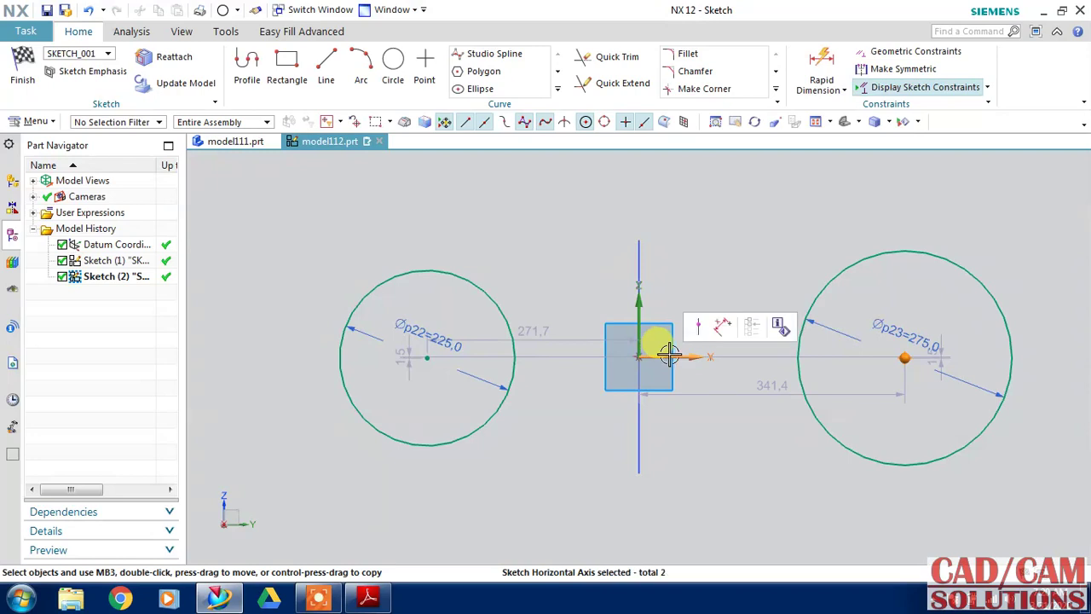
click(698, 329)
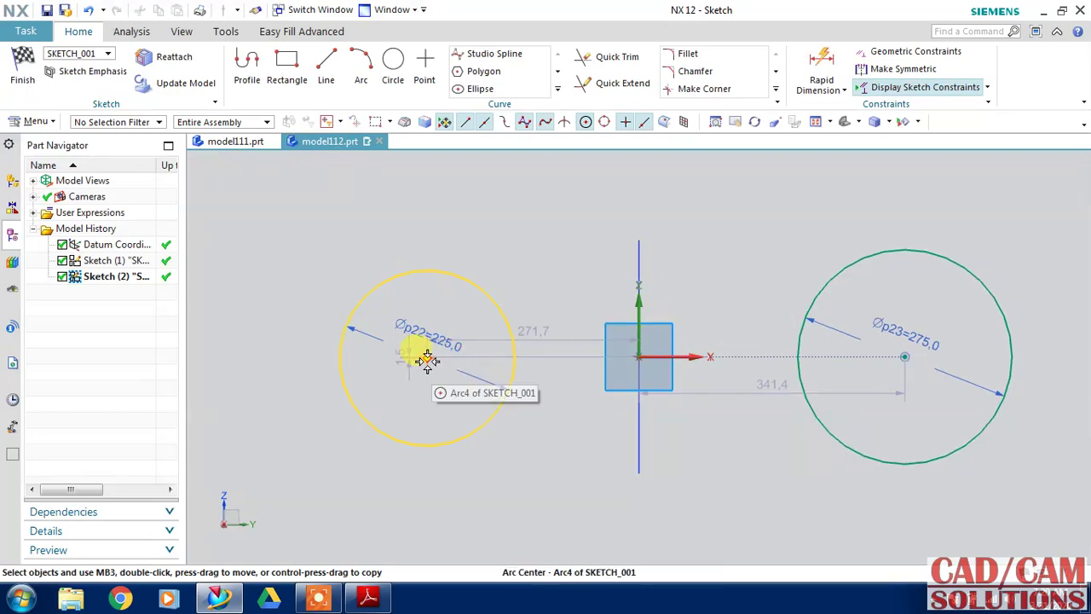
drag(427, 357, 669, 354)
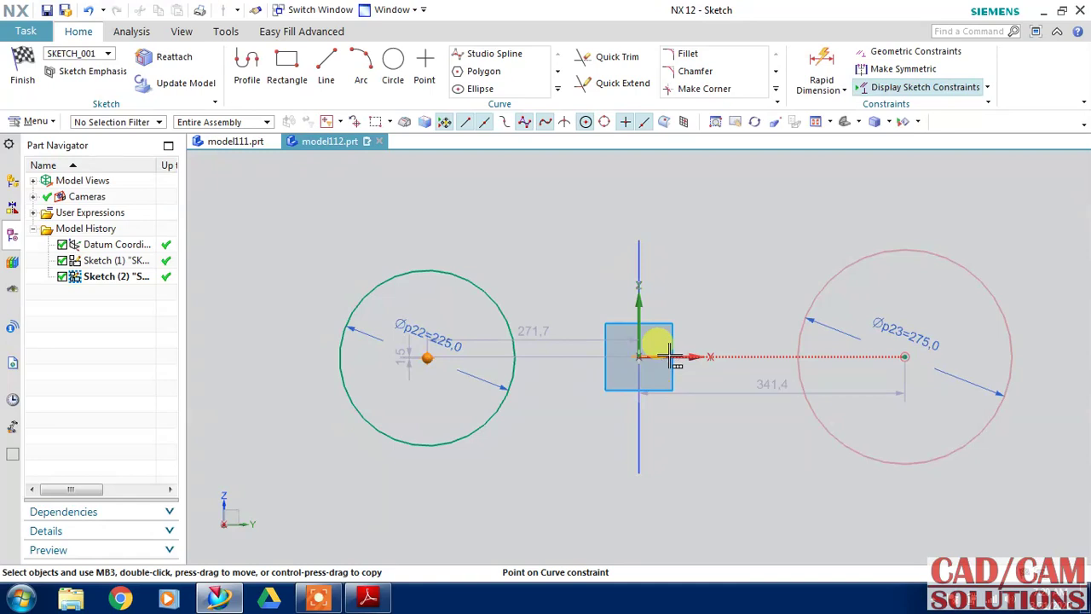
click(729, 376)
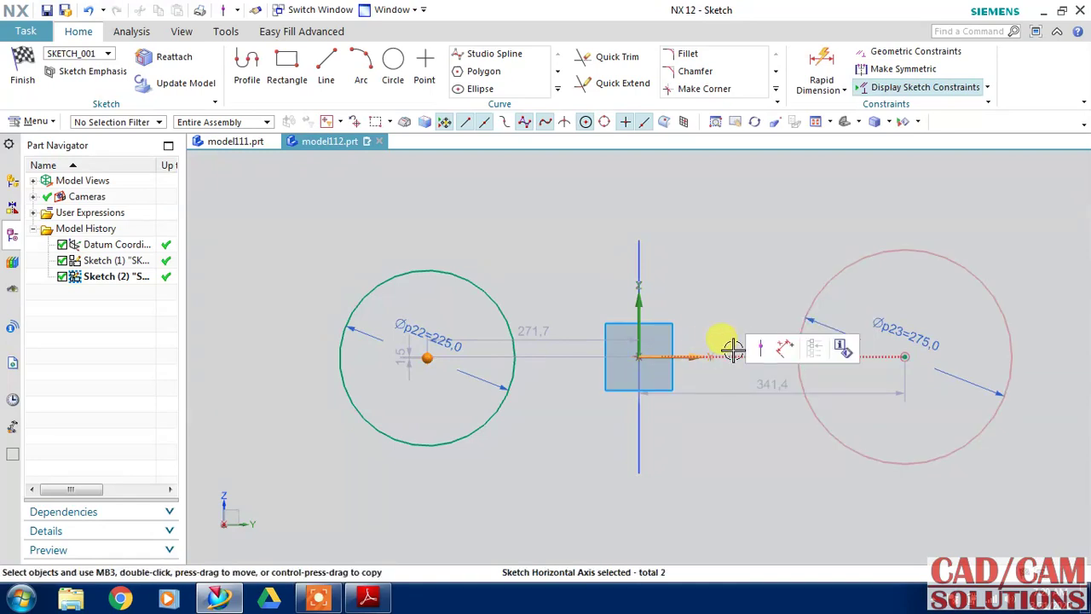
click(756, 349)
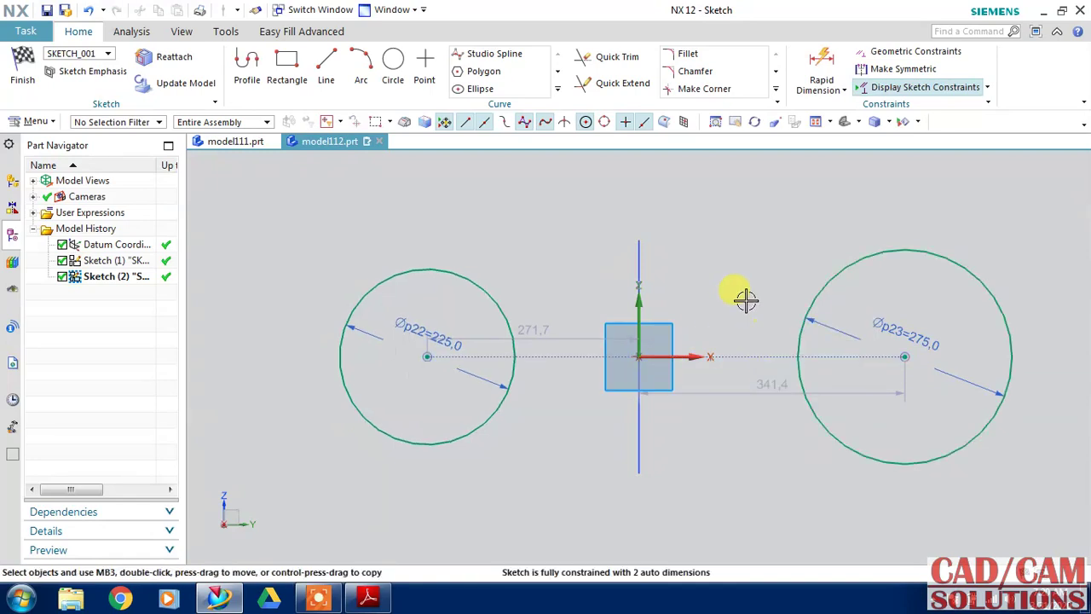
Step: Set the left circle's centre distance to 312.5 and the right one's to 337.5
double_click(542, 325)
text(312.5)
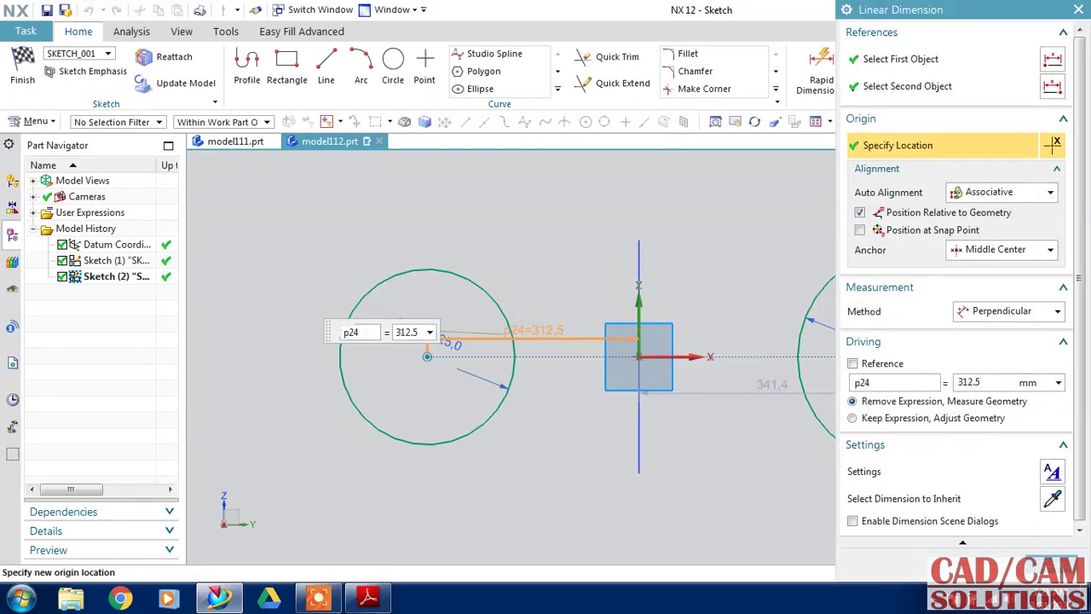
click(553, 305)
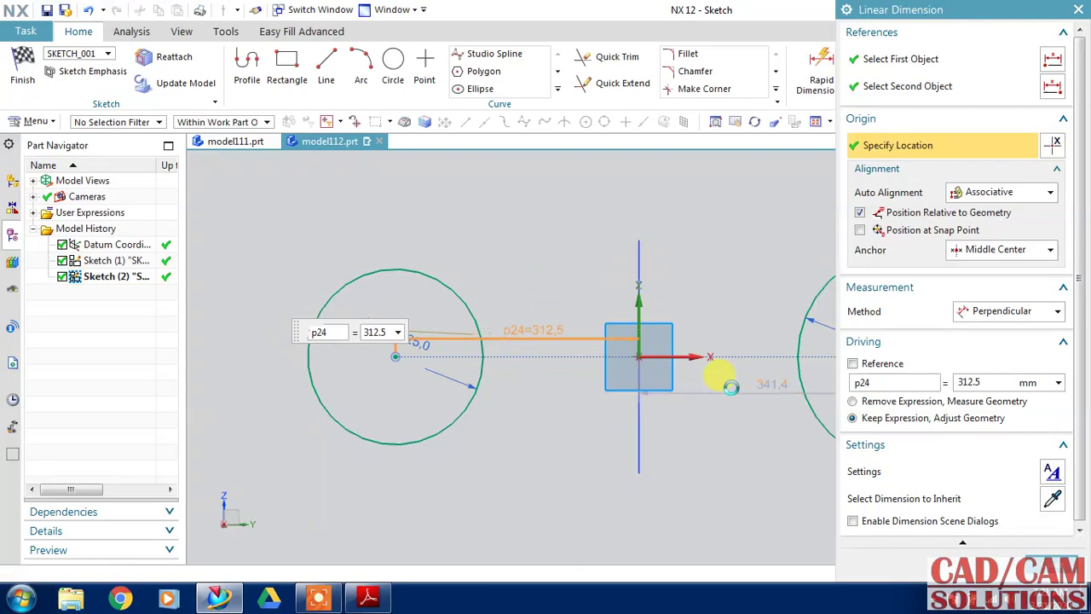
middle_click(721, 375)
double_click(730, 385)
text(337.5)
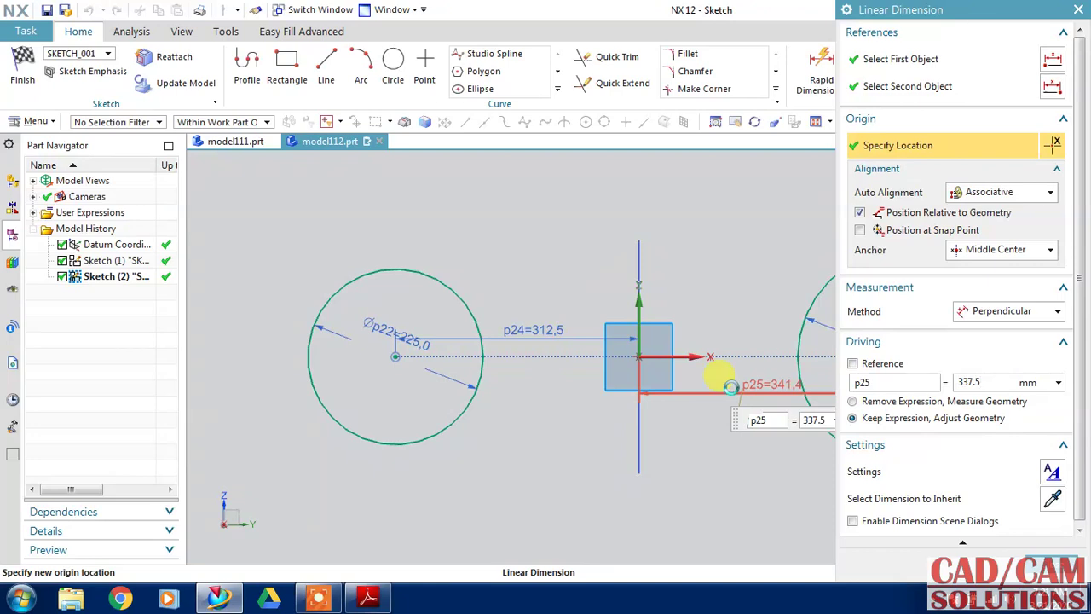
key(Return)
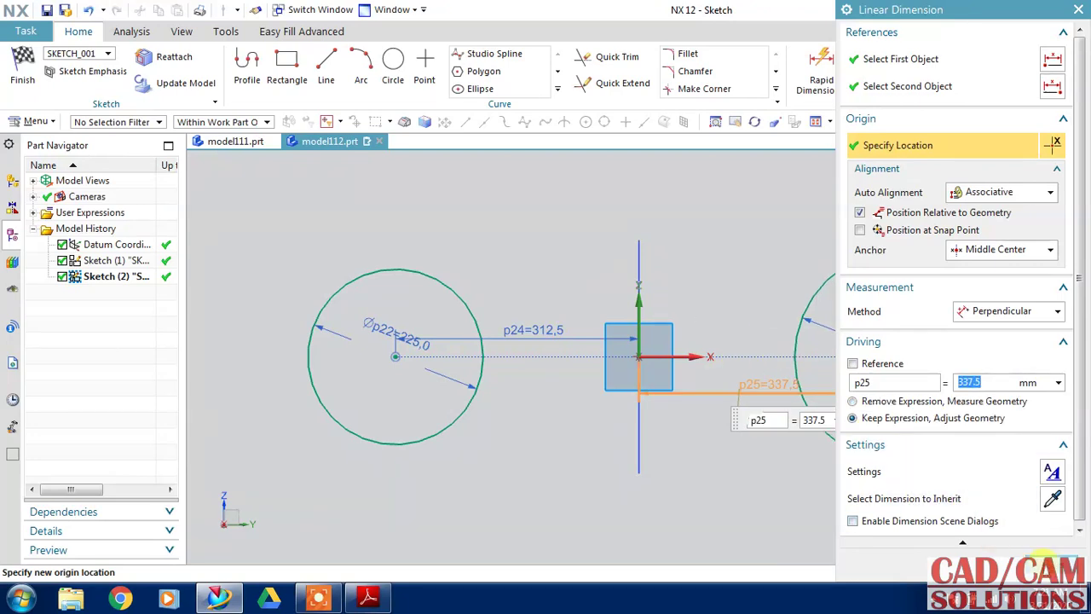
middle_click(757, 367)
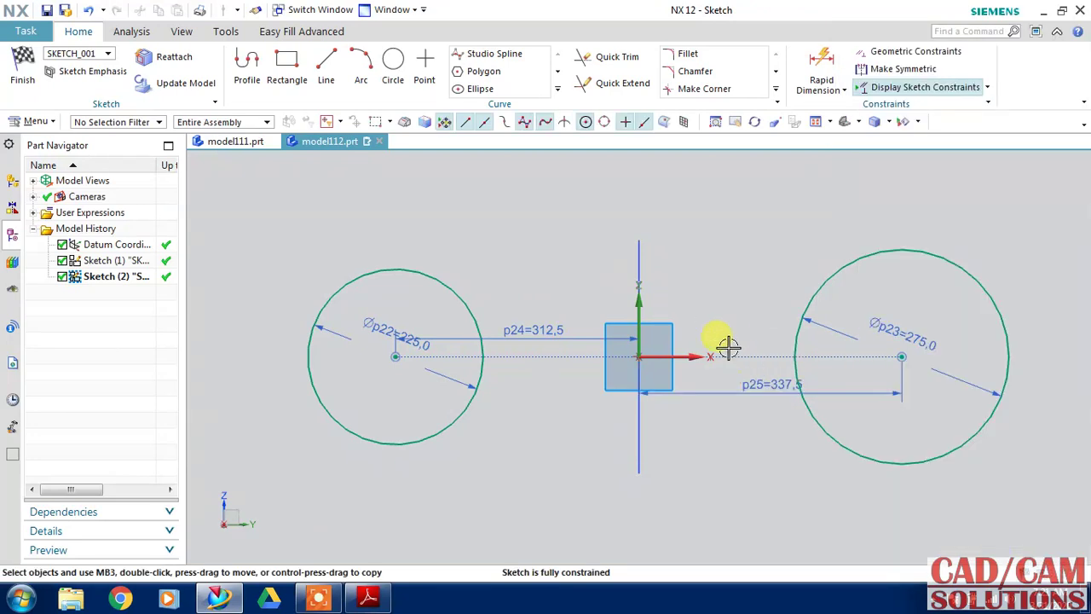
Step: Finish the second sketch and zoom out to see both sketches' circles in 3D
click(23, 75)
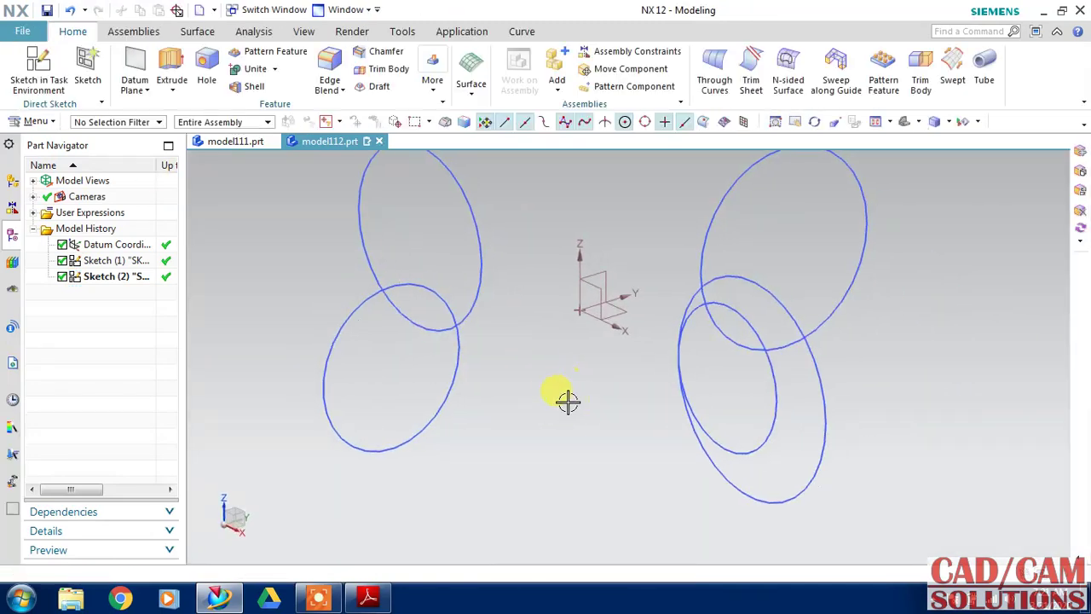
scroll(557, 393, down, 1)
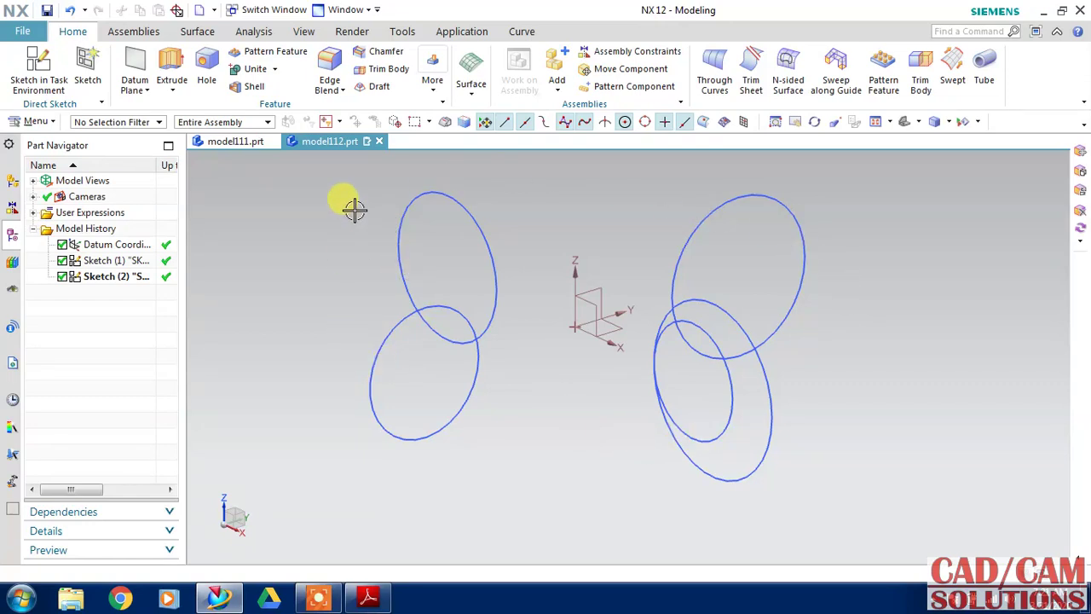
click(521, 32)
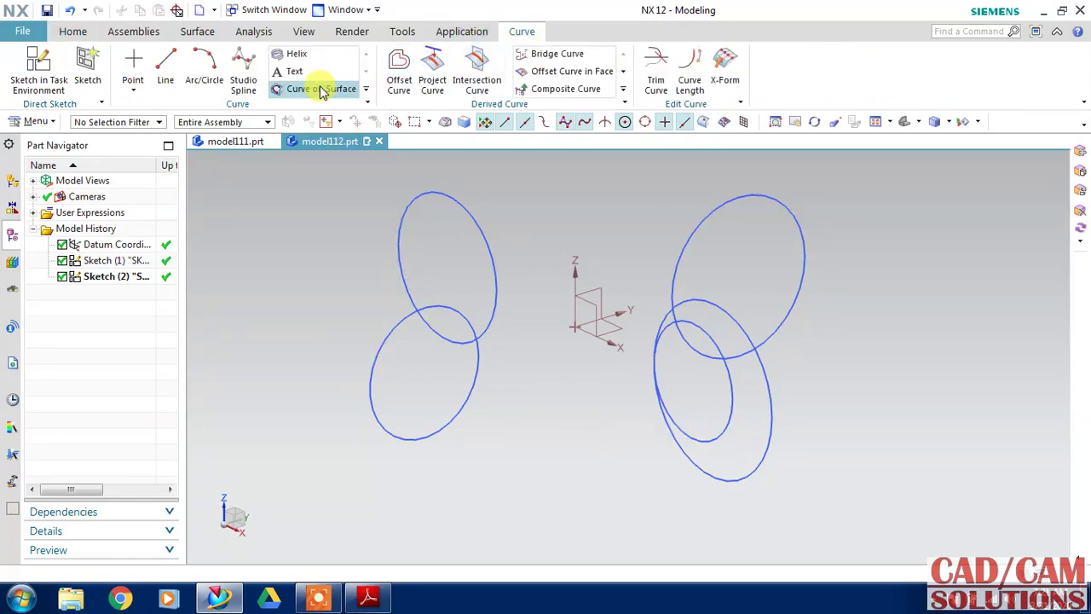
Step: Create a Studio Spline through the five circle centres using the Arc Center snap
click(243, 70)
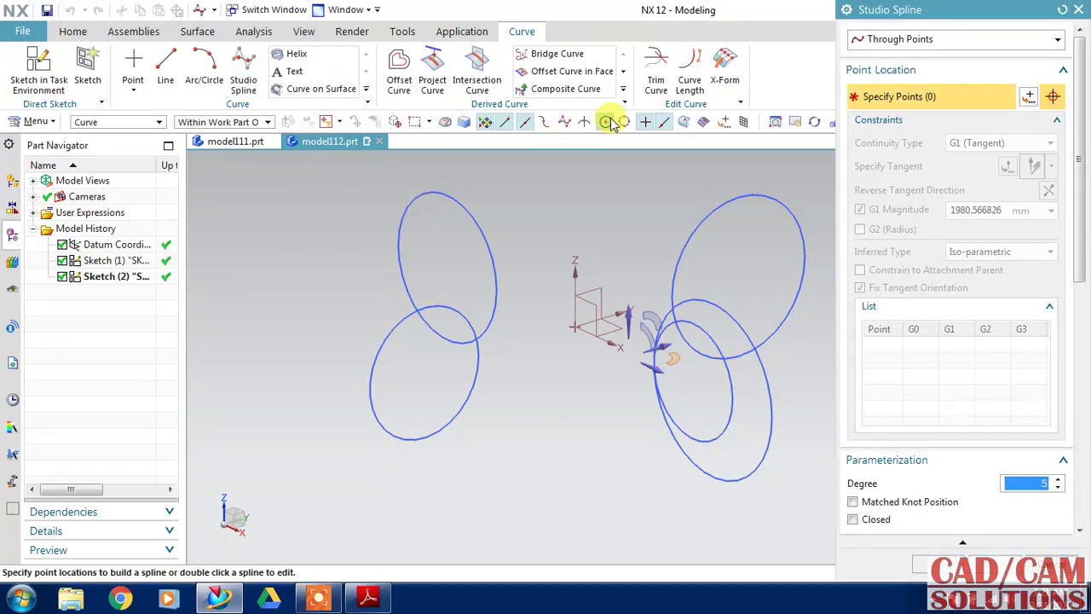
click(606, 122)
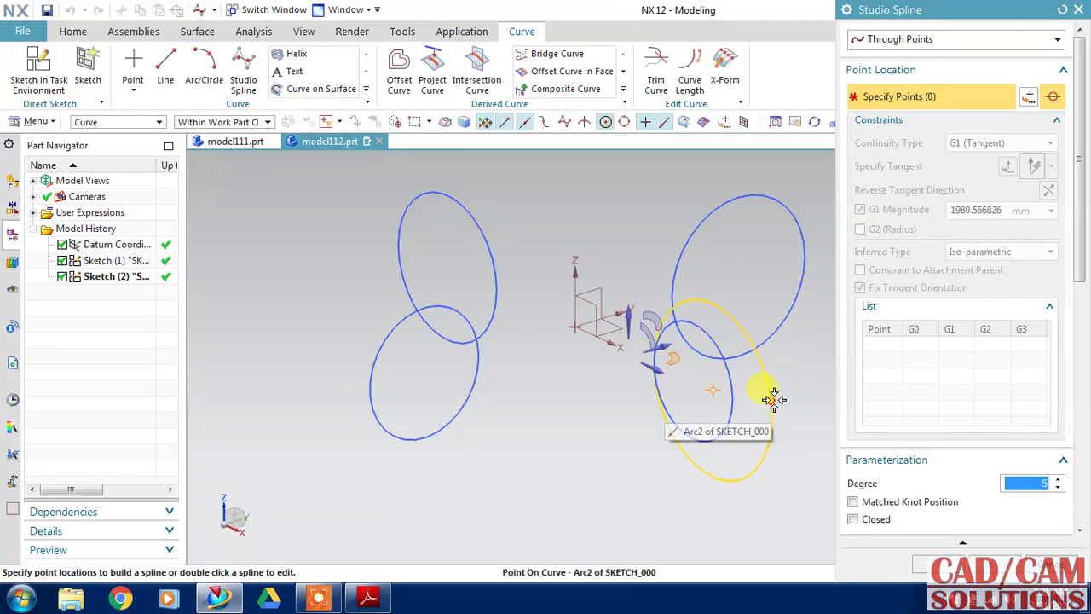
click(707, 389)
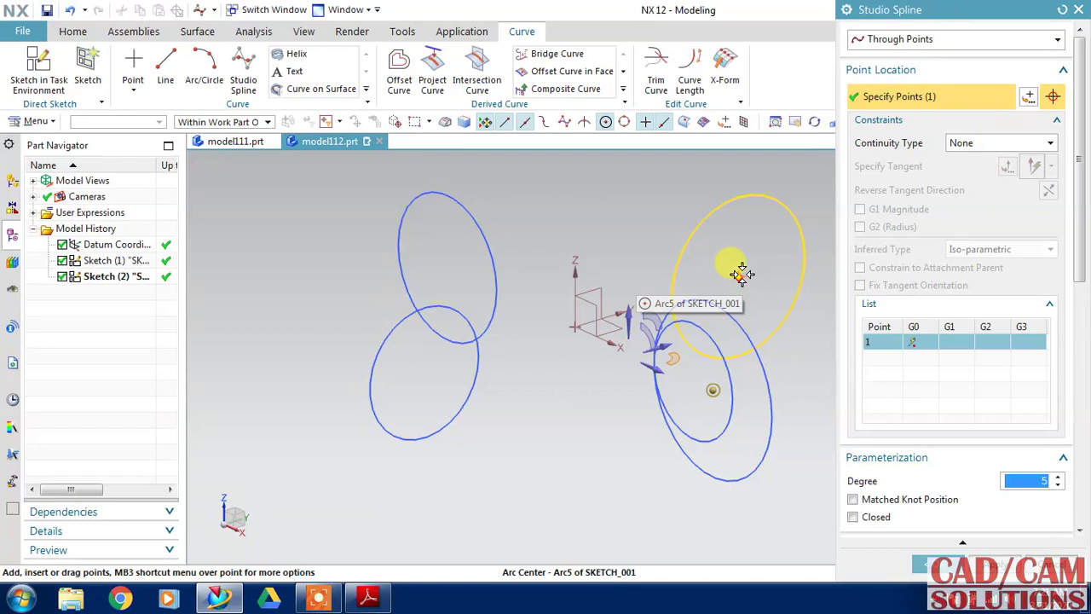
click(740, 273)
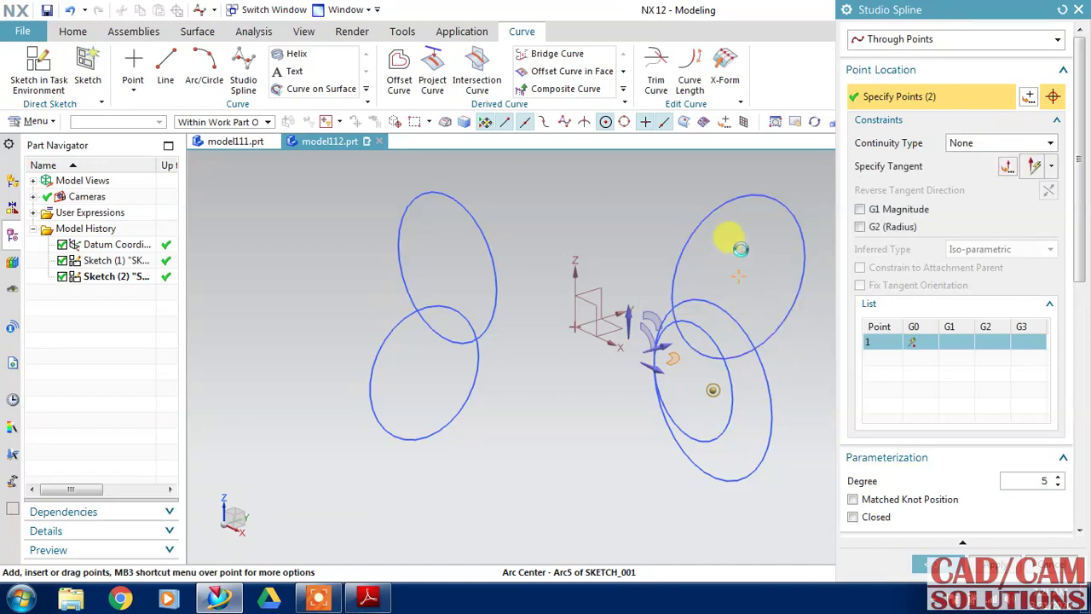
click(442, 257)
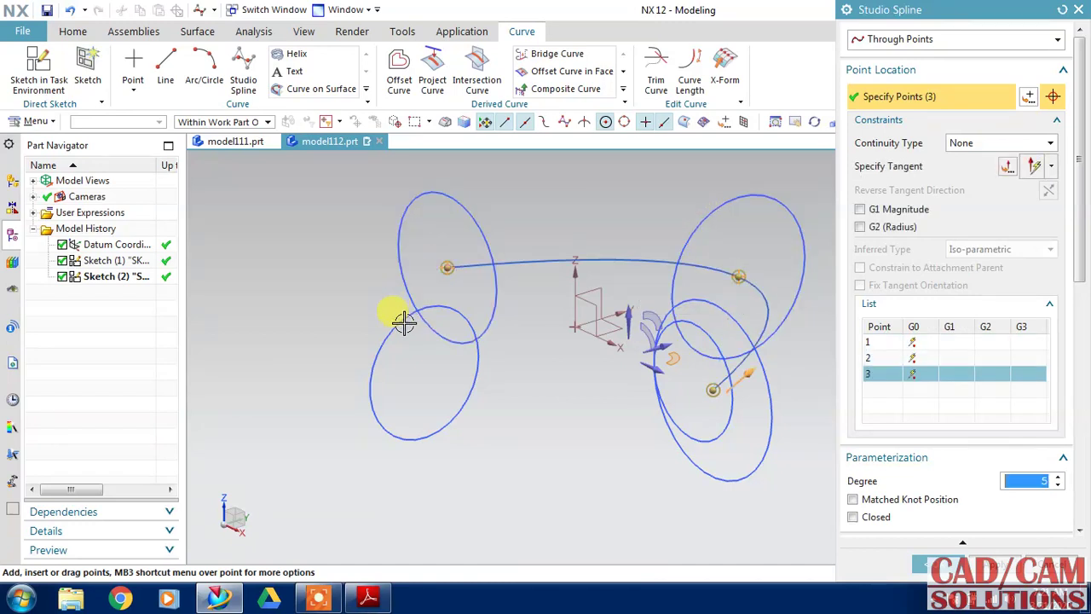
click(421, 370)
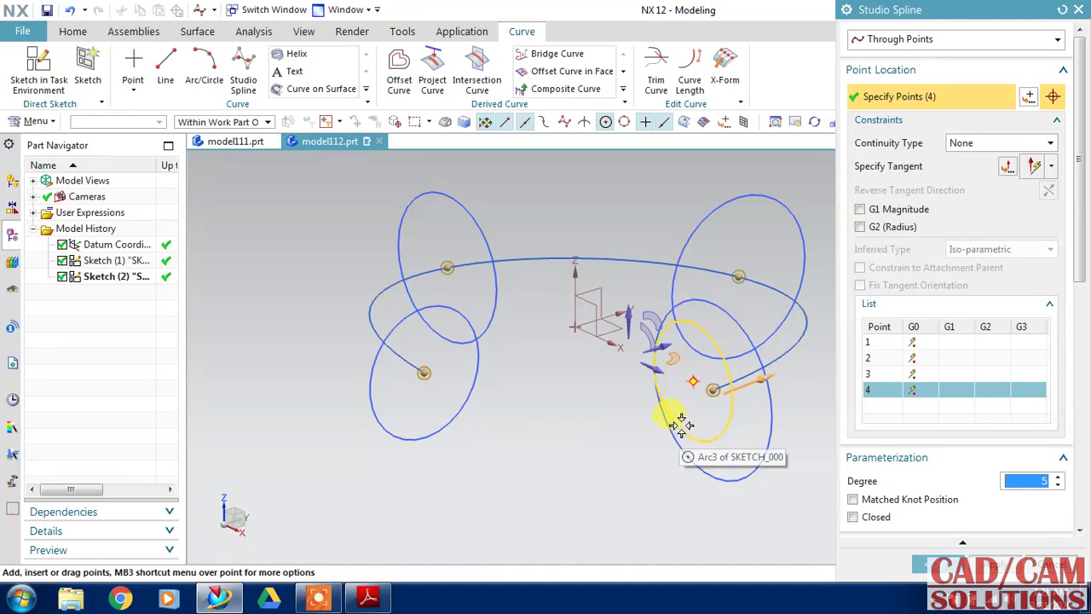
click(663, 366)
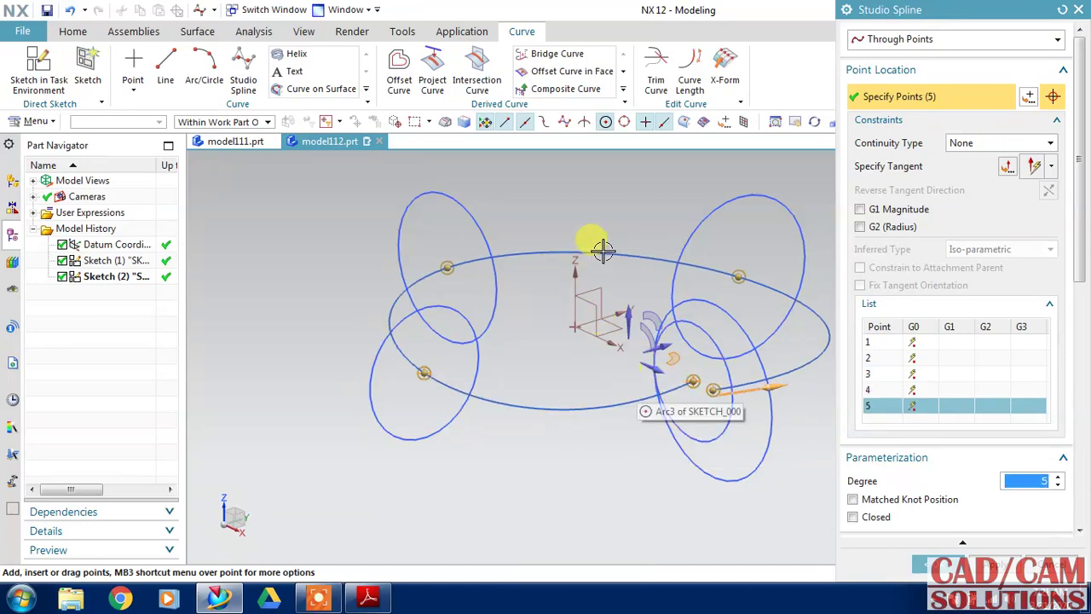
mouse_move(591, 224)
middle_down()
mouse_move(595, 266)
mouse_move(602, 250)
middle_up()
Step: View the spline from the top and apply G1 tangent continuity at points 1–3
key(F8)
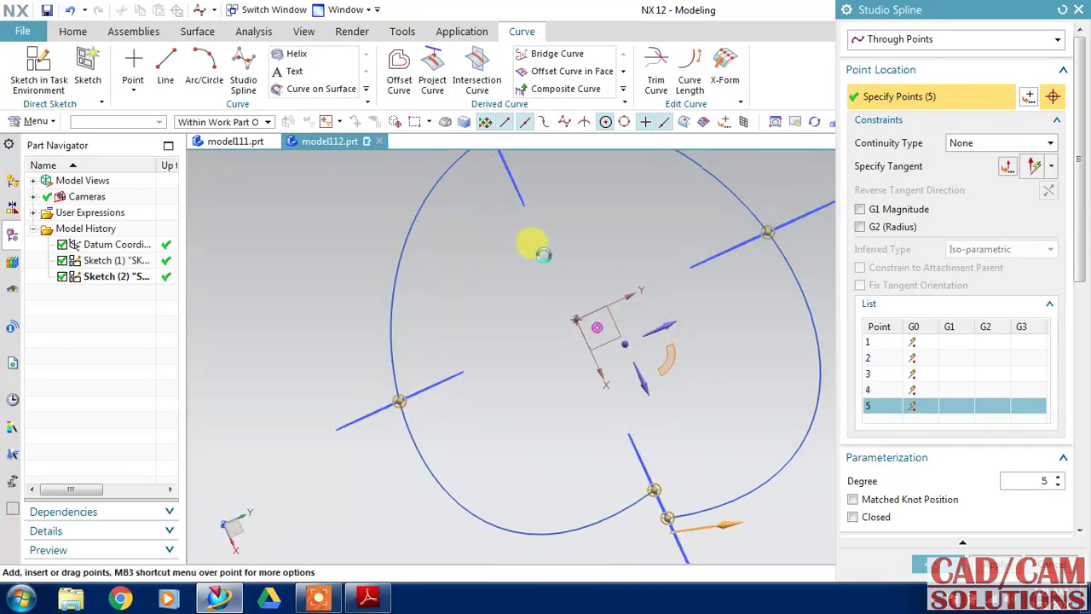
scroll(562, 288, down, 1)
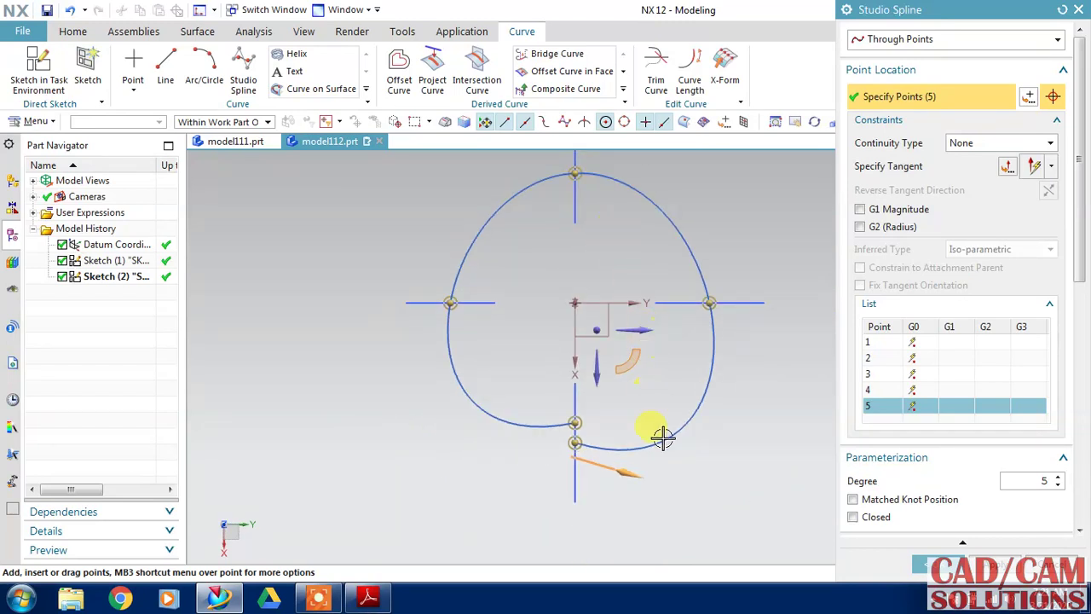
click(887, 345)
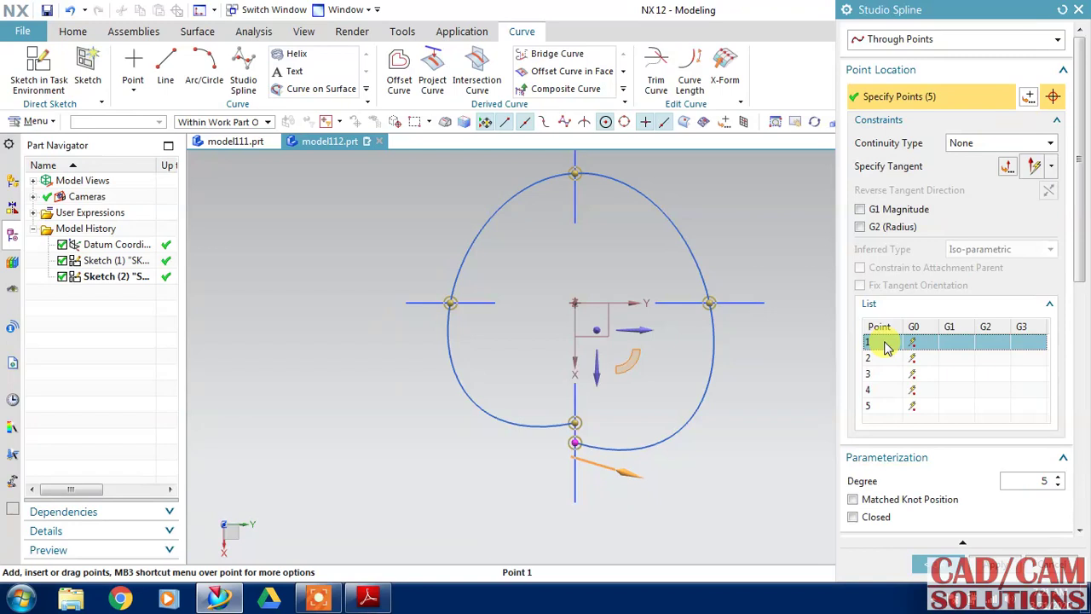
click(860, 210)
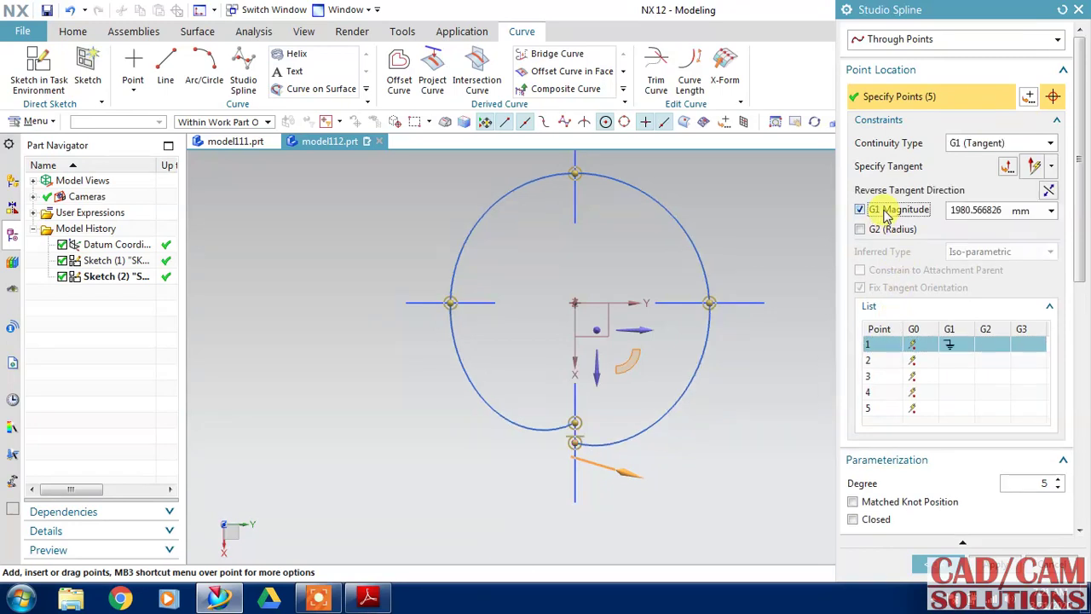
click(888, 360)
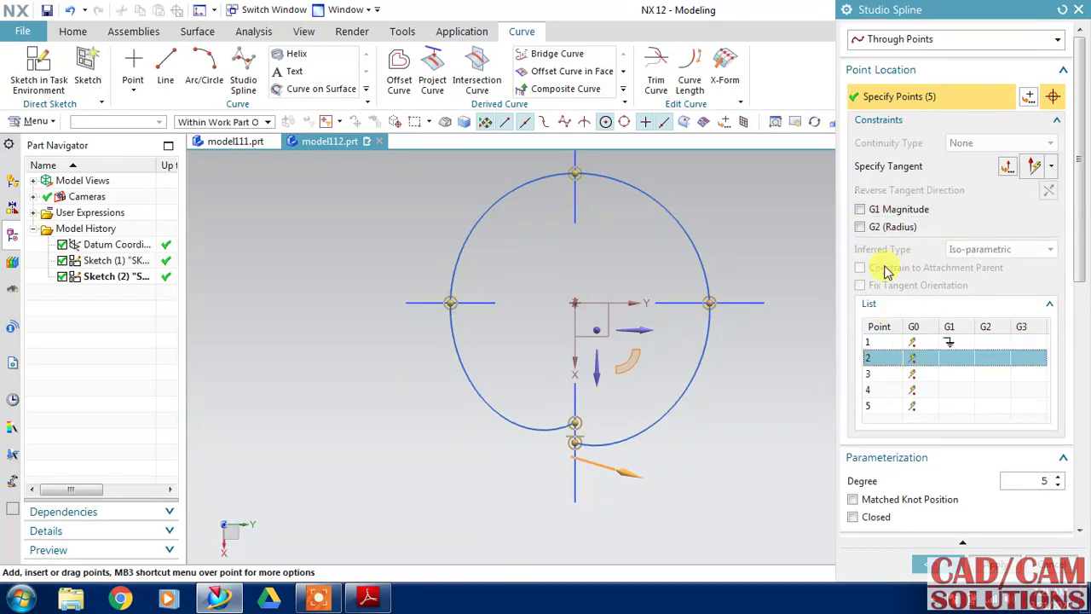
click(898, 215)
click(879, 376)
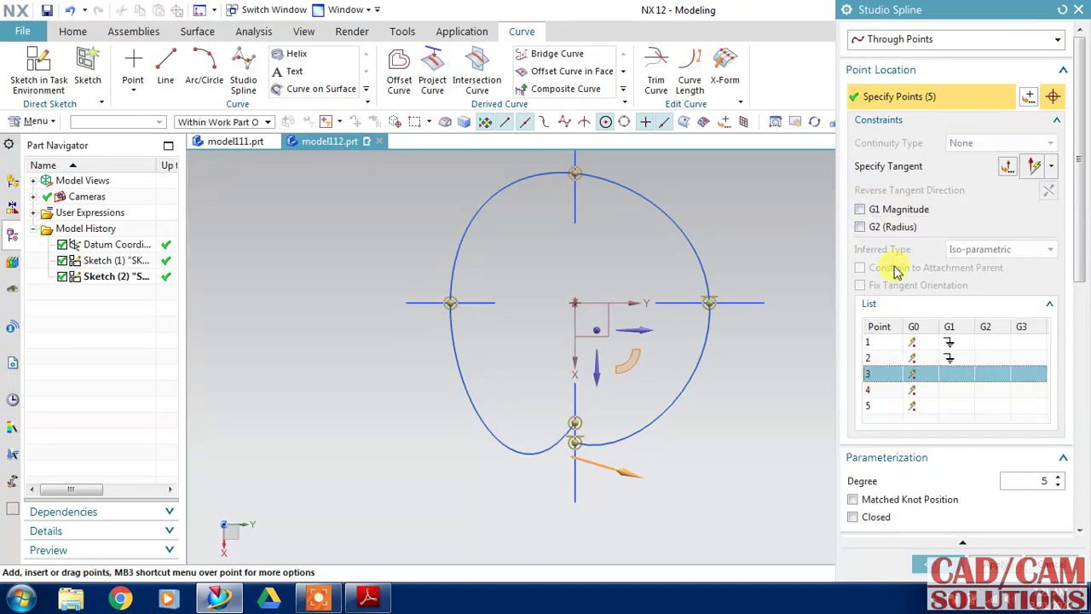
click(891, 217)
Step: Apply G1 tangent continuity at points 4 and 5, clearing point 5's fixed magnitude
click(889, 389)
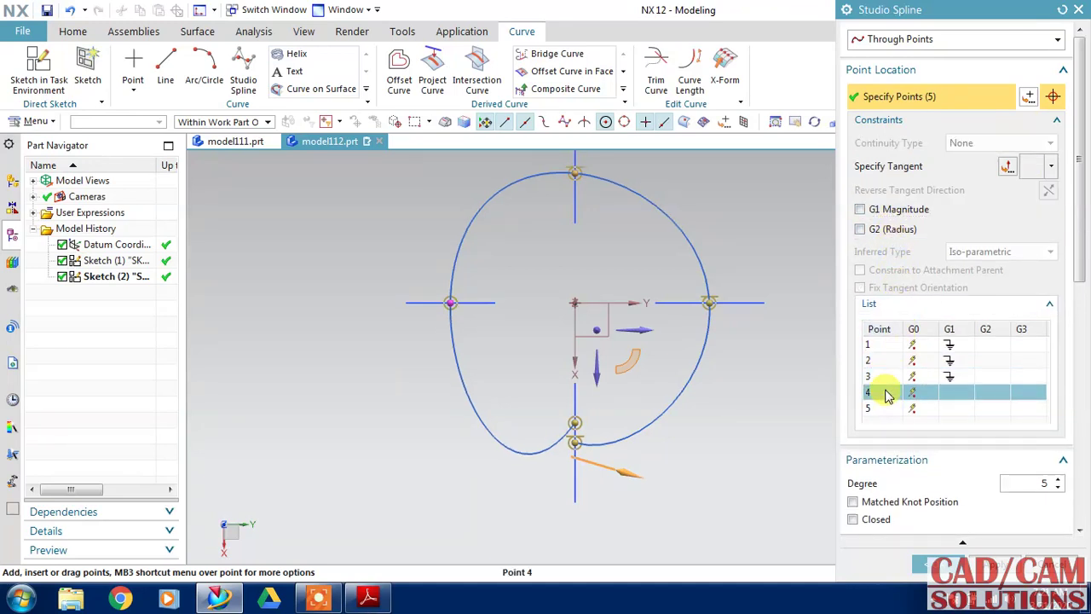
click(898, 216)
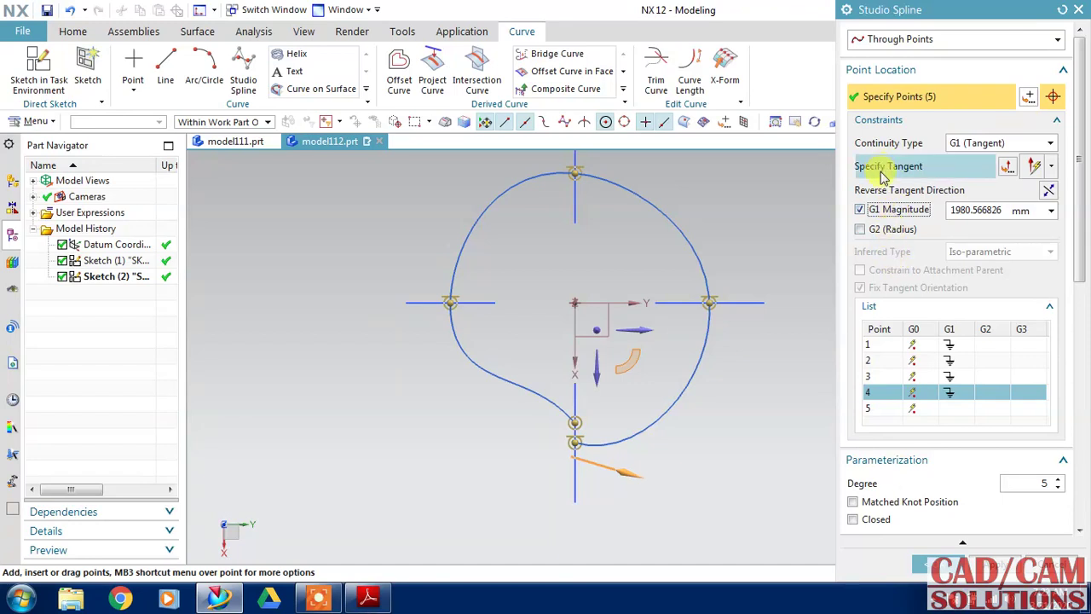
click(871, 406)
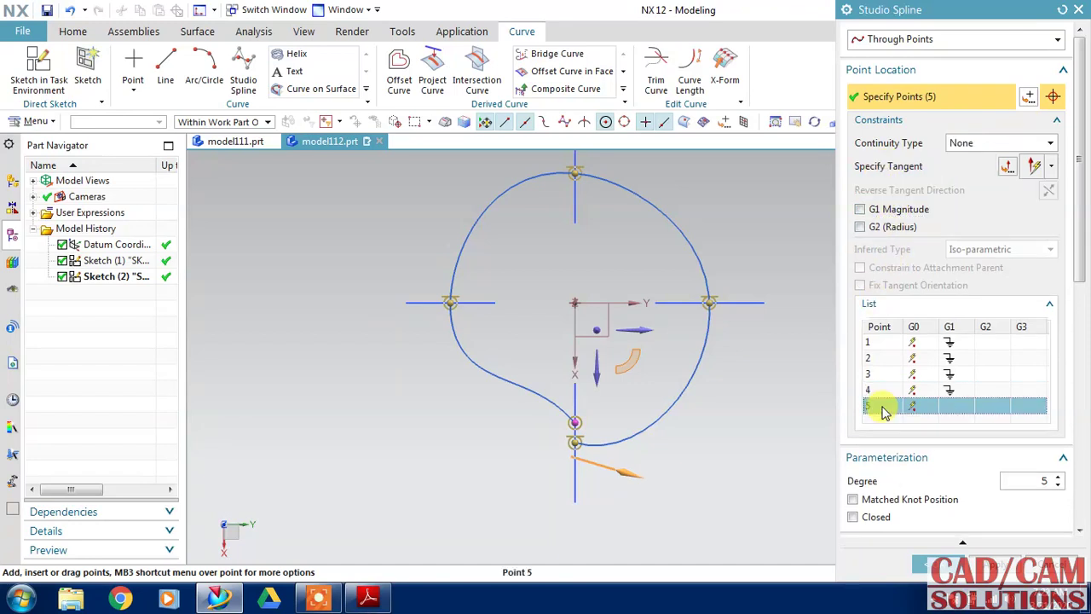
click(888, 214)
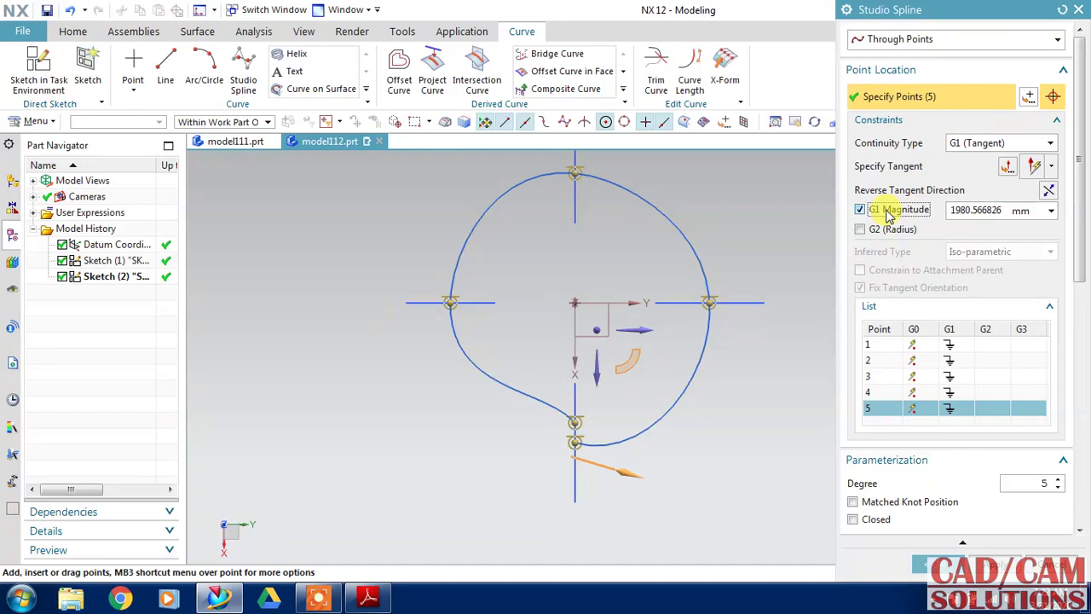
click(887, 210)
click(895, 170)
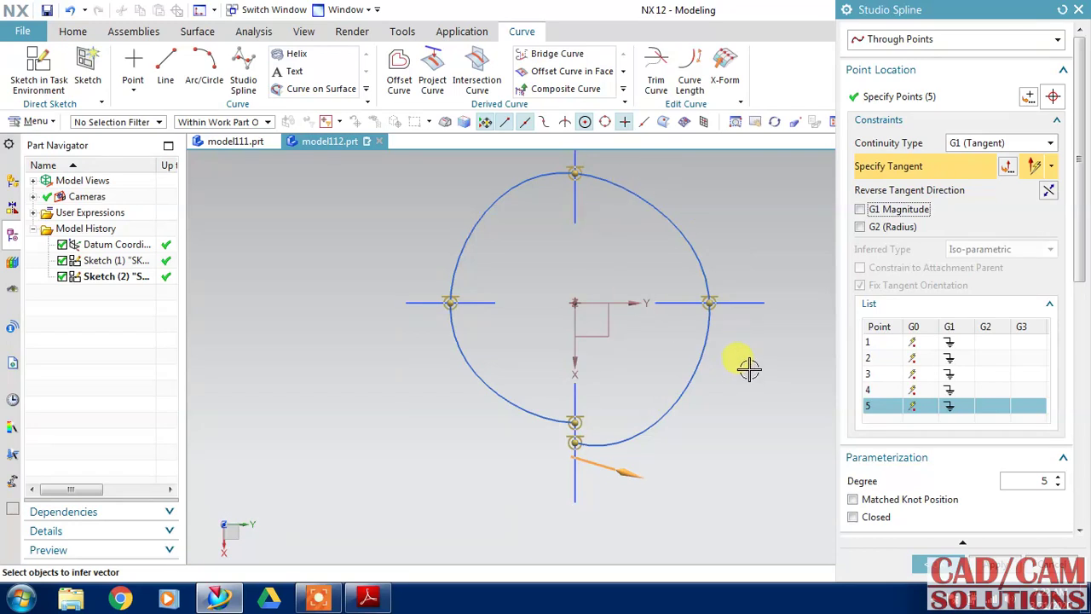
Step: Set spline point 1's tangent along YC and point 2's along -XC
click(878, 343)
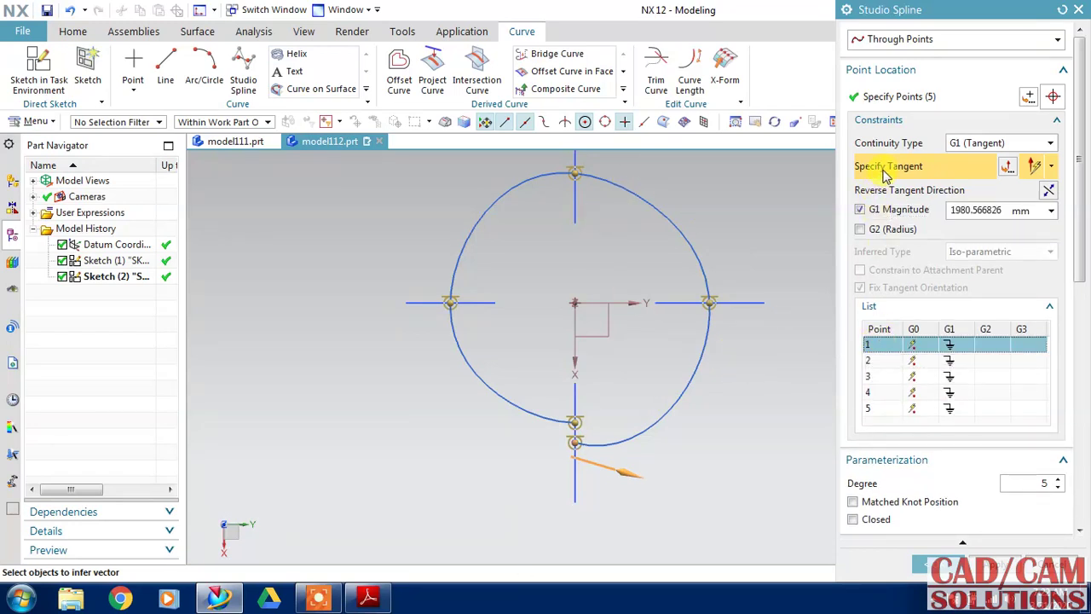
click(889, 212)
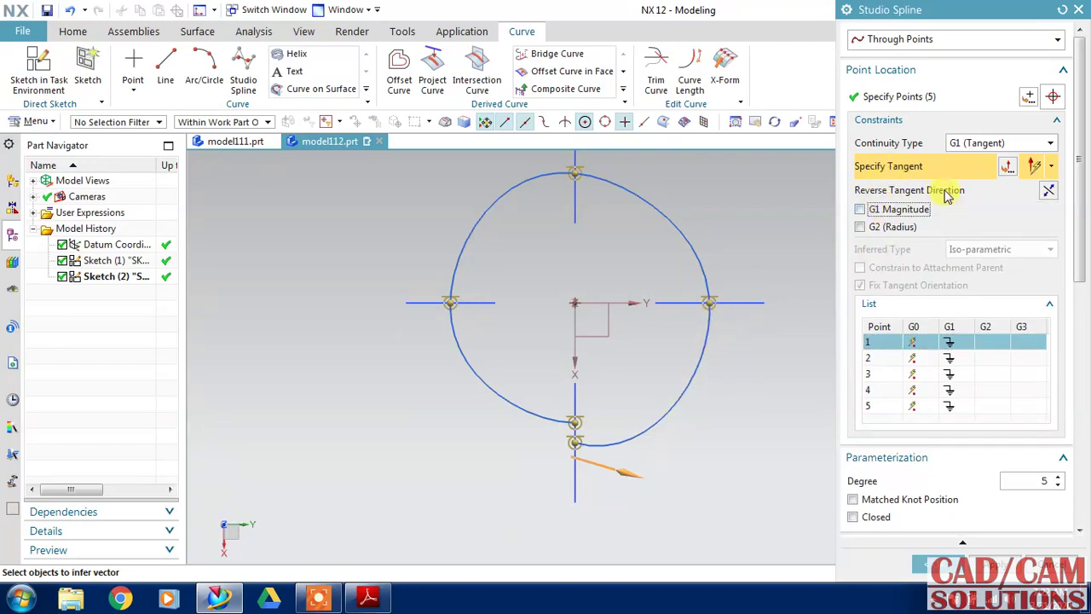
click(1052, 169)
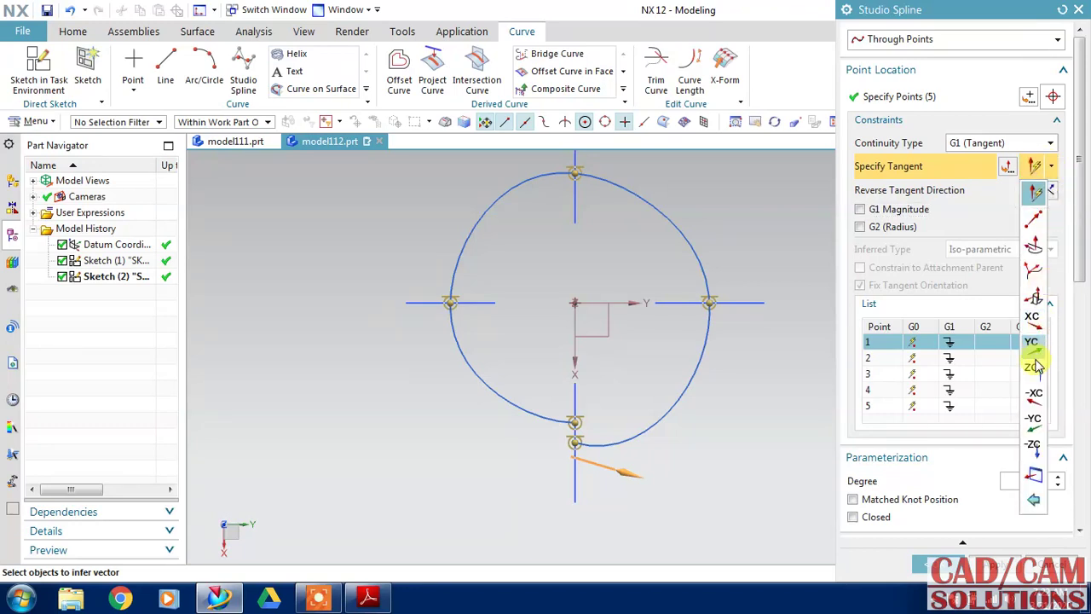
click(1032, 344)
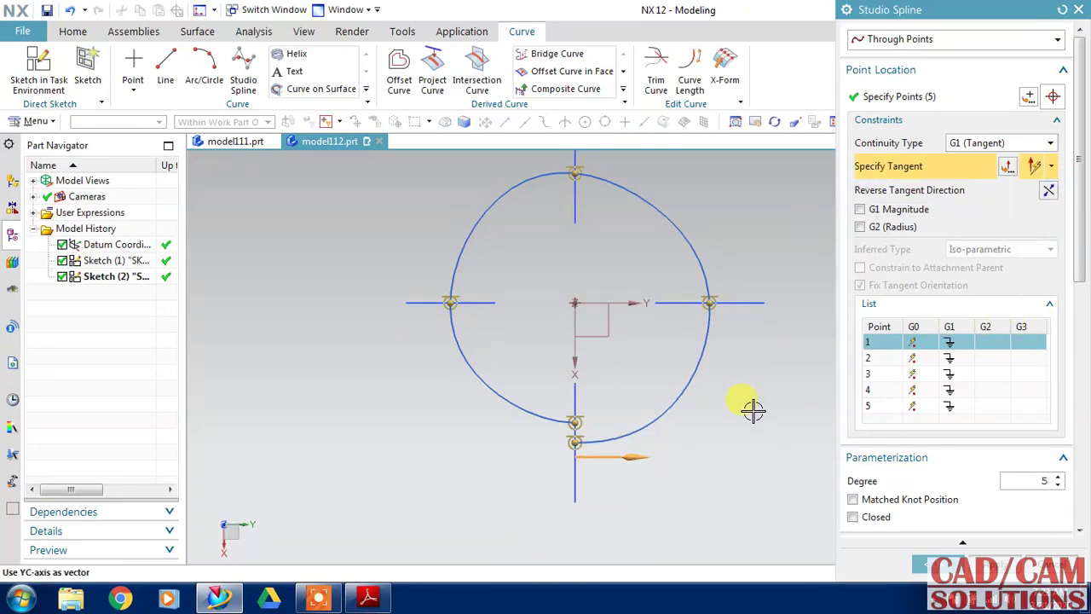
click(871, 359)
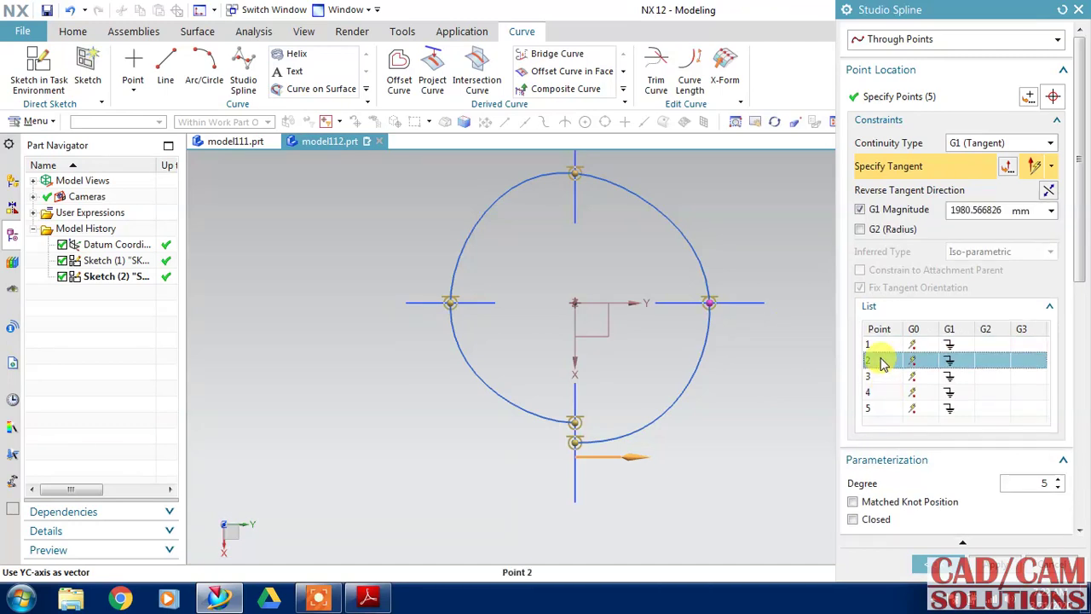
click(1053, 169)
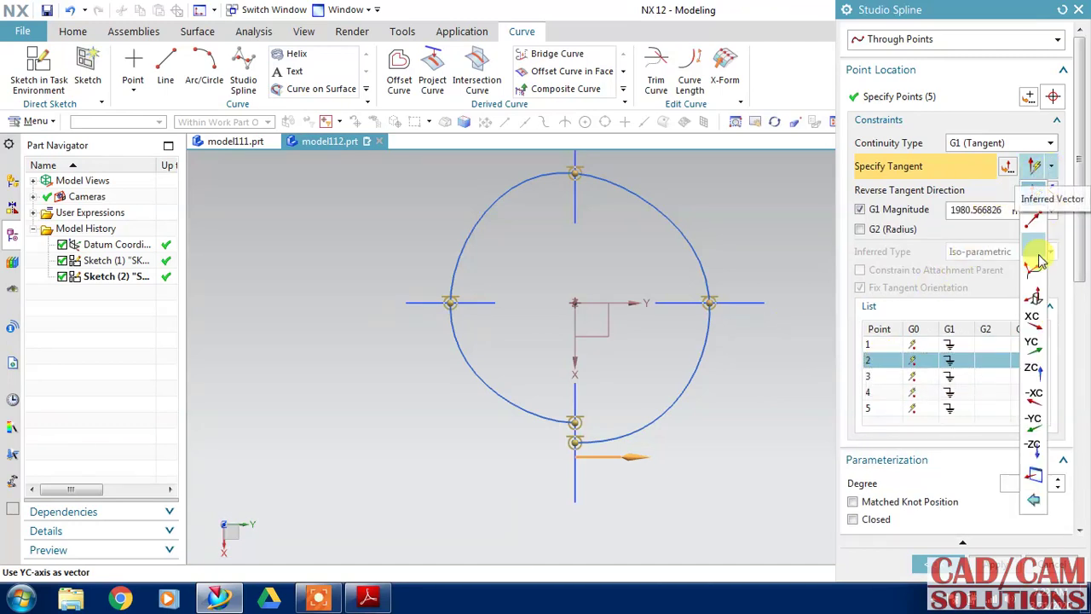
click(1033, 392)
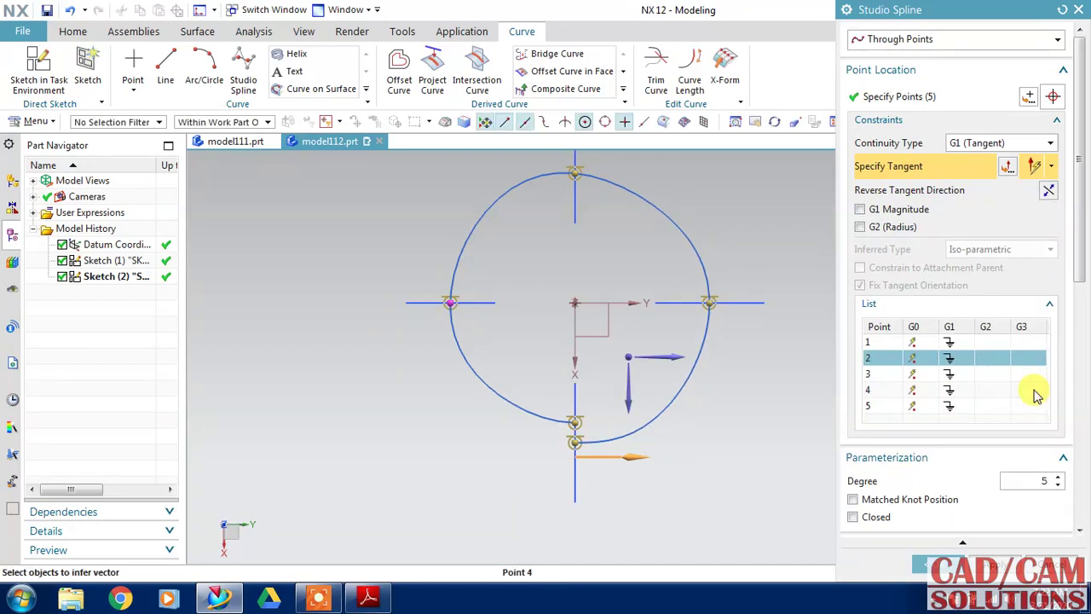
Step: Set point 3's tangent to reversed YC and point 4's to -XC, then accept the spline
click(869, 373)
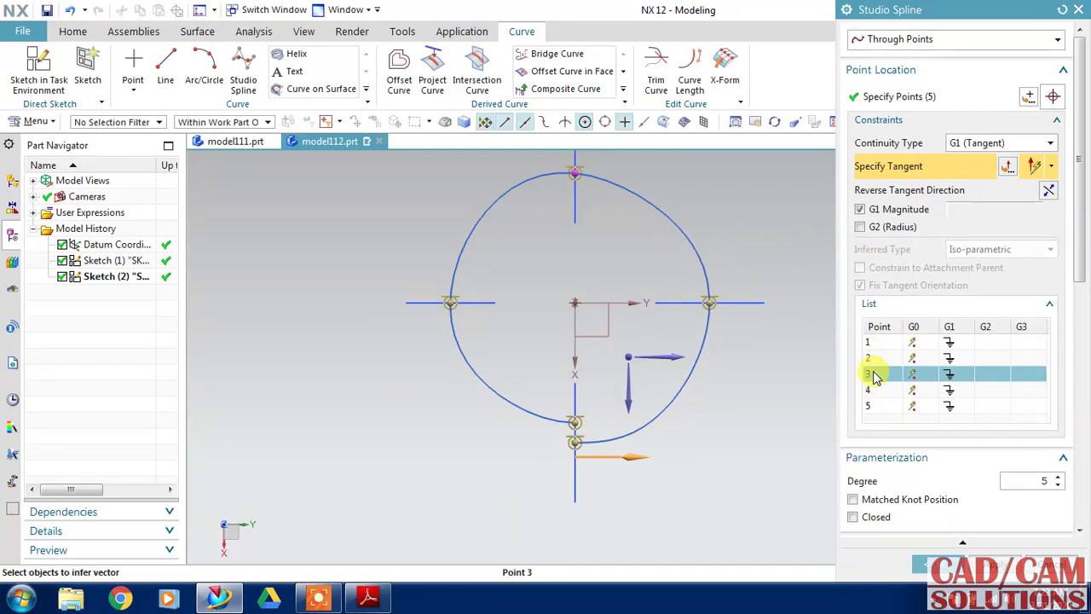
click(1050, 166)
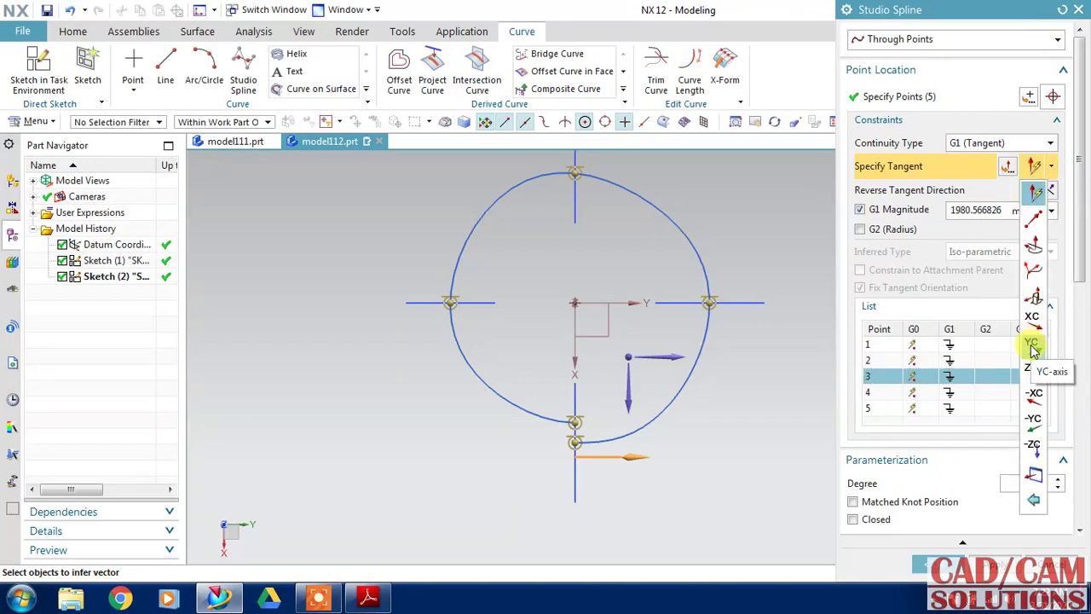
click(1032, 345)
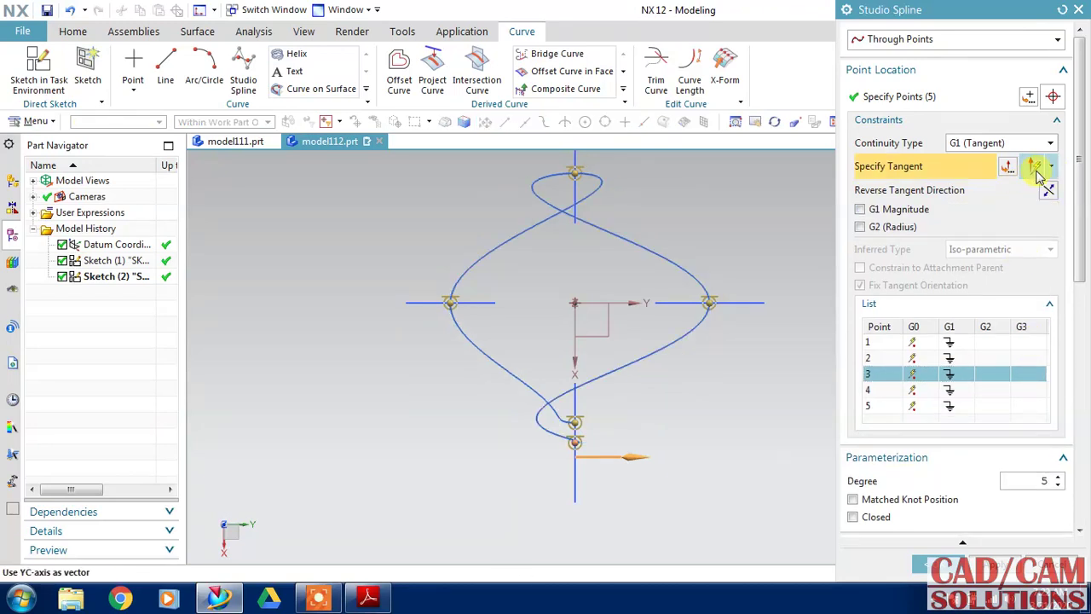
click(1049, 191)
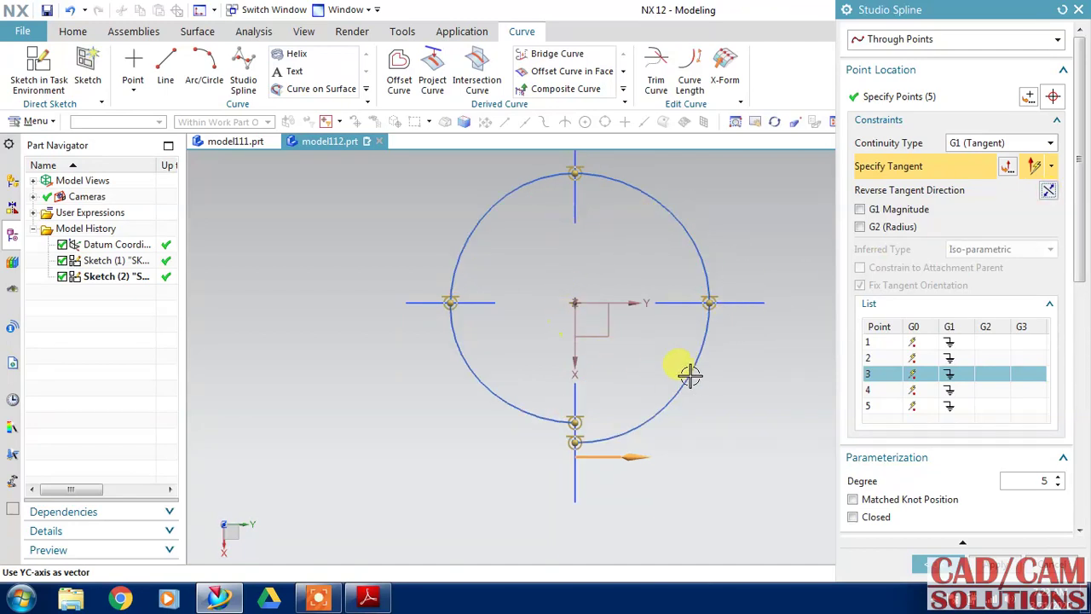
click(884, 390)
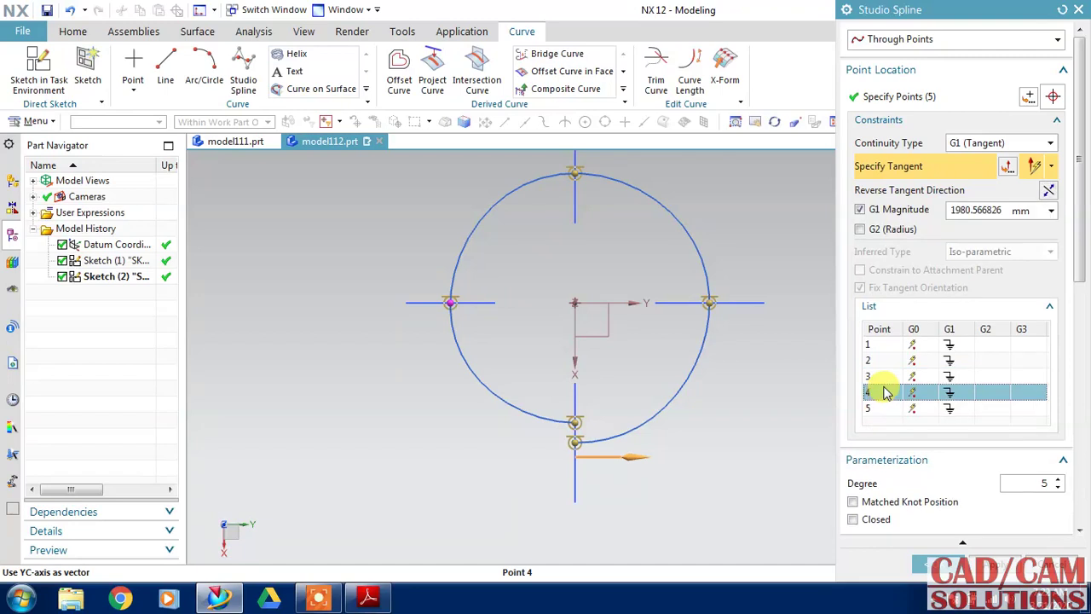
click(1053, 169)
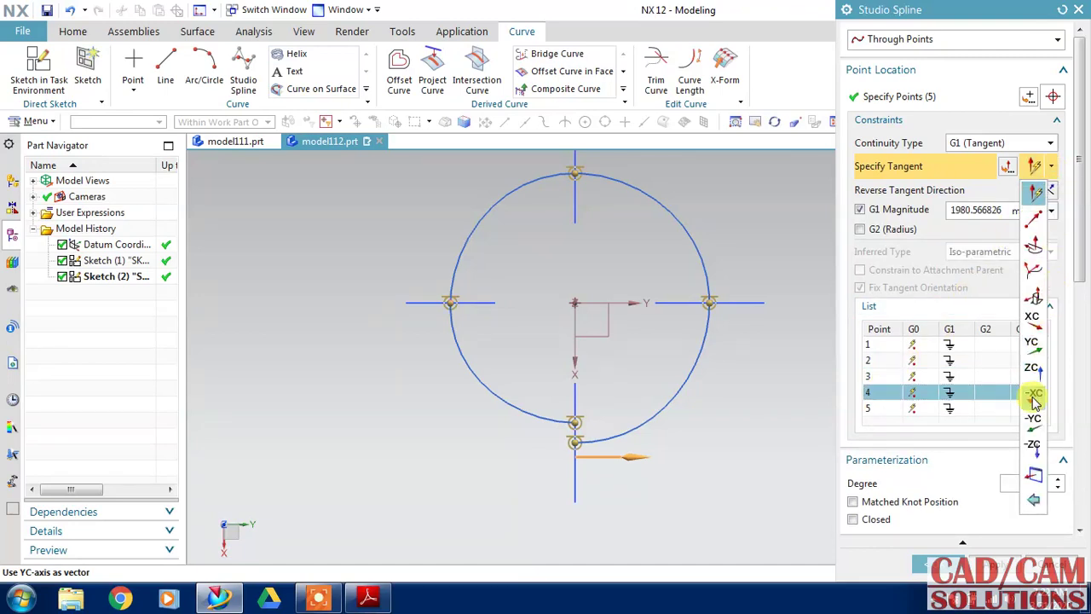
click(1034, 320)
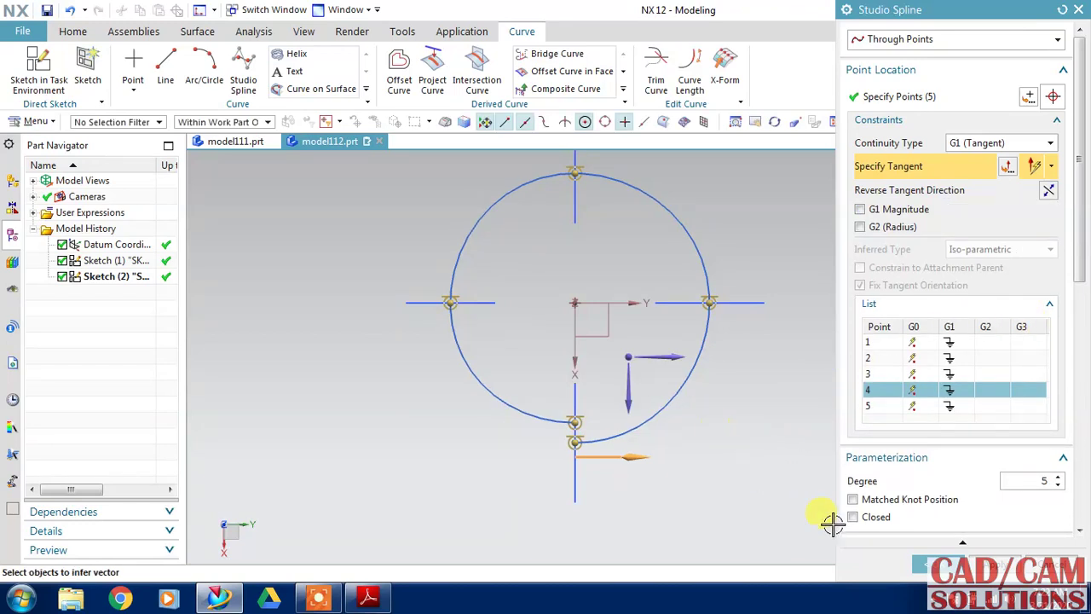
click(932, 563)
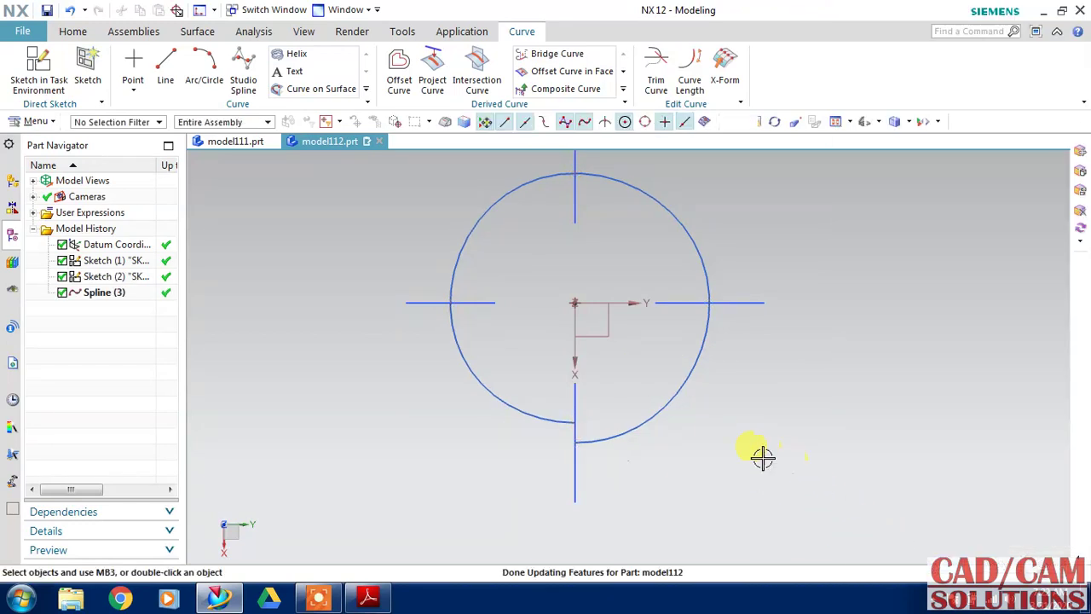
mouse_move(762, 455)
middle_down()
mouse_move(722, 401)
mouse_move(738, 404)
middle_up()
click(73, 34)
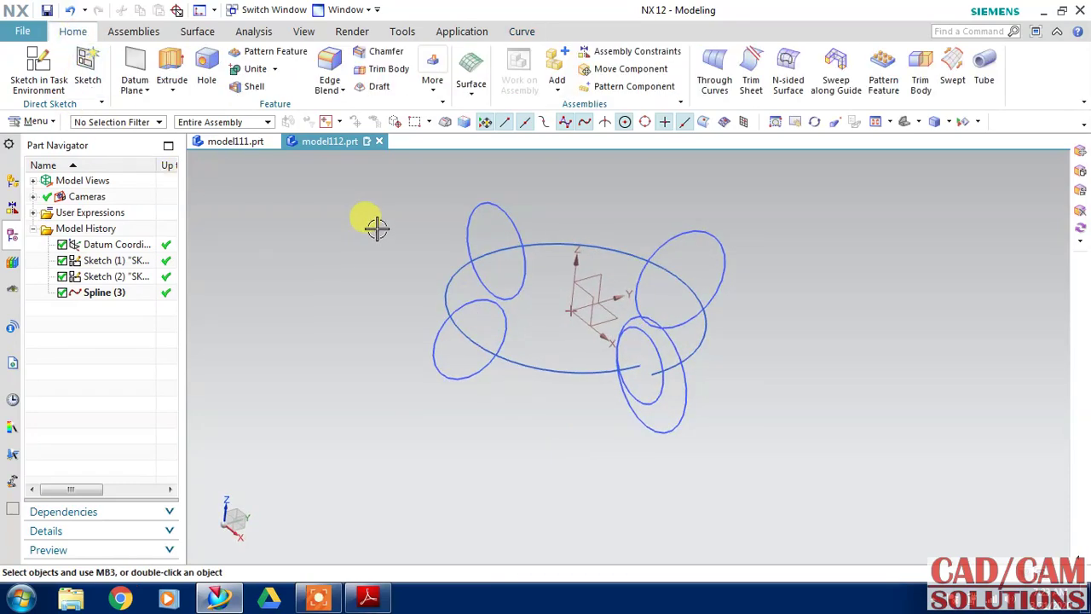
key(ctrl+f)
click(952, 72)
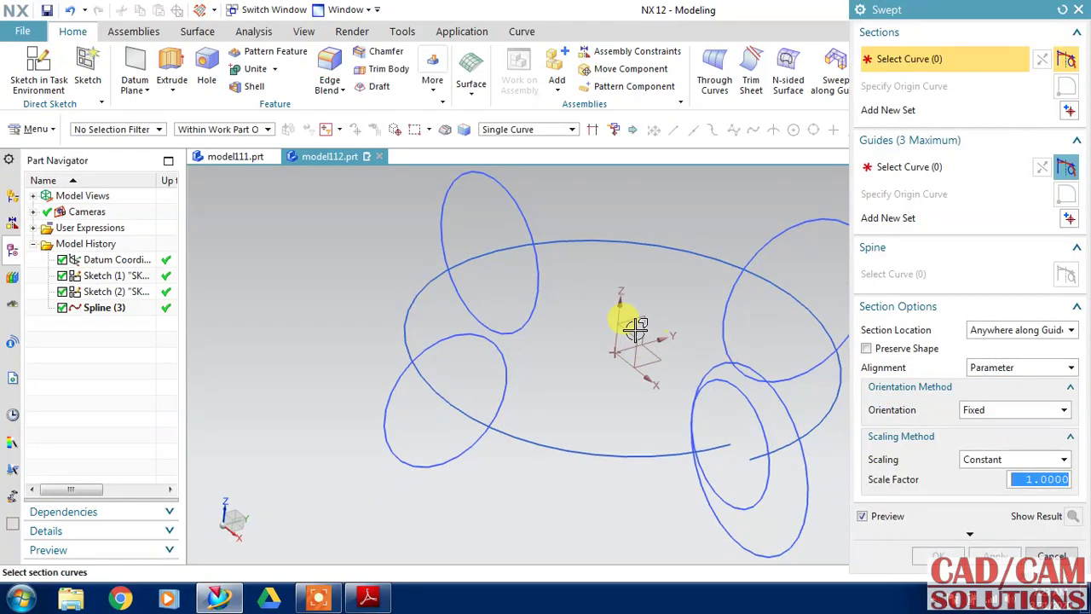
scroll(597, 320, down, 2)
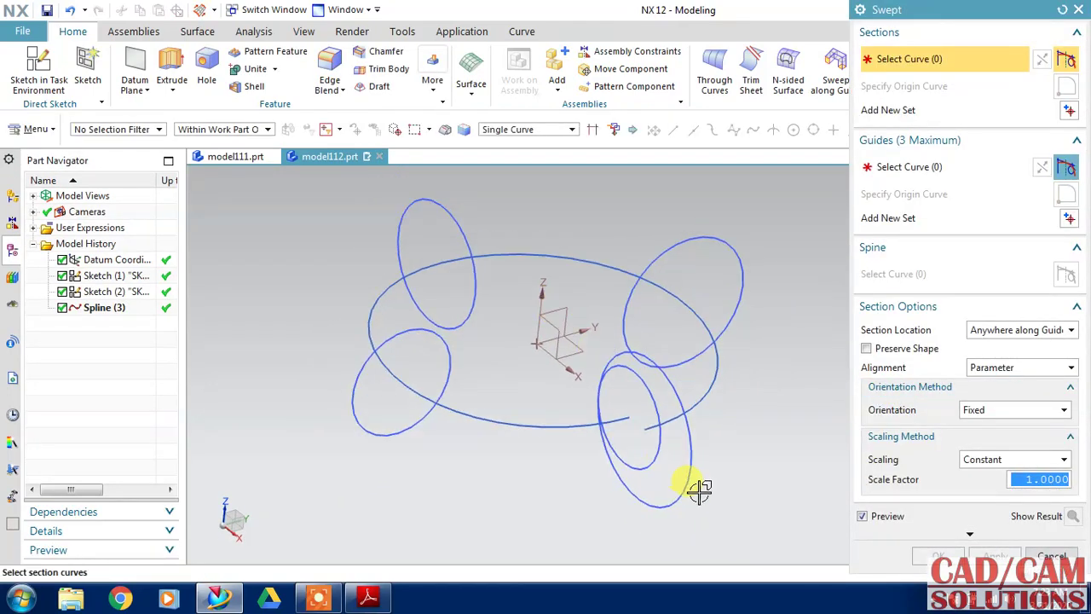
click(550, 133)
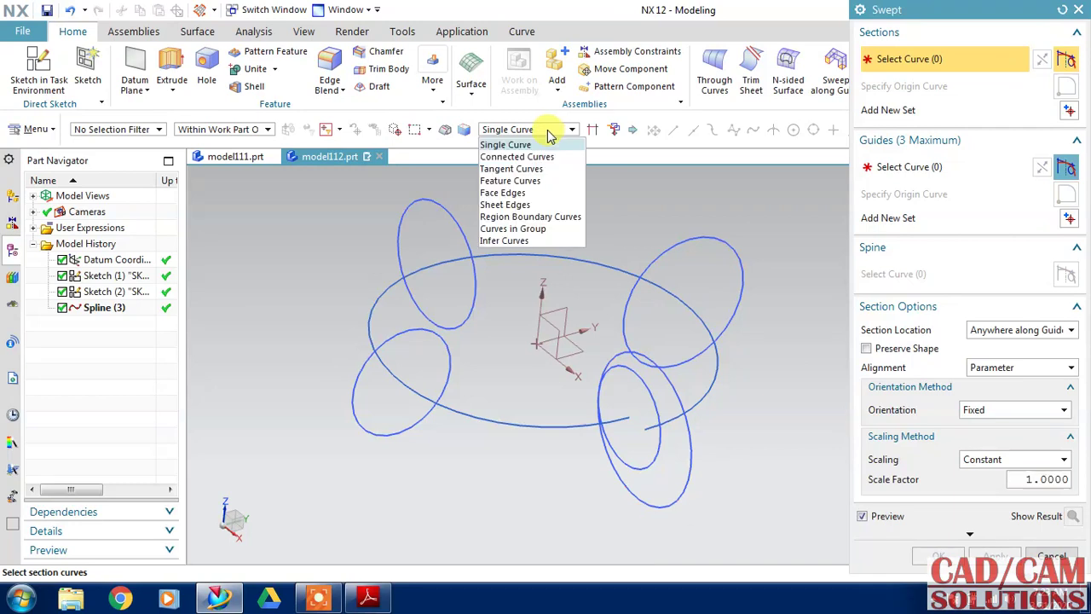
click(540, 147)
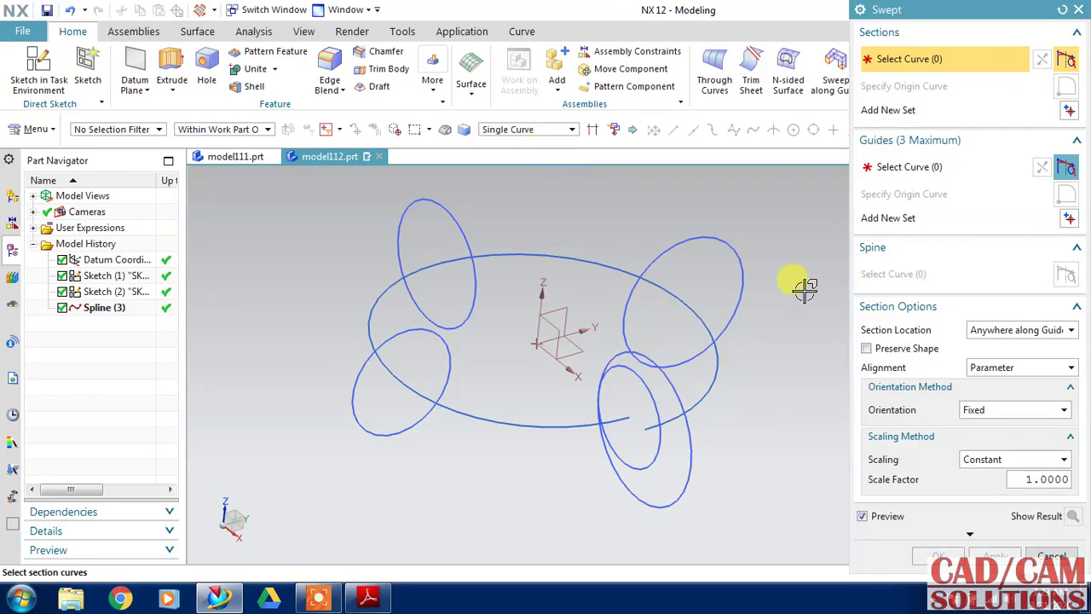
click(684, 486)
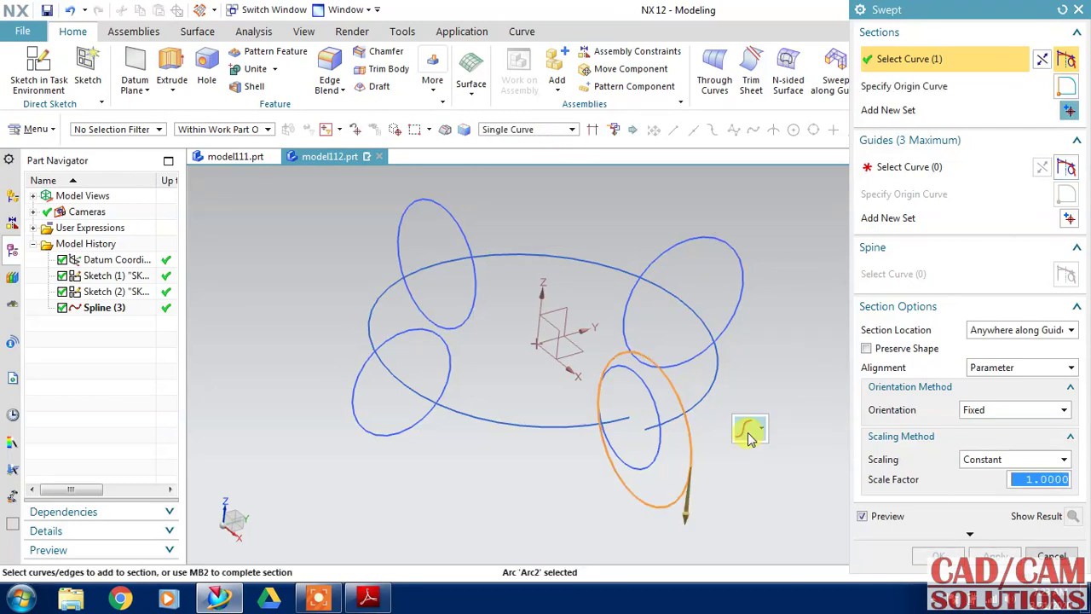
click(1068, 111)
click(740, 271)
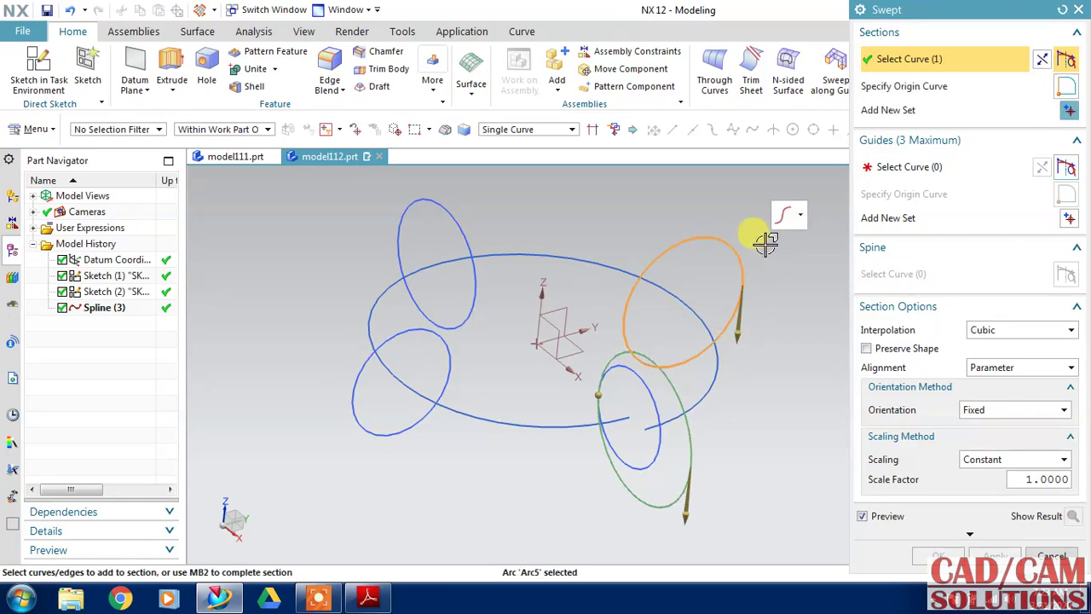
click(1069, 112)
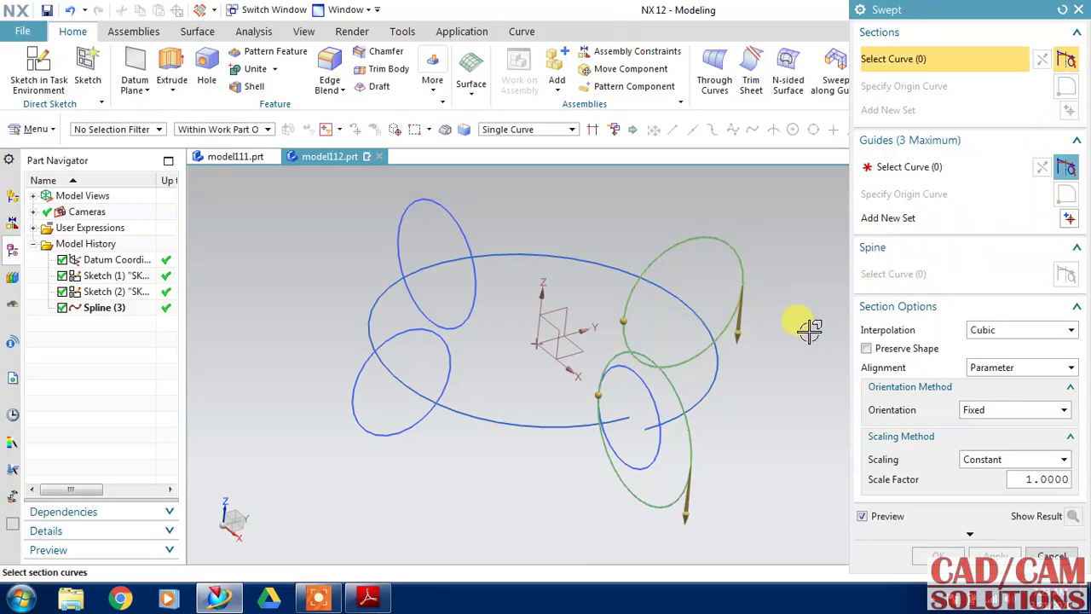
mouse_move(809, 330)
middle_down()
mouse_move(762, 290)
mouse_move(709, 304)
mouse_move(698, 327)
middle_up()
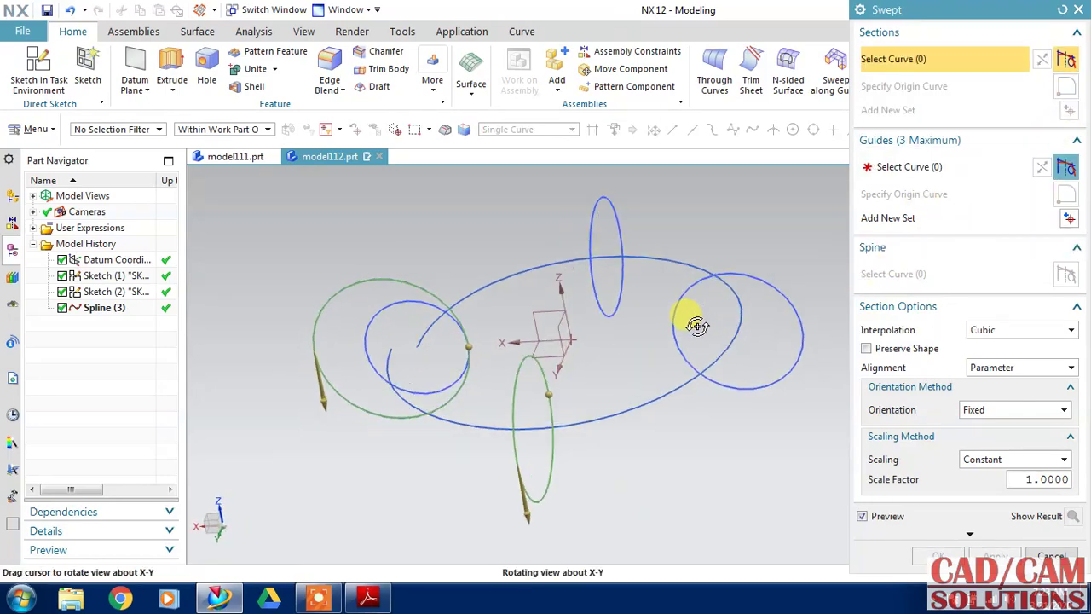
click(796, 310)
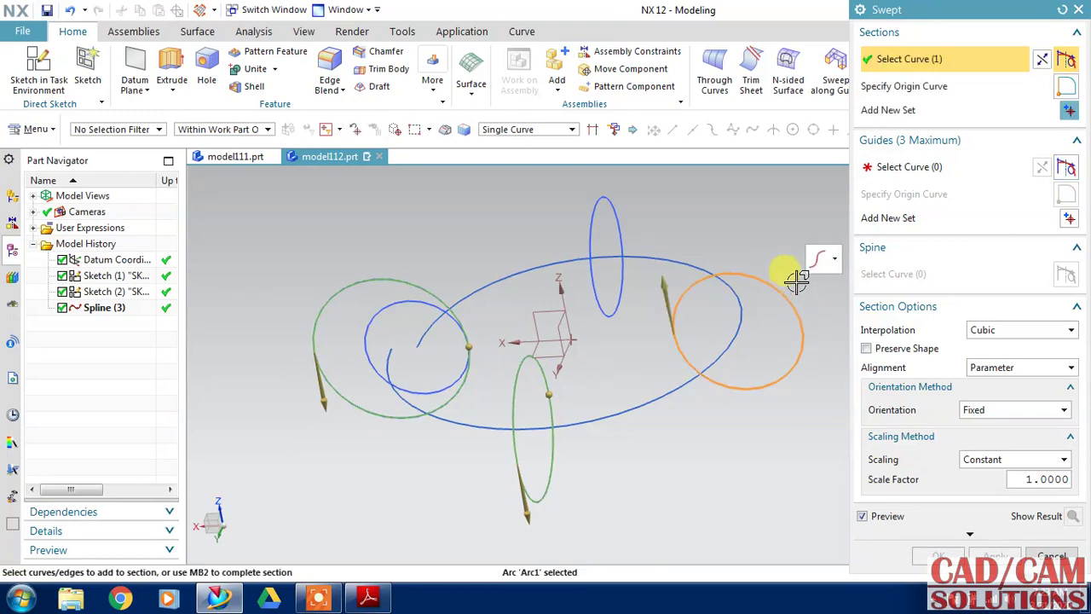
click(1044, 61)
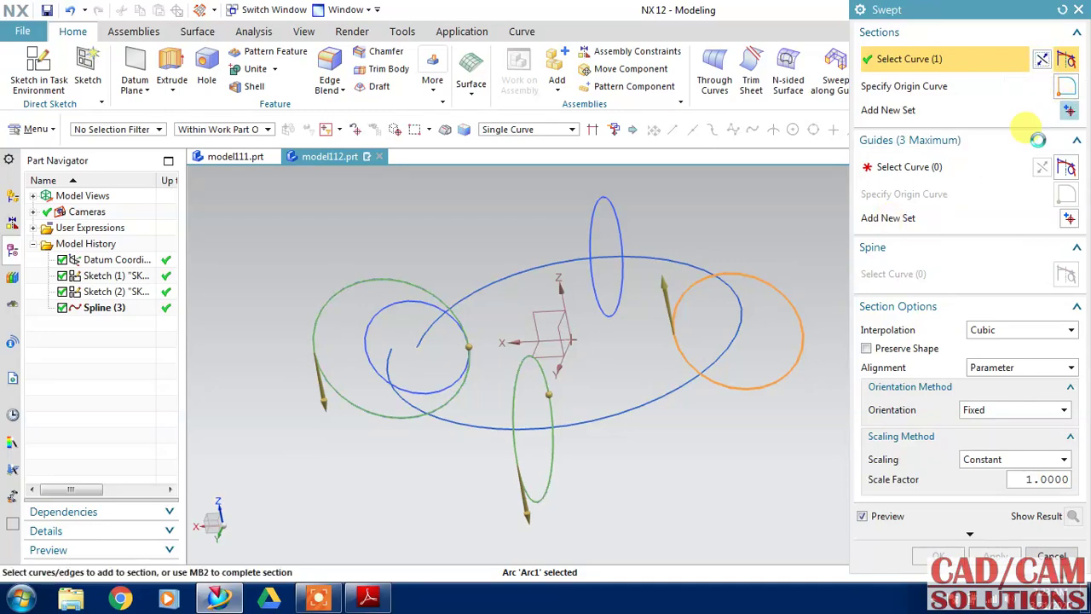
click(1042, 59)
middle_drag(774, 245, 695, 260)
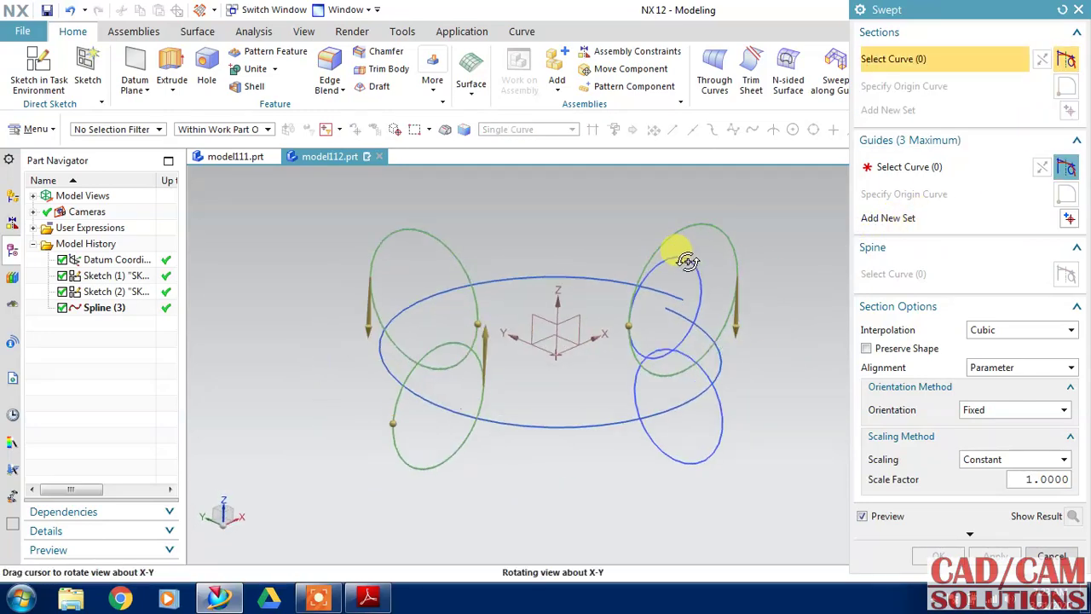
click(743, 403)
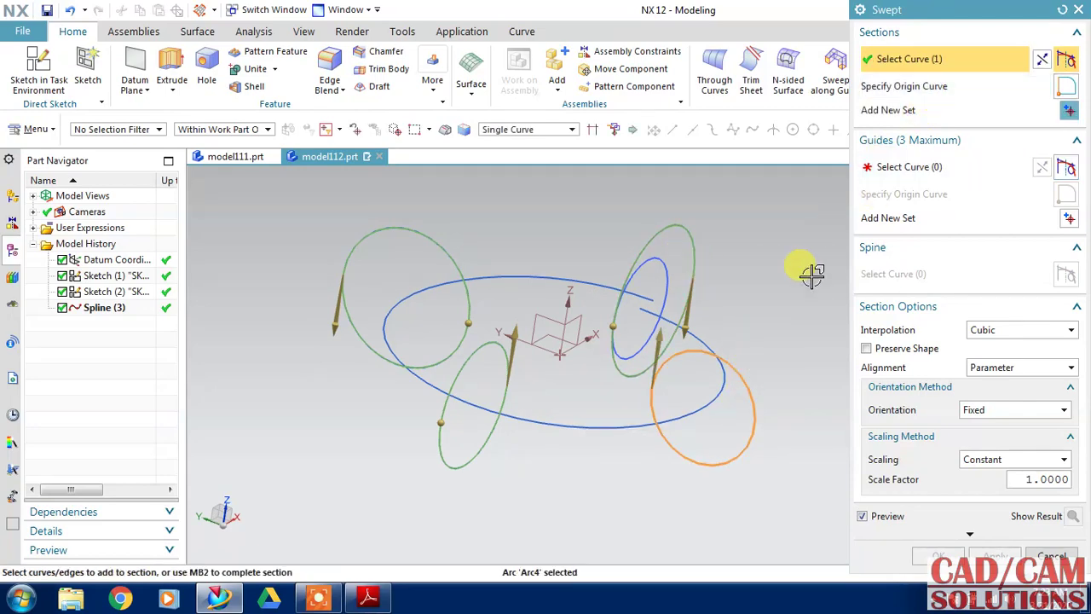
middle_drag(774, 287, 761, 268)
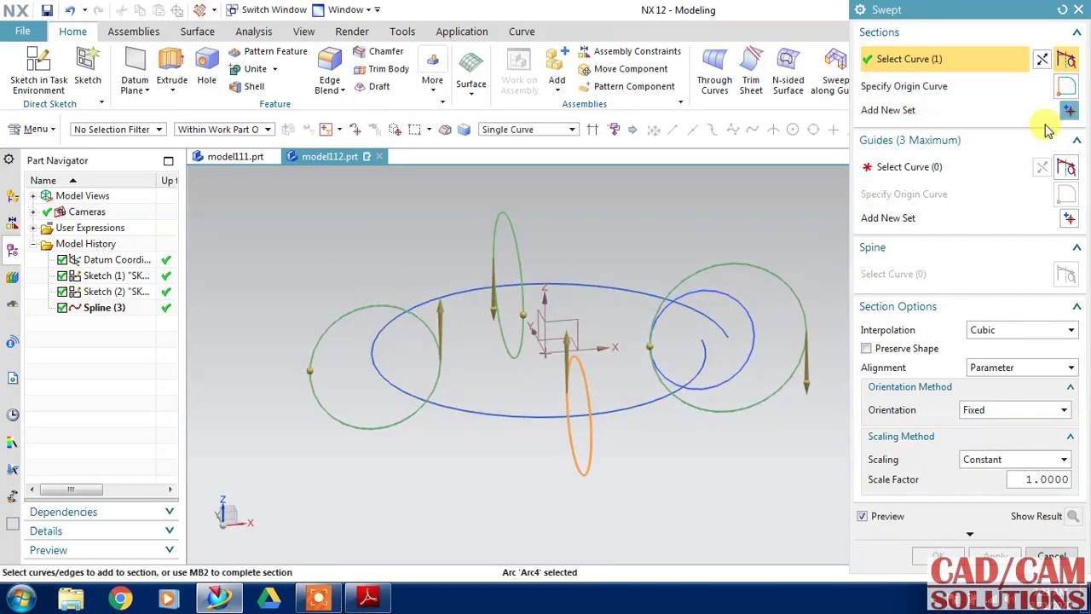
click(1068, 110)
click(750, 325)
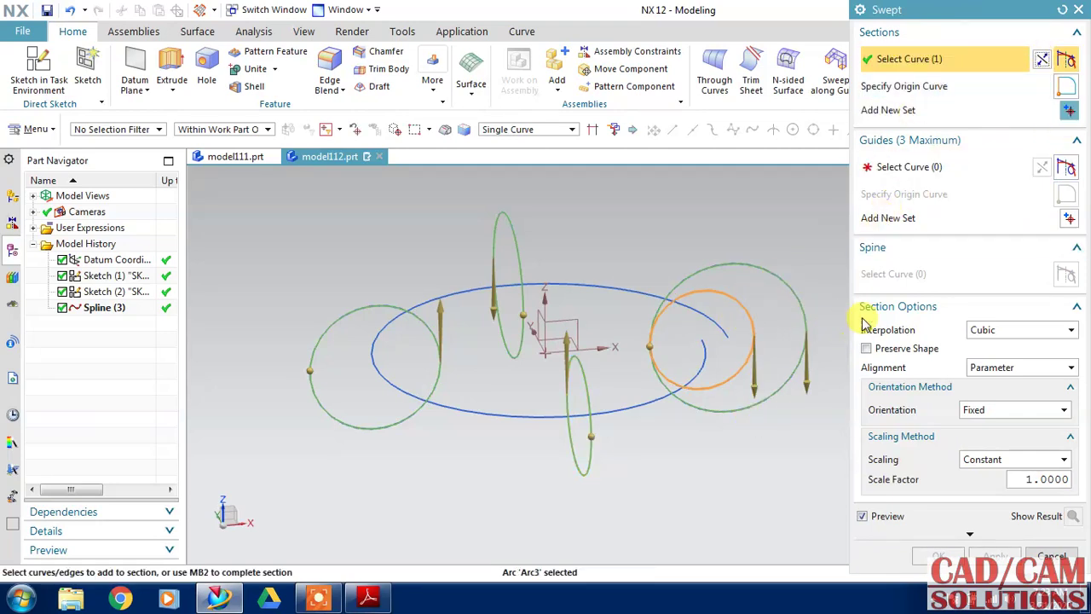
click(891, 167)
click(633, 288)
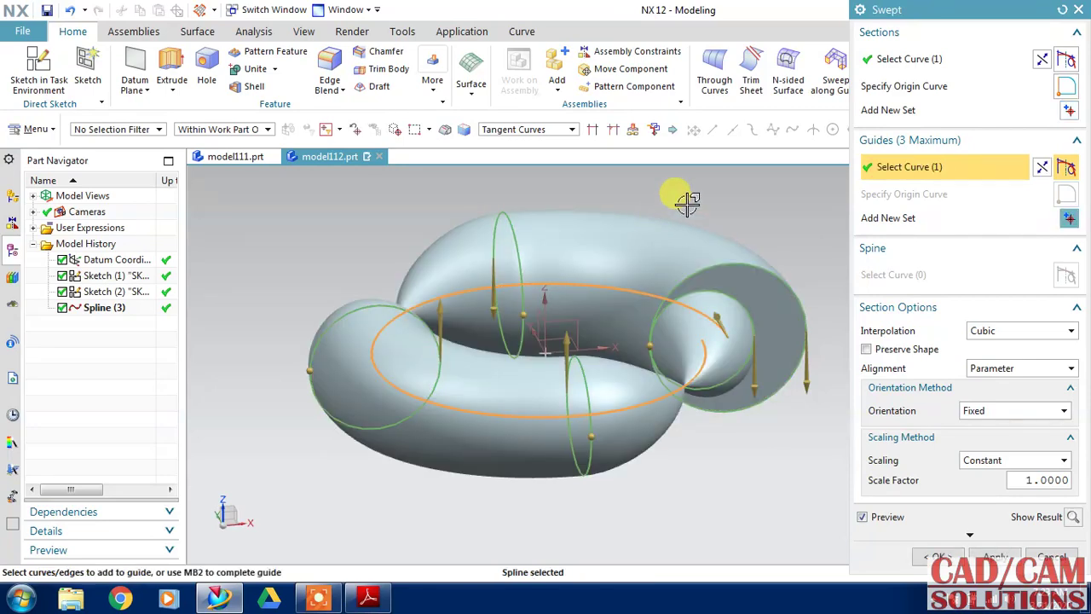
mouse_move(687, 202)
middle_down()
mouse_move(694, 247)
mouse_move(693, 231)
middle_up()
click(980, 332)
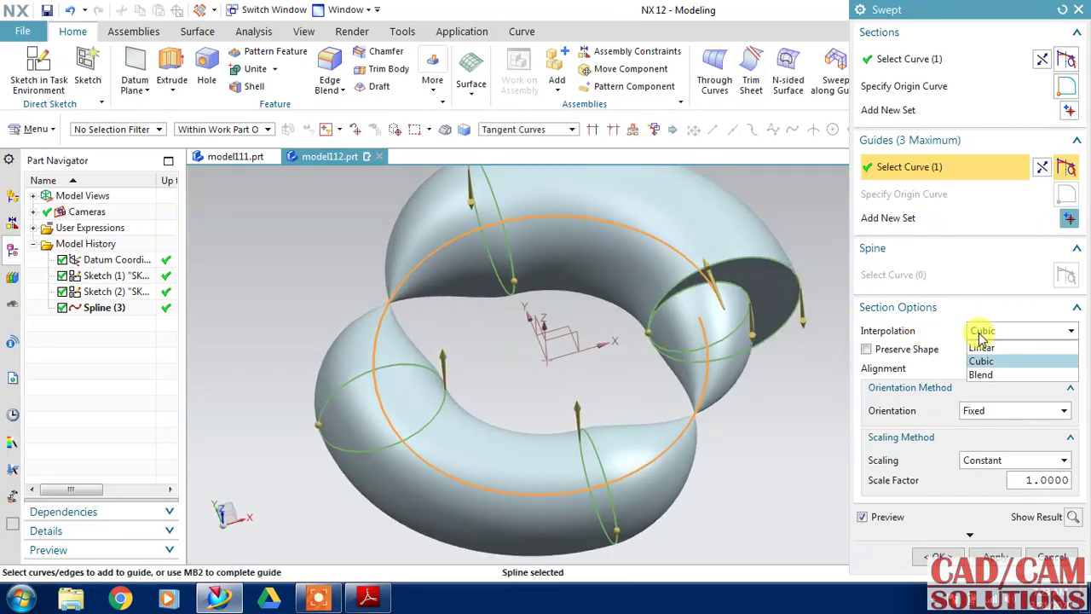
click(981, 339)
click(1036, 555)
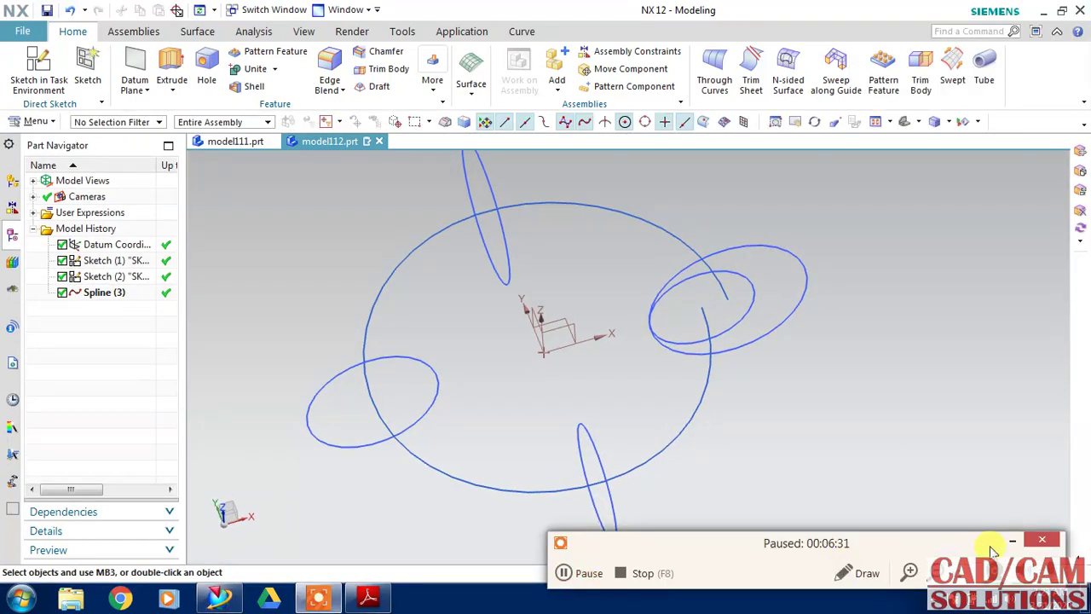
Step: Draw a horizontal line across the left Ø250 circle in Sketch (1)
mouse_move(736, 446)
middle_down()
mouse_move(750, 414)
mouse_move(714, 418)
mouse_move(721, 429)
middle_up()
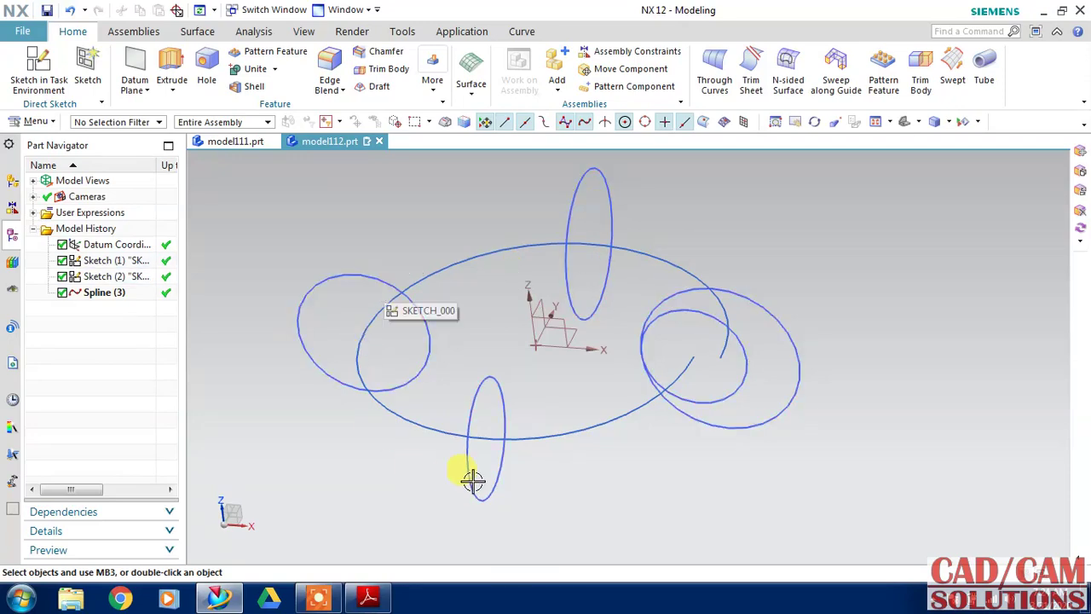
double_click(367, 274)
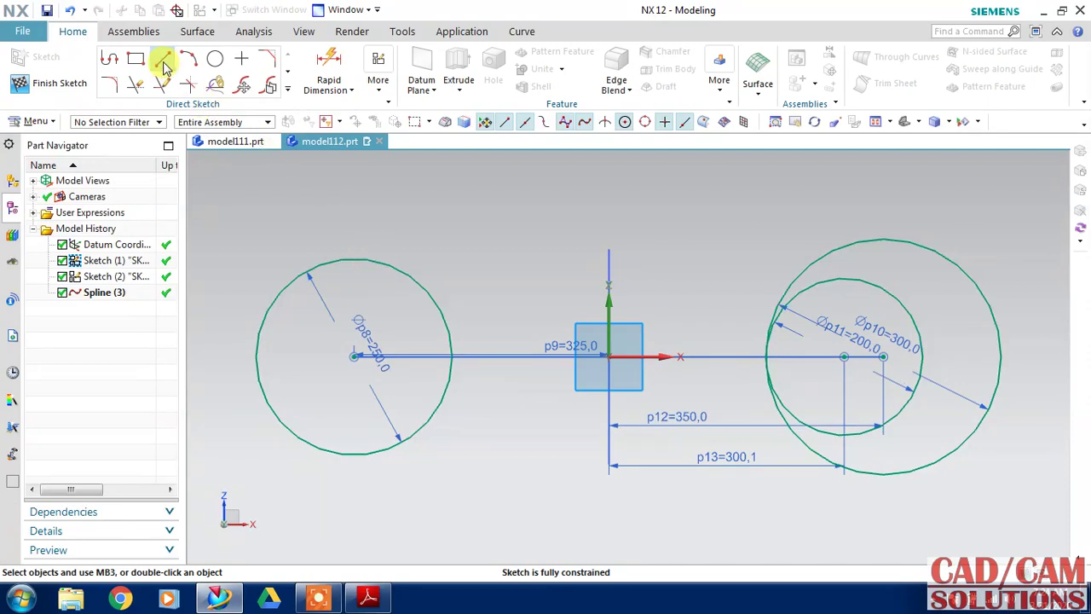
click(162, 61)
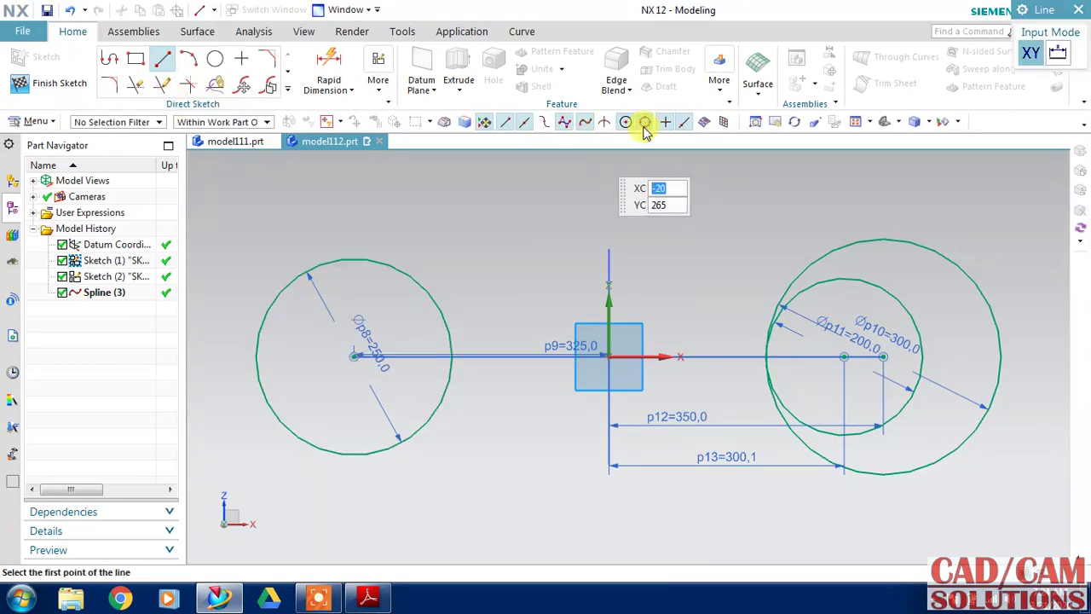
click(256, 350)
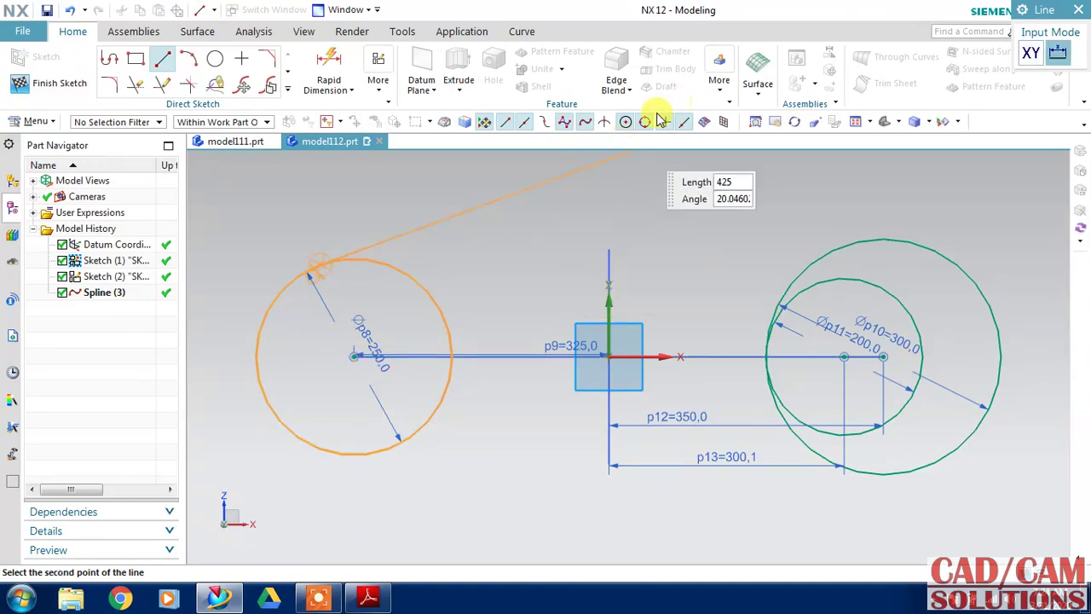
click(160, 62)
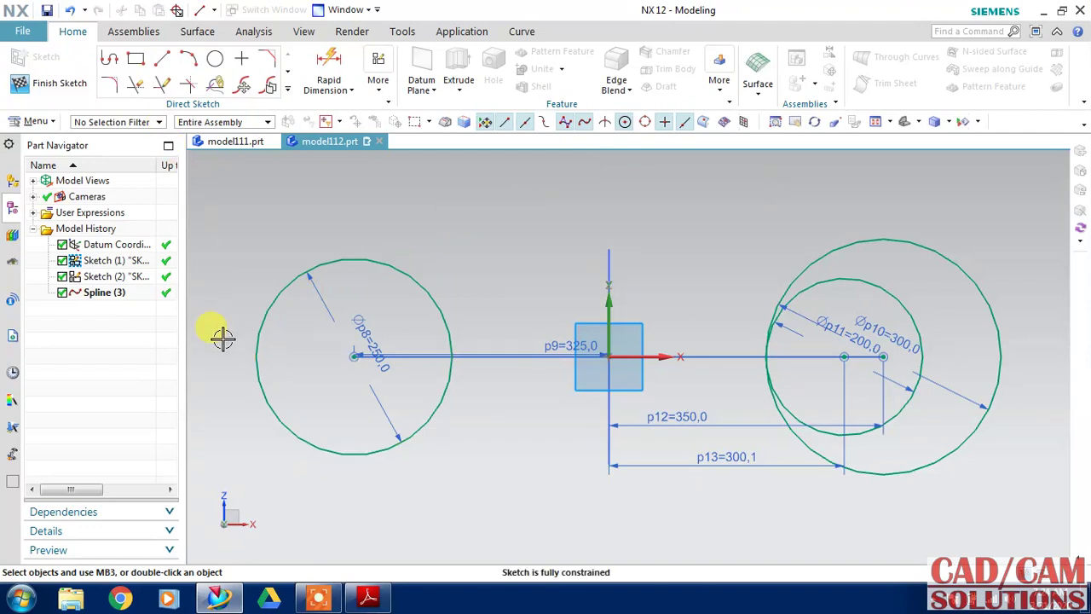
click(162, 58)
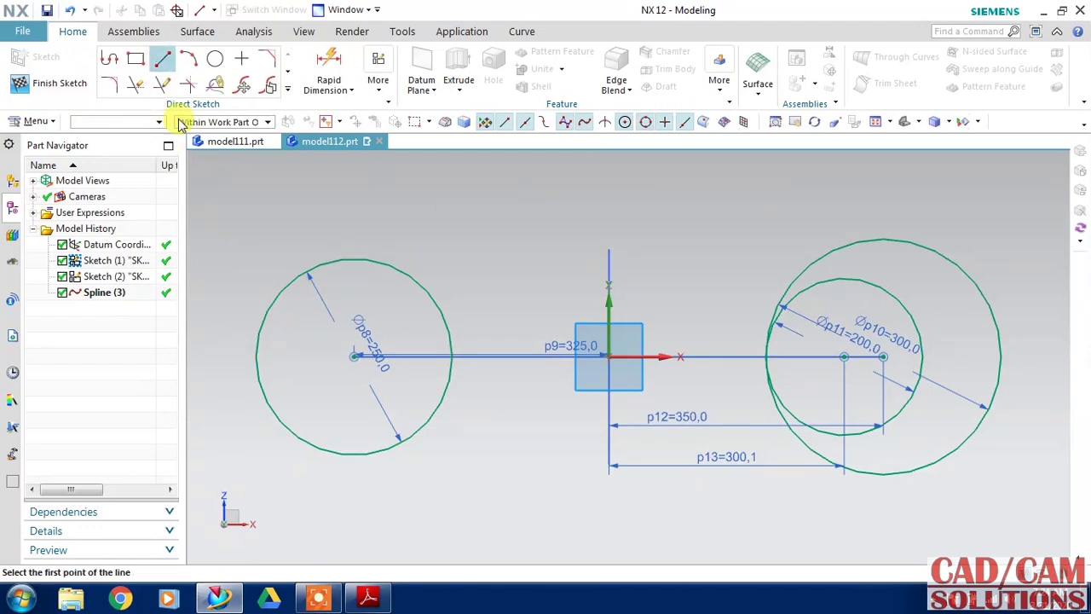
click(231, 354)
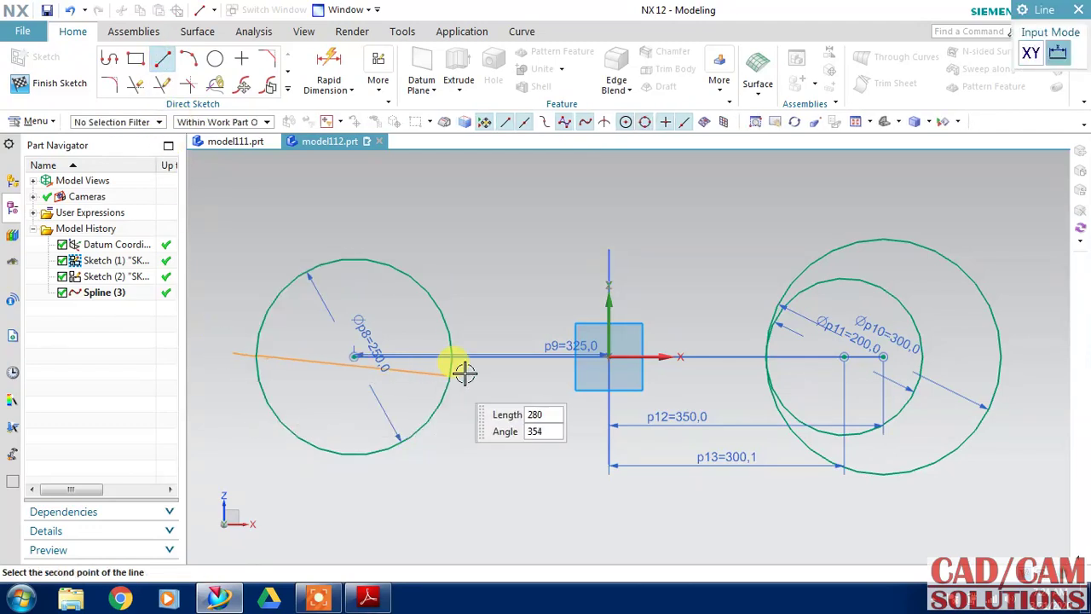
click(489, 362)
key(Escape)
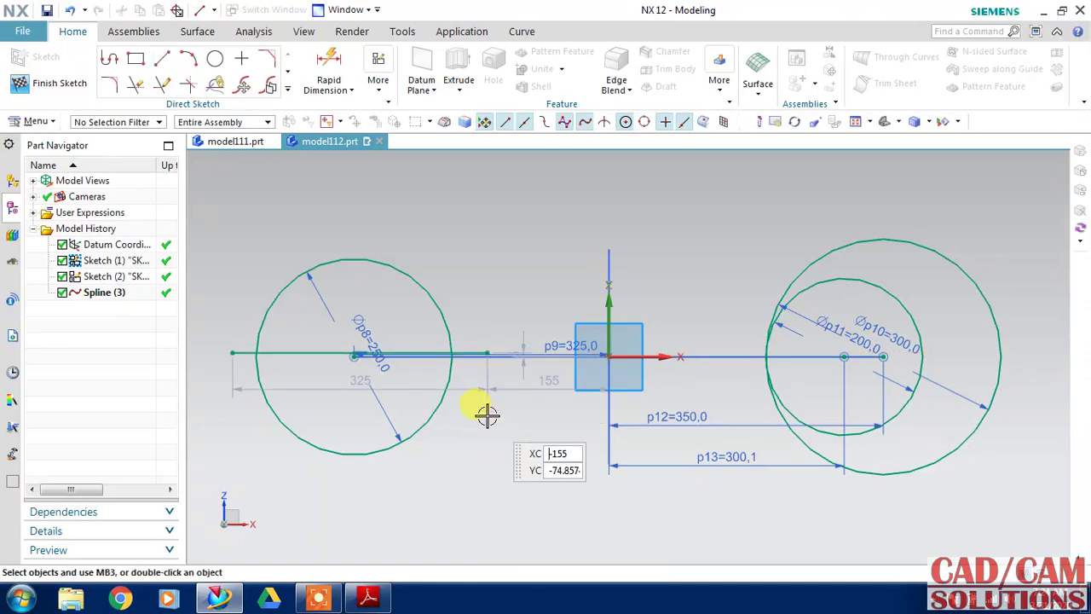
Step: Make the new line collinear with the sketch's horizontal axis
click(290, 353)
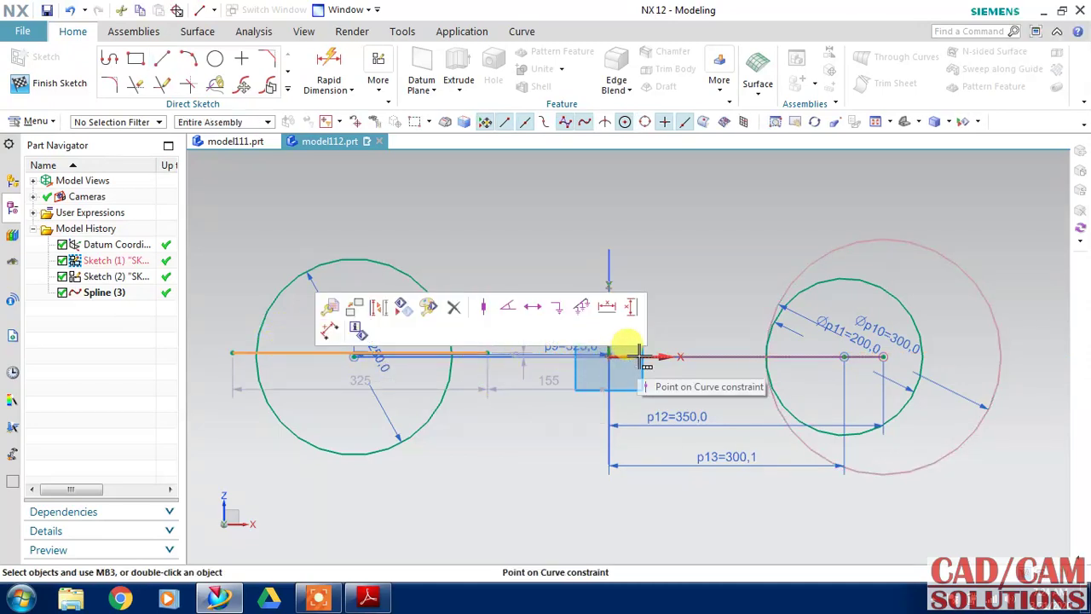
click(625, 345)
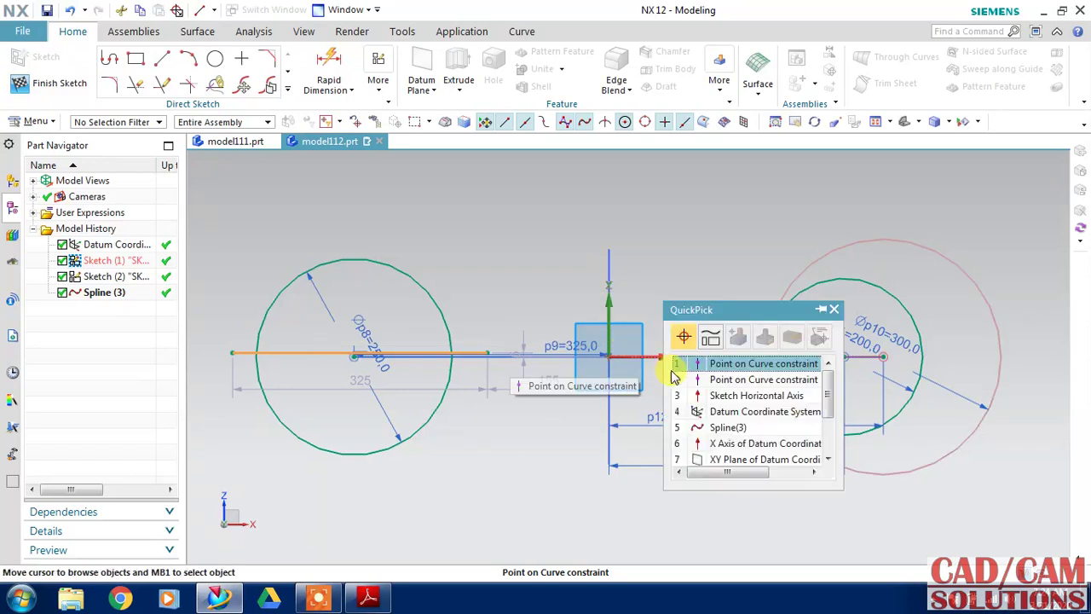
click(710, 398)
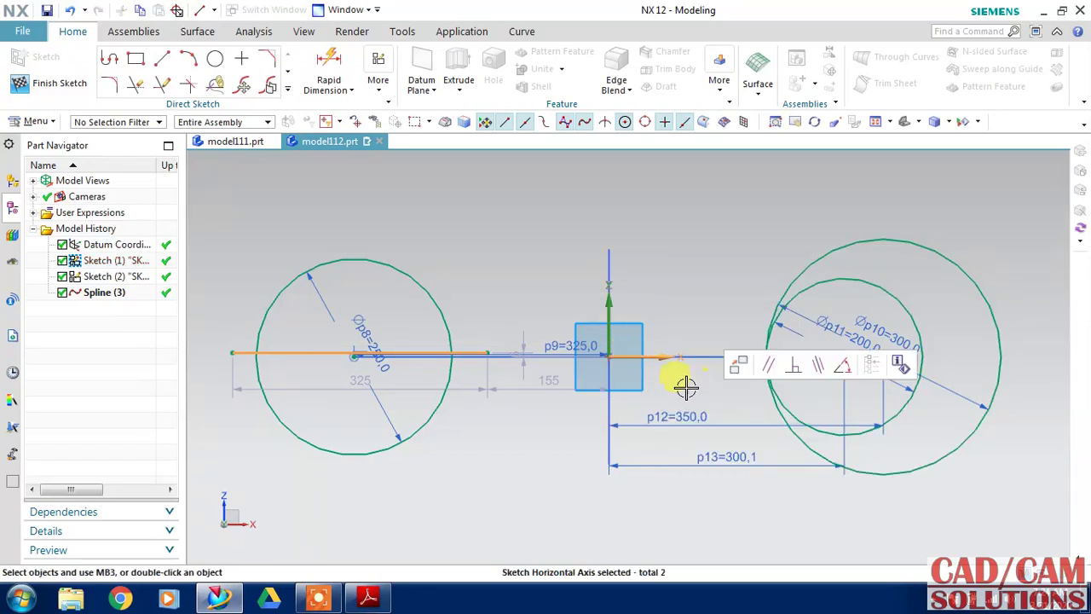
click(814, 364)
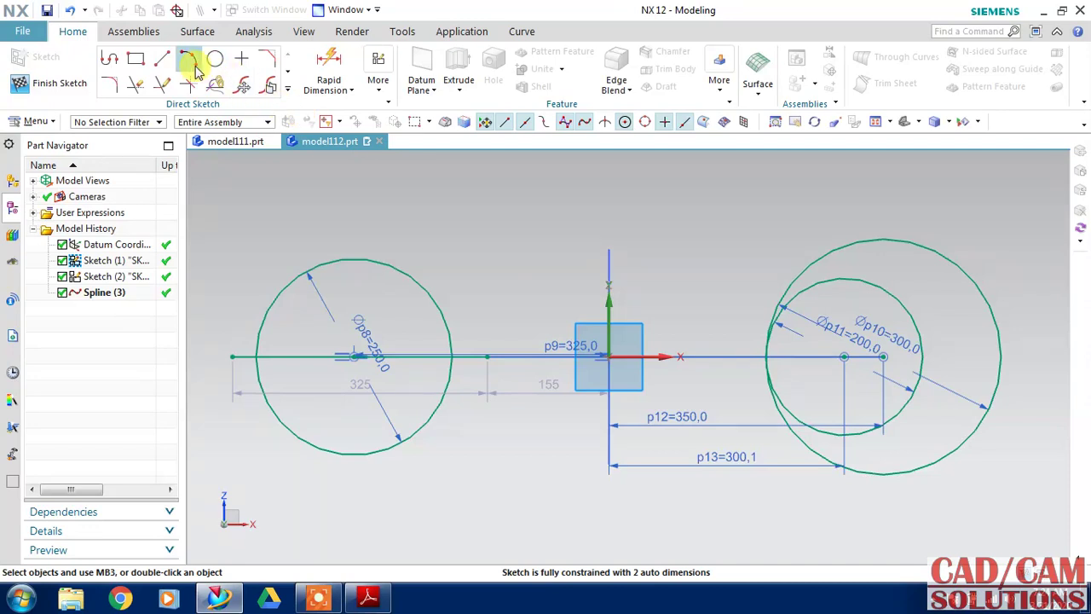
click(136, 85)
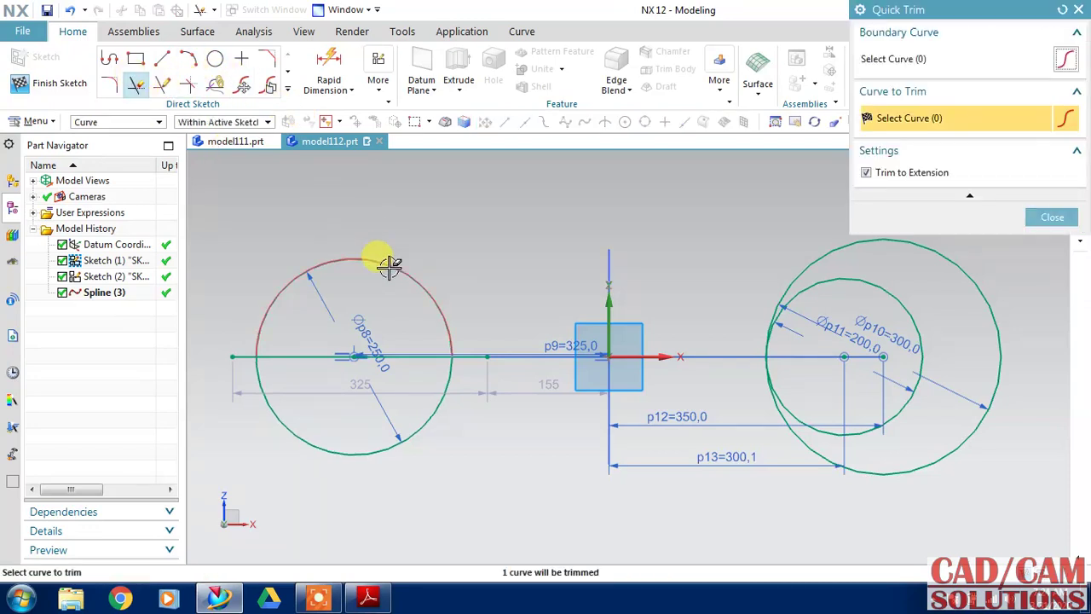
Step: Trim away the circle's upper arc and the line stub, and make the line reference geometry
click(389, 265)
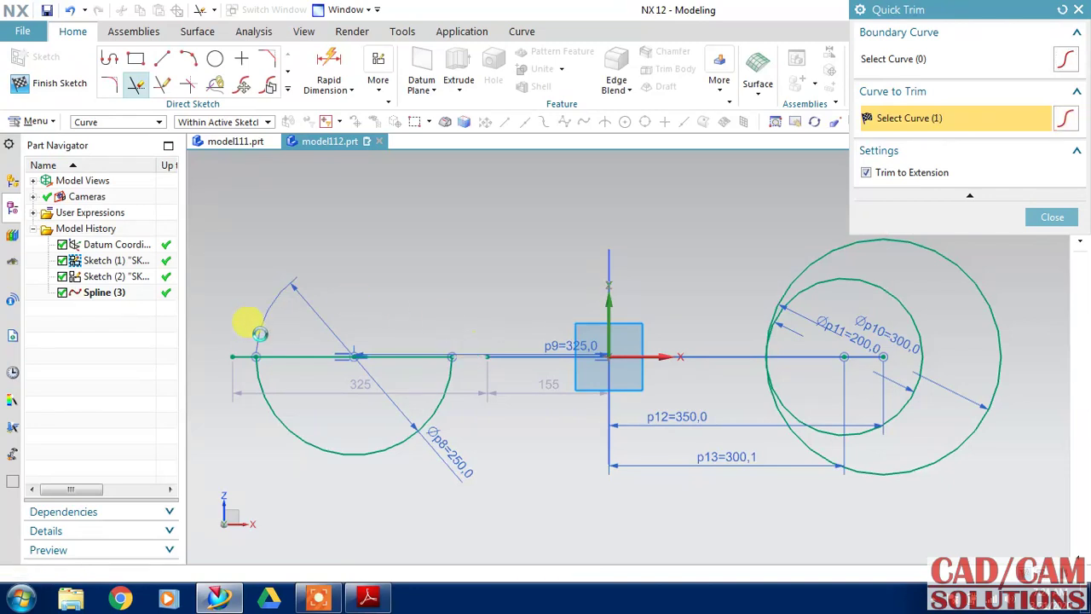
click(239, 356)
click(1040, 220)
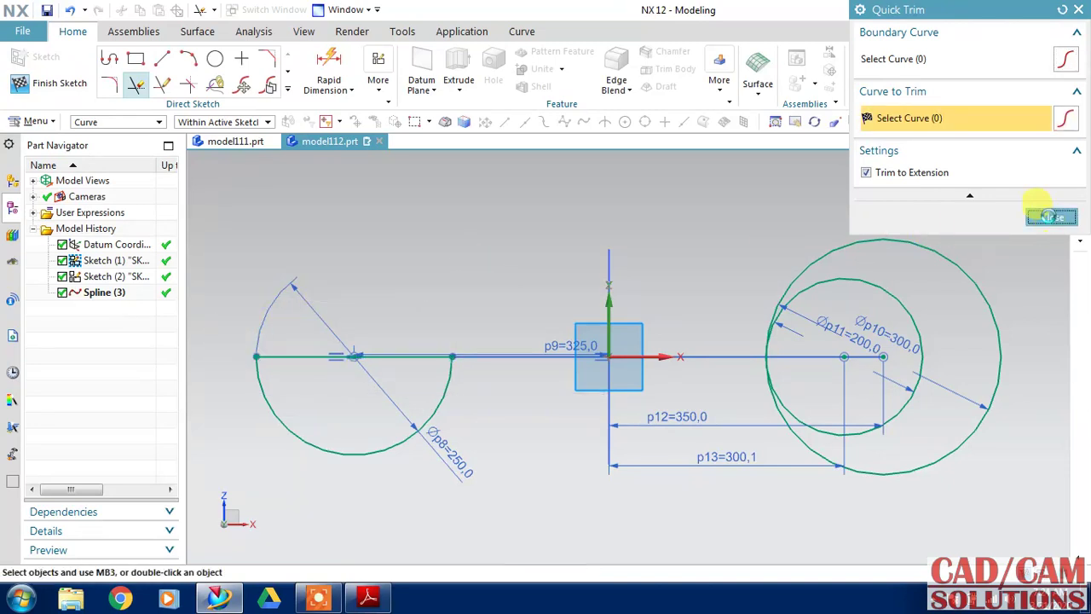
right_click(293, 355)
click(362, 225)
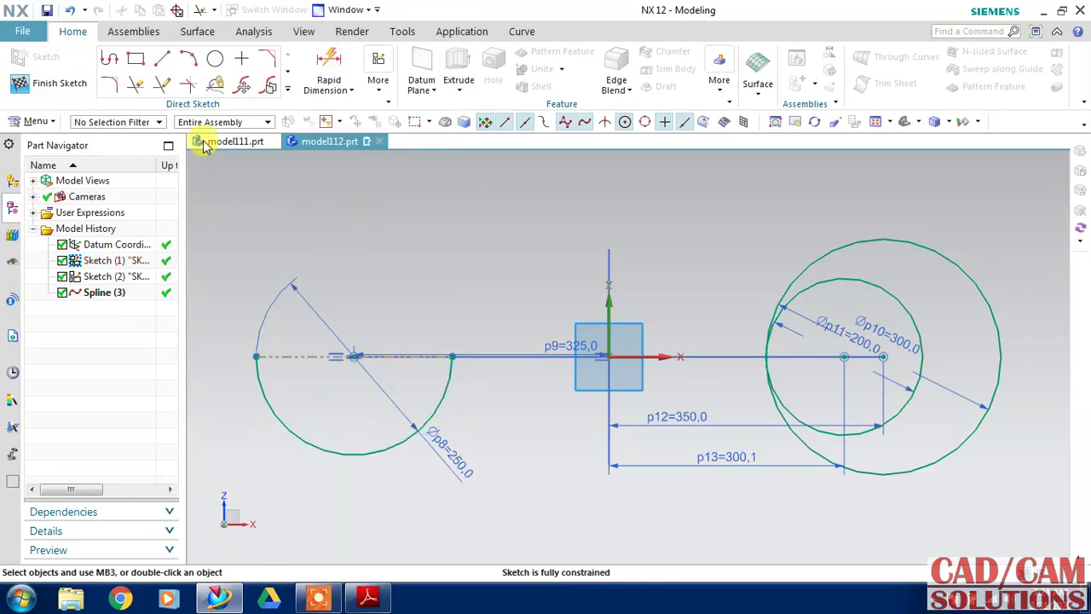
Step: Draw a 180° R125 centre-point arc across the circle's top and finish the sketch
click(185, 64)
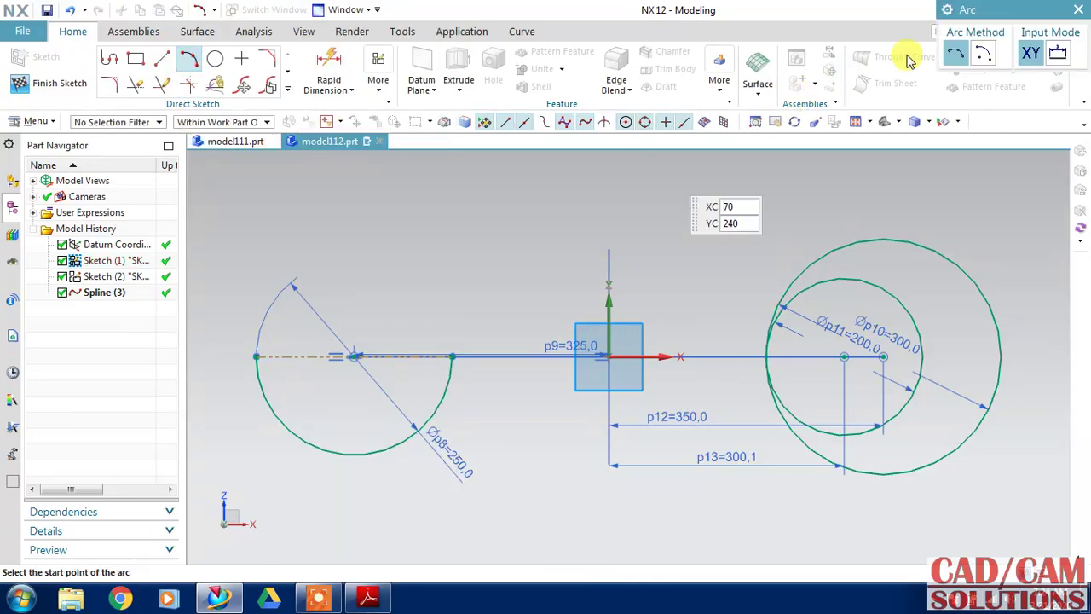
drag(993, 17, 705, 167)
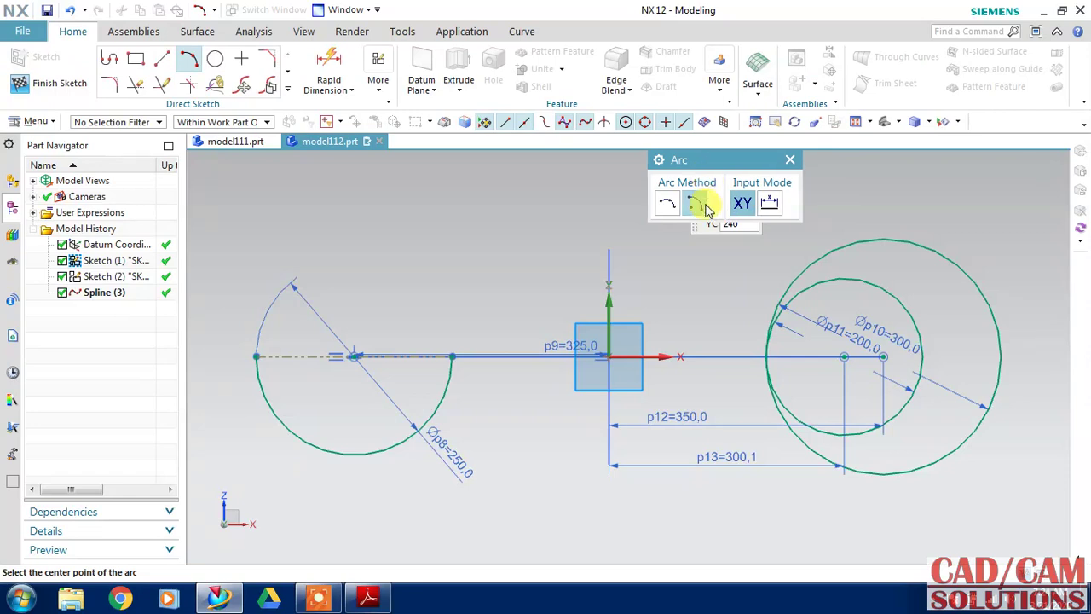
click(355, 356)
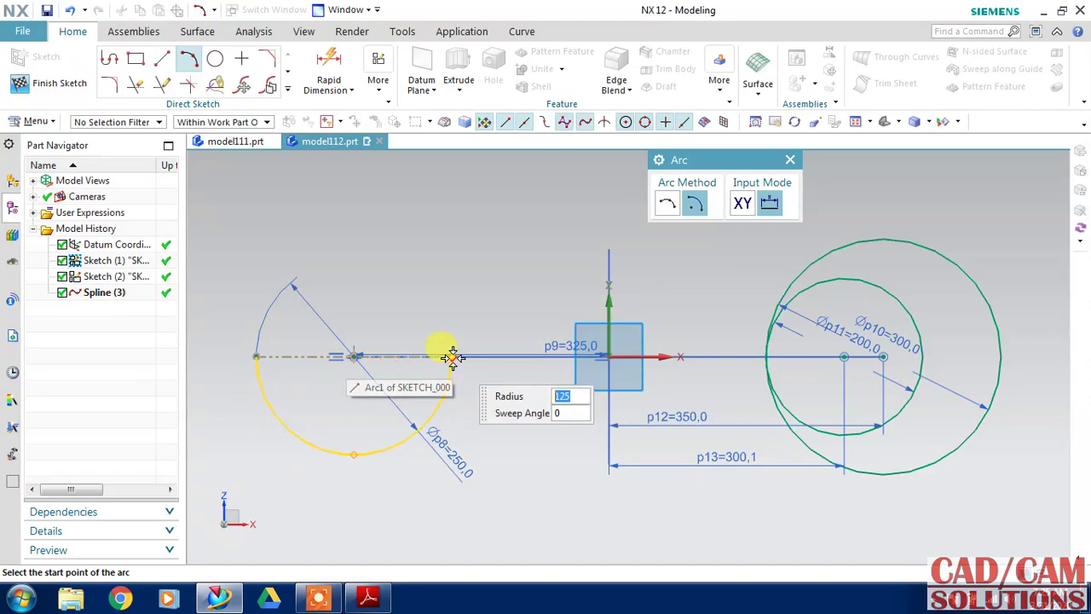
click(450, 356)
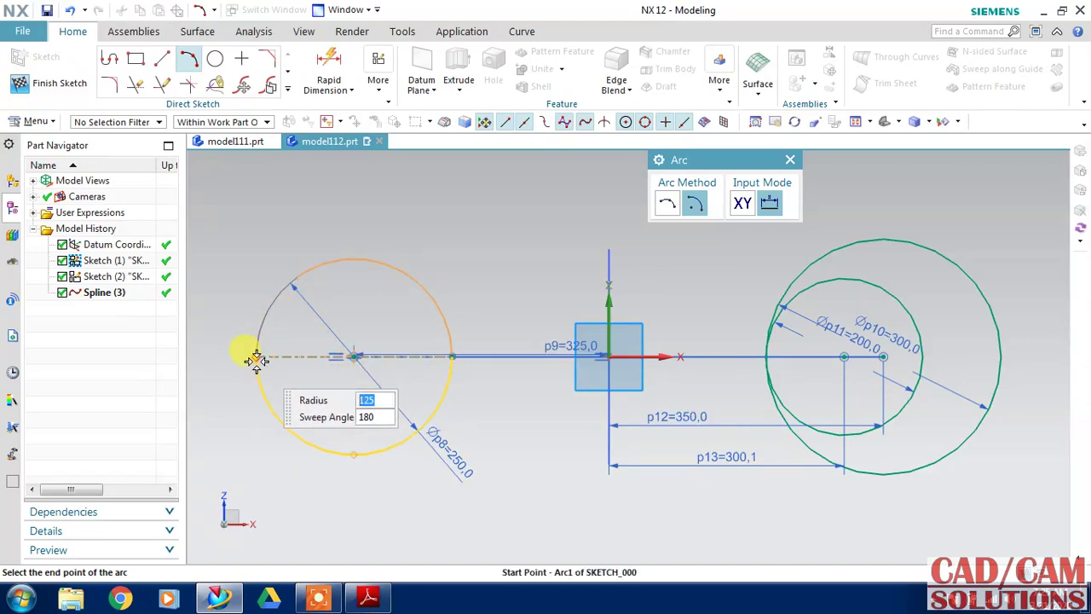
click(395, 345)
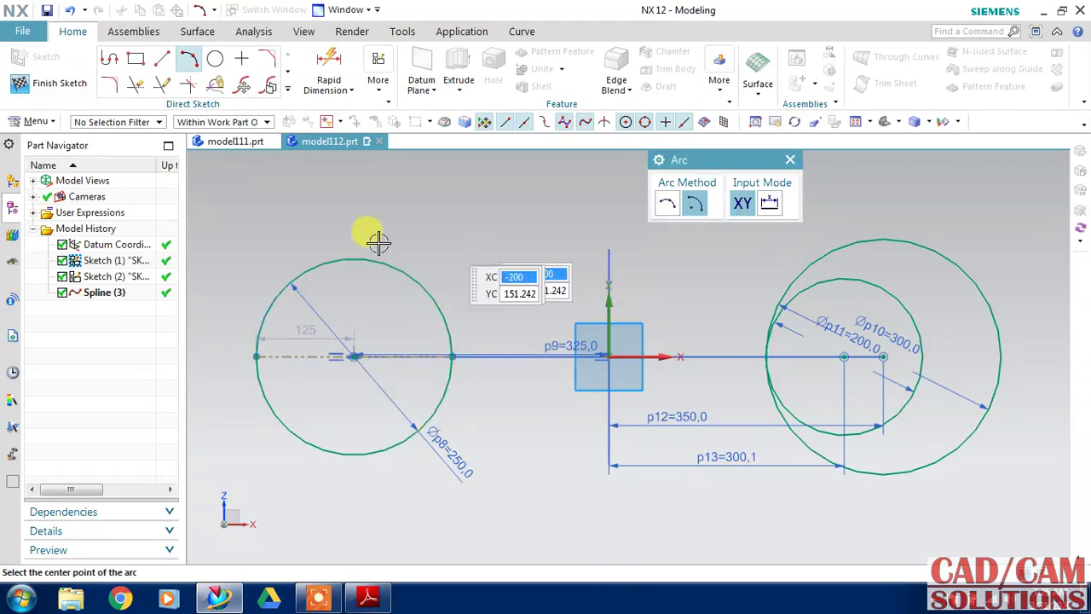
key(Escape)
click(50, 83)
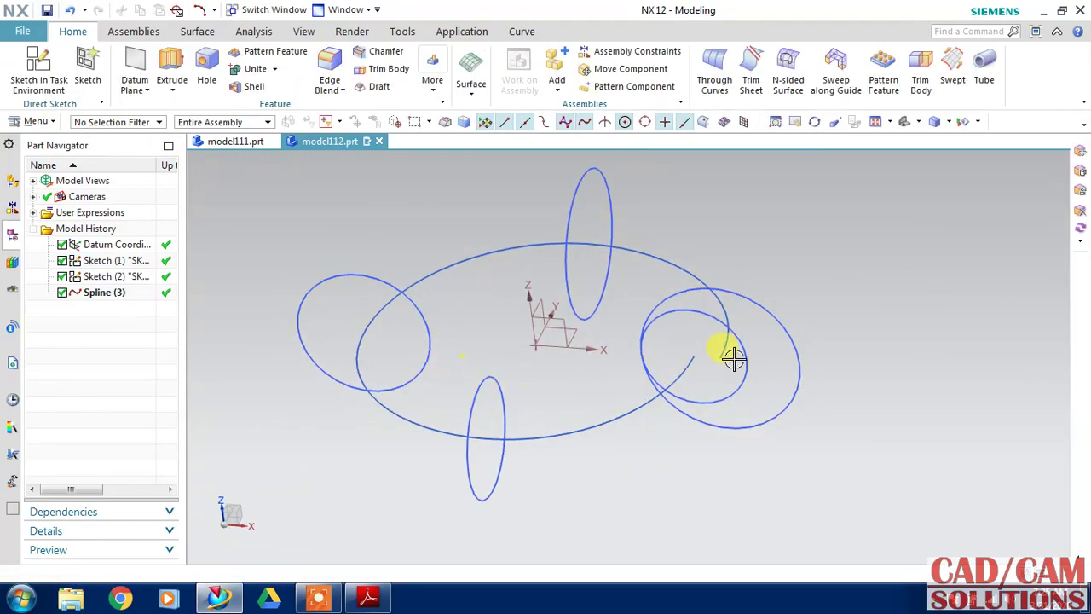
middle_drag(733, 359, 696, 240)
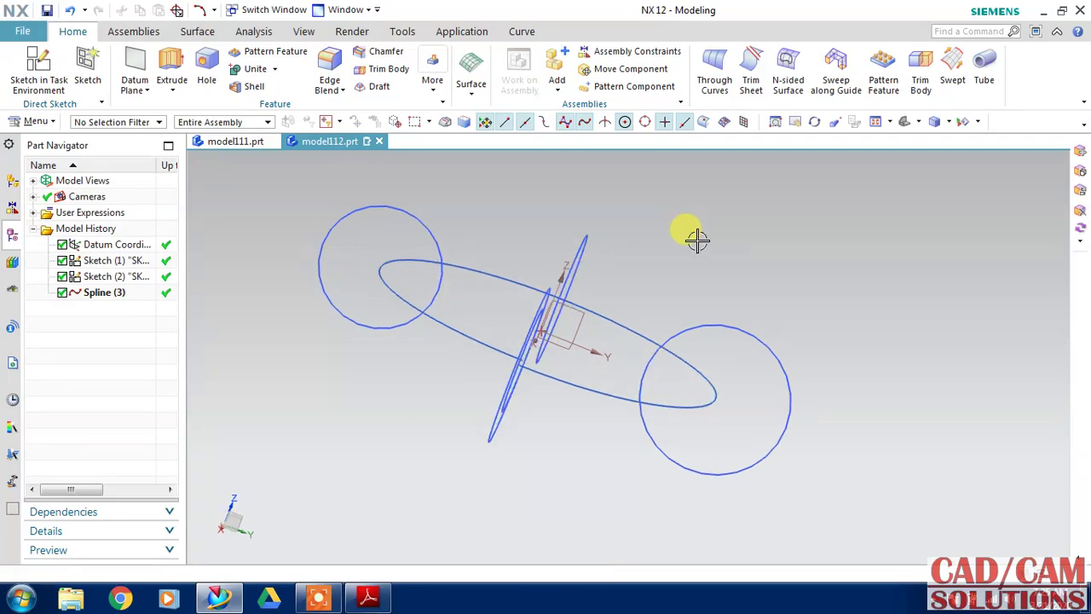
Step: In Sketch (2), draw a 280-long horizontal line through the Ø225 circle
double_click(430, 222)
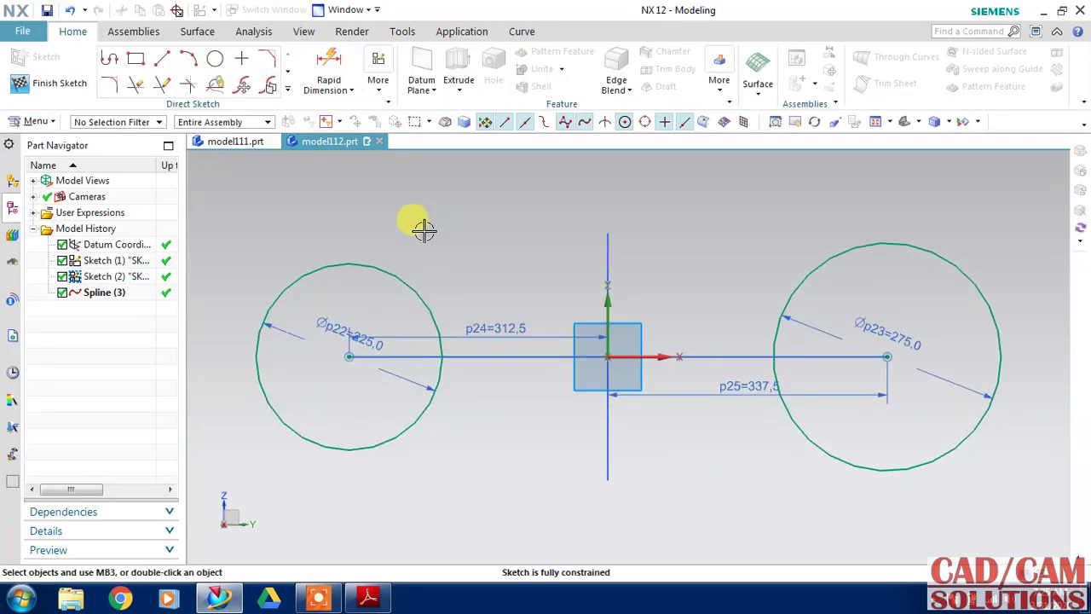
click(163, 62)
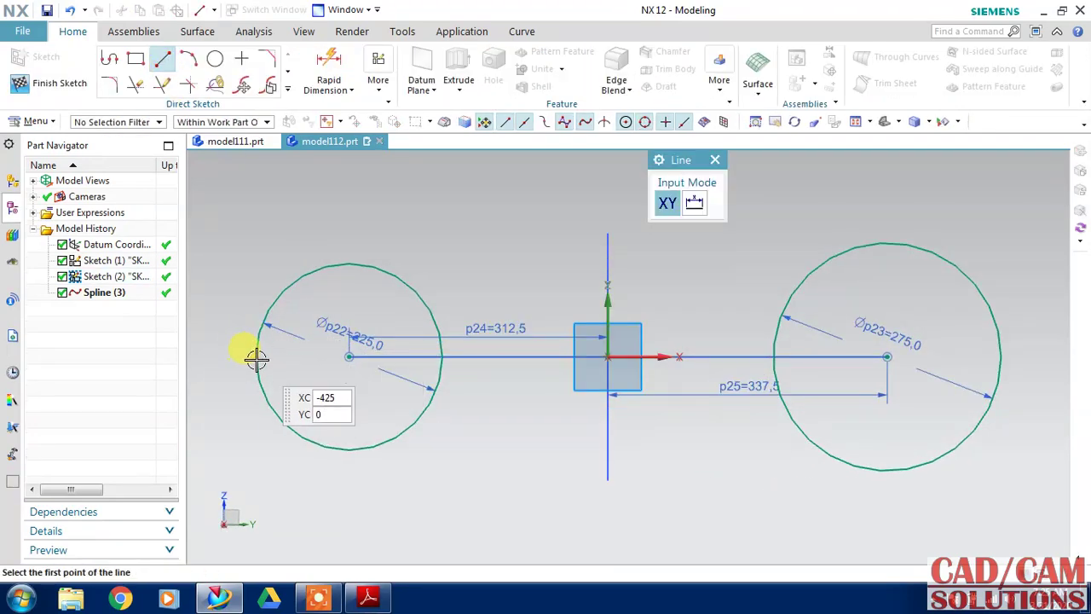
click(251, 357)
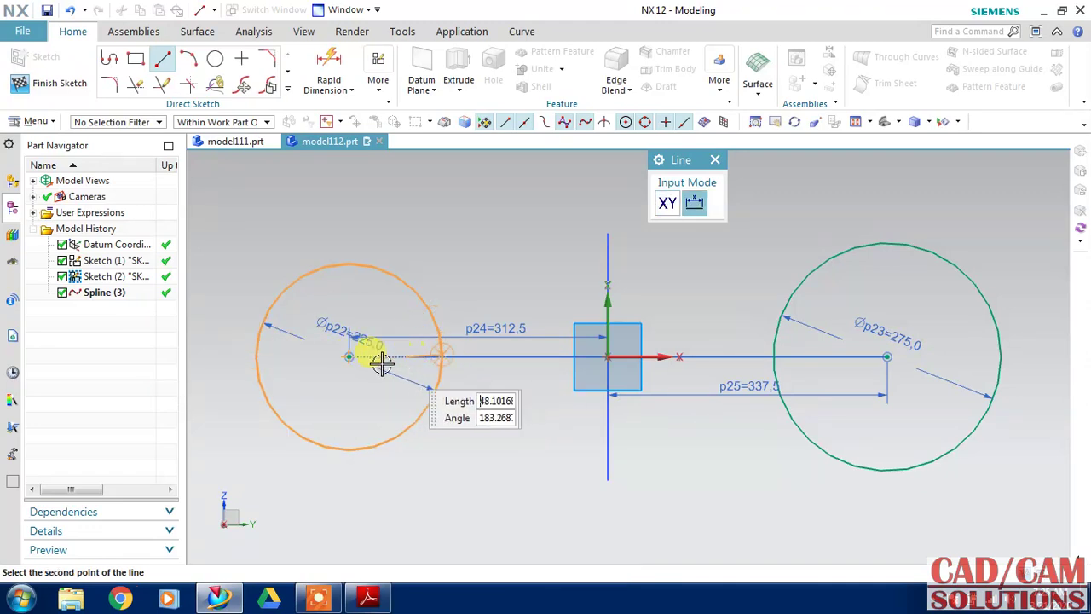
click(260, 327)
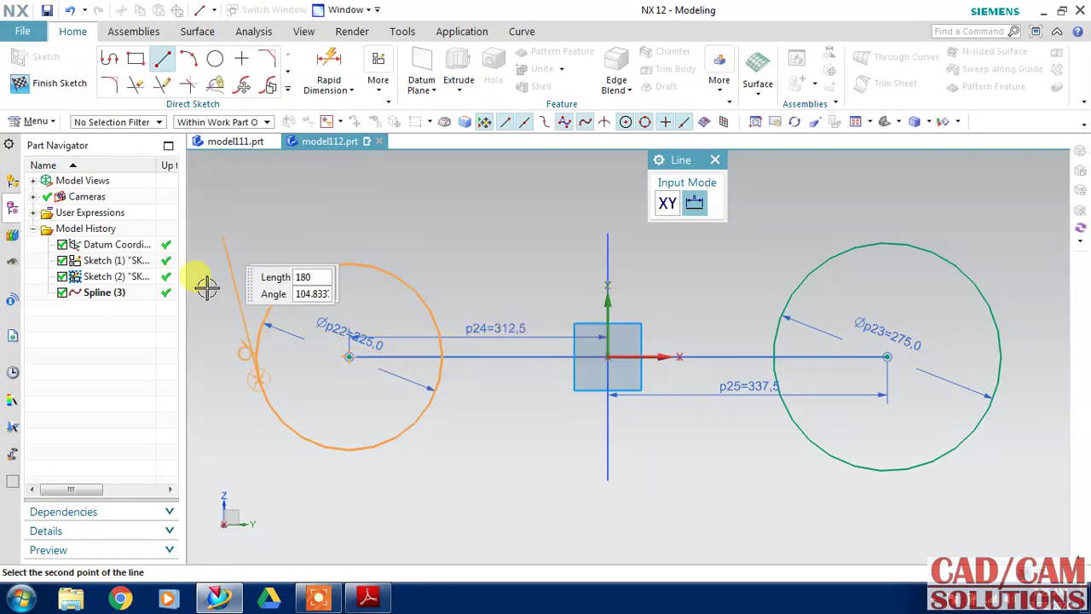
click(159, 59)
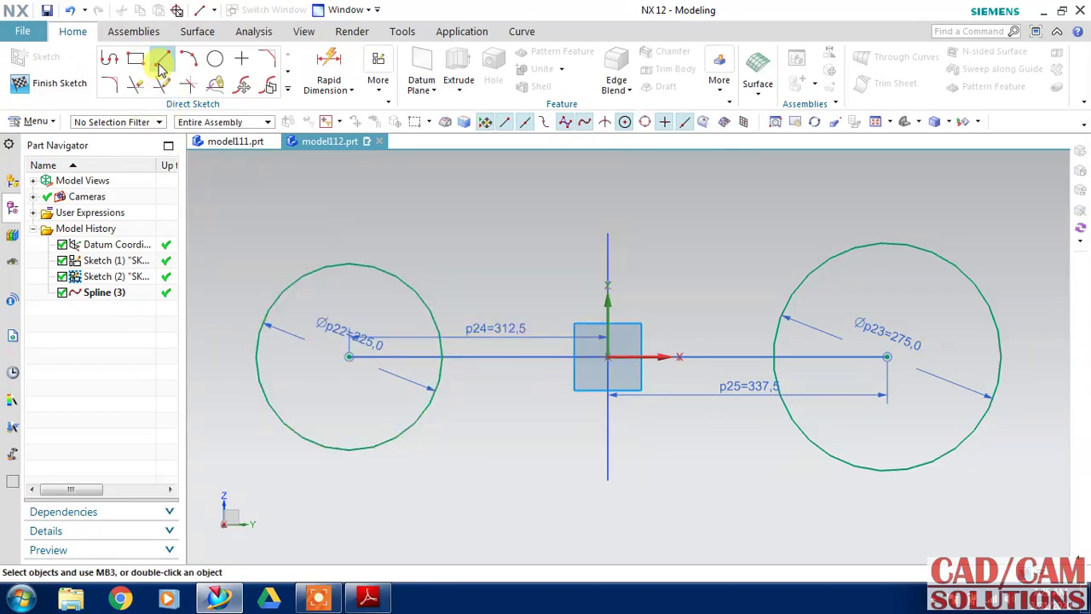
click(160, 59)
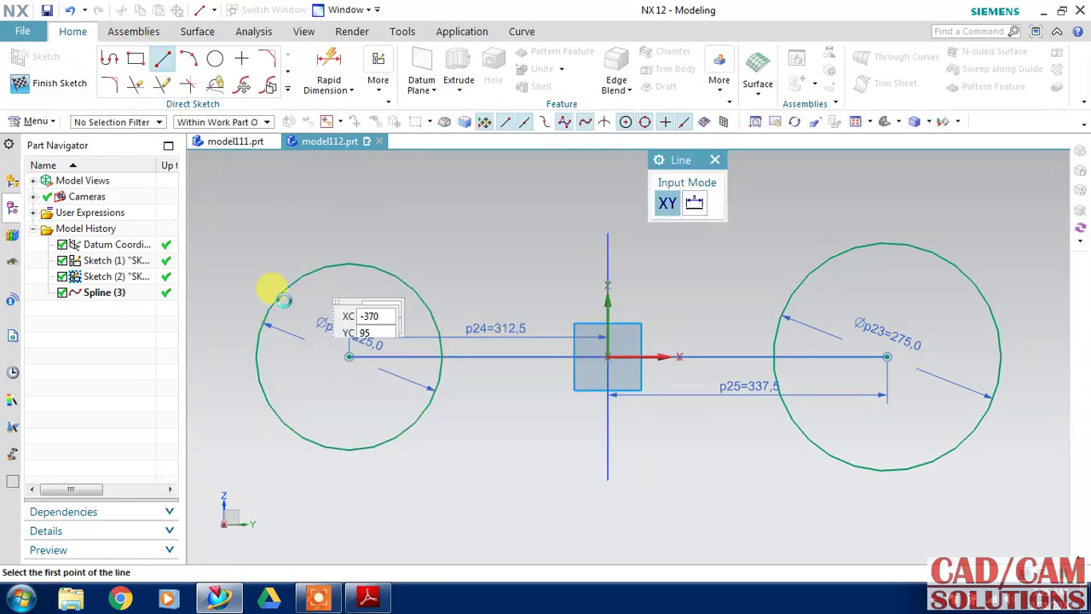
click(254, 359)
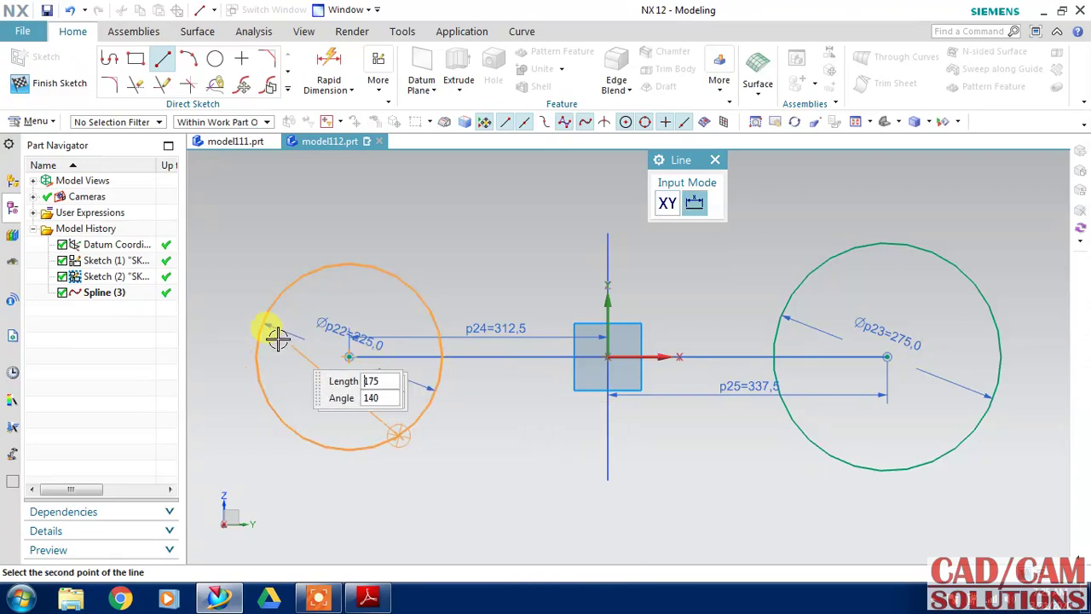
click(162, 58)
click(162, 58)
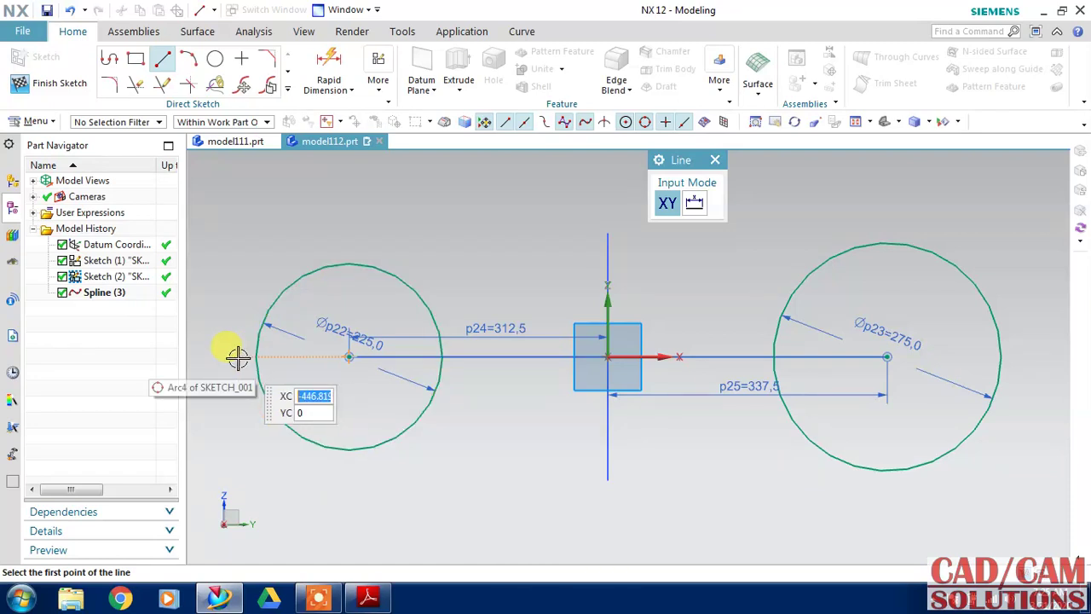
click(238, 358)
click(468, 406)
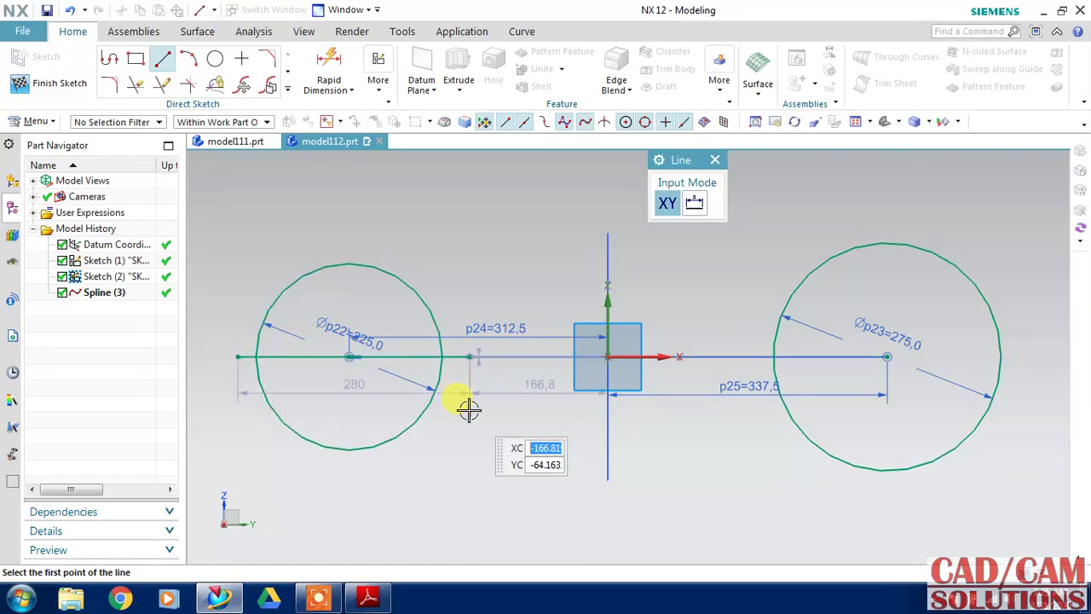
key(Escape)
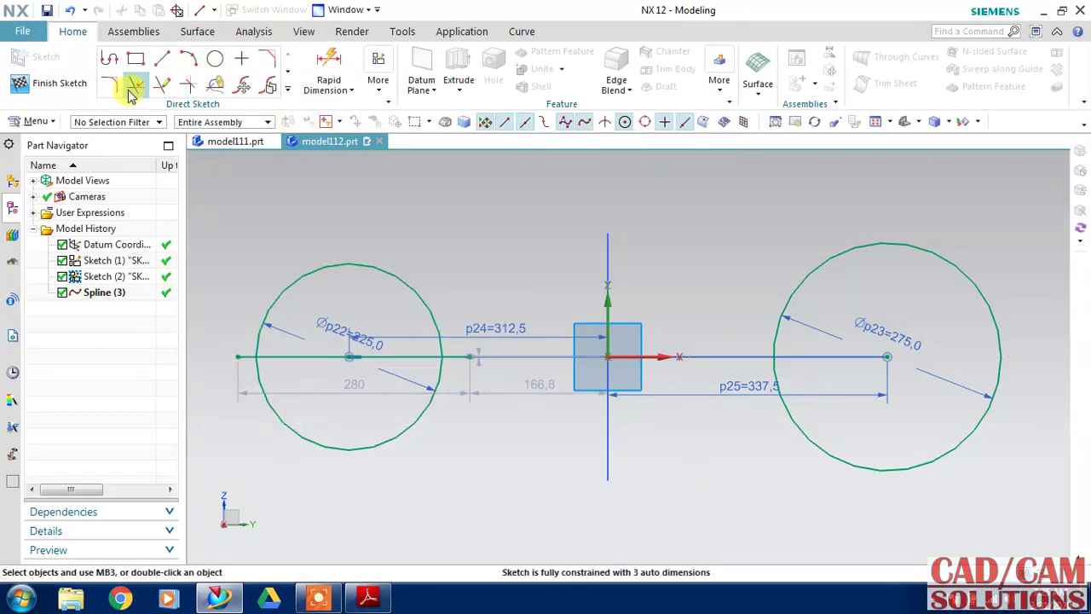
Step: Trim the line end and upper arc, redraw the top half arc by centre, and finish the sketch
click(134, 86)
click(242, 354)
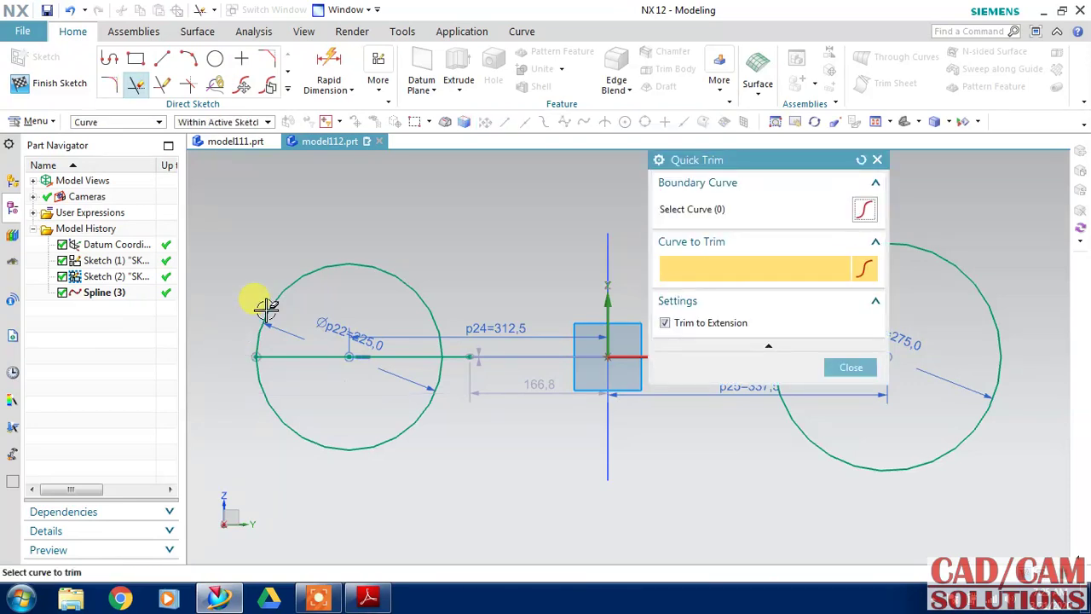
click(452, 328)
middle_click(482, 257)
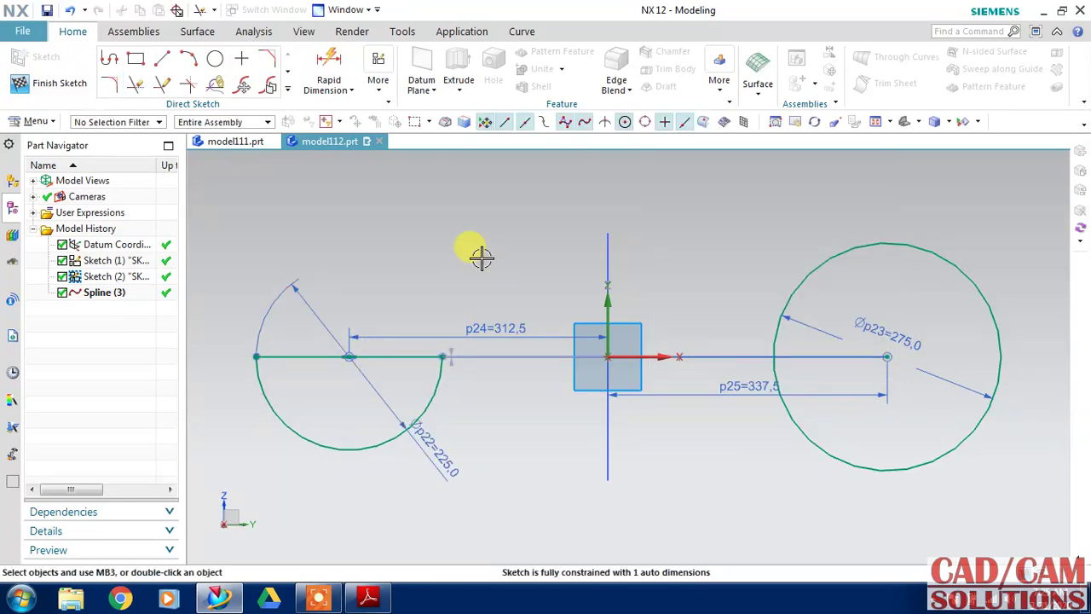
click(189, 60)
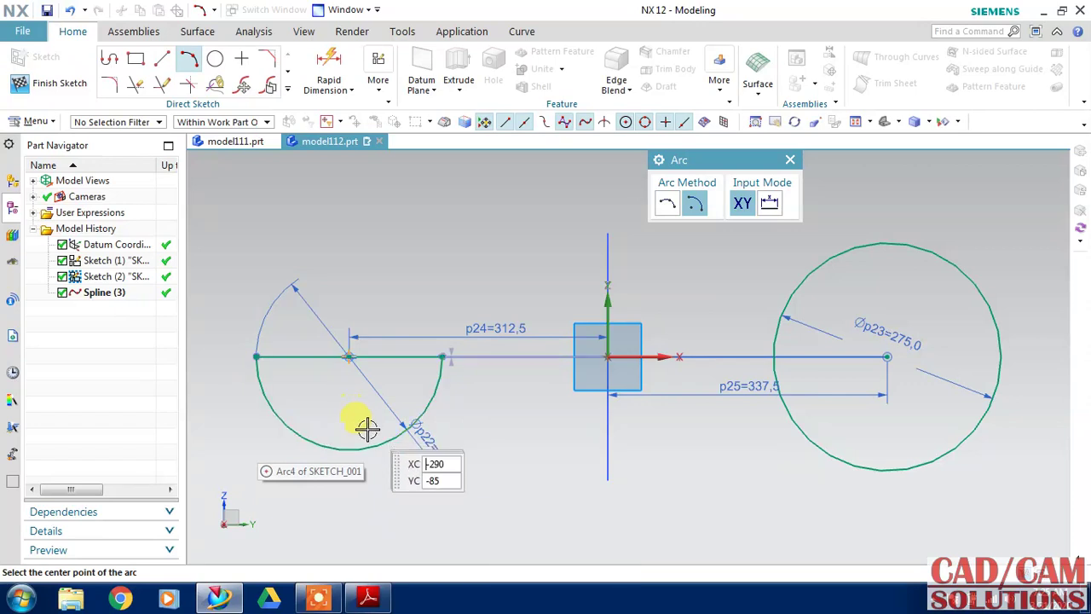
click(362, 434)
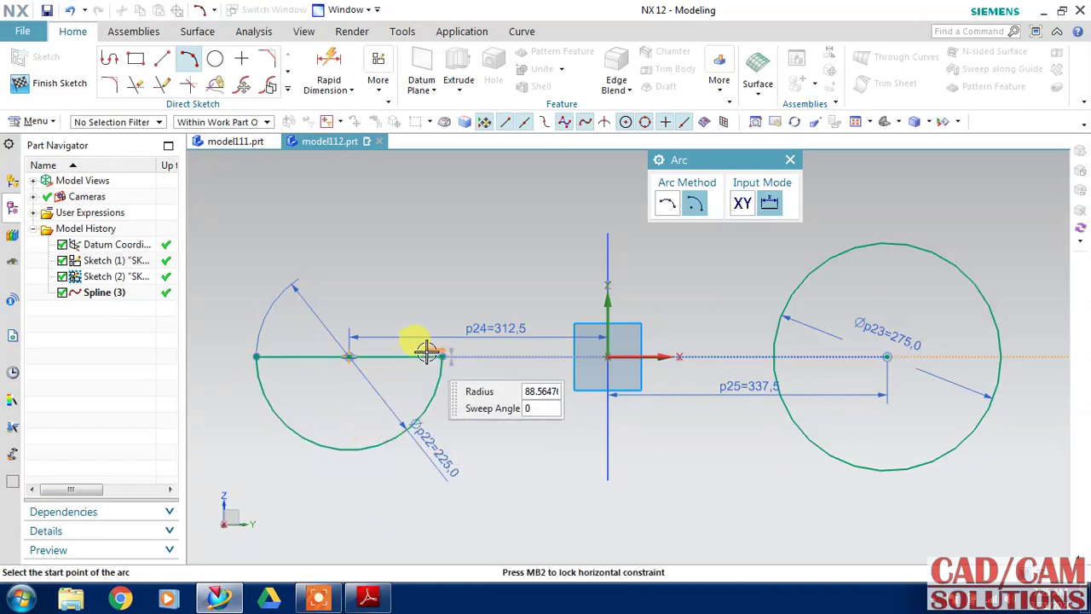
click(442, 357)
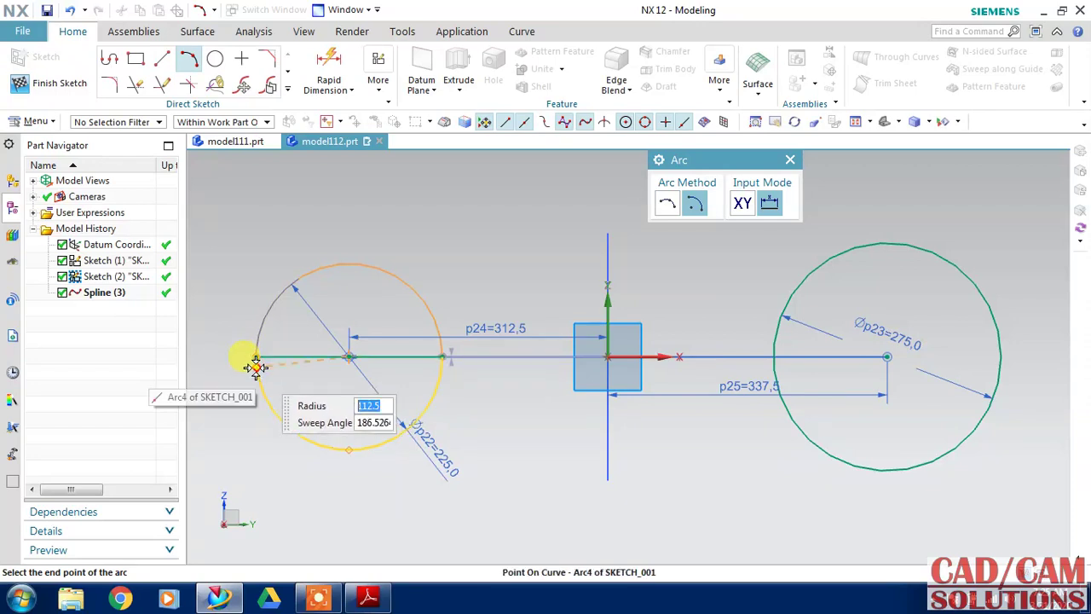
click(256, 356)
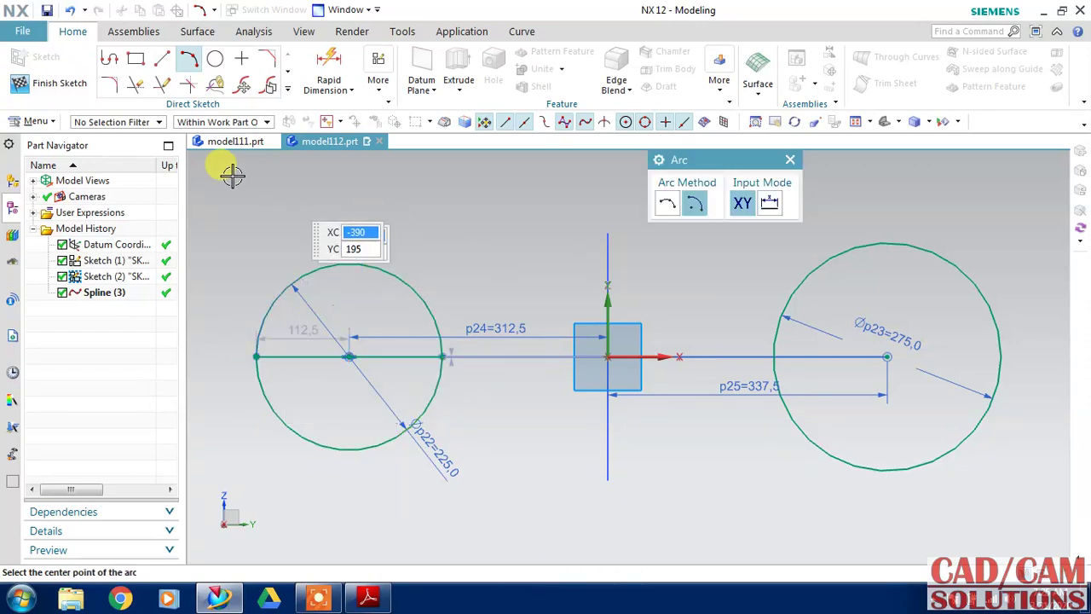
click(43, 83)
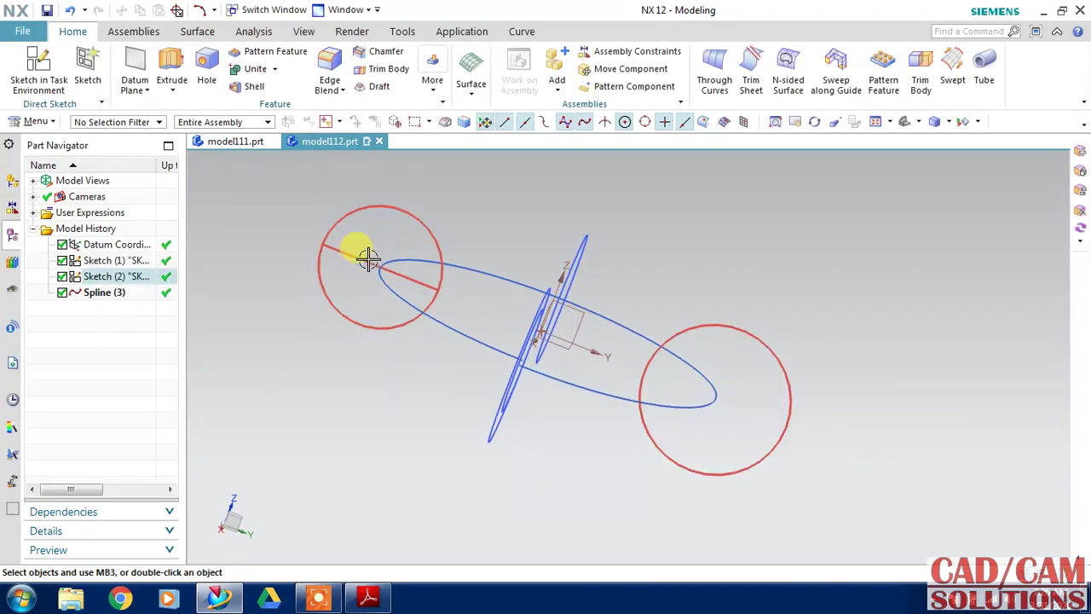
Step: Reopen Sketch (2), convert the diameter line to reference, and finish the sketch
double_click(360, 253)
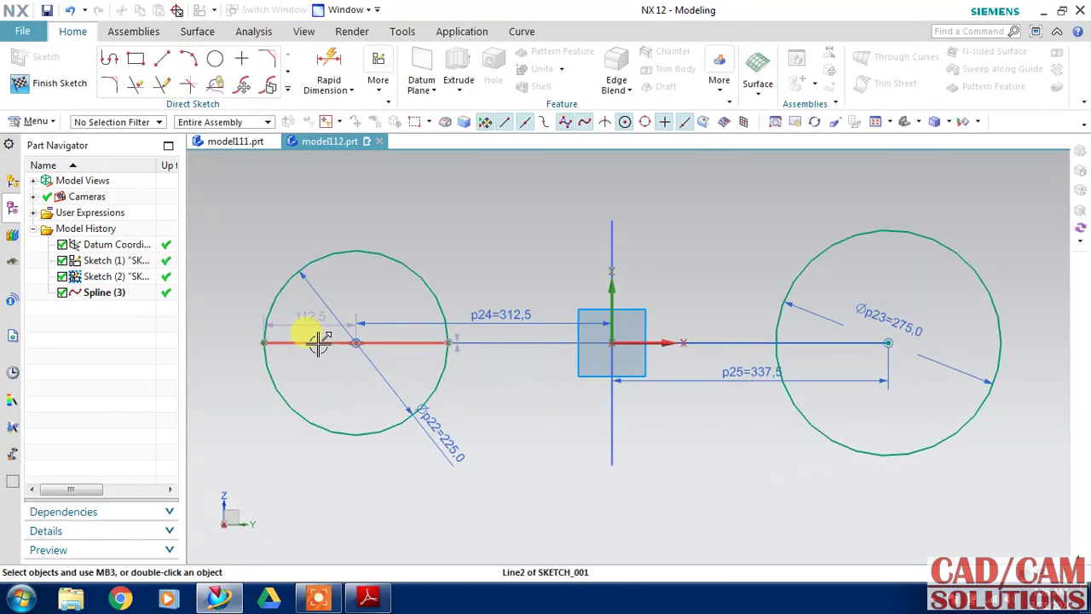
right_click(319, 341)
click(397, 245)
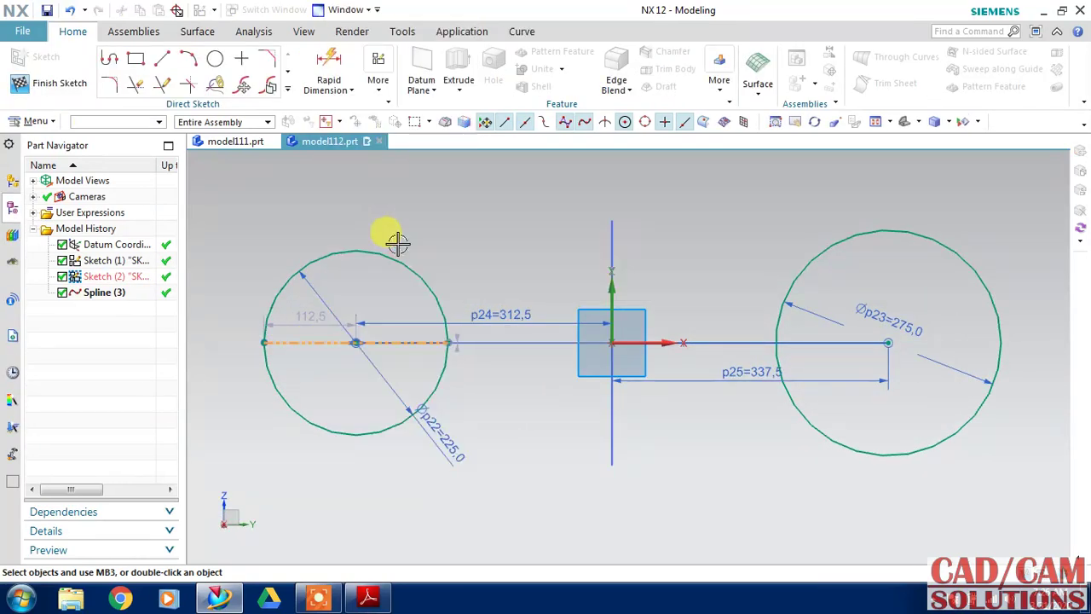
click(64, 83)
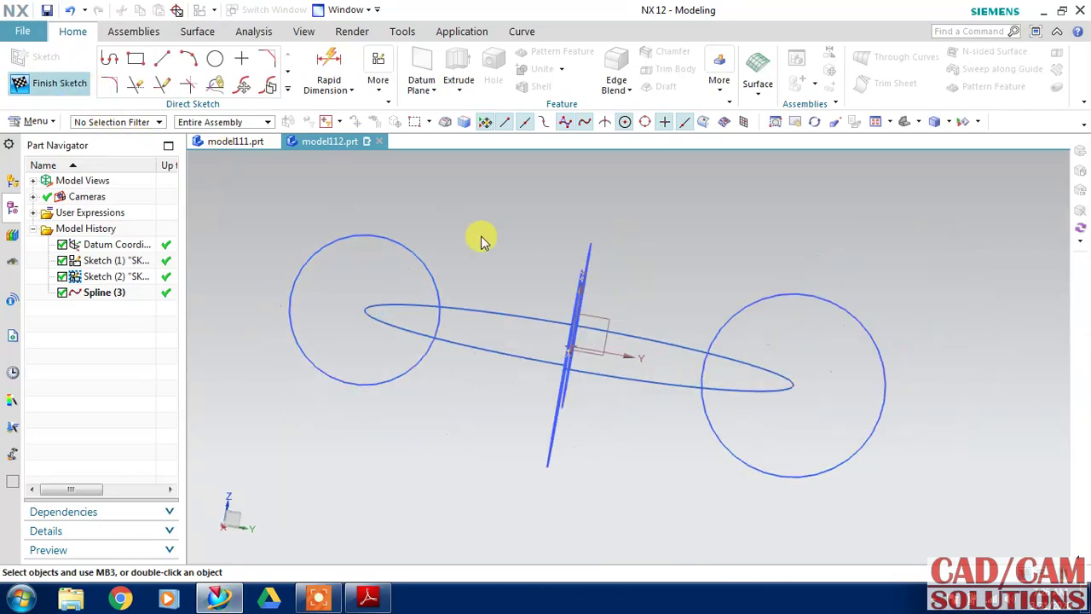
middle_drag(657, 264, 731, 265)
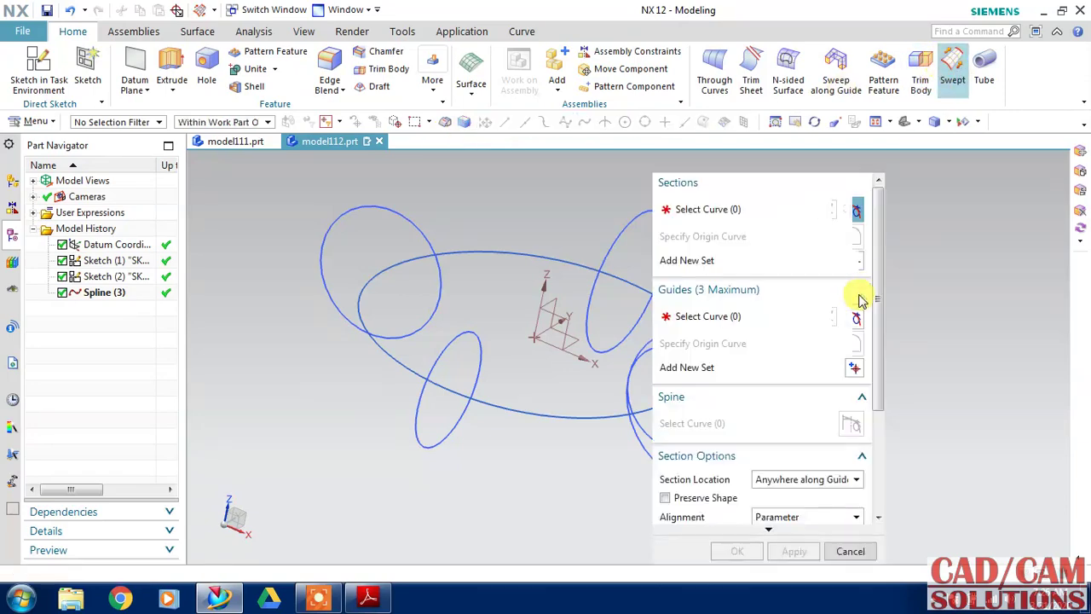
Step: Add the first circle arcs to the sweep as separate section sets
drag(798, 181, 941, 114)
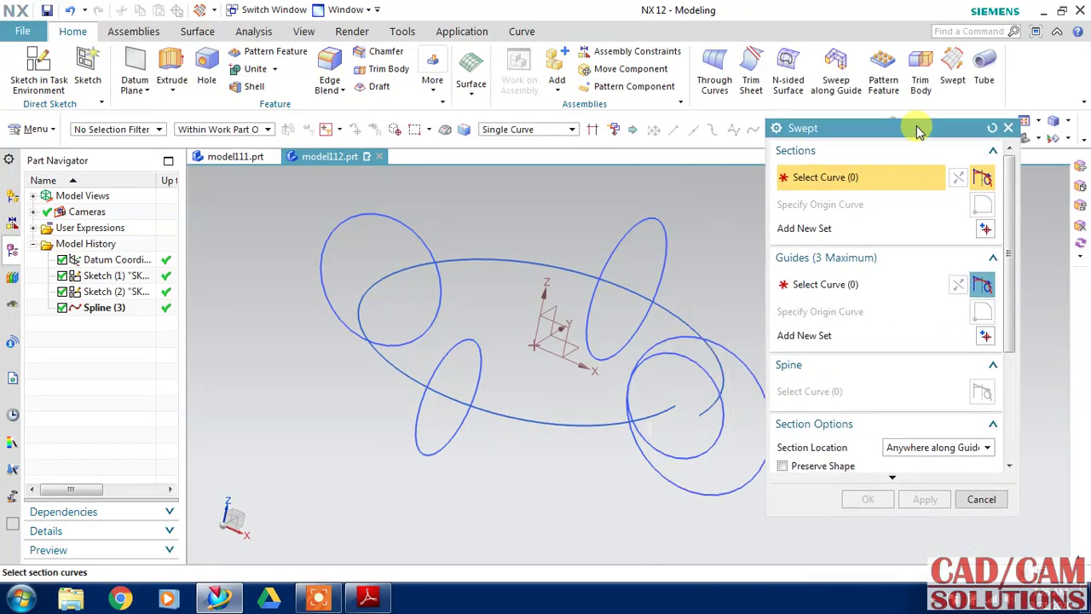
click(769, 400)
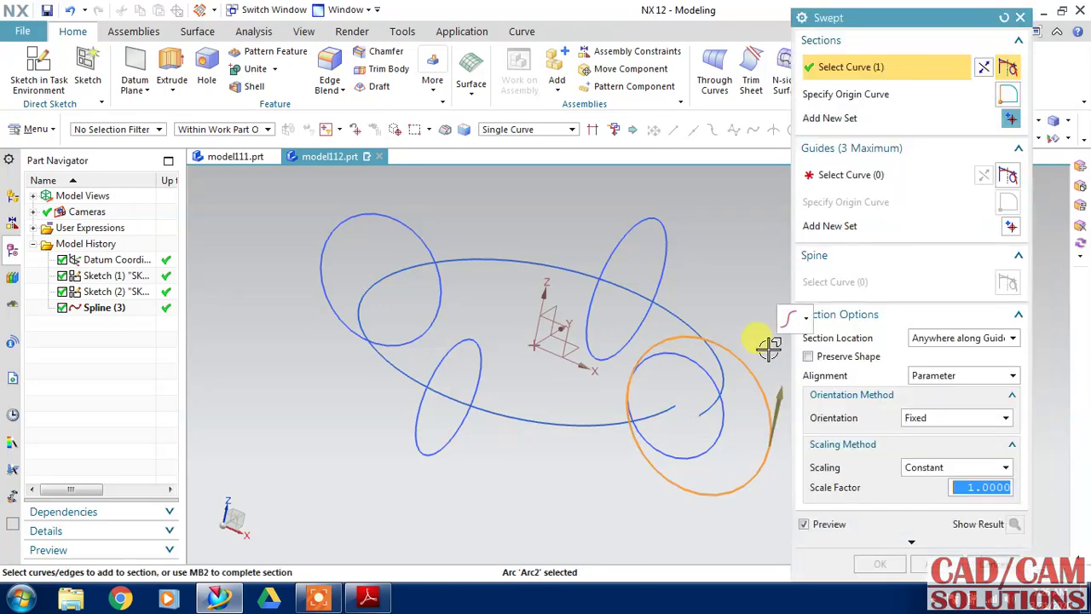
click(1008, 119)
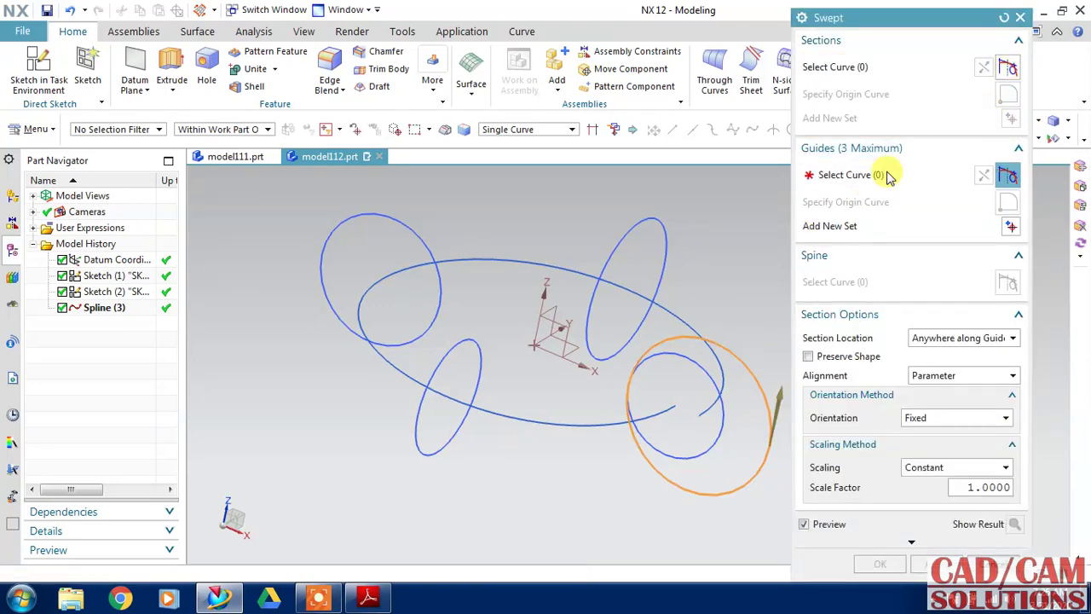
click(661, 247)
mouse_move(762, 309)
middle_down()
mouse_move(637, 296)
mouse_move(543, 318)
middle_up()
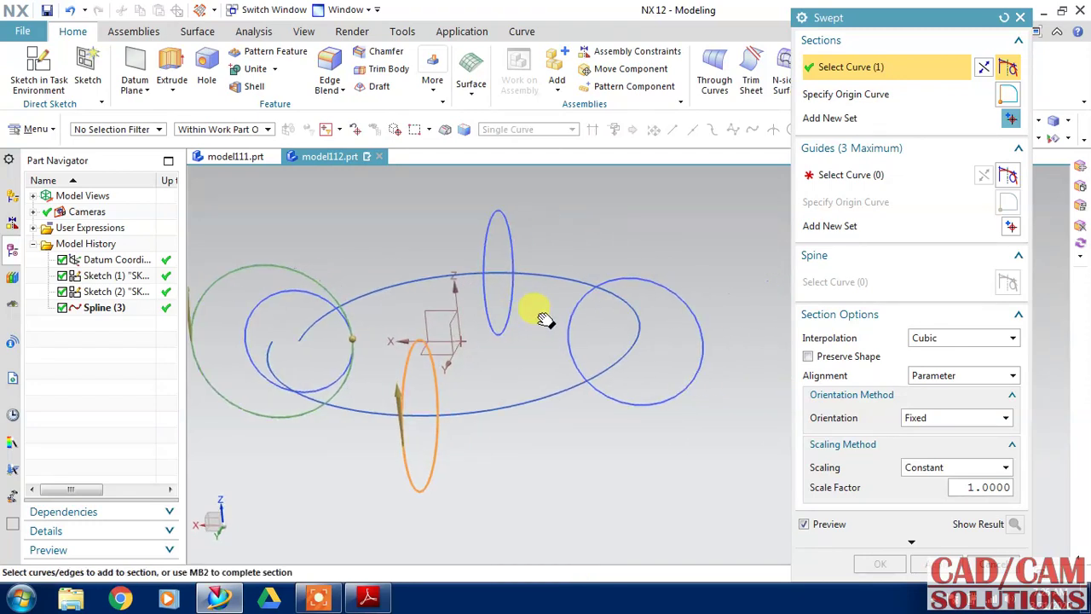
click(1009, 119)
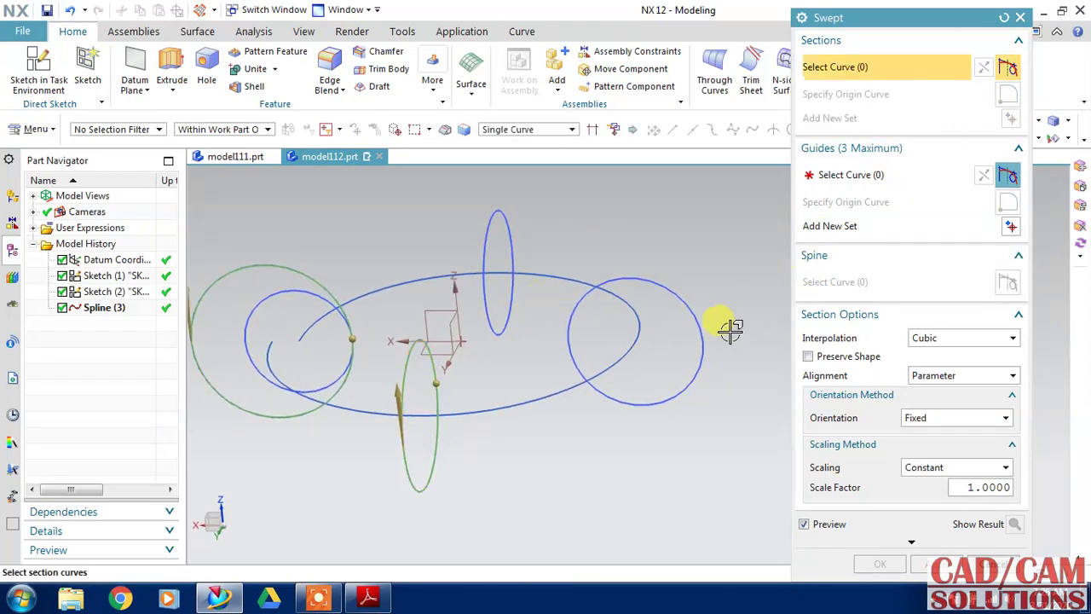
click(703, 343)
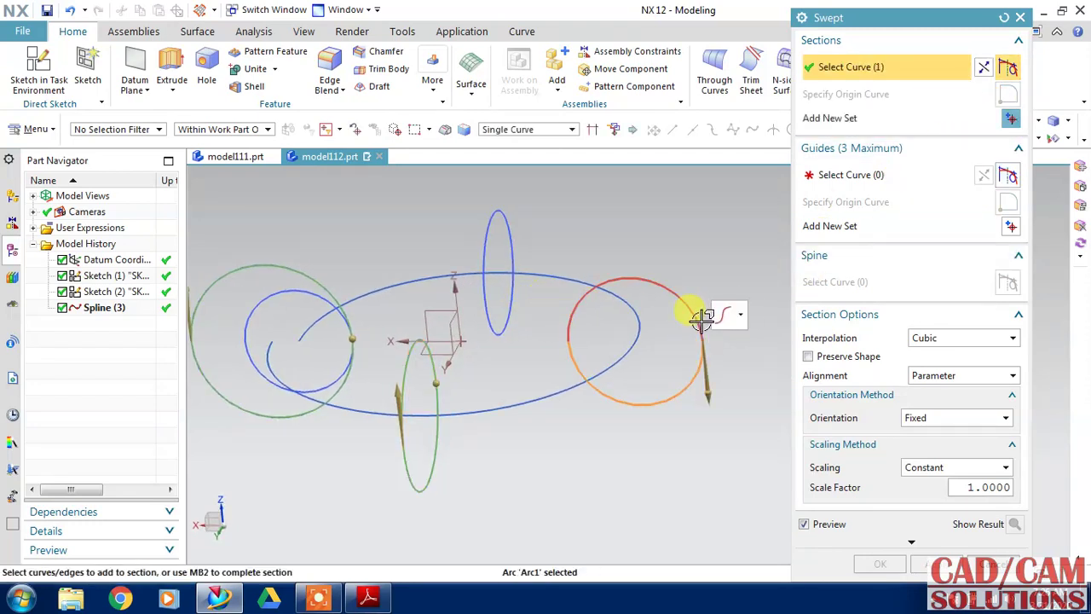
click(702, 319)
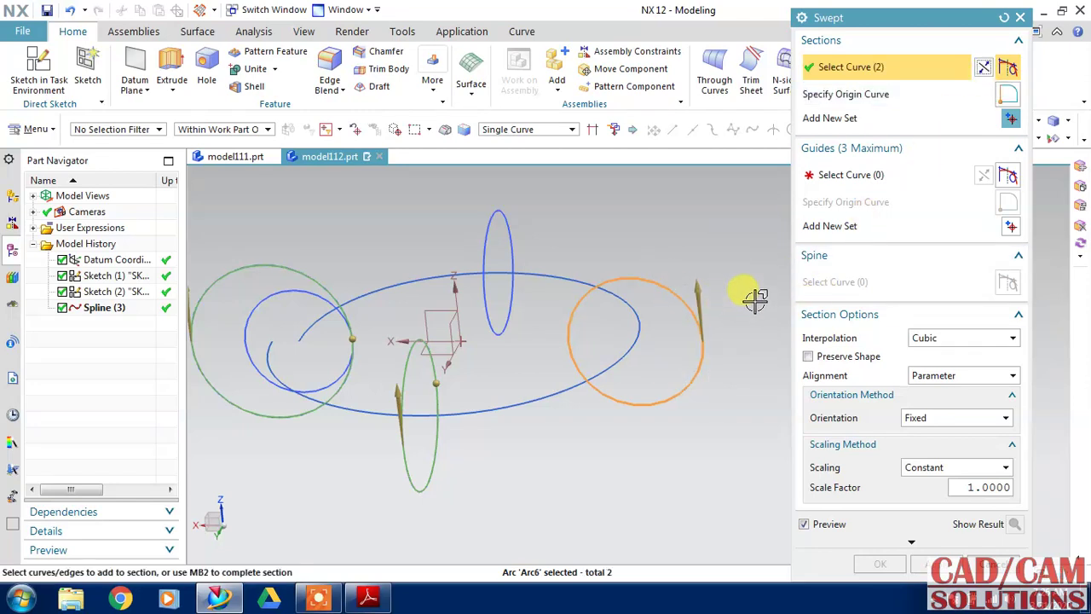
click(1010, 118)
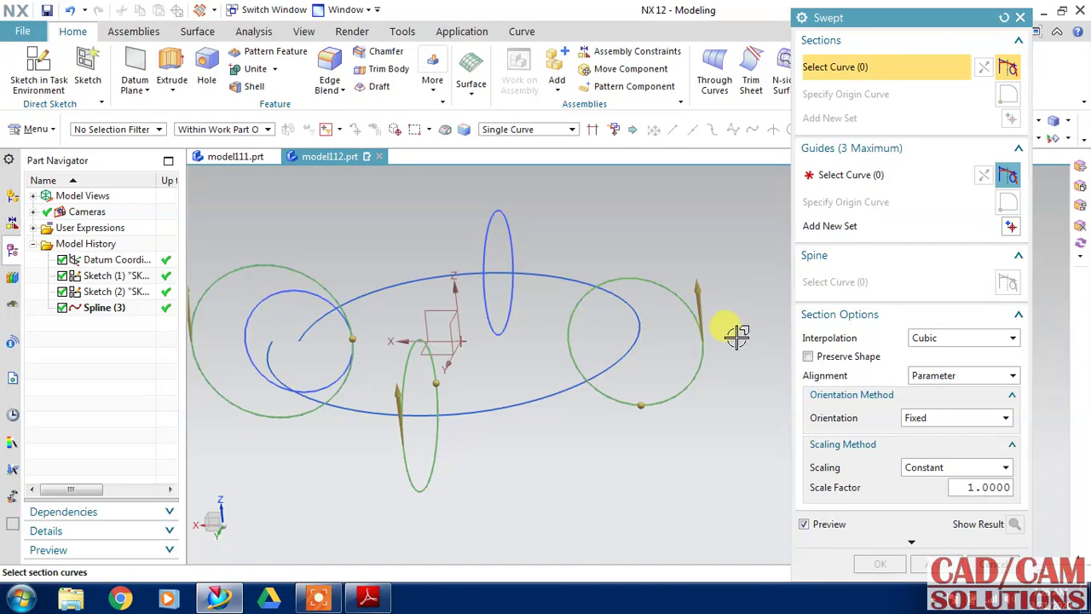
Step: Add the right circle's two arcs, reverse its direction, drop the inner circle, and start a new set
mouse_move(736, 337)
middle_down()
mouse_move(713, 310)
mouse_move(684, 333)
mouse_move(689, 314)
middle_up()
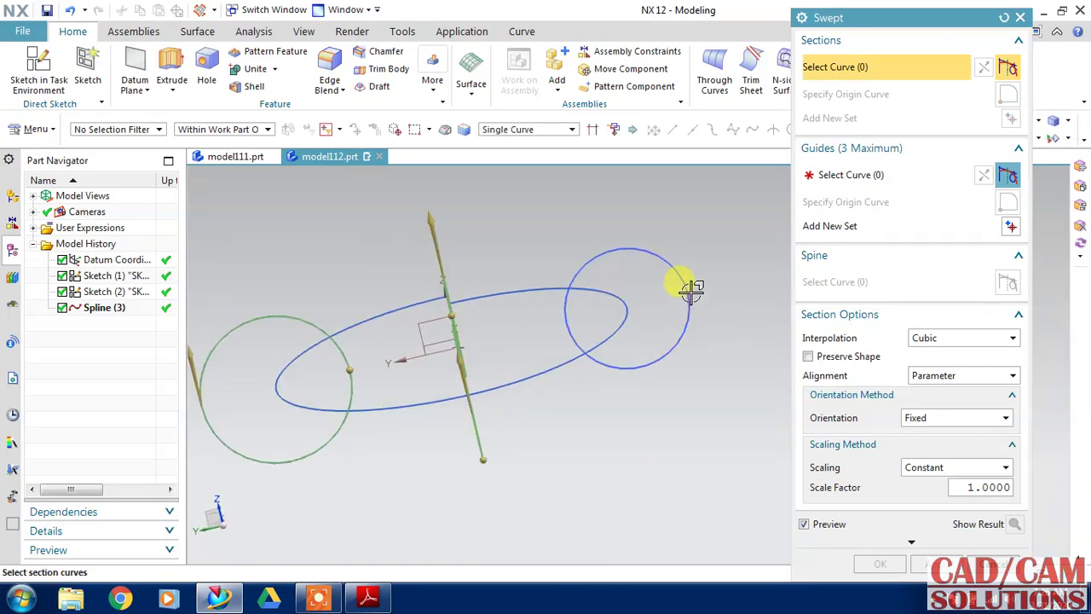
click(691, 309)
click(682, 264)
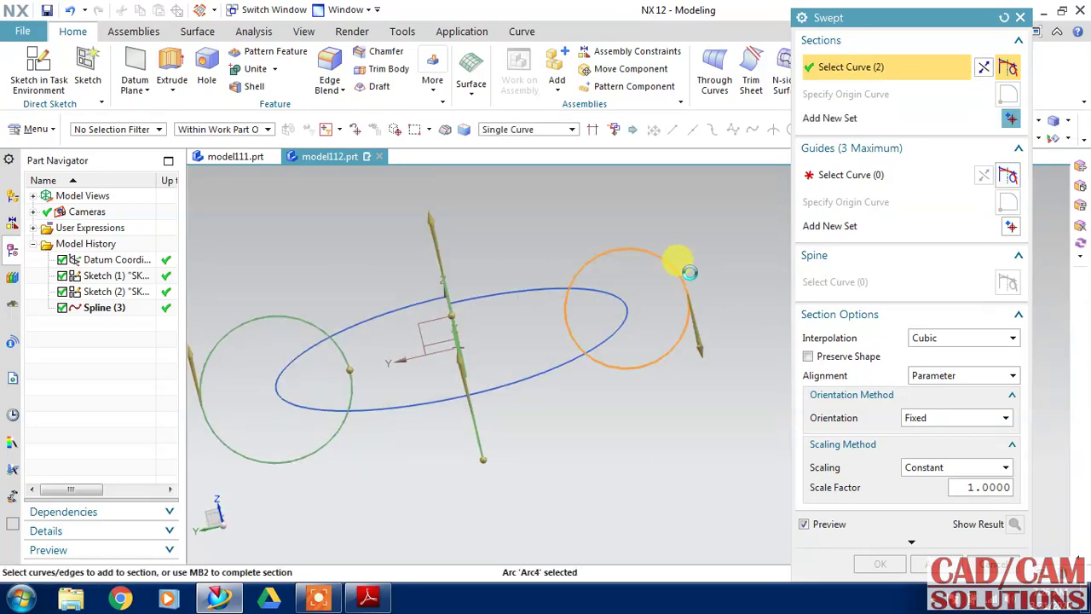
click(983, 67)
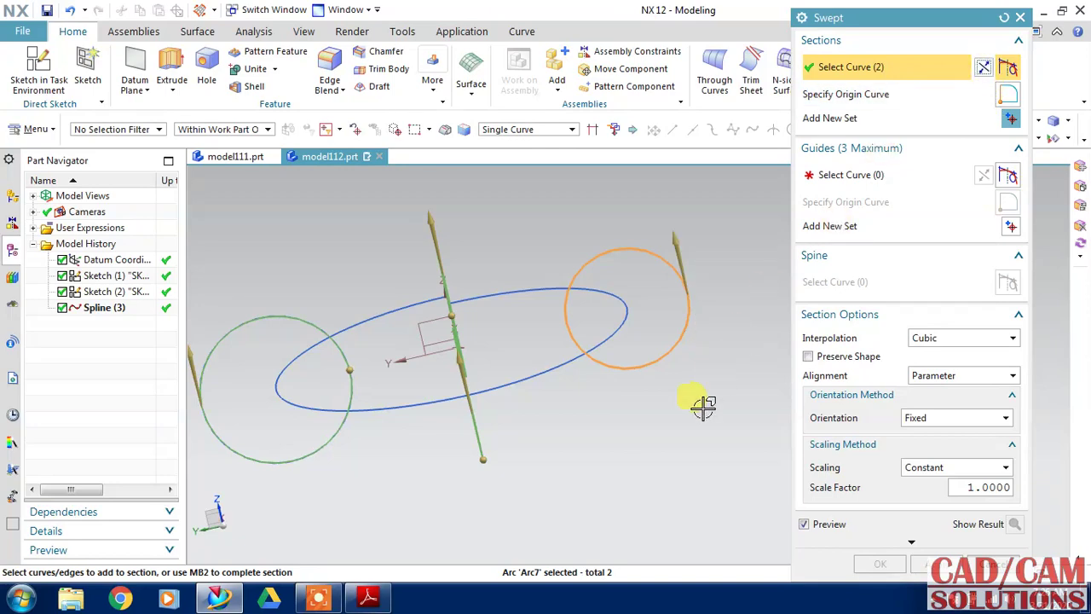
mouse_move(708, 391)
middle_down()
mouse_move(665, 373)
mouse_move(639, 385)
middle_up()
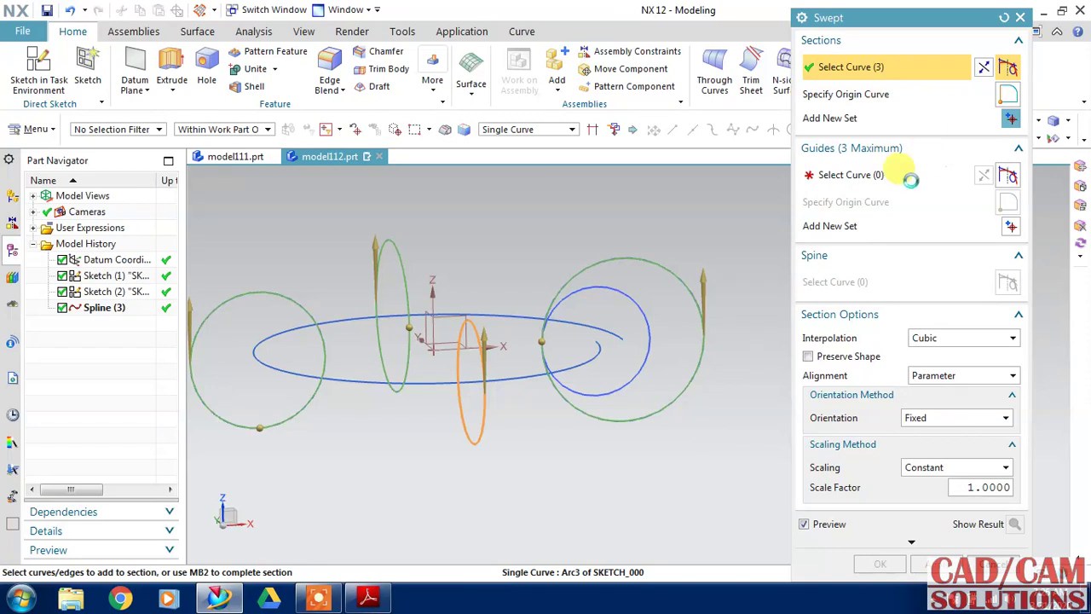
click(736, 303)
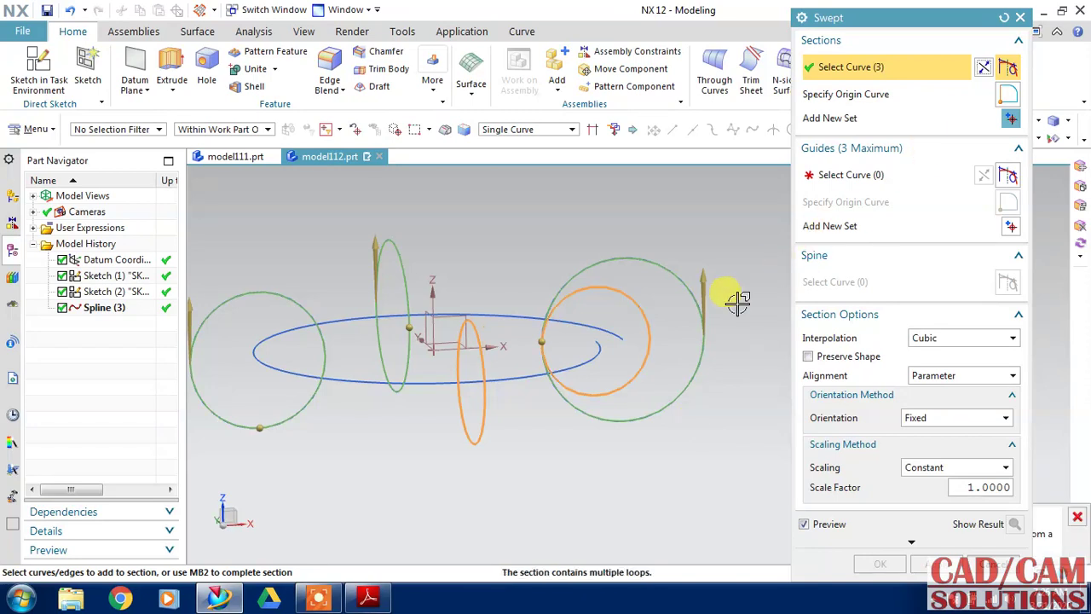
shift+click(652, 356)
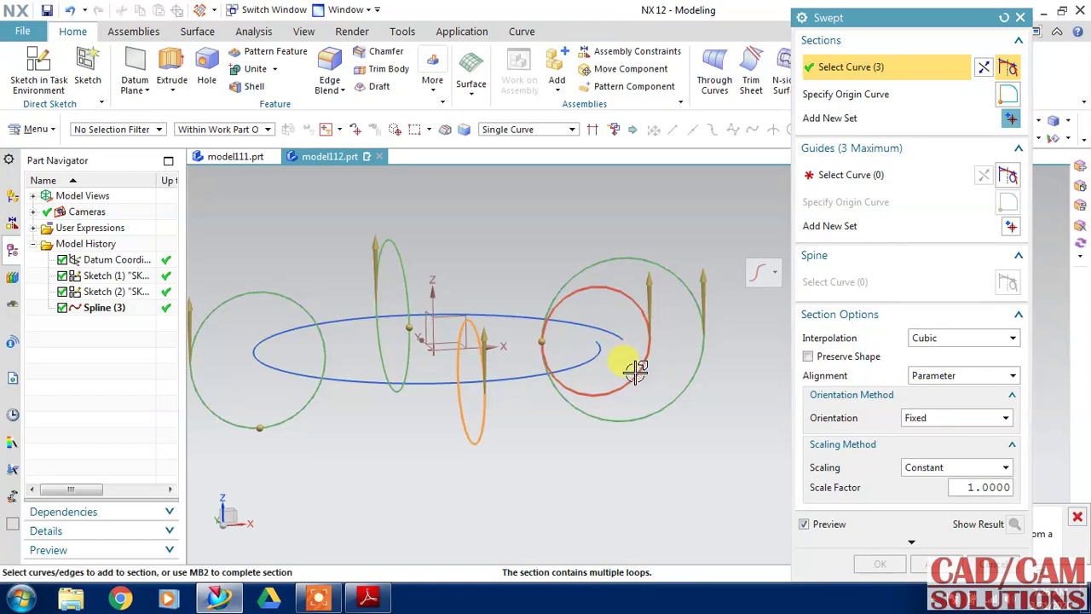
click(1011, 122)
click(648, 363)
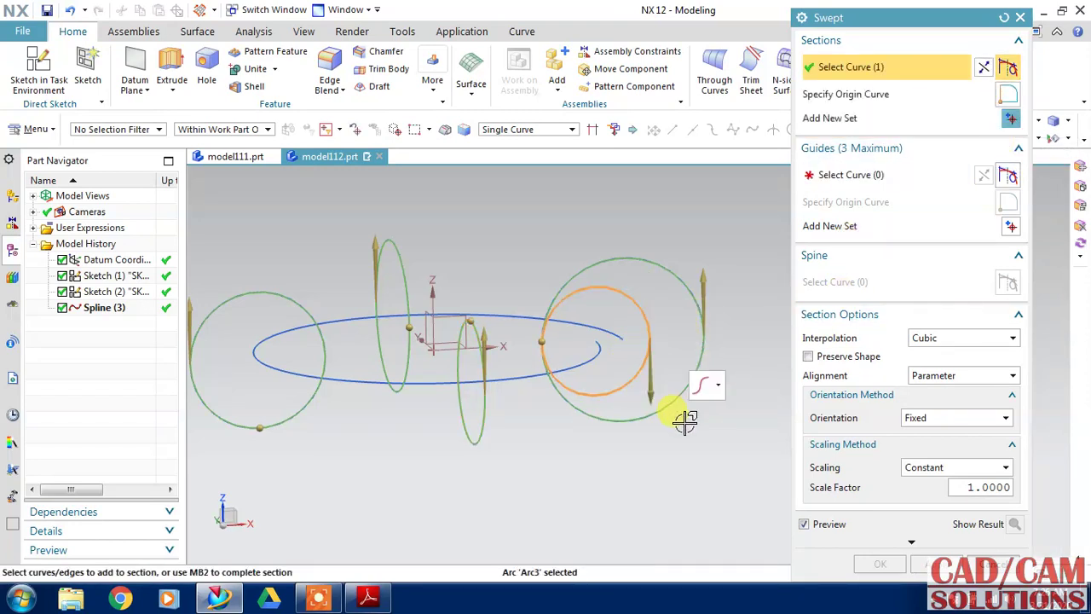
Step: Use the spline as the sweep guide and keep Cubic section interpolation after trying Linear and Blend
click(871, 200)
click(532, 376)
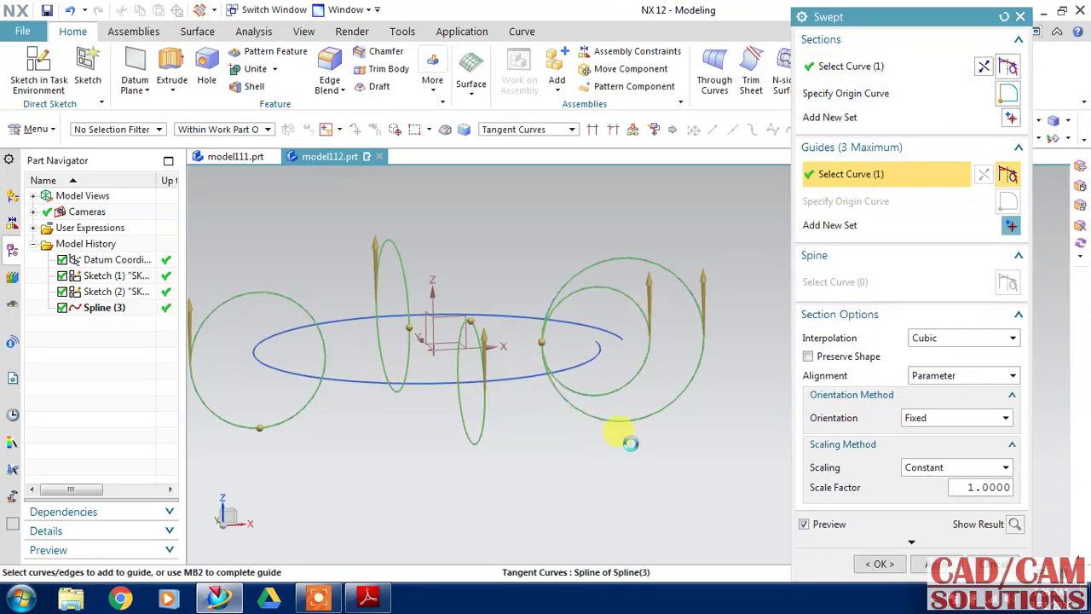
middle_drag(689, 212, 694, 293)
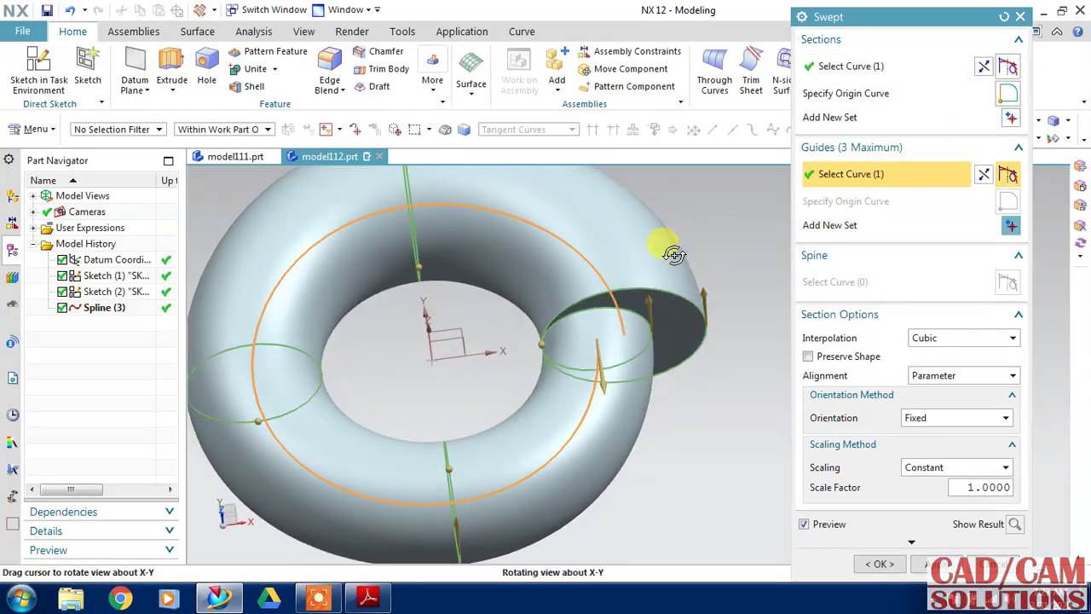
click(970, 342)
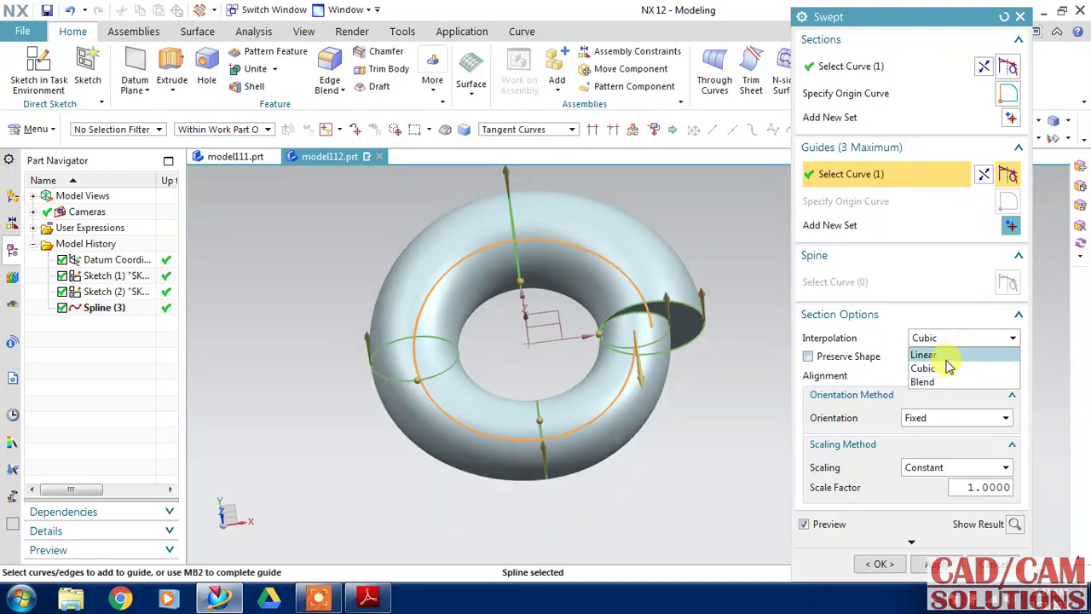
click(945, 348)
click(944, 340)
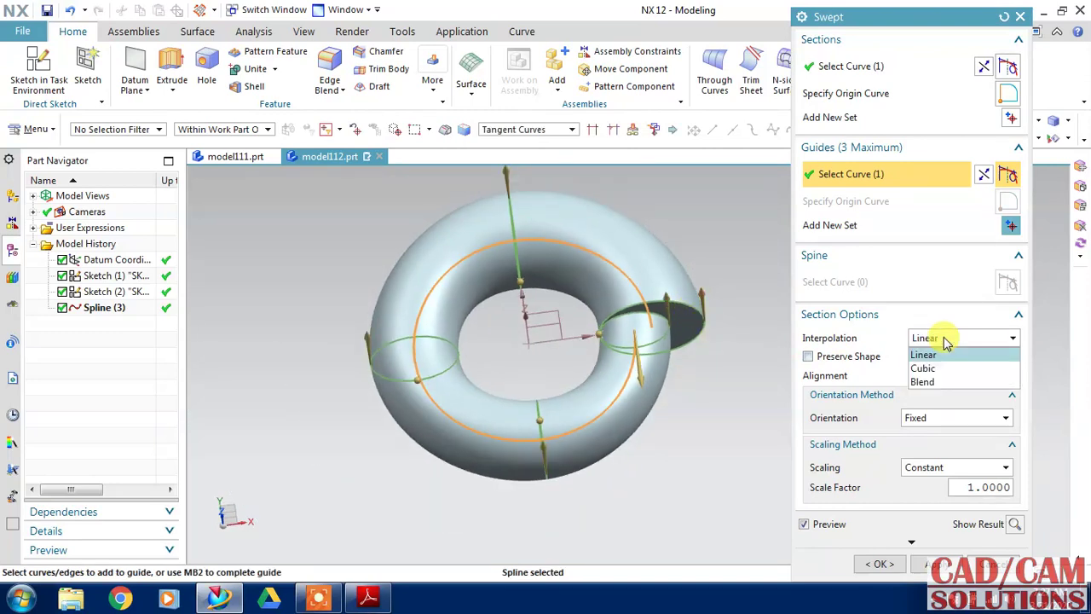
click(933, 367)
click(946, 344)
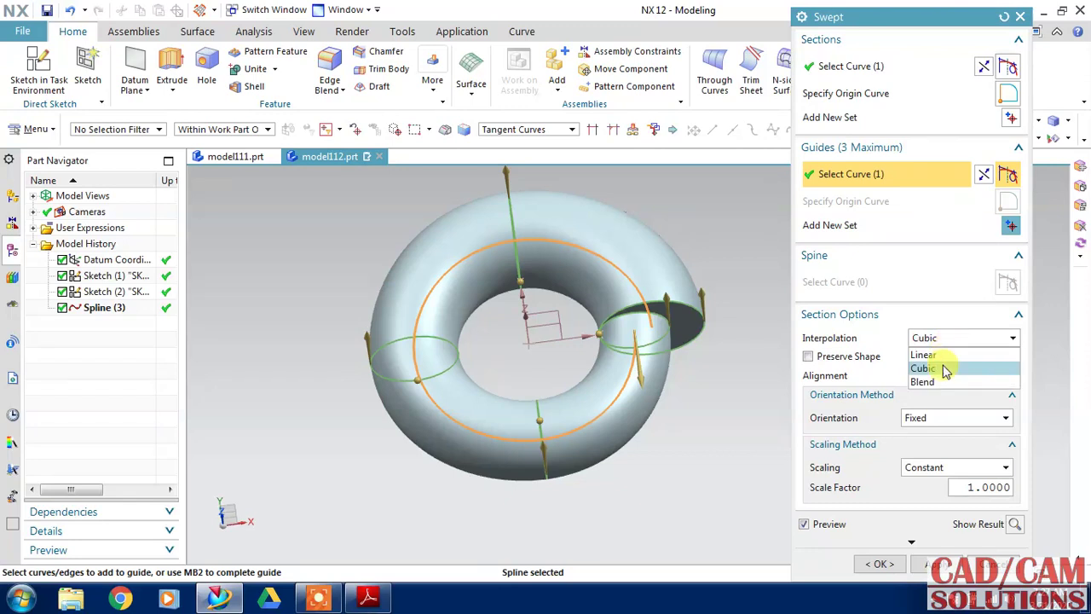
click(925, 382)
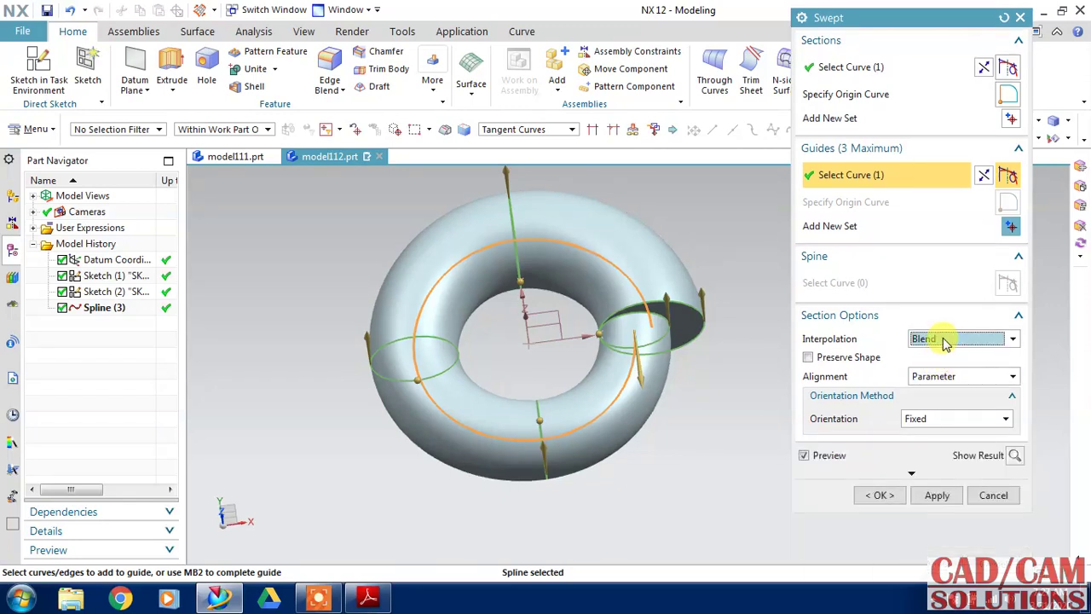
click(945, 342)
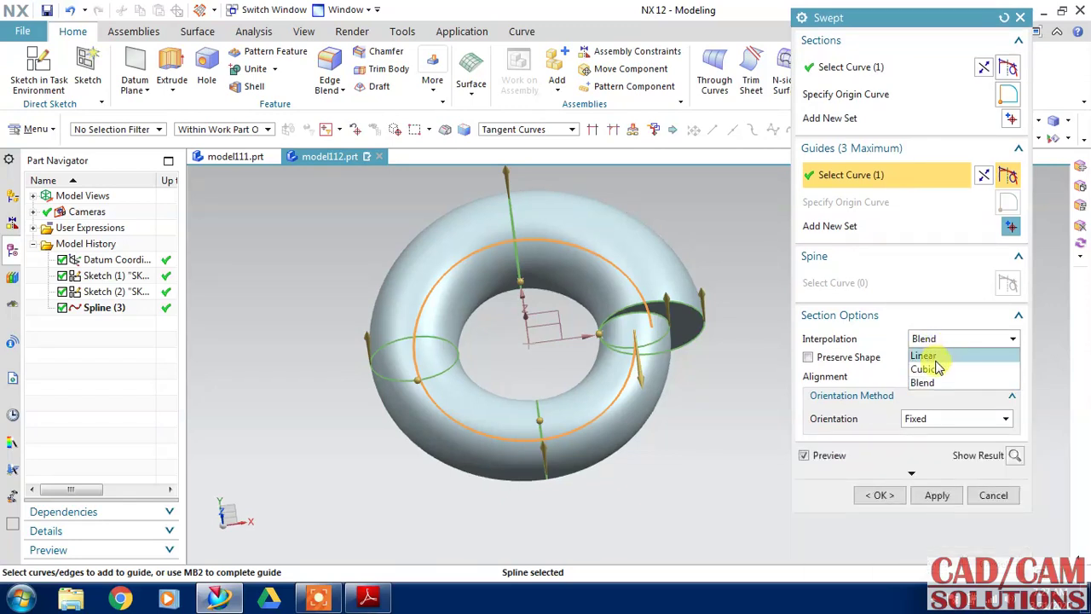
click(936, 370)
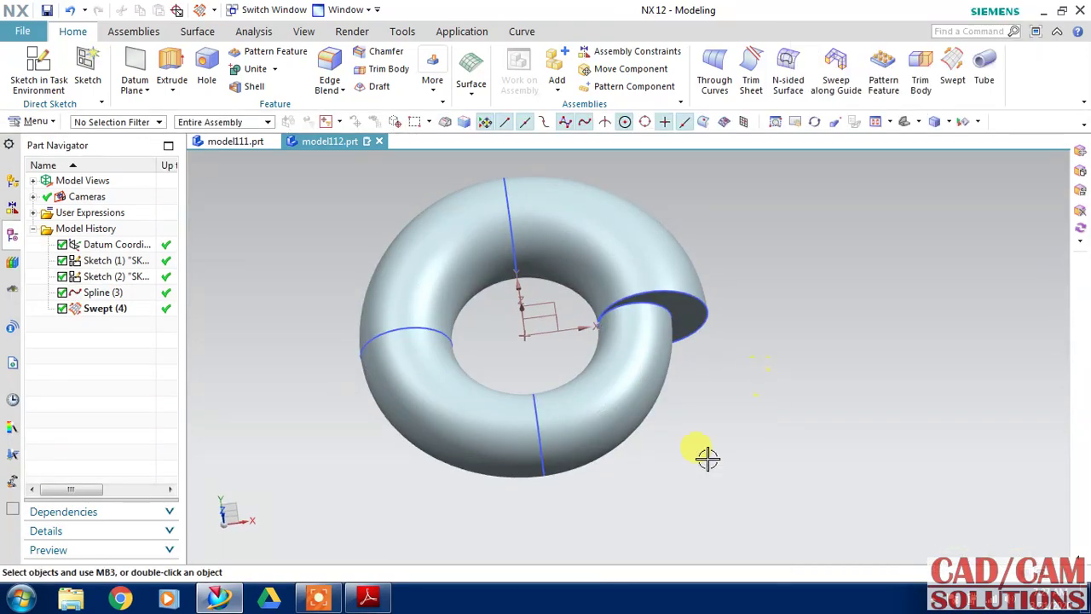
Step: Hide the Sketch (1) curves
right_click(109, 267)
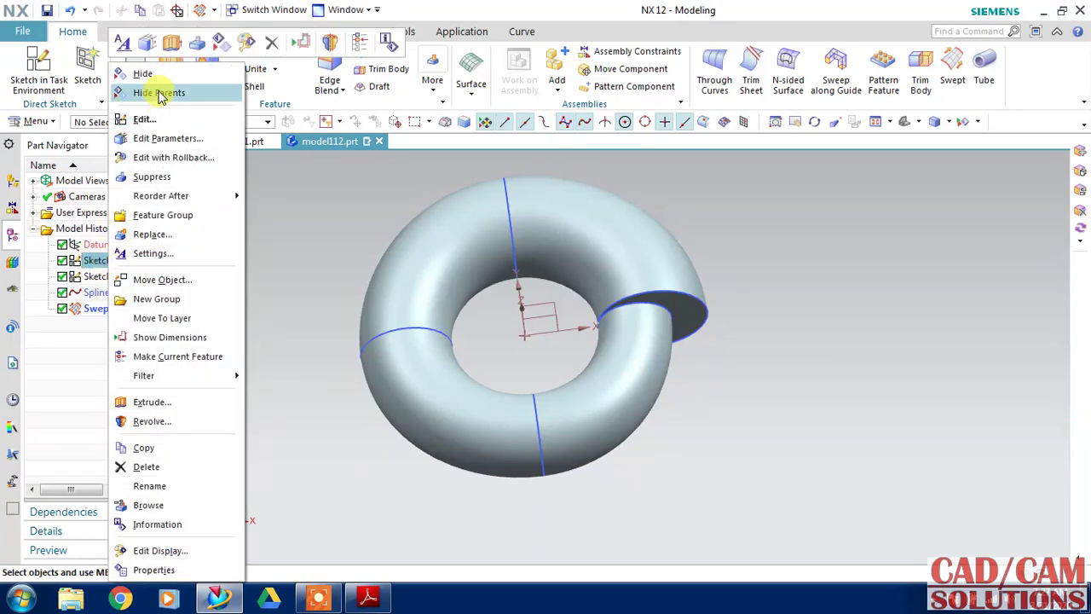
click(143, 67)
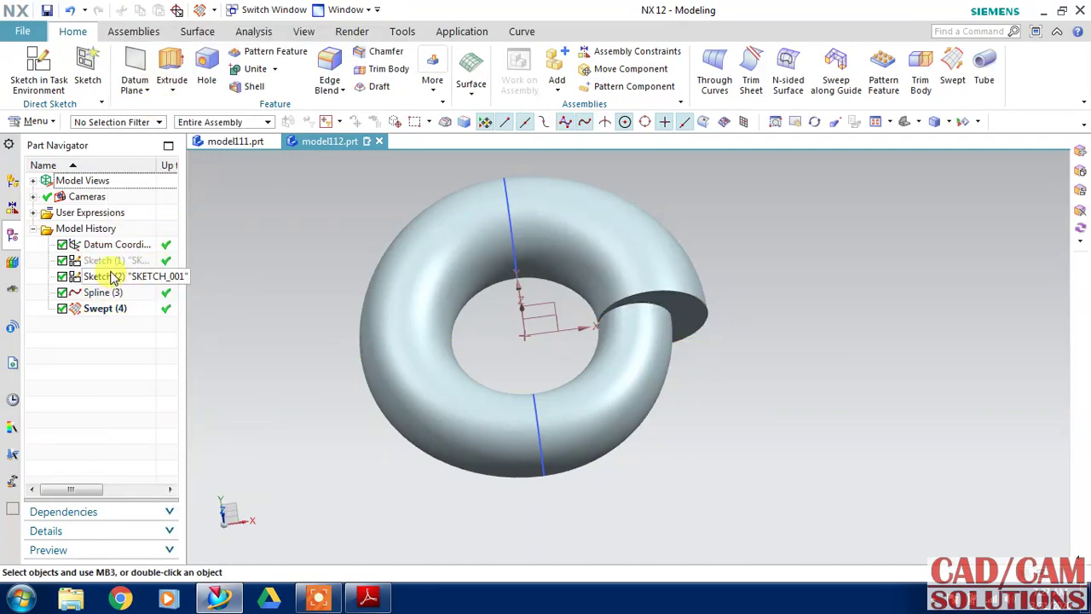
right_click(109, 268)
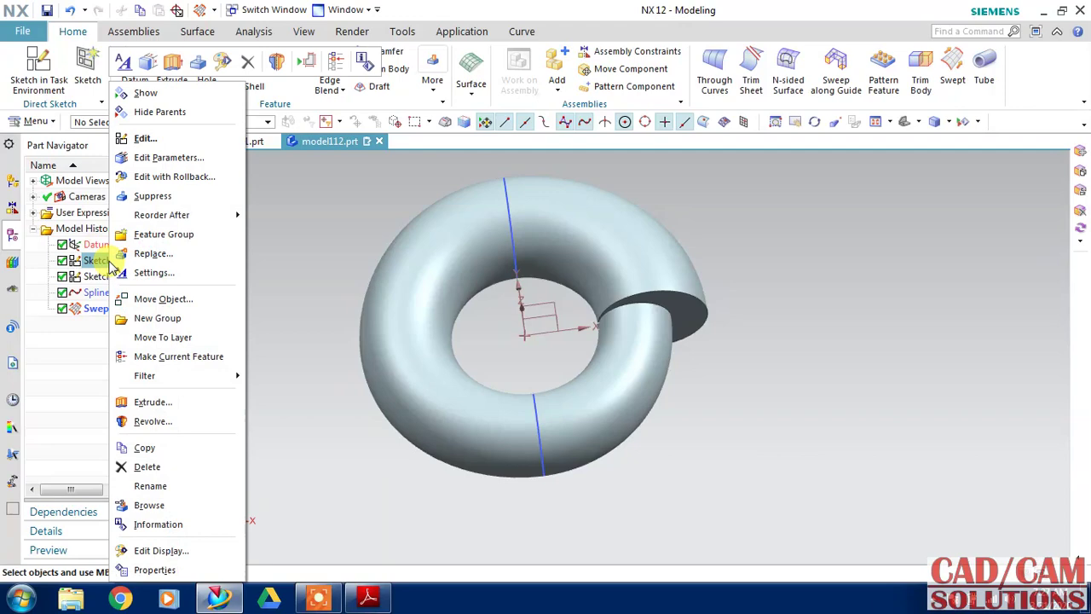
Step: Show Sketch (1) again and hide Sketch (2)
click(140, 90)
right_click(106, 283)
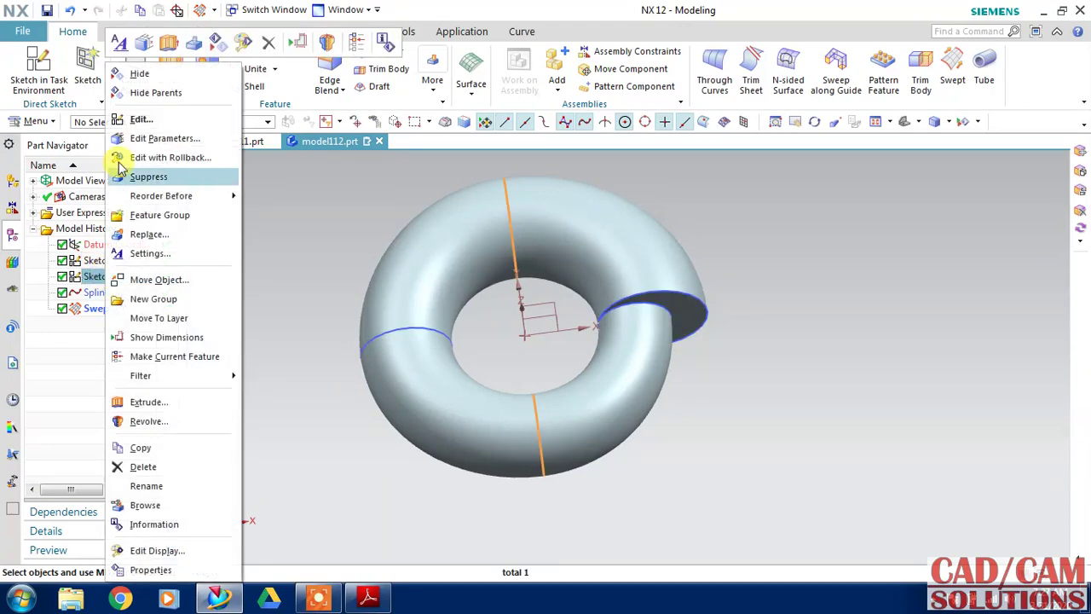
click(141, 66)
Step: Extrude the open-end circle 500 mm from a -1 start, united with the volute
mouse_move(738, 419)
middle_down()
mouse_move(787, 395)
mouse_move(762, 392)
mouse_move(742, 341)
middle_up()
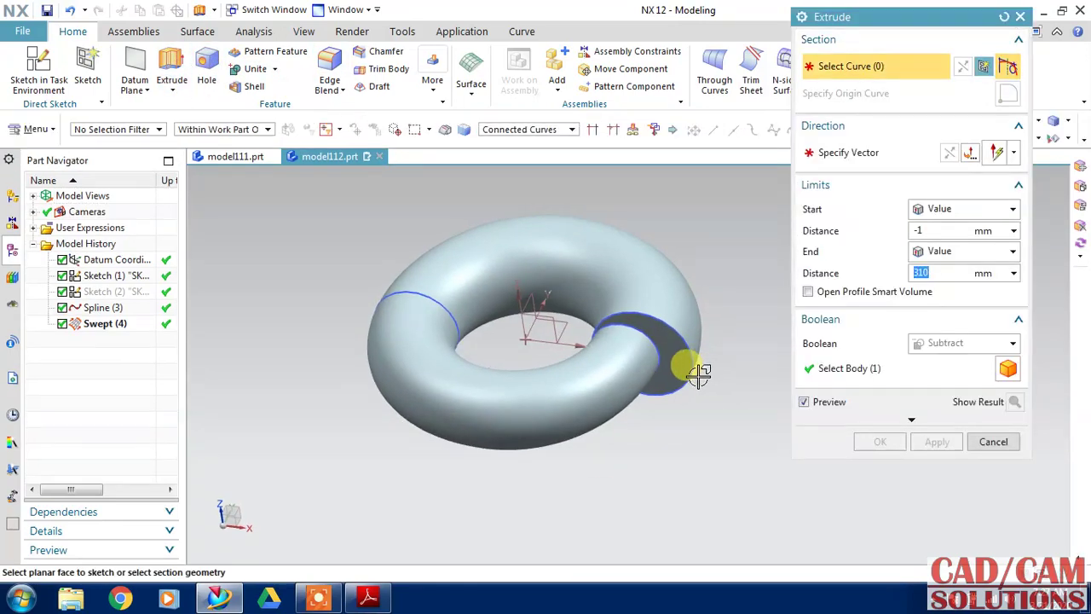
click(696, 375)
text(500)
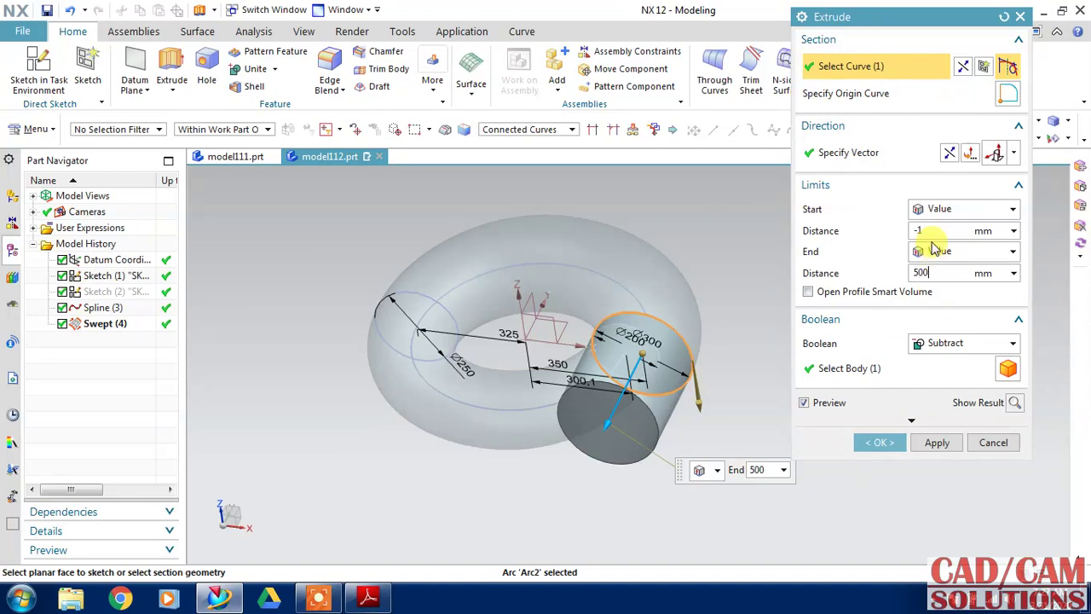
click(930, 229)
text(0)
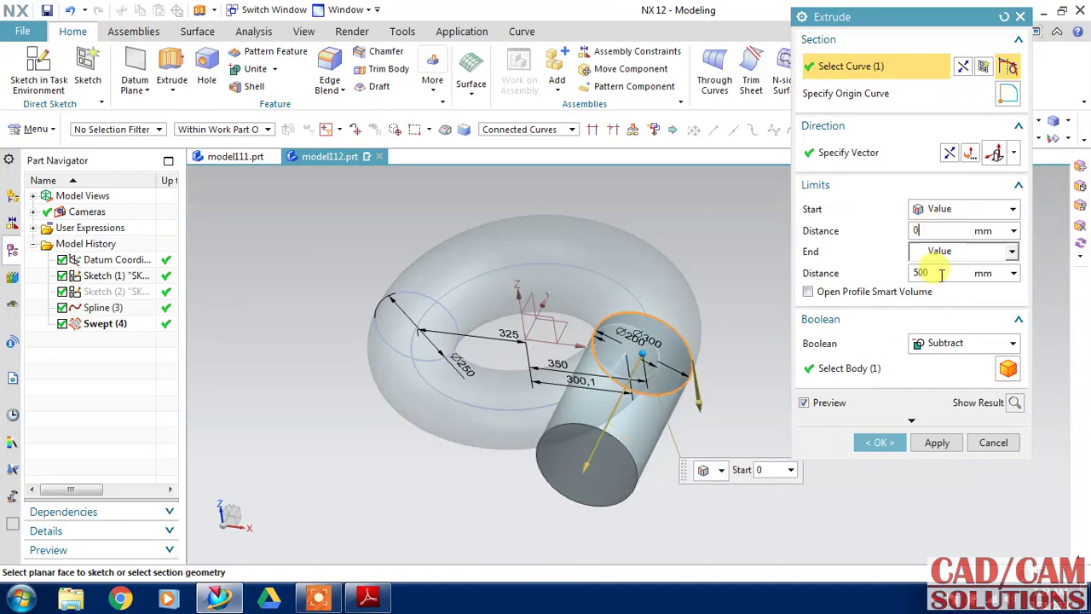
click(955, 343)
click(938, 378)
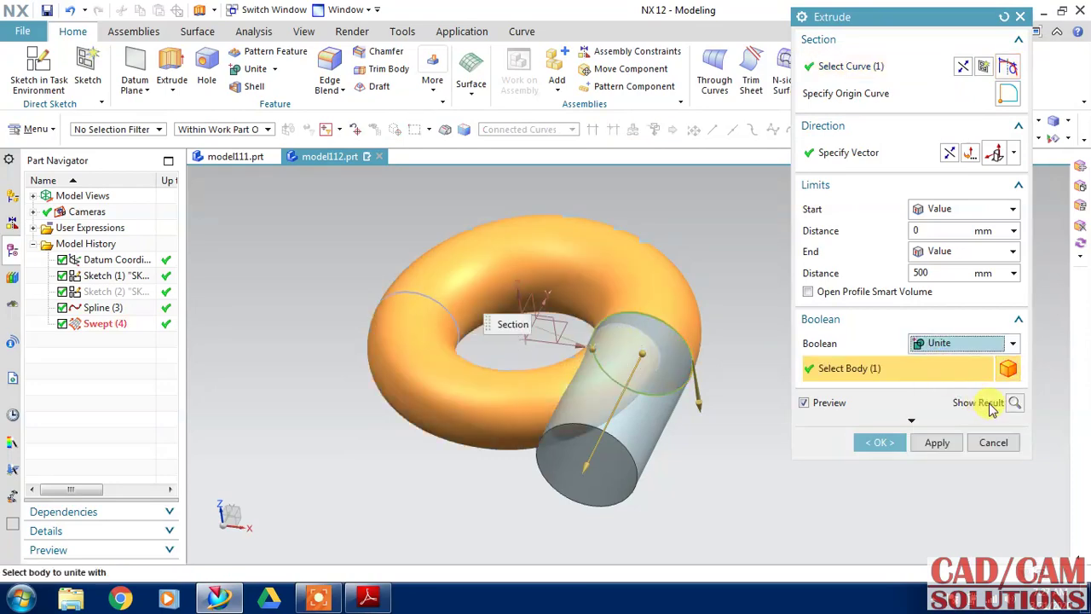
click(1014, 403)
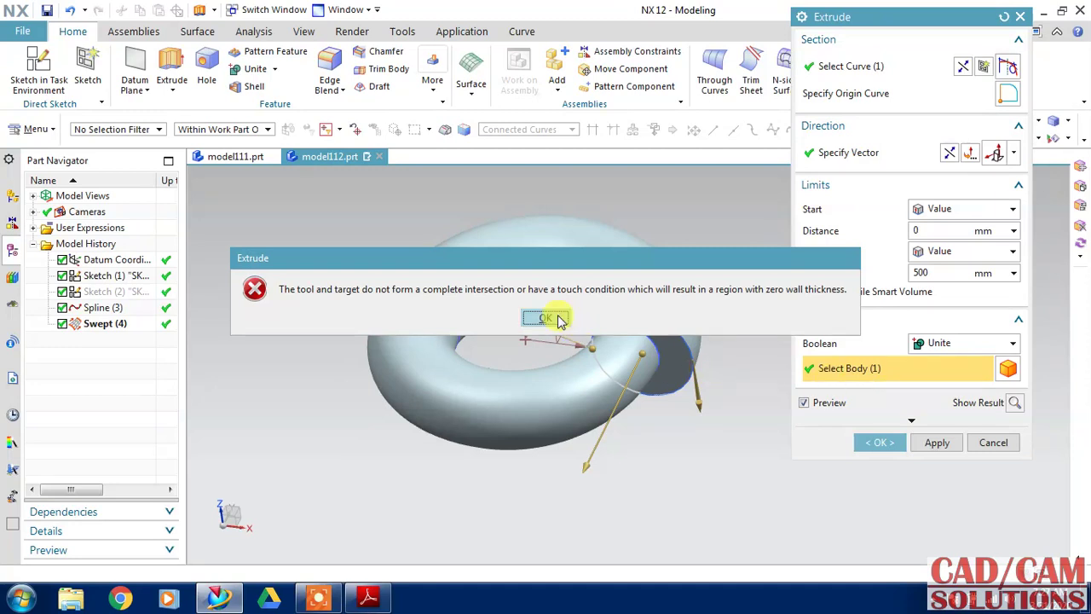
click(545, 319)
click(925, 230)
text(-1)
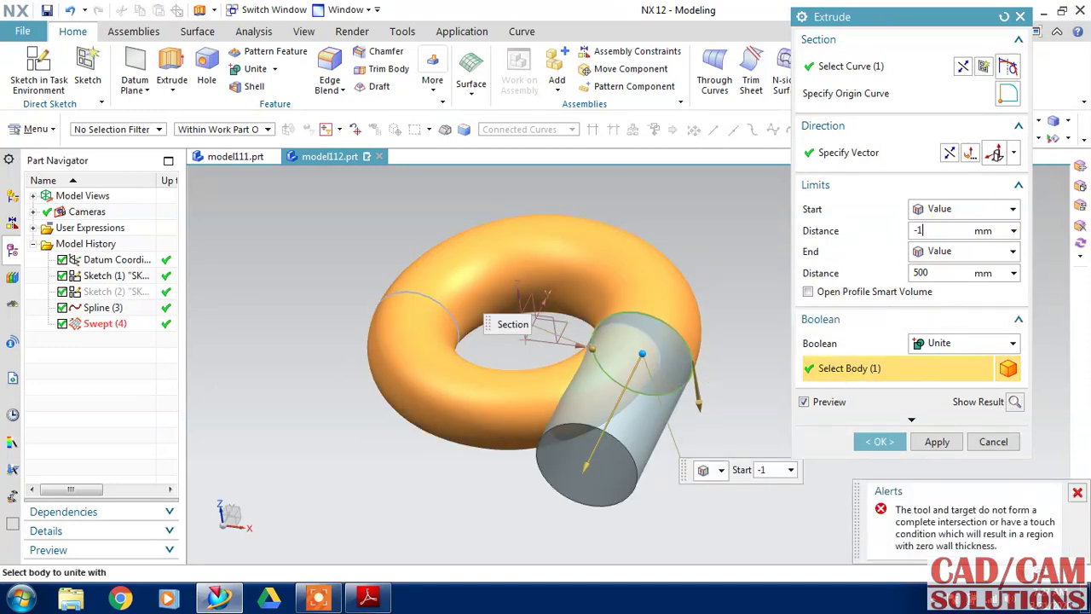
click(878, 440)
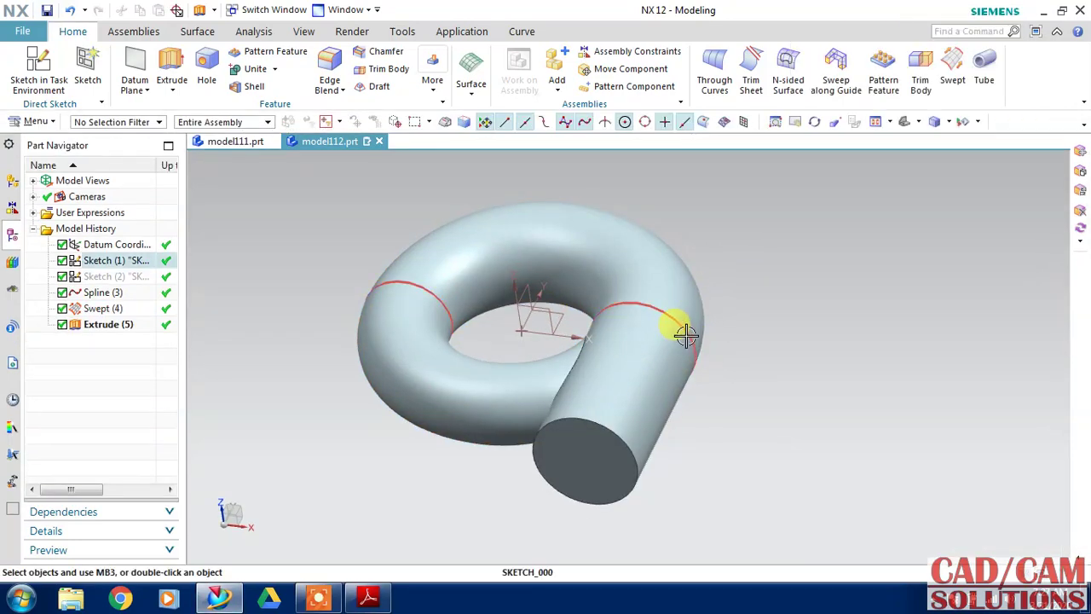
Step: Hide Spline (3) and shell the body to a 10 mm wall with the pipe's end face open
right_click(100, 292)
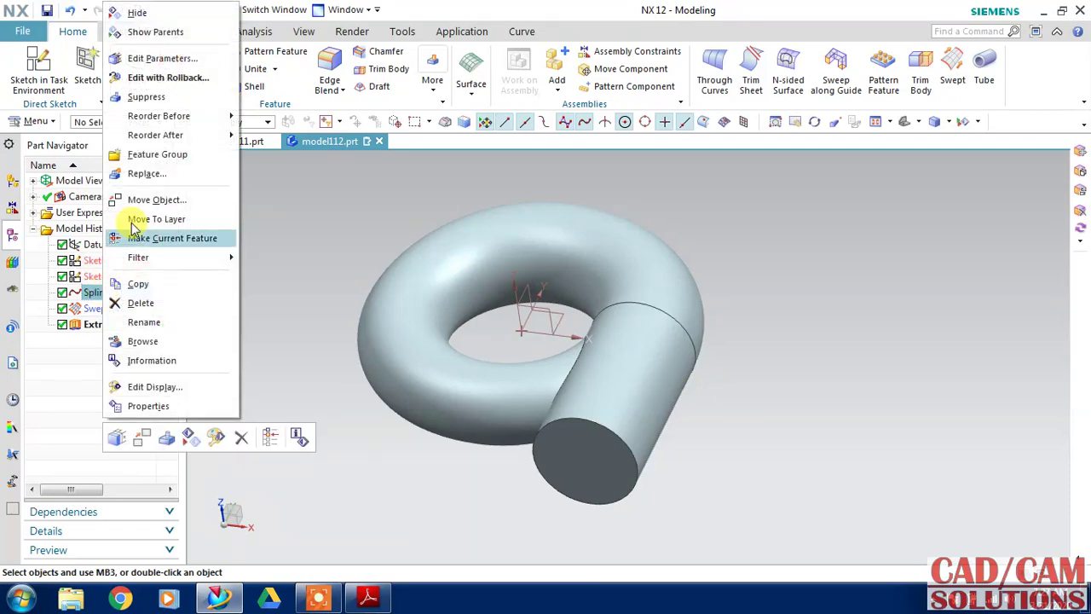
click(141, 14)
mouse_move(332, 328)
middle_down()
mouse_move(366, 341)
mouse_move(377, 334)
mouse_move(378, 384)
mouse_move(415, 392)
mouse_move(378, 401)
mouse_move(378, 390)
middle_up()
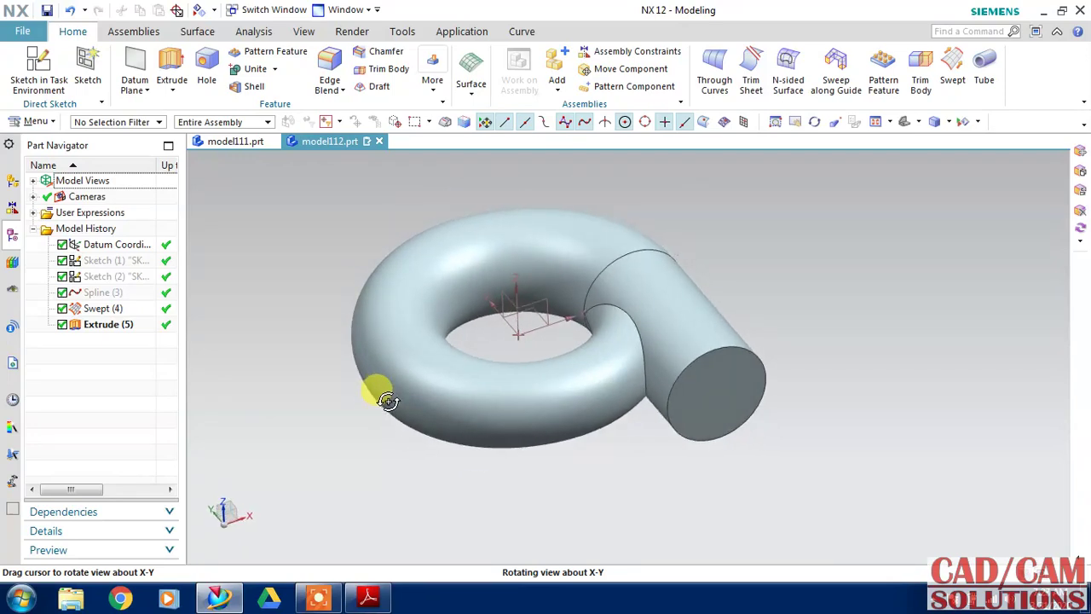
click(353, 452)
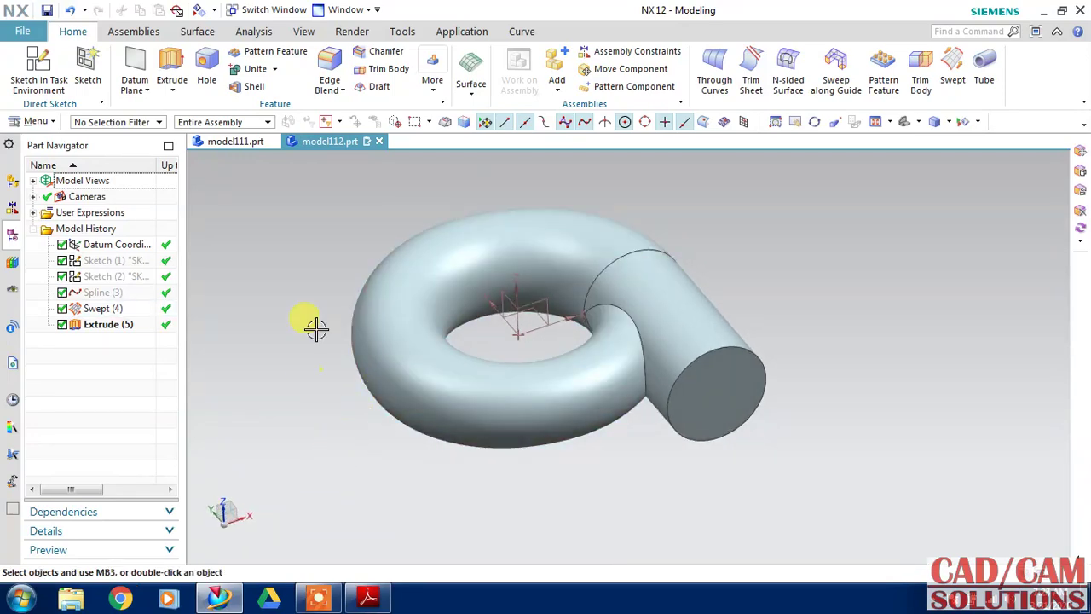
click(249, 85)
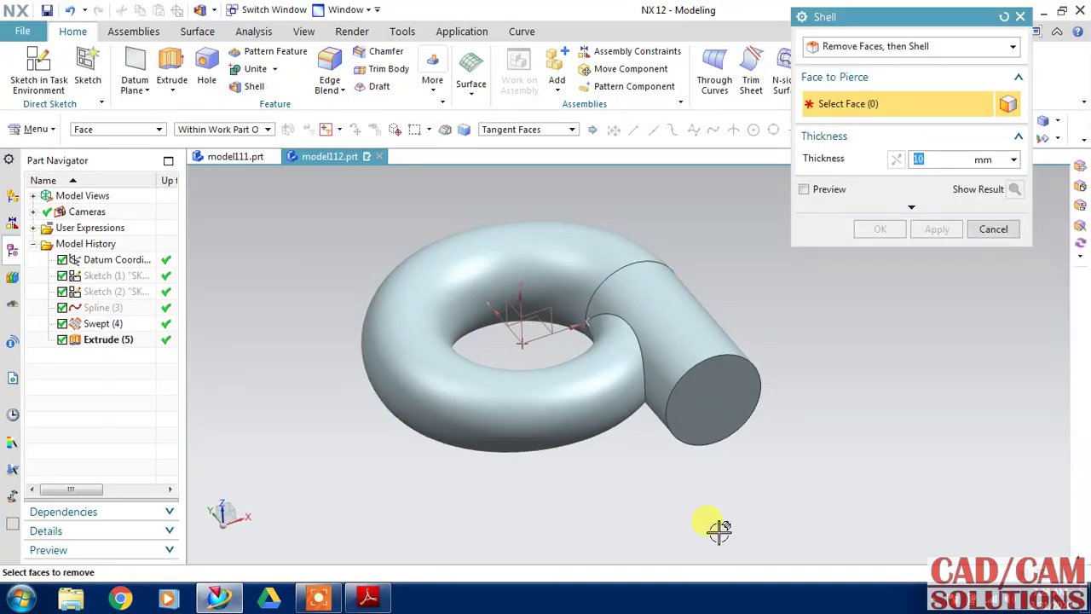
click(687, 387)
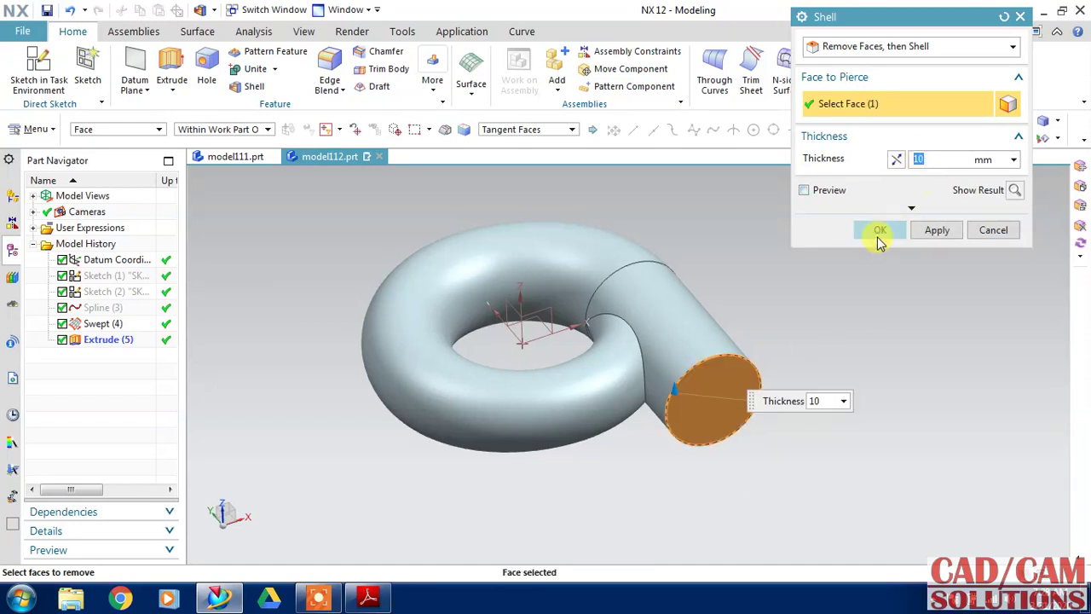
click(880, 230)
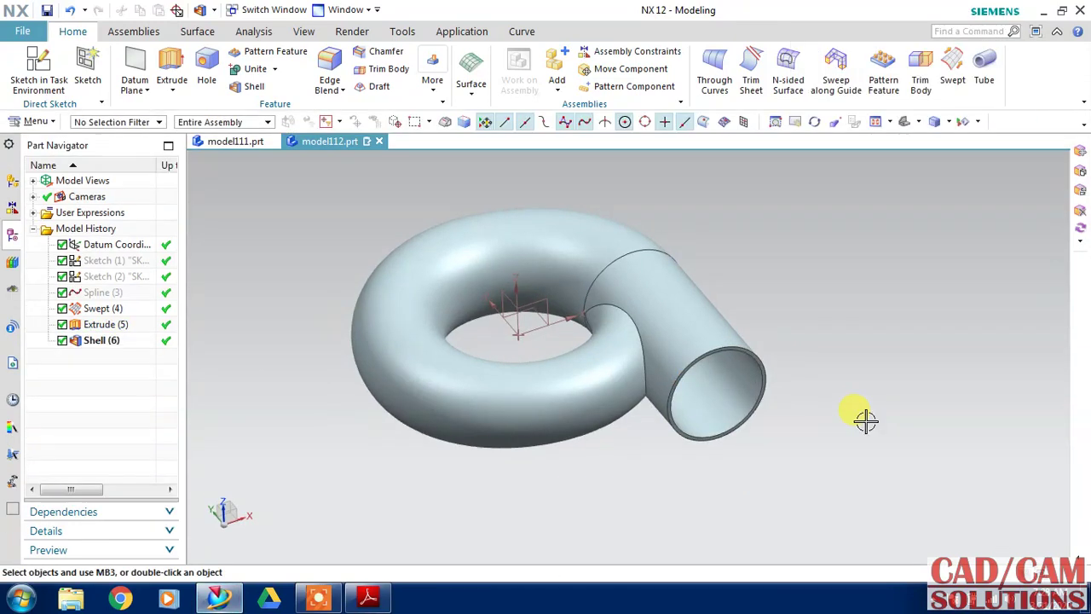
mouse_move(864, 421)
middle_down()
mouse_move(832, 389)
mouse_move(885, 402)
mouse_move(869, 433)
mouse_move(842, 394)
mouse_move(828, 409)
middle_up()
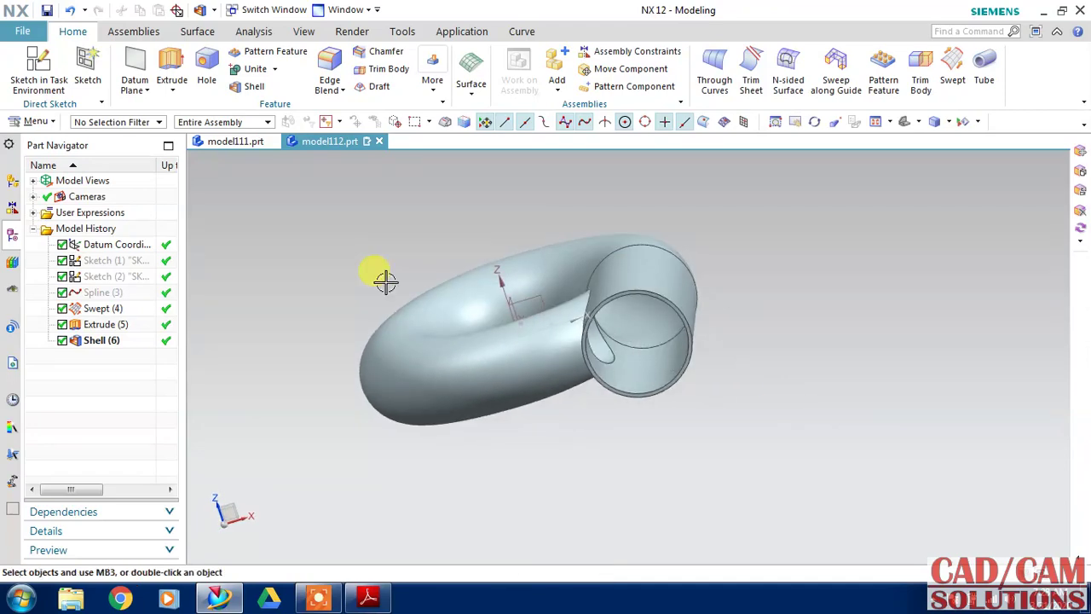
Step: Start a new sketch on the proposed plane and draw a rectangle
click(39, 70)
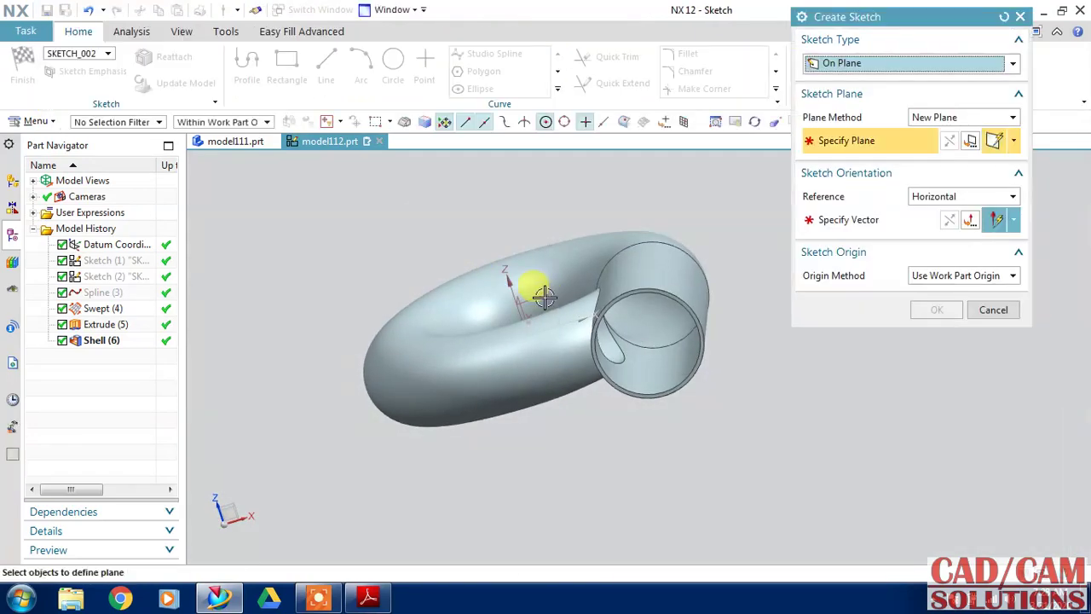
middle_click(622, 288)
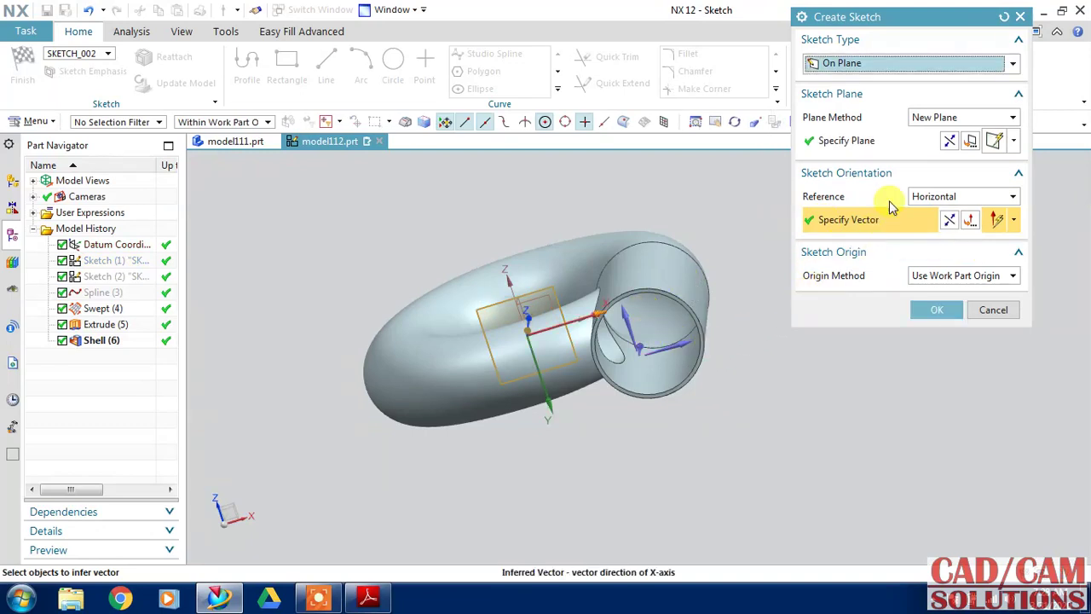
click(951, 142)
click(937, 309)
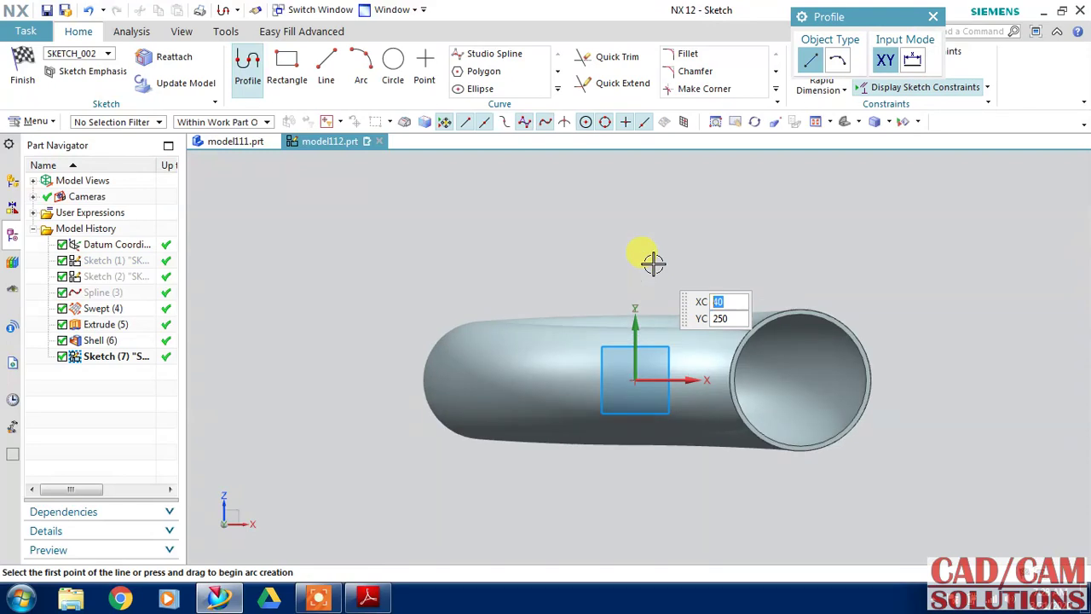
click(288, 61)
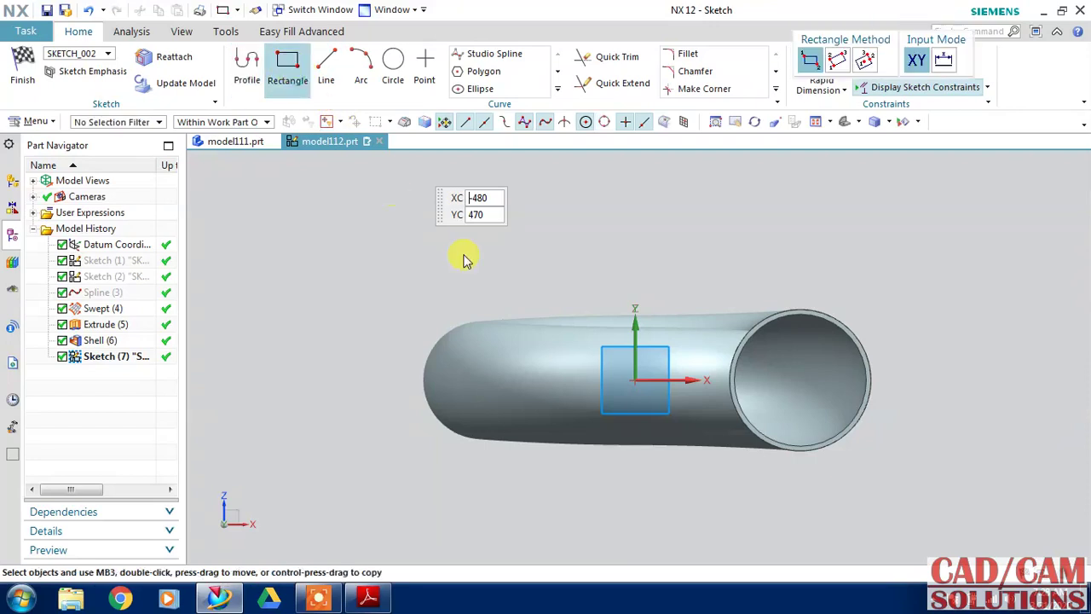
click(621, 291)
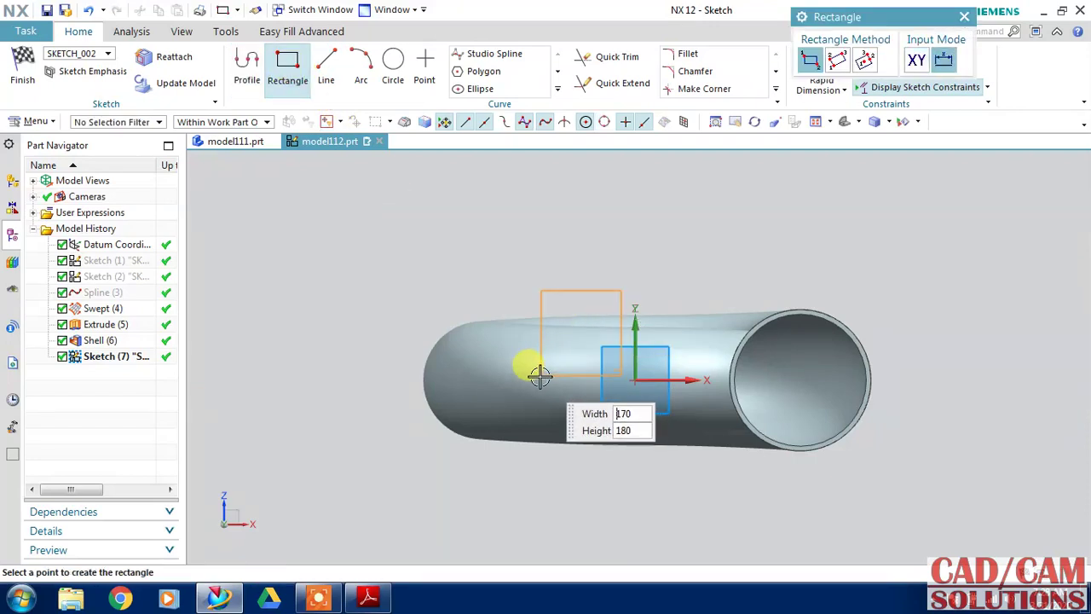
click(494, 379)
key(Escape)
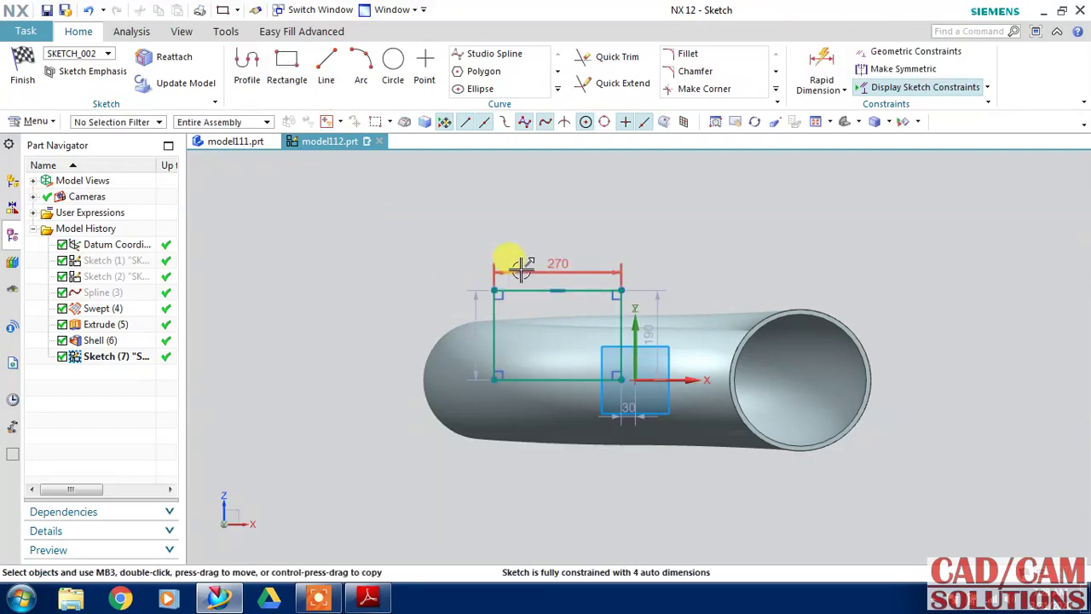
Step: Dimension the rectangle 325 by 180, put its right edge through the origin, and finish
double_click(529, 246)
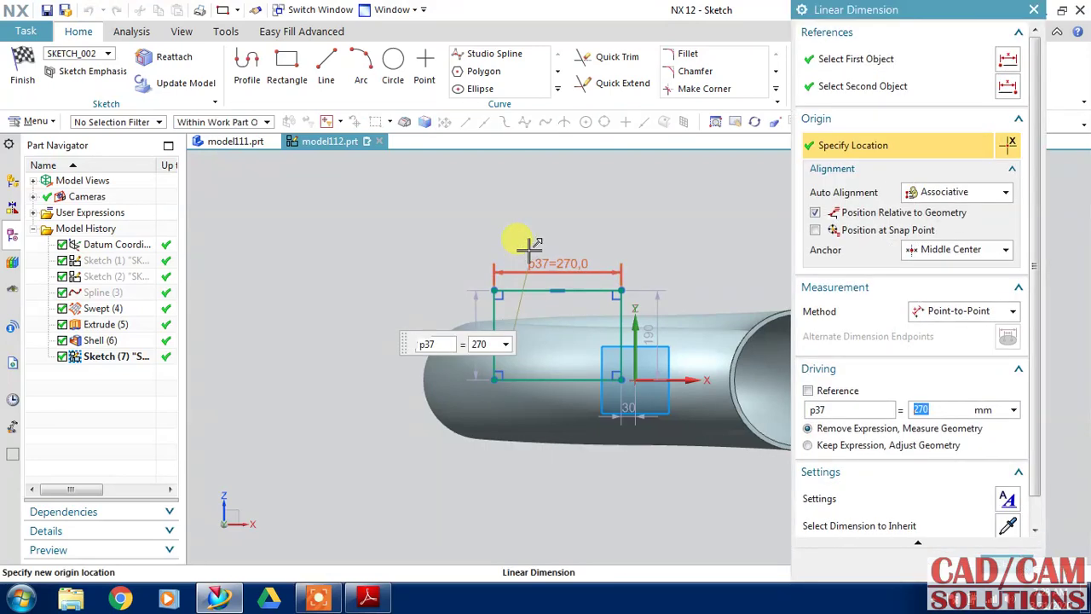
text(325)
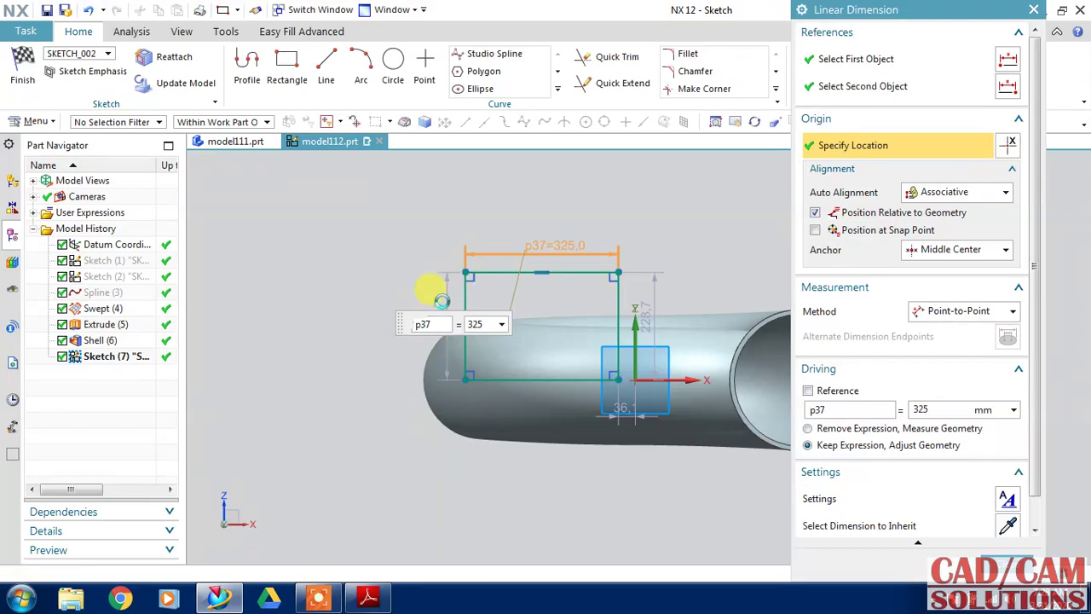
middle_click(441, 302)
double_click(441, 302)
text(180)
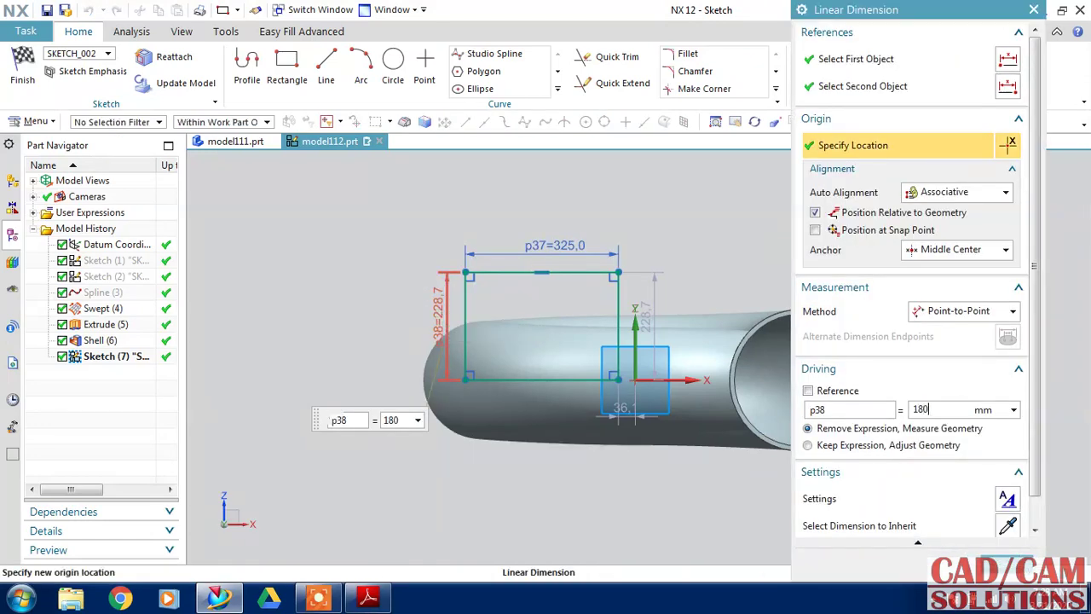
key(Return)
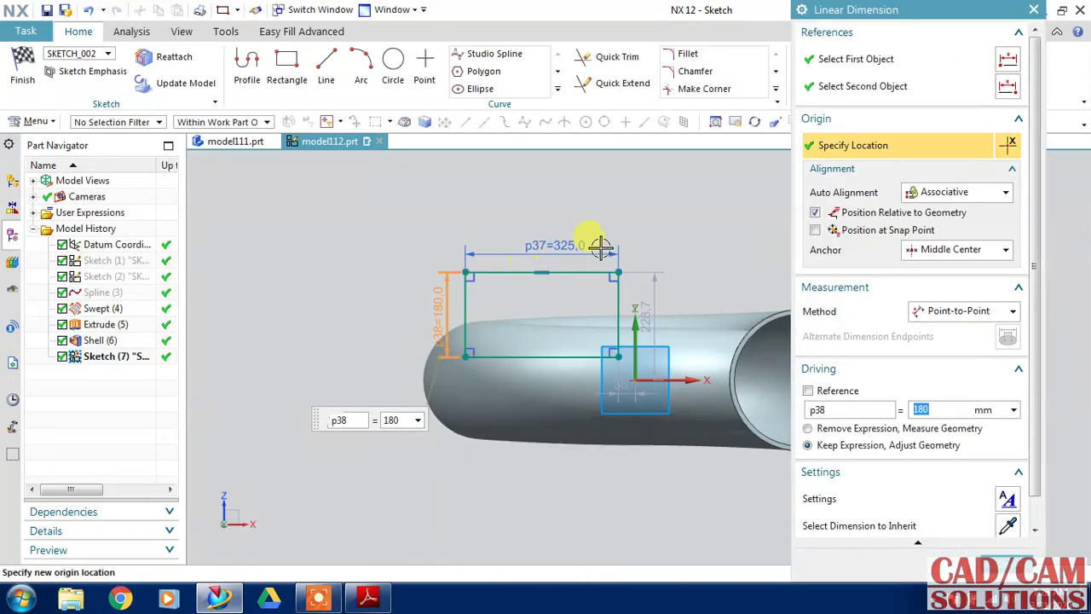
middle_click(656, 223)
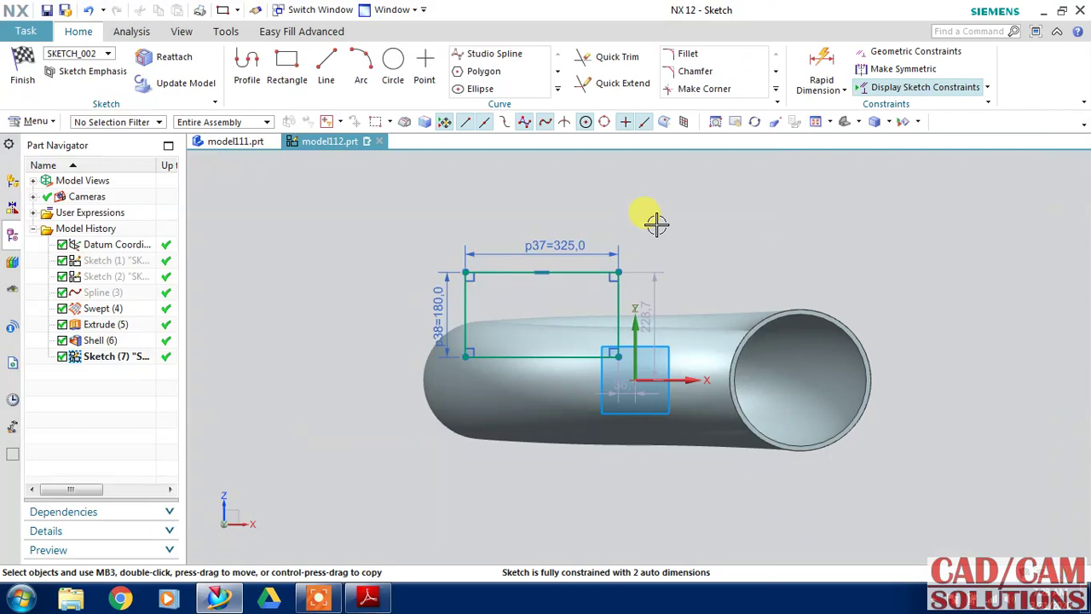
click(618, 314)
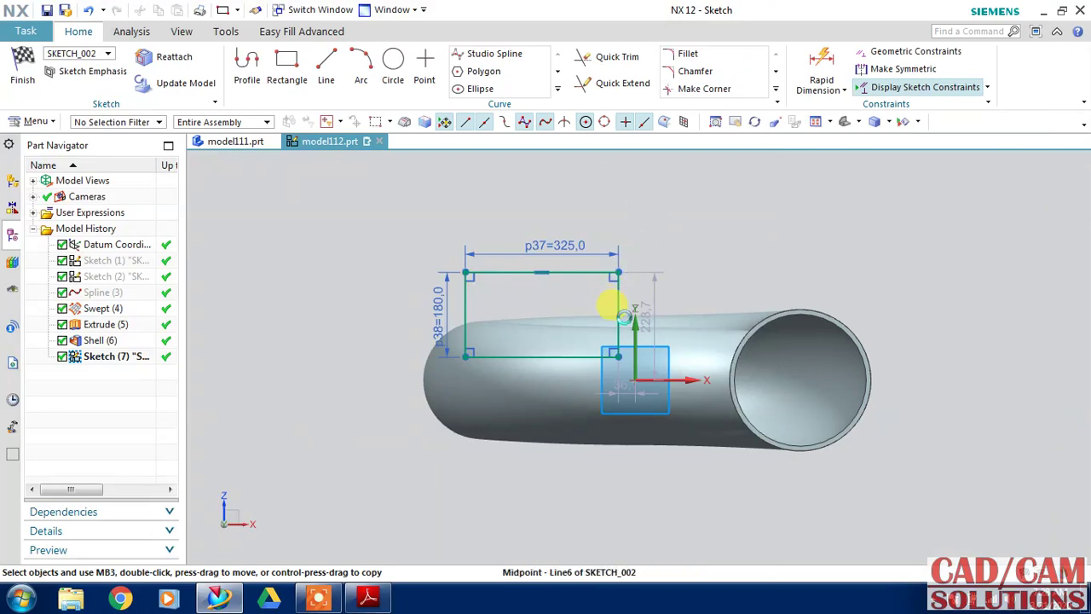
click(636, 375)
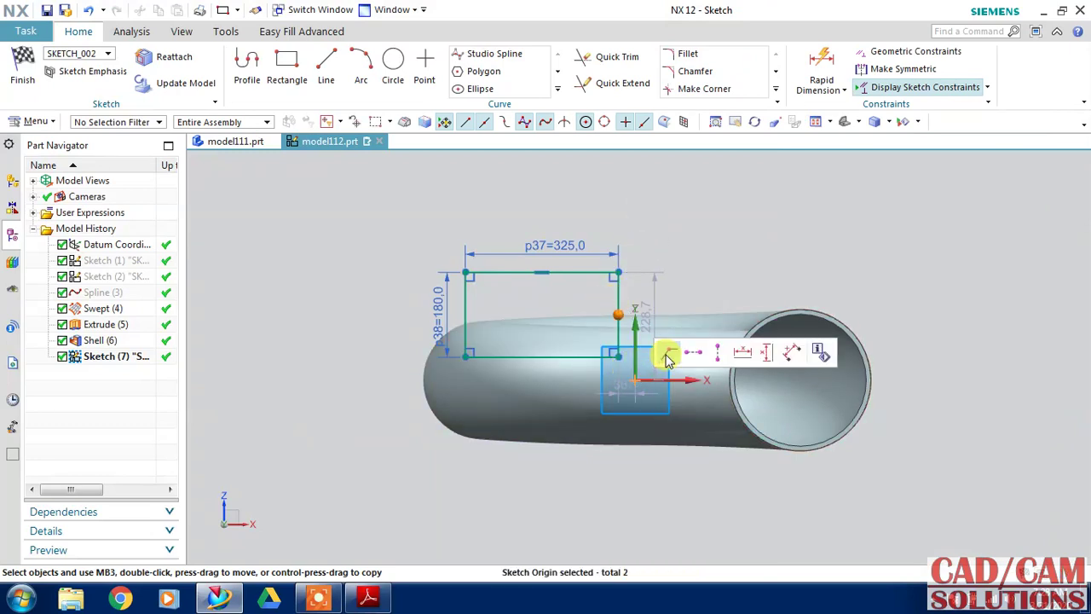
click(668, 355)
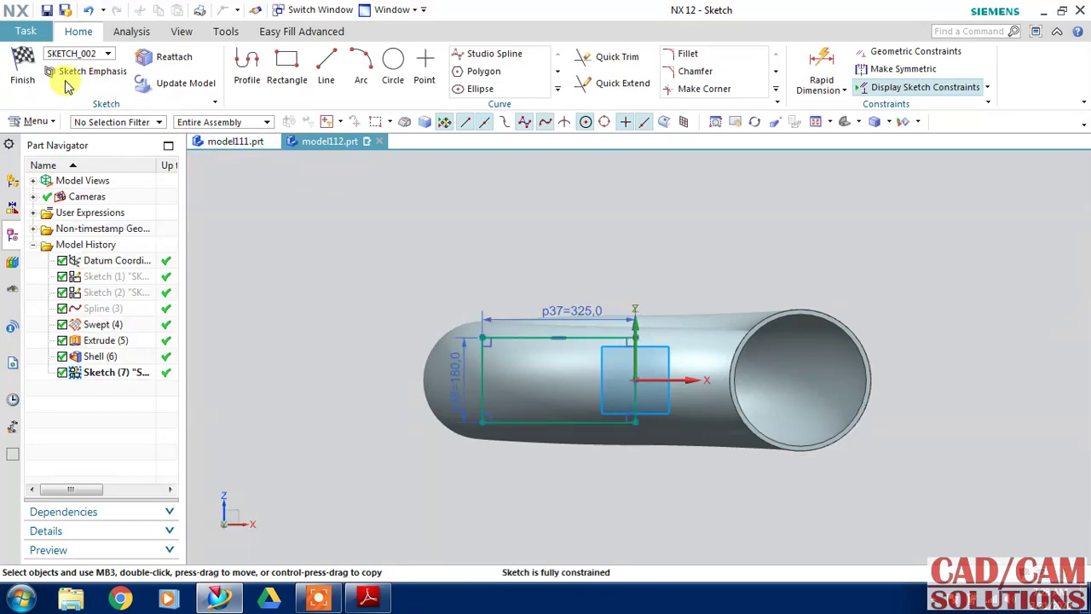
click(23, 68)
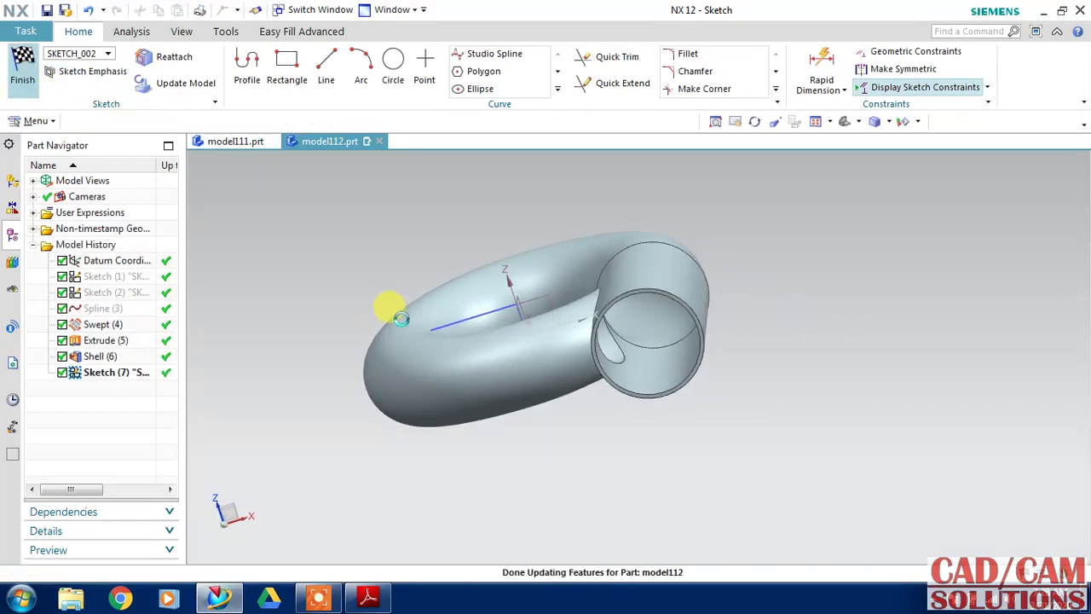
Step: Revolve the rectangle 360° about Z, subtracting it from the volute
click(172, 90)
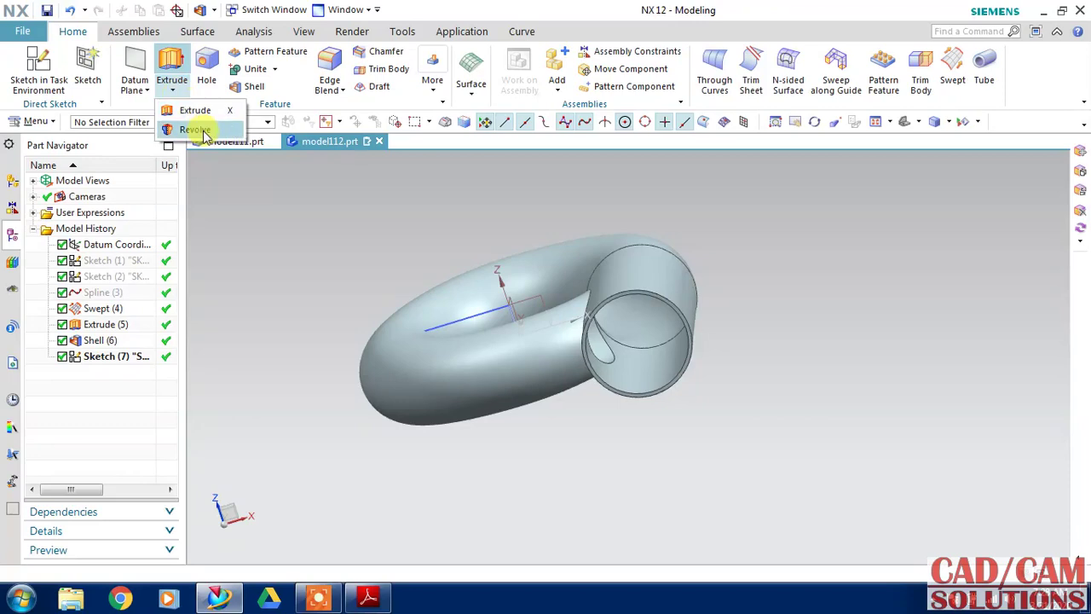
click(194, 130)
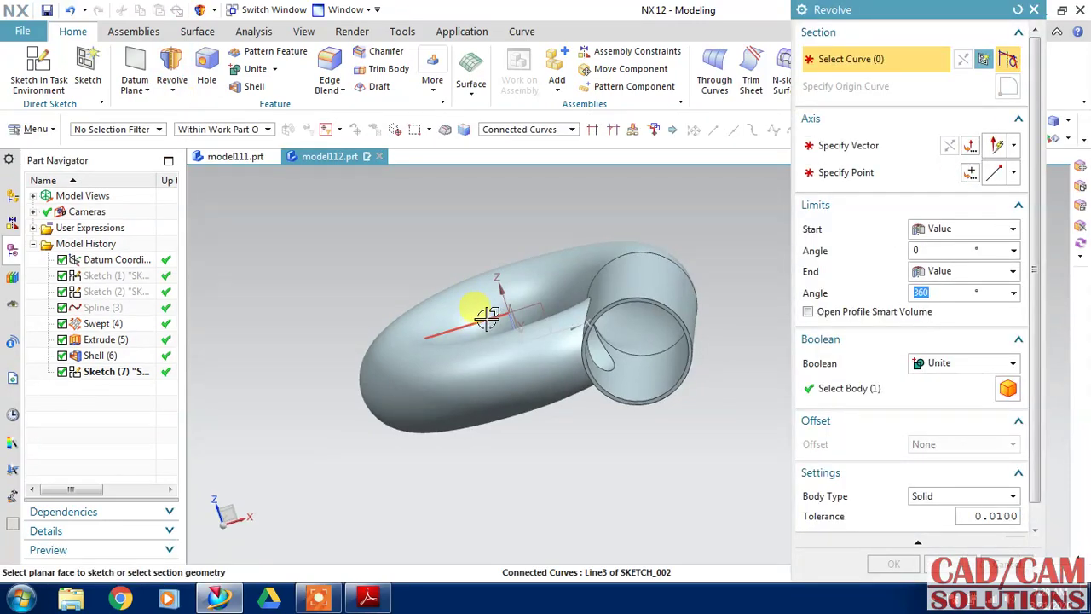
click(468, 218)
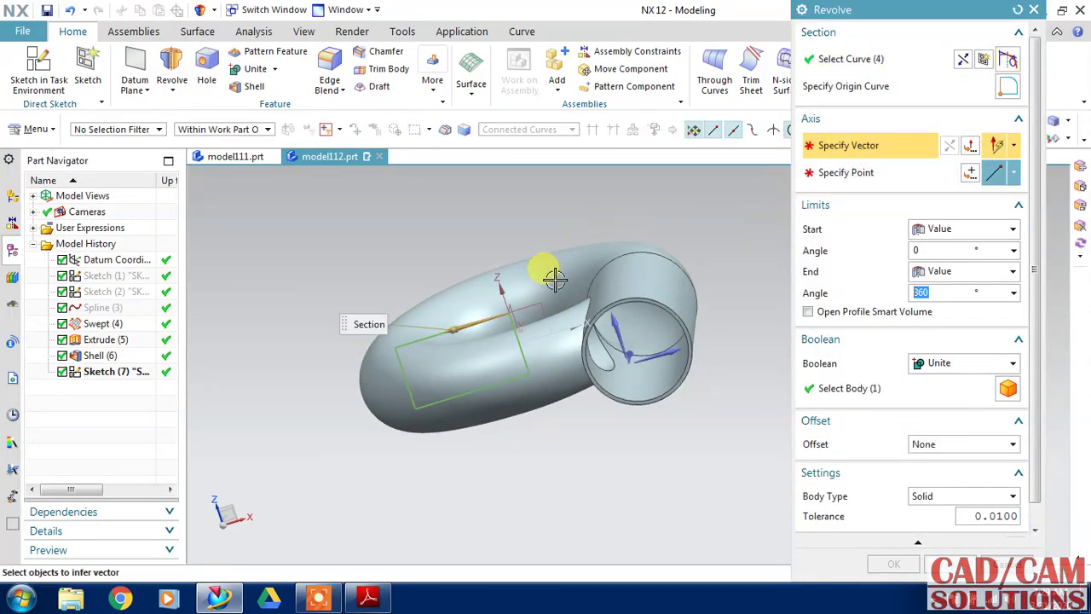
click(501, 289)
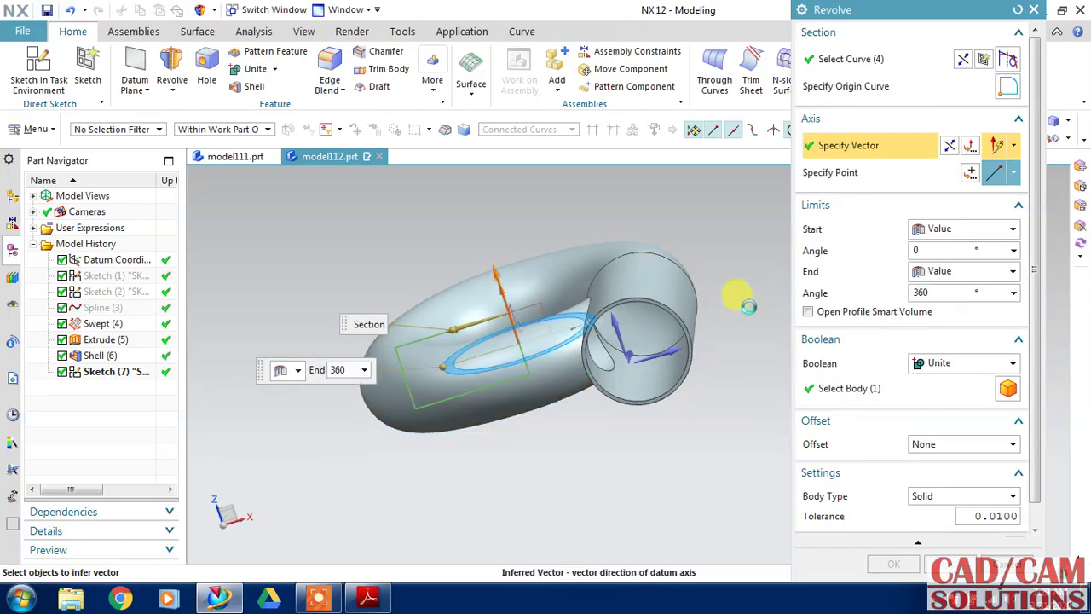
click(923, 363)
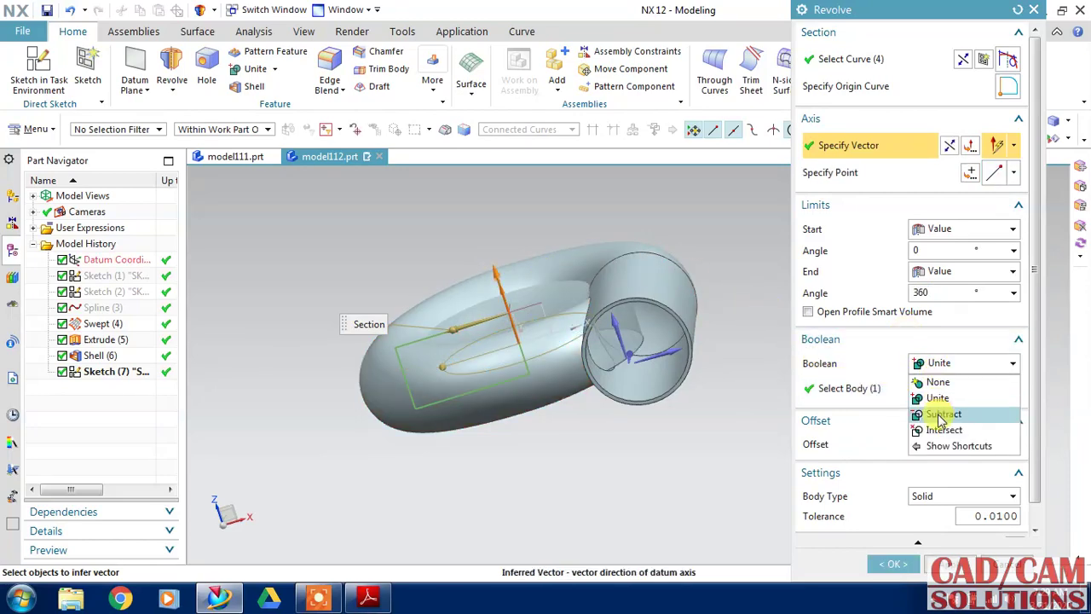
click(942, 414)
click(893, 563)
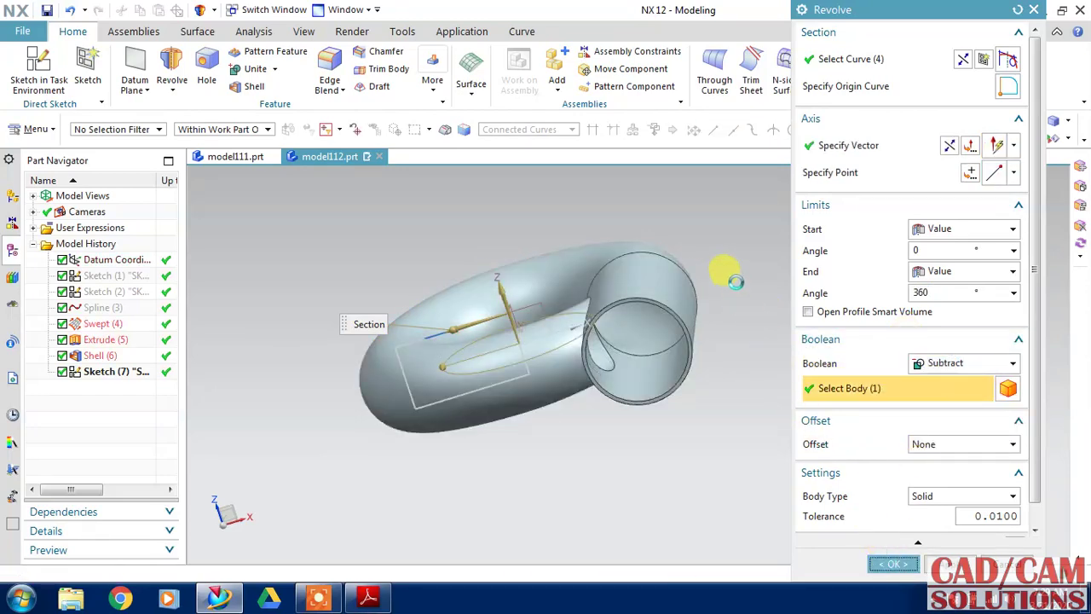
mouse_move(742, 255)
middle_down()
mouse_move(758, 290)
mouse_move(781, 295)
mouse_move(767, 268)
middle_up()
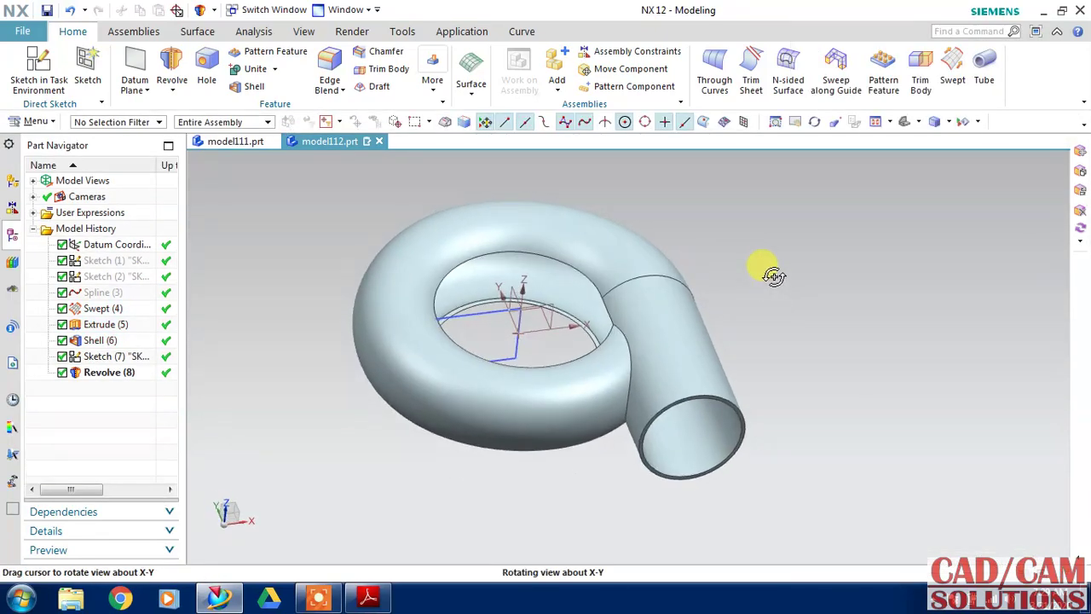
Step: Hide the rectangle sketch, Sketch (7), with Ctrl+B
click(498, 316)
key(ctrl+b)
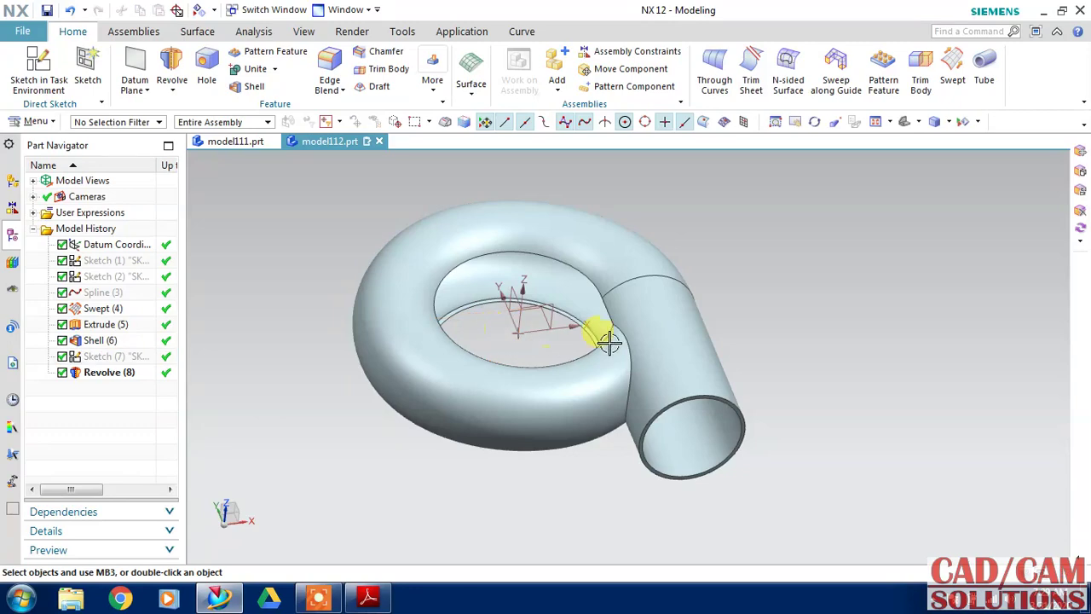
middle_drag(776, 338, 762, 324)
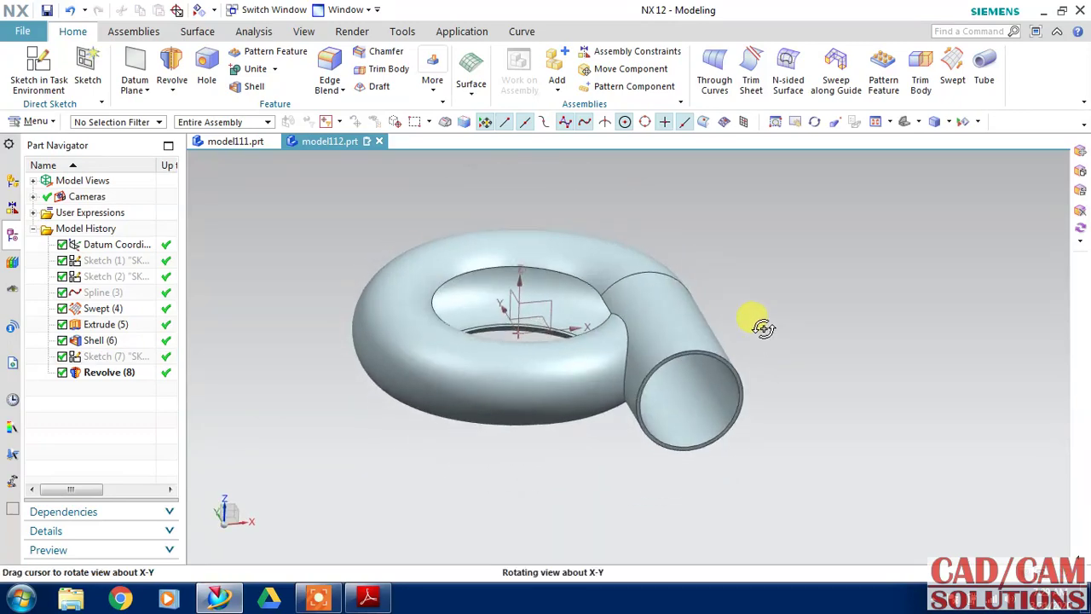
Step: Place a new sketch on the plane through the volute's centre, with the X-axis as horizontal reference
click(38, 73)
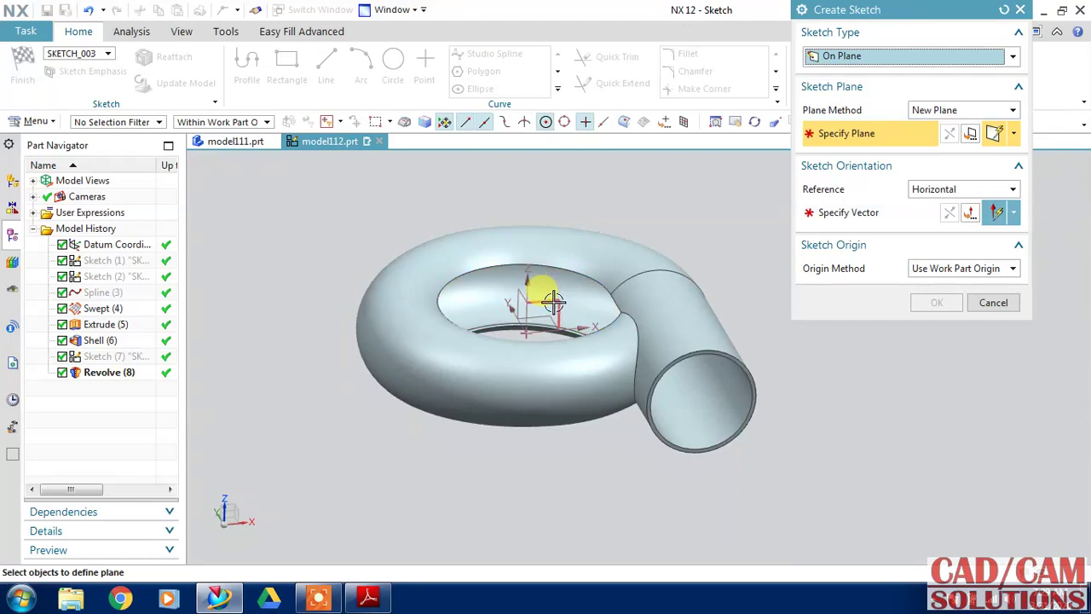
click(554, 300)
click(844, 213)
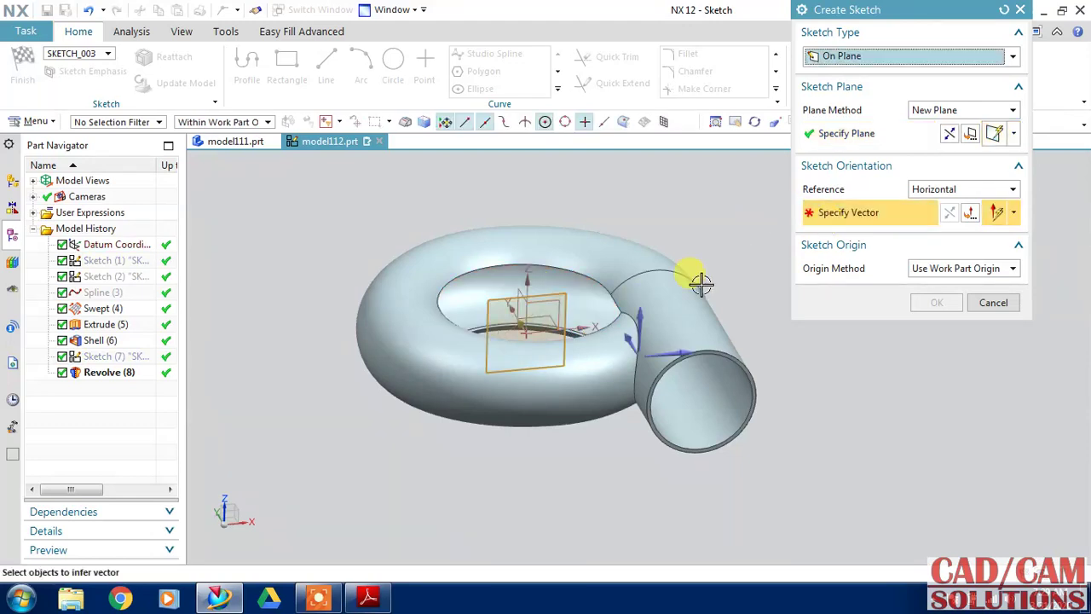
click(663, 343)
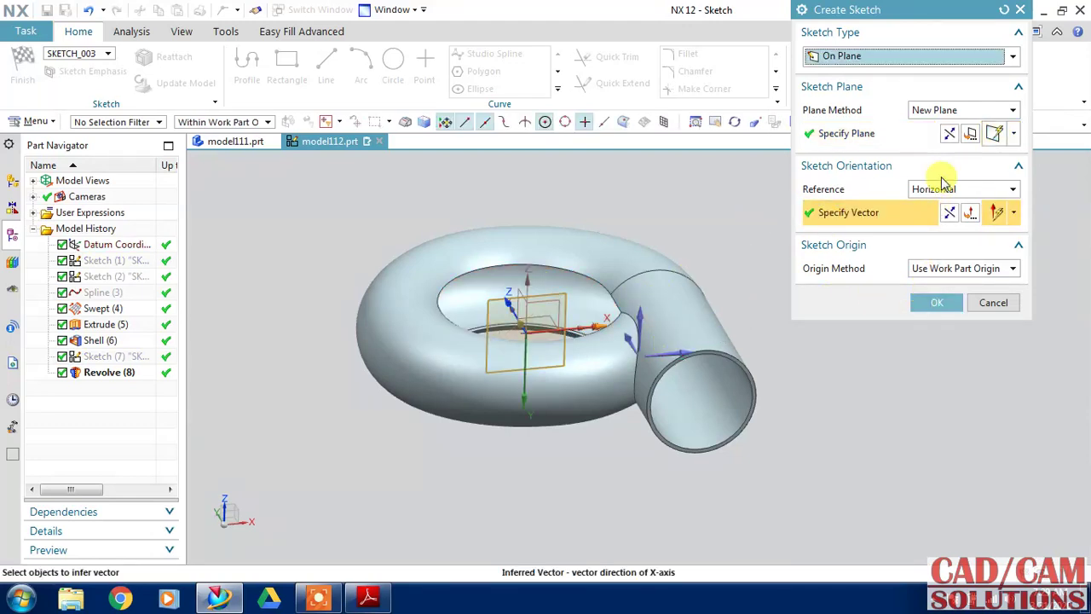
click(964, 134)
click(935, 303)
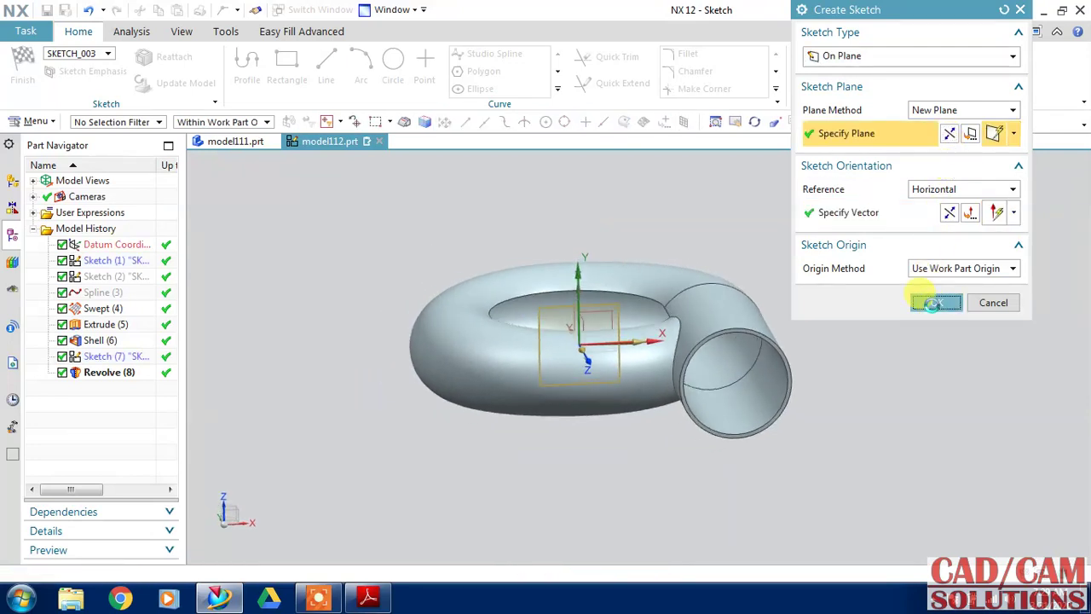
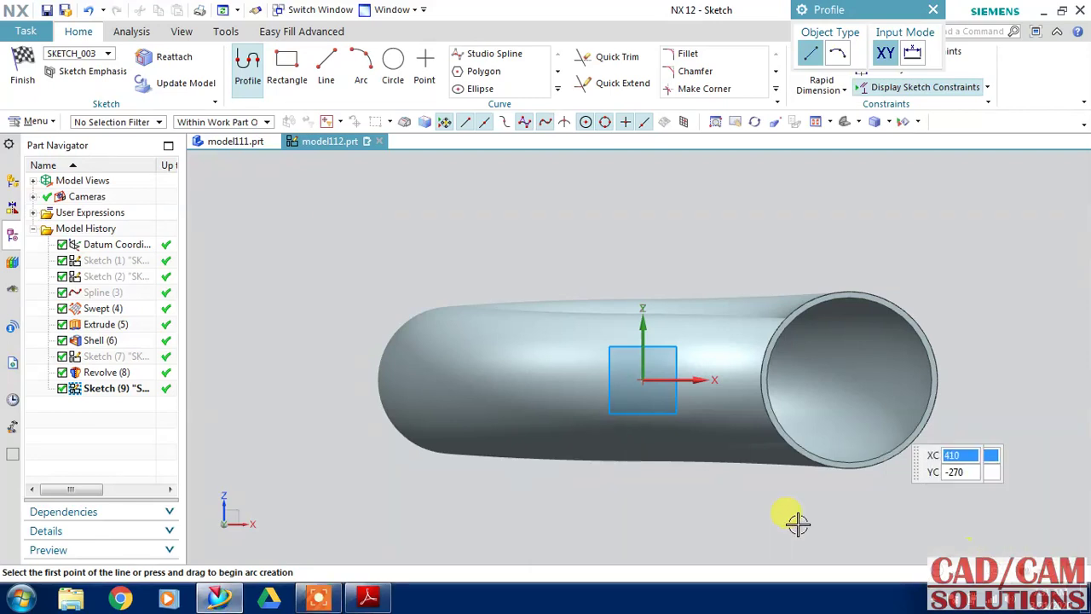
Step: Draw a closed stepped line outline above the pipe with 150 and 210 horizontal edges and an 80 vertical edge
click(497, 202)
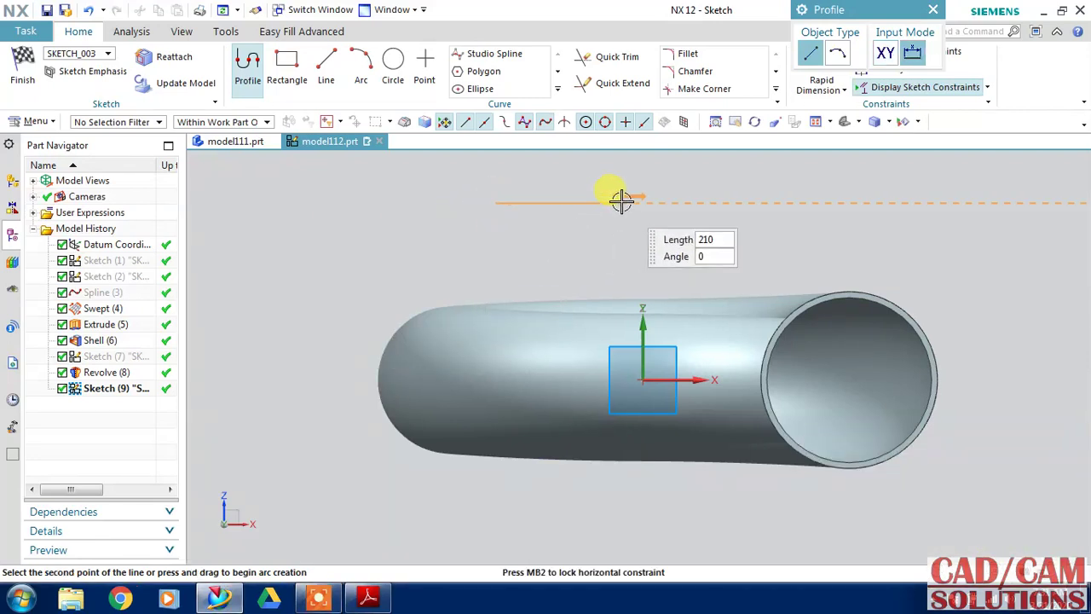
text(150)
key(Return)
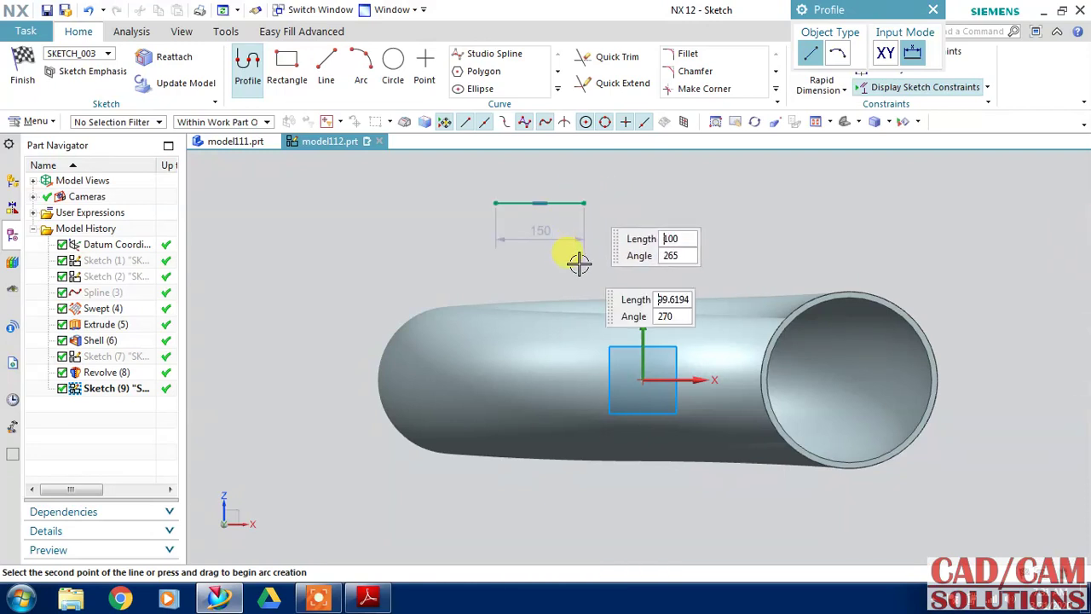
click(579, 291)
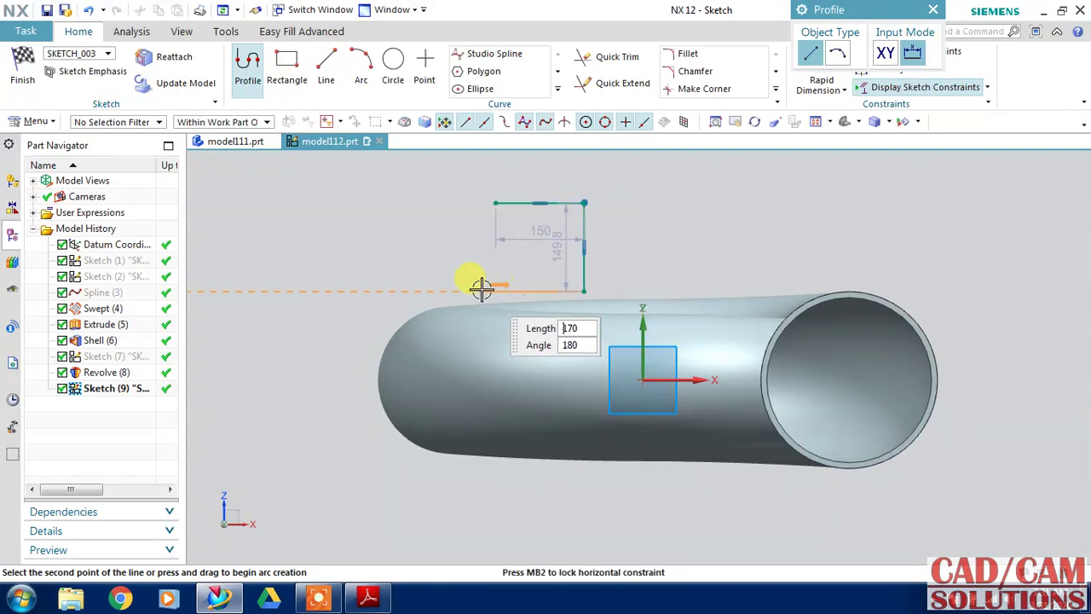
key(Return)
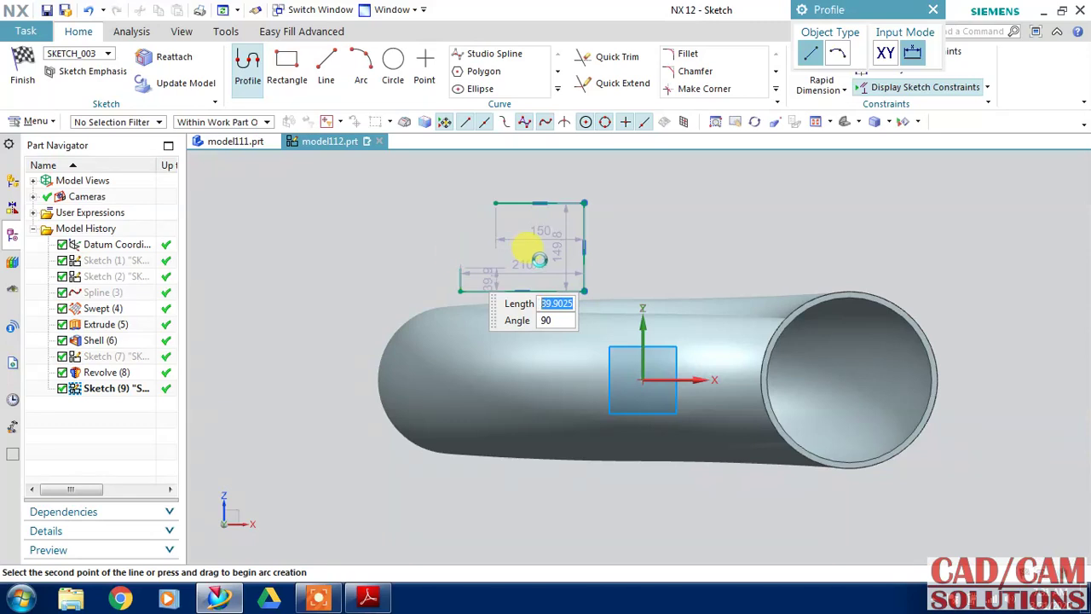
click(540, 259)
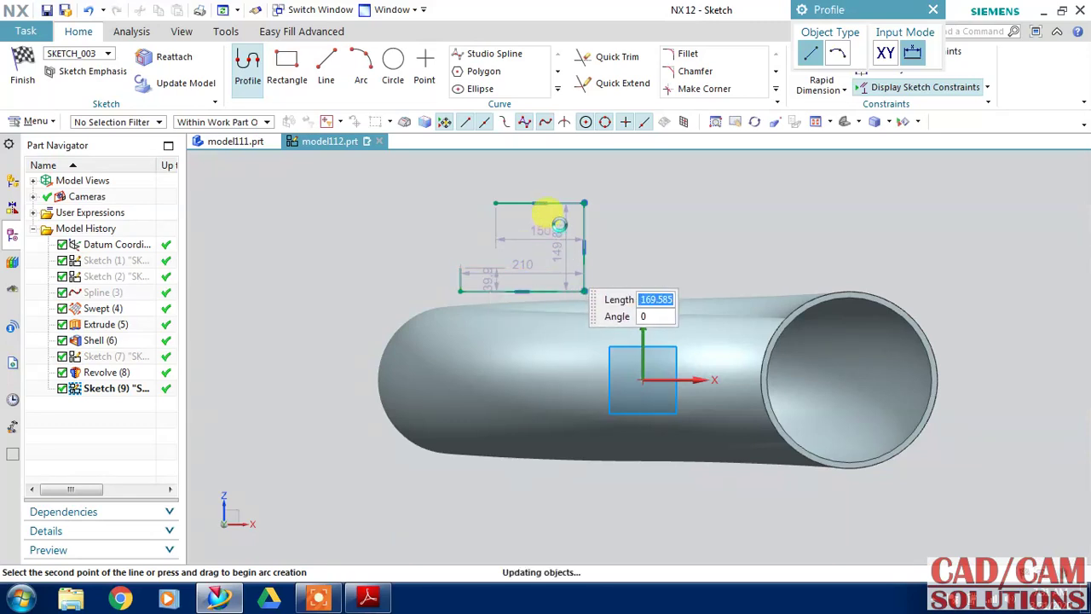
click(559, 222)
key(Return)
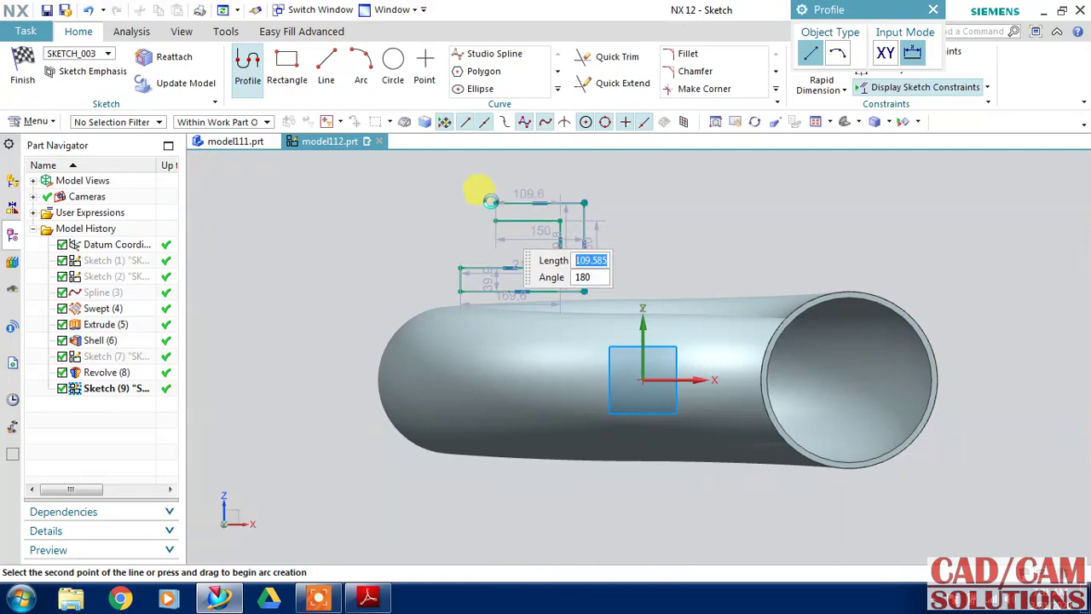
click(497, 203)
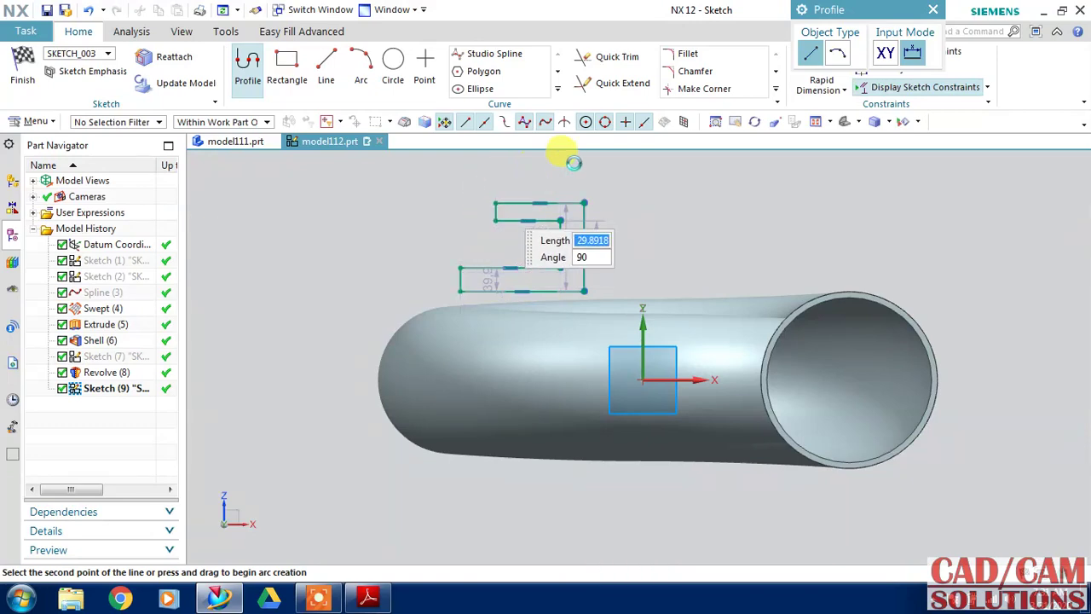
key(Escape)
scroll(499, 187, up, 2)
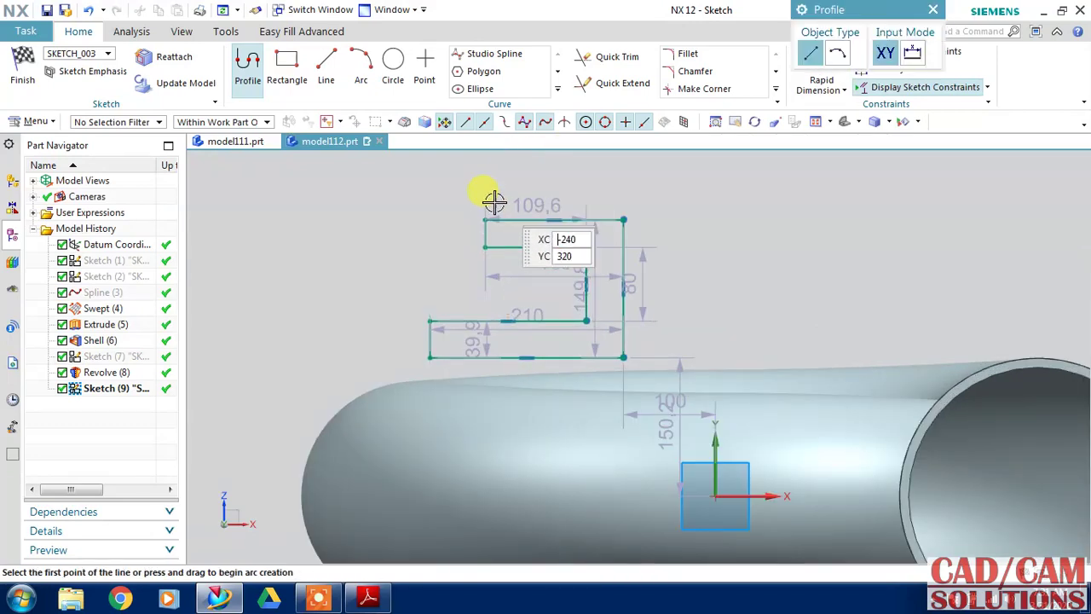
scroll(529, 226, up, 2)
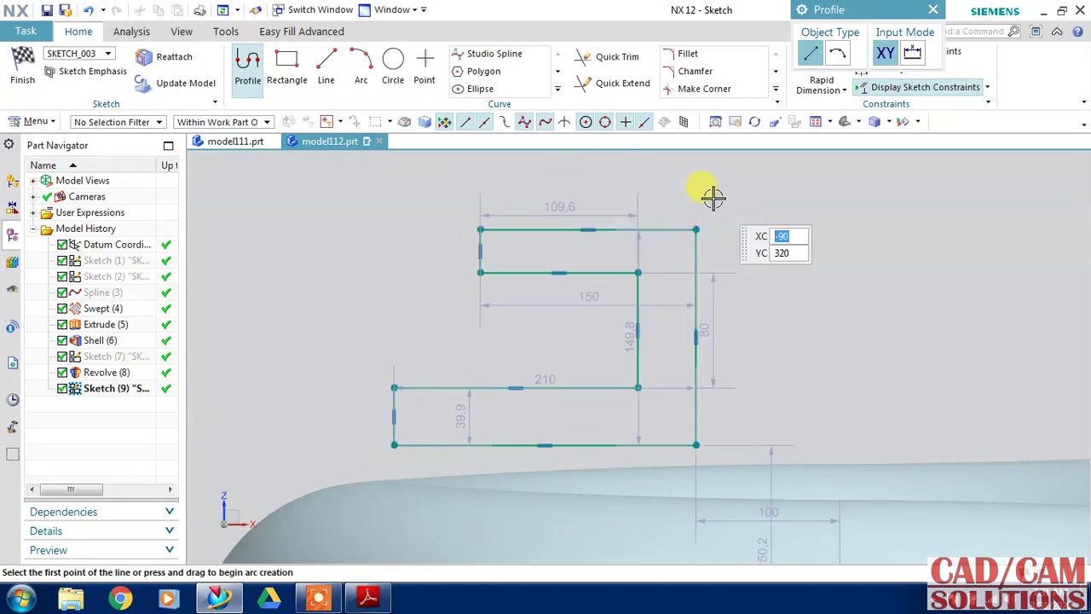
key(Escape)
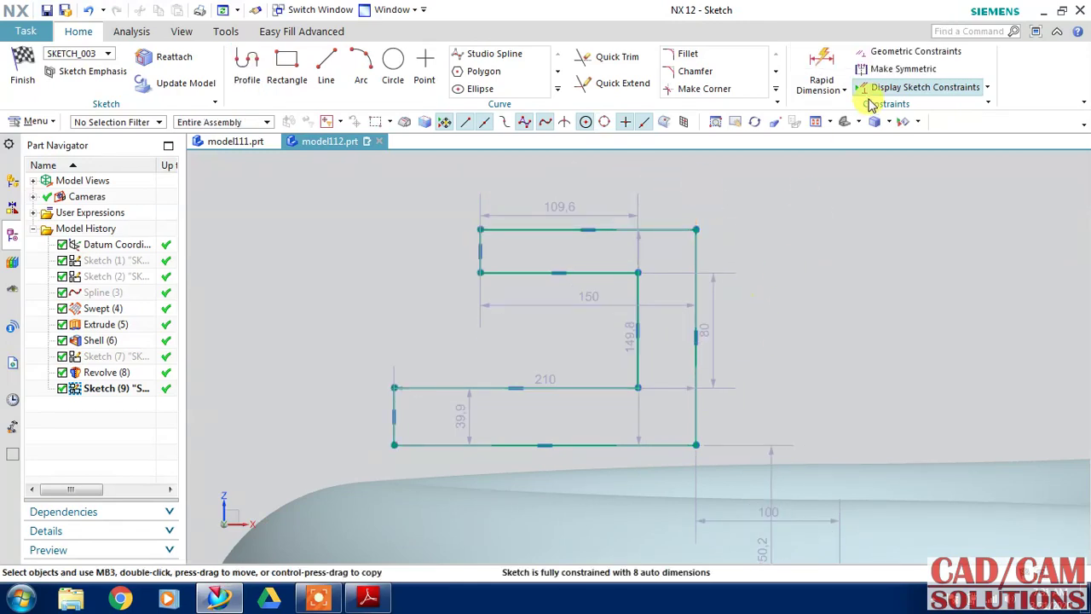
Step: Dimension the outline's right edge to 80 with Rapid Dimension
click(820, 56)
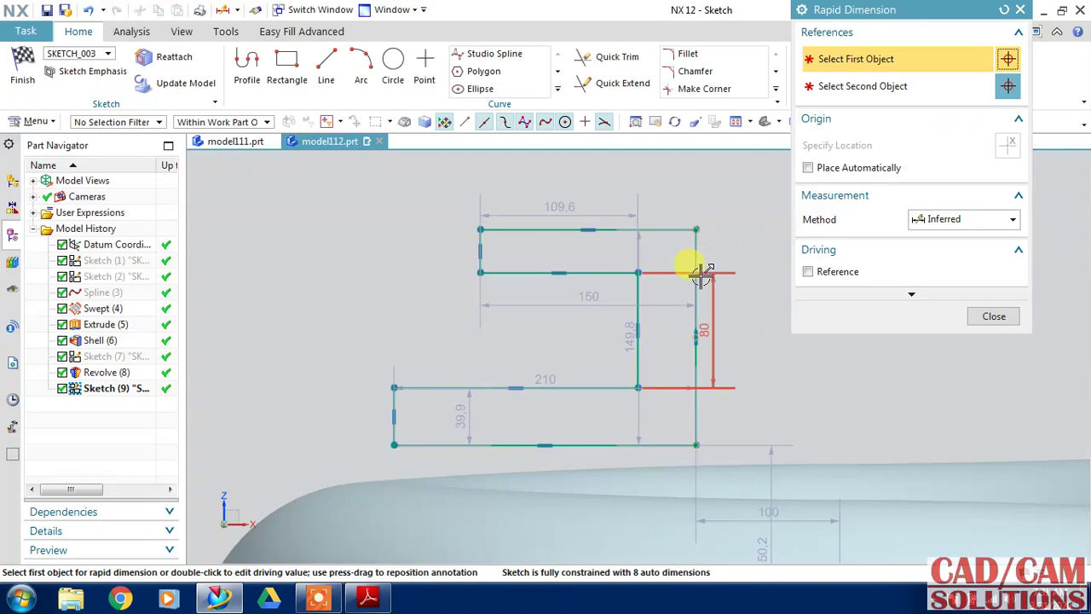
click(694, 238)
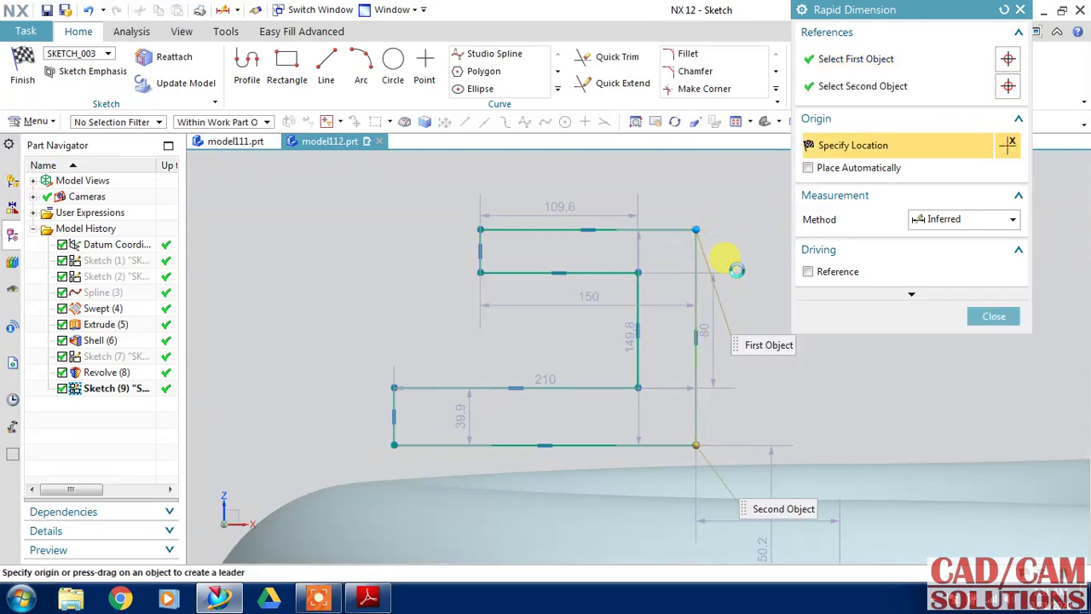
click(732, 254)
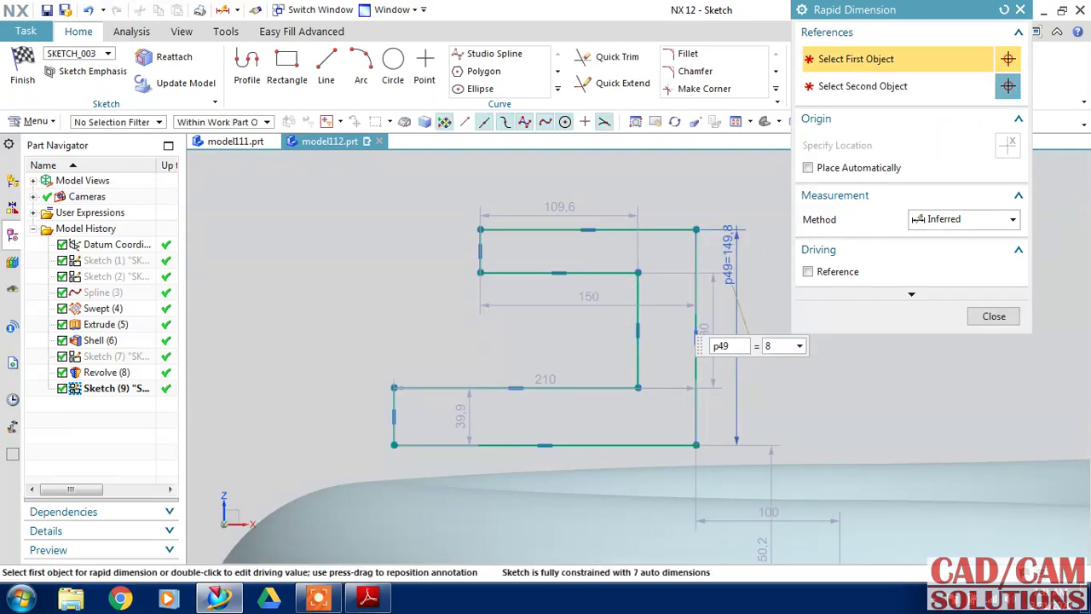
text(80)
key(Return)
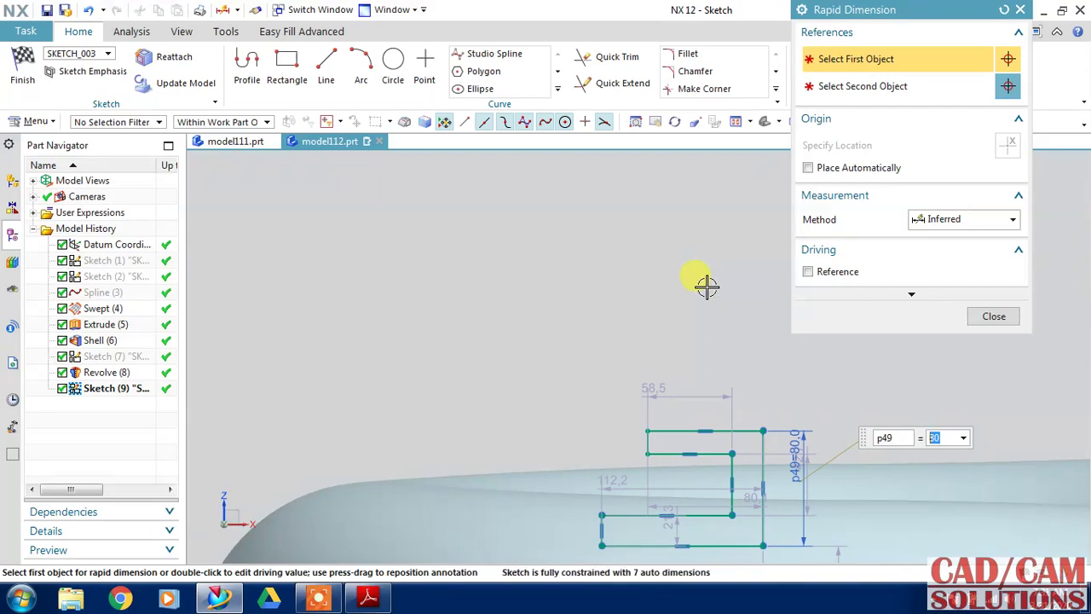
Step: Set the upper slot height to 15
shift+middle_drag(706, 294, 586, 158)
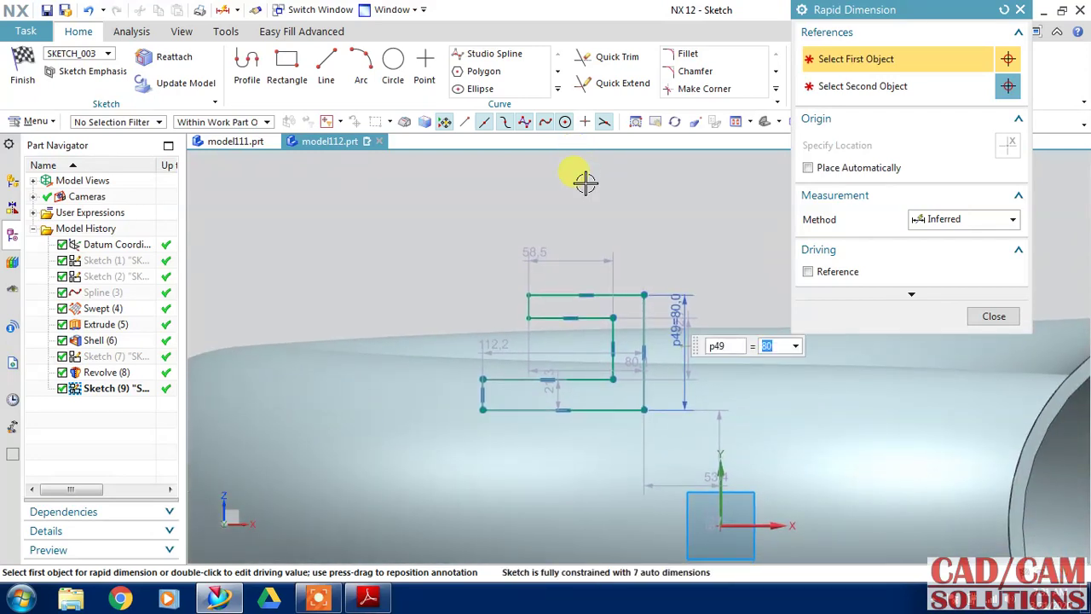
click(558, 295)
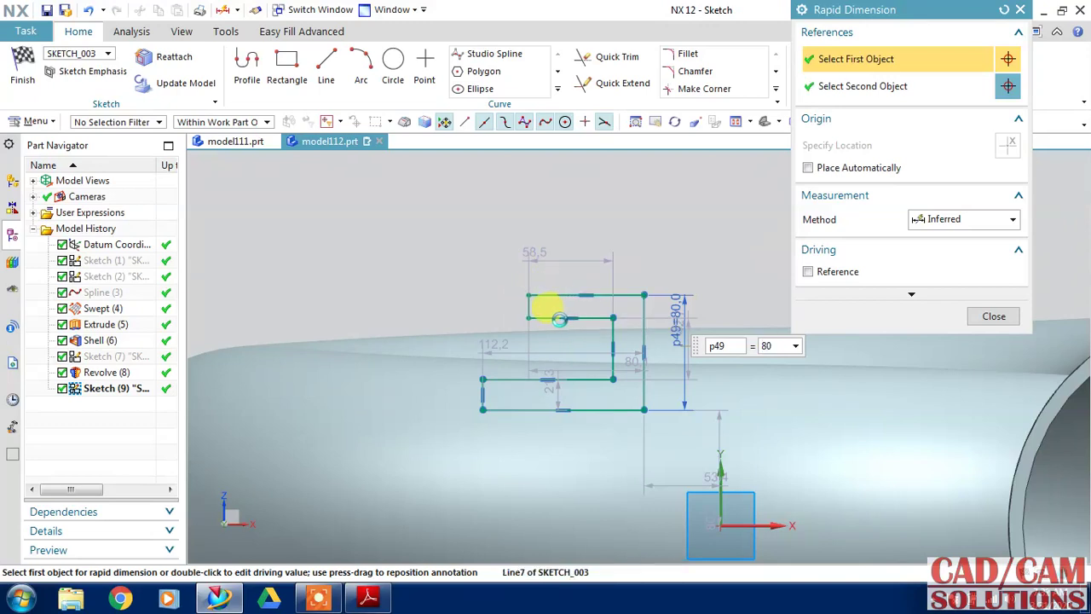
click(554, 318)
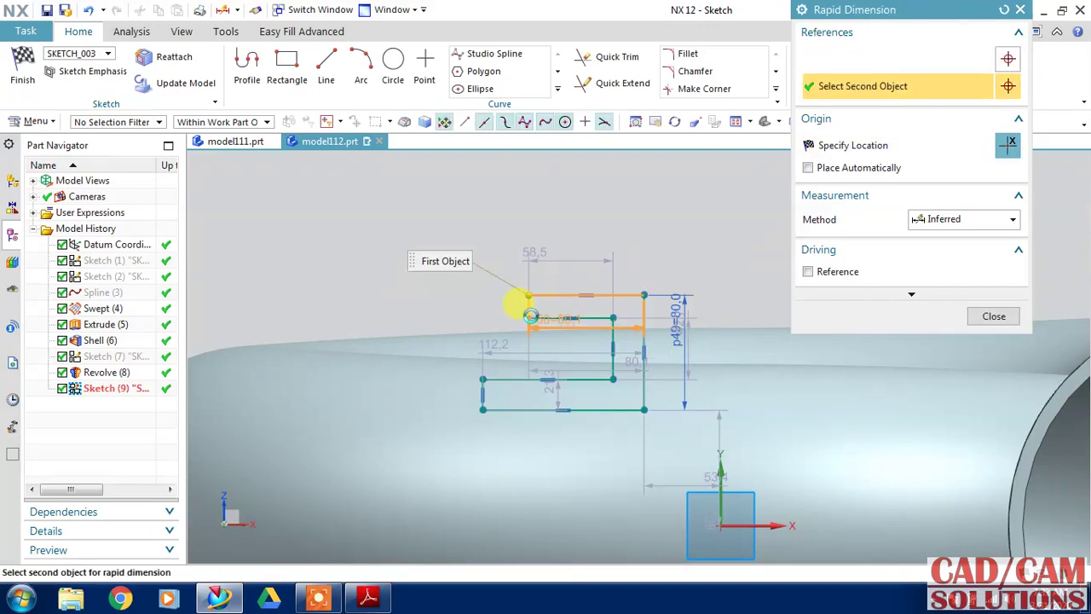
click(470, 304)
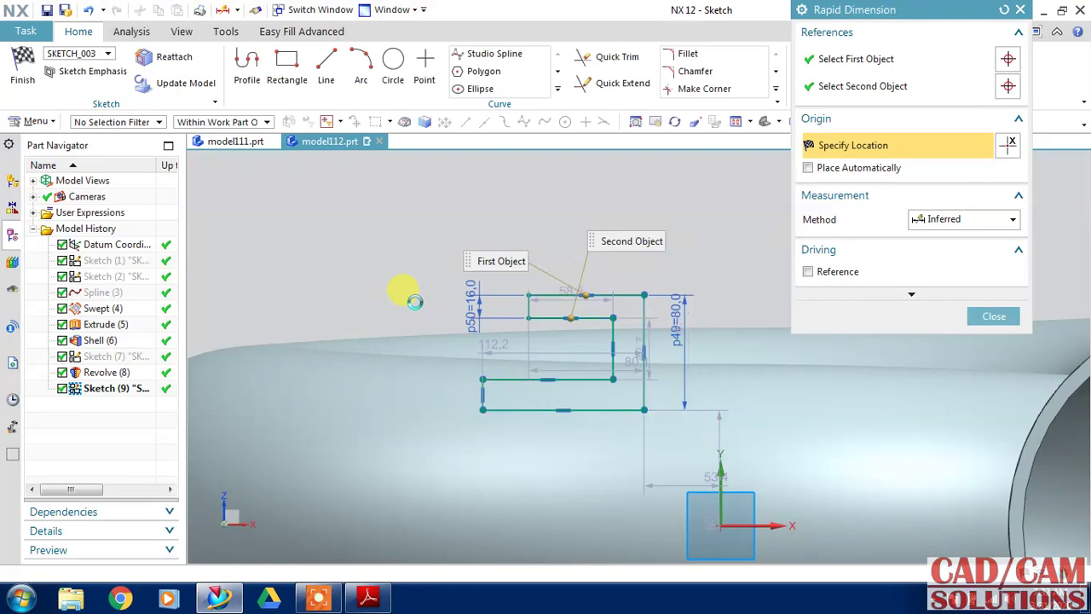
text(15)
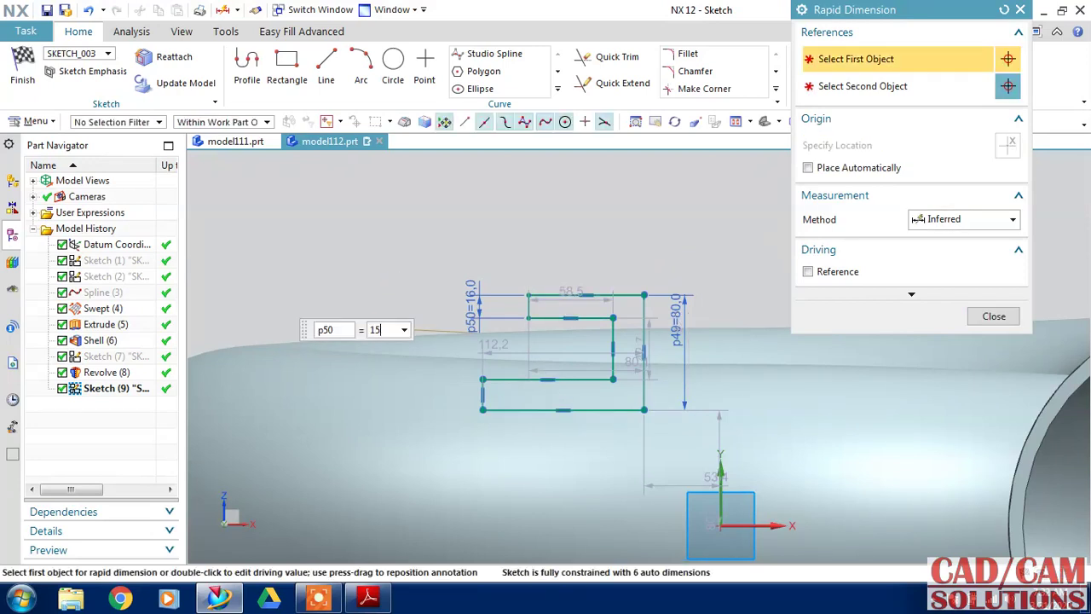
key(Return)
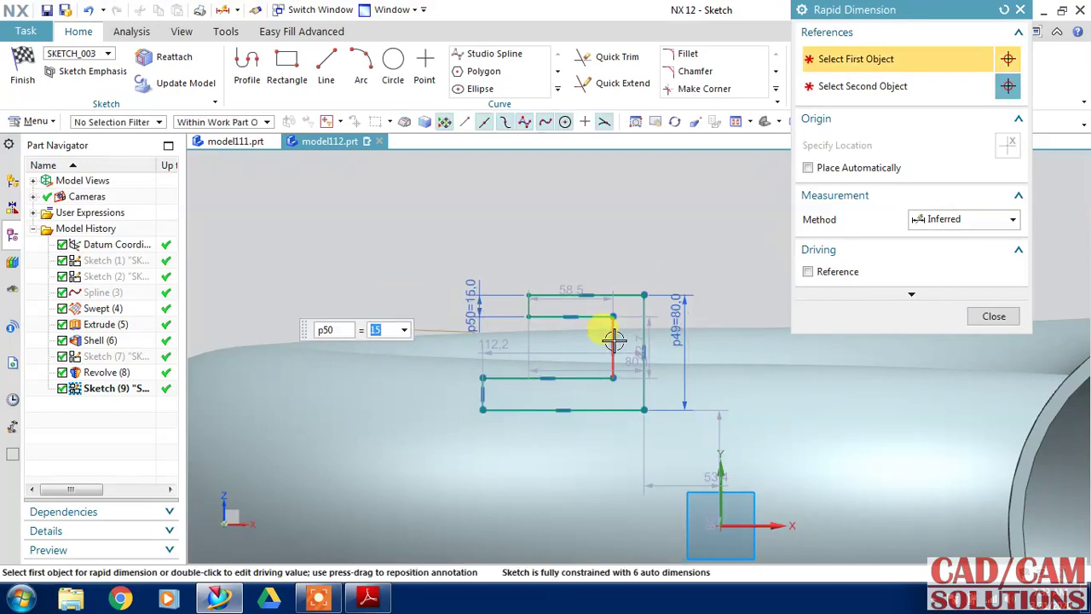
Step: Set the wall thickness to 10 and place a dimension on the lower step height
click(644, 331)
click(640, 287)
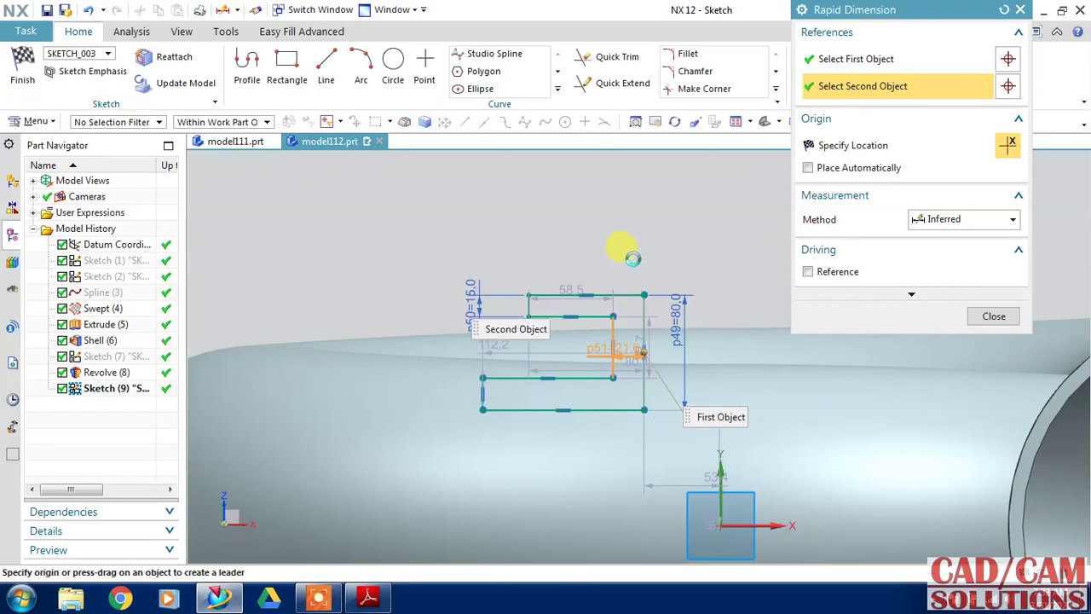
click(625, 237)
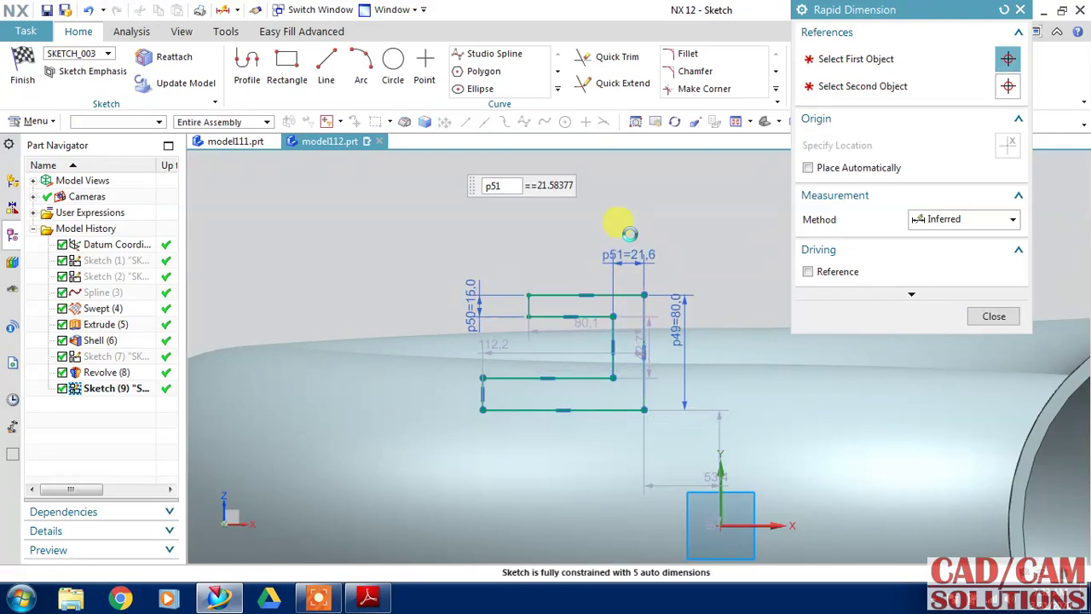
text(10)
key(Return)
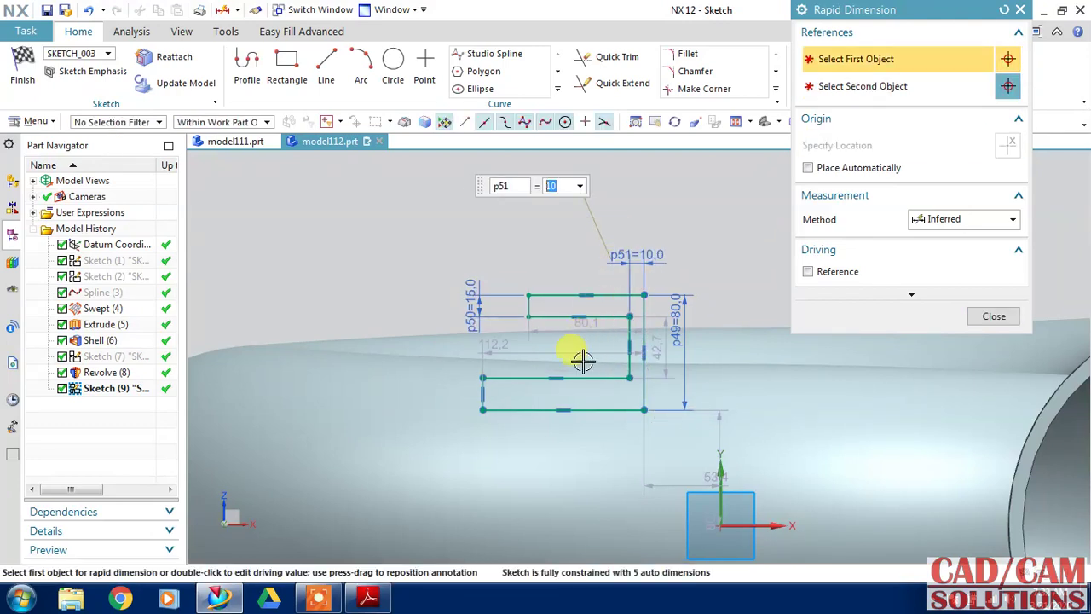
click(528, 378)
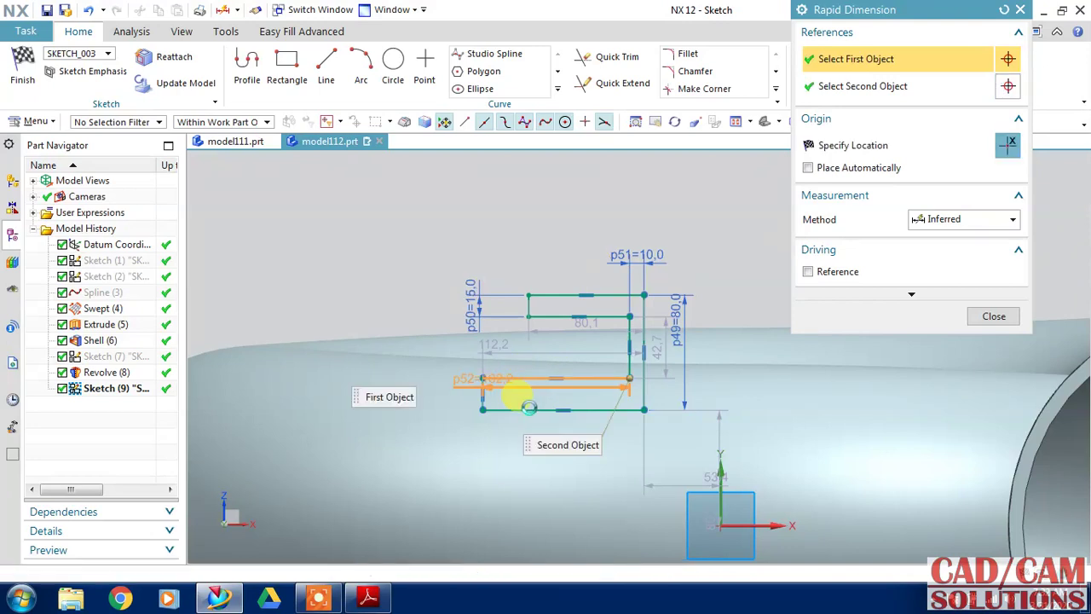
click(527, 409)
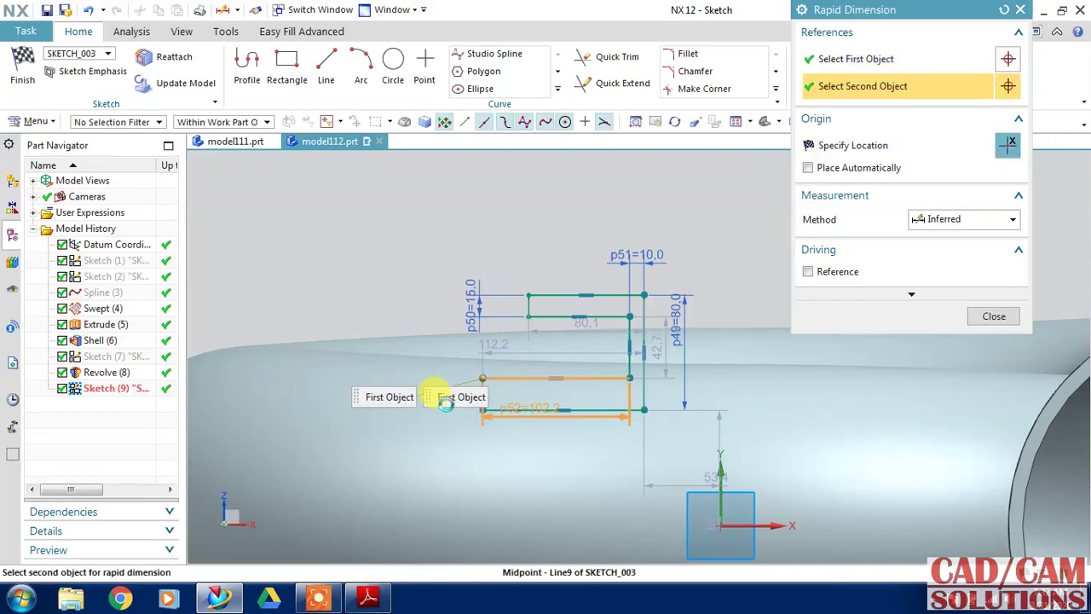
click(420, 401)
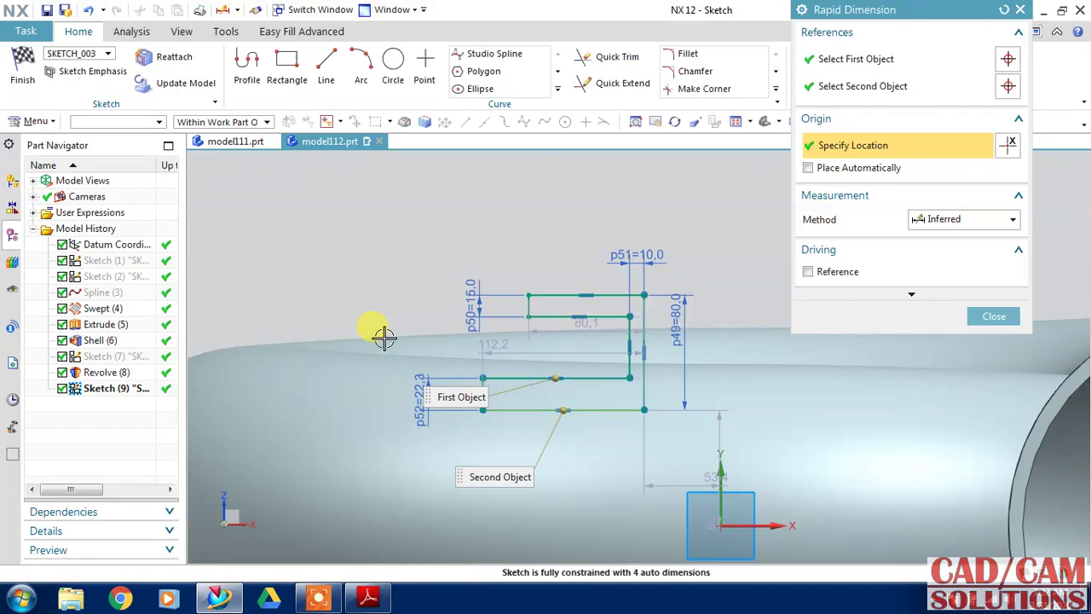
text(12)
Step: Set the lower step to 12 and dimension the outline from the origin, with p54 as 90
key(Return)
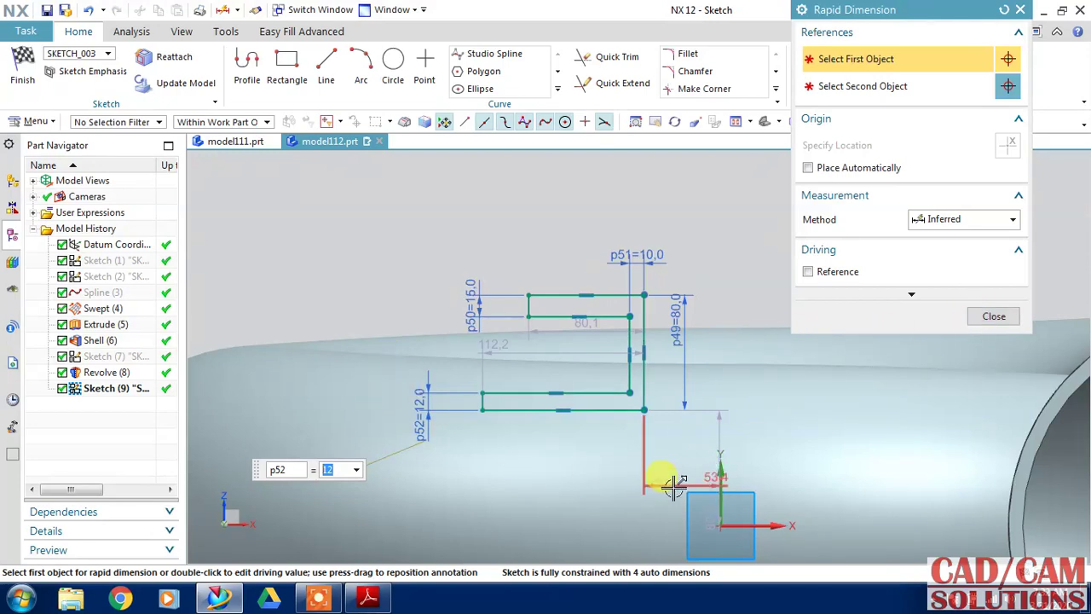
click(675, 483)
text(160)
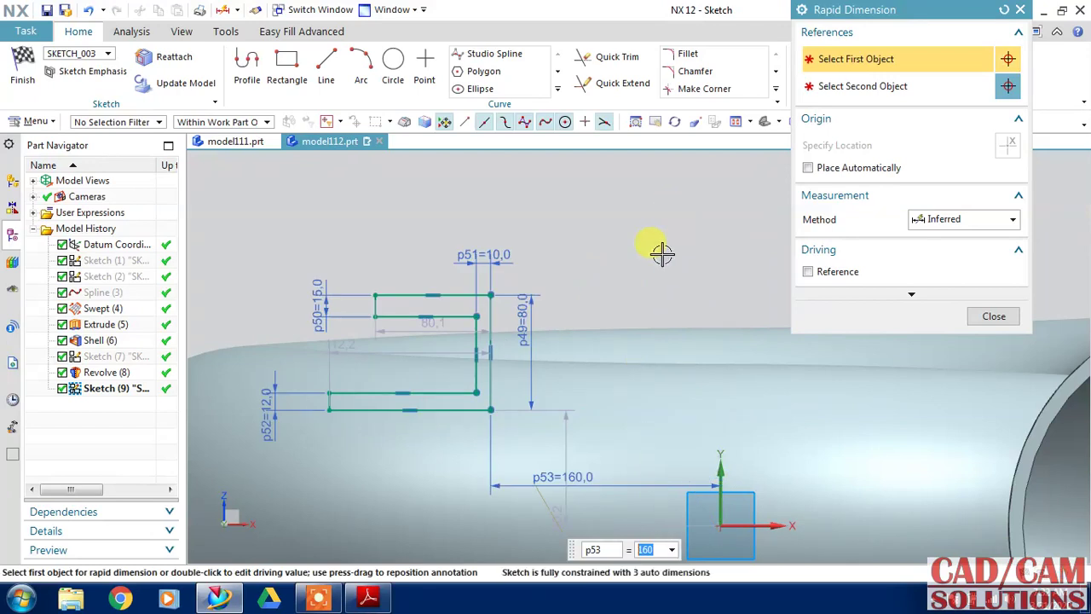
click(570, 437)
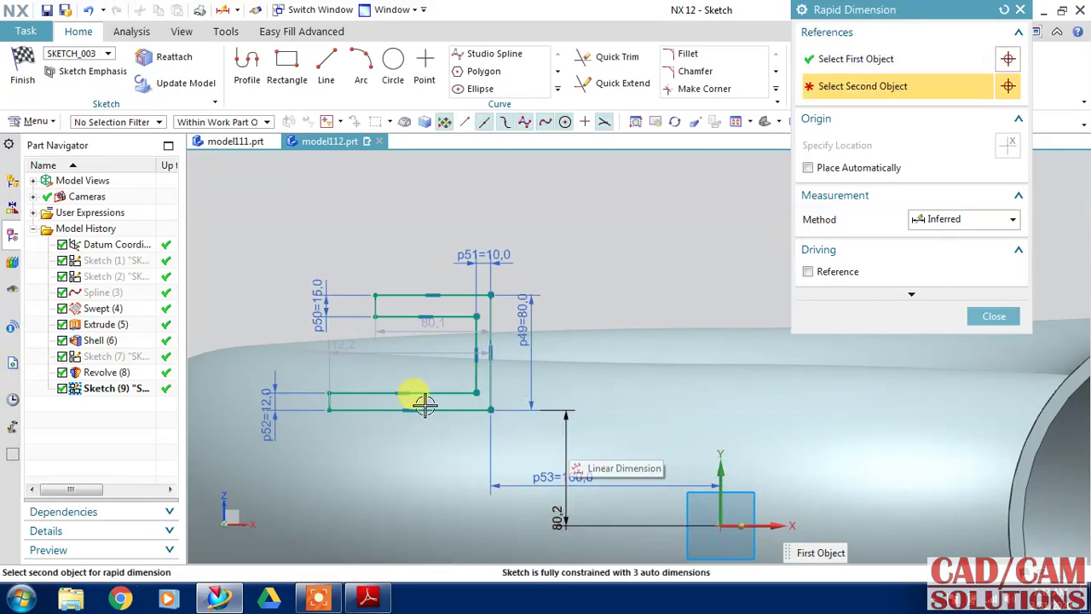
click(321, 394)
click(321, 393)
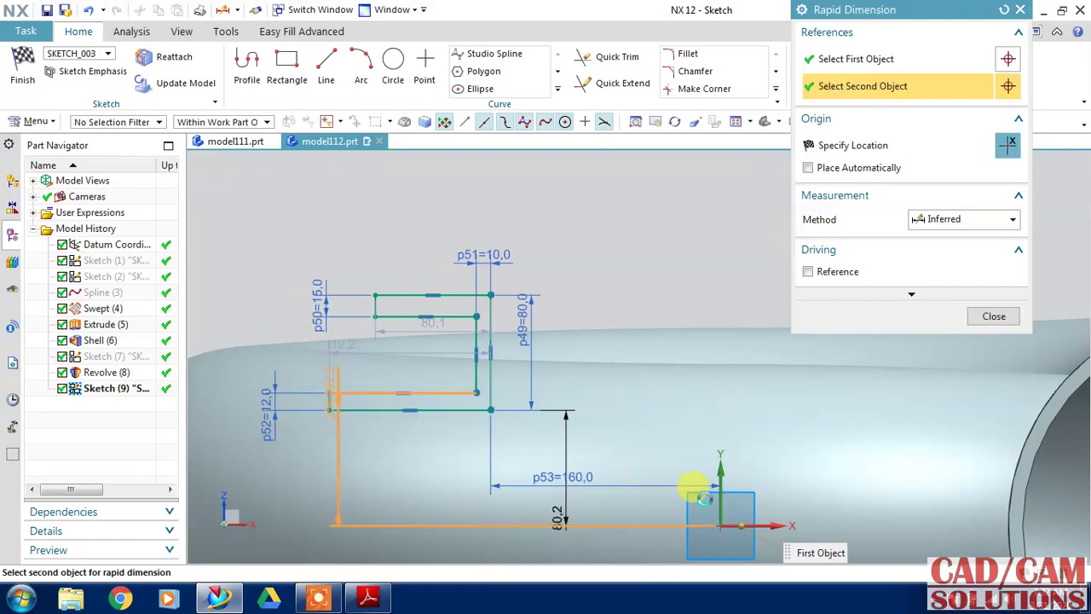
click(633, 436)
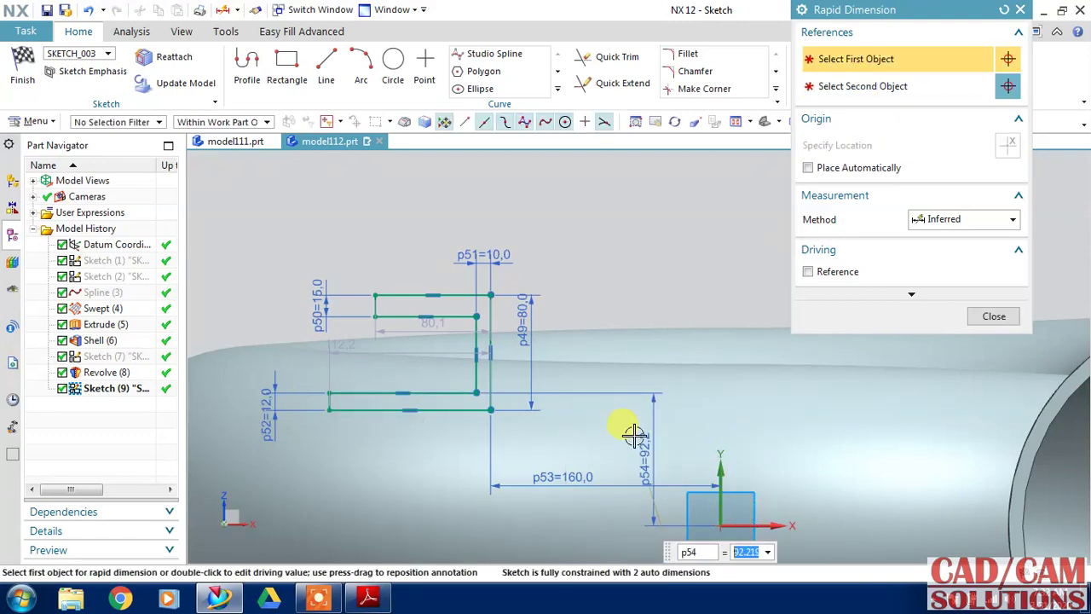
text(90)
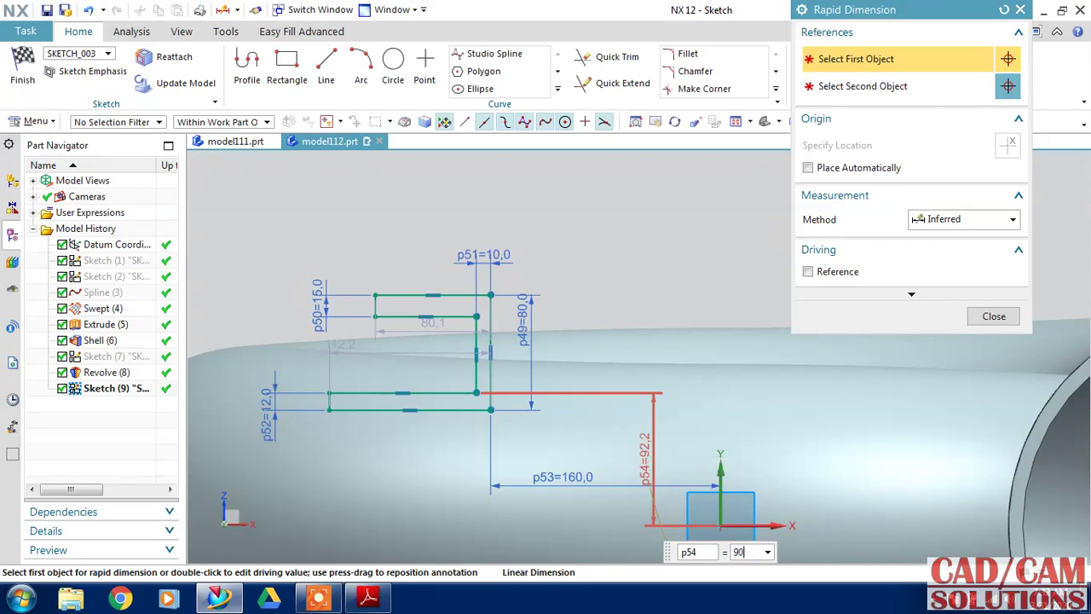
key(Return)
Step: Add the overall 240 and 280 width dimensions and close the dimension tool
click(978, 317)
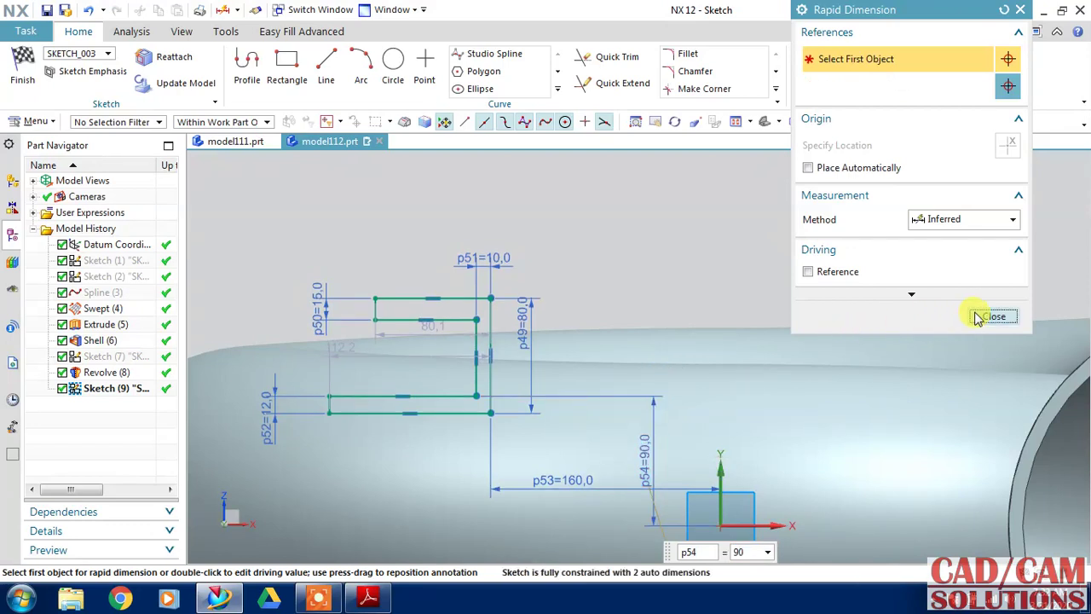
key(d)
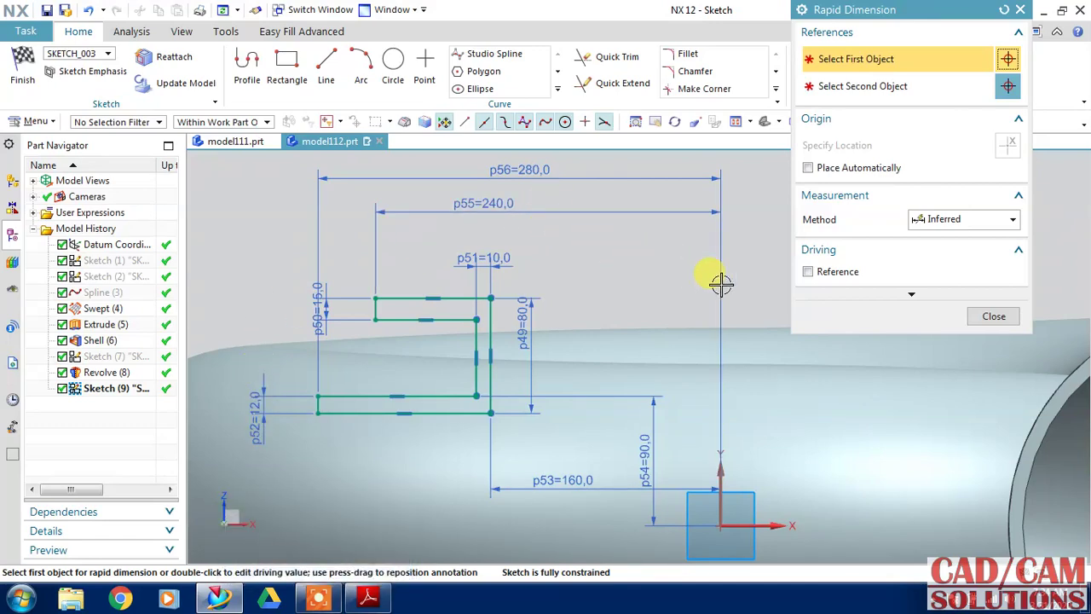
click(991, 316)
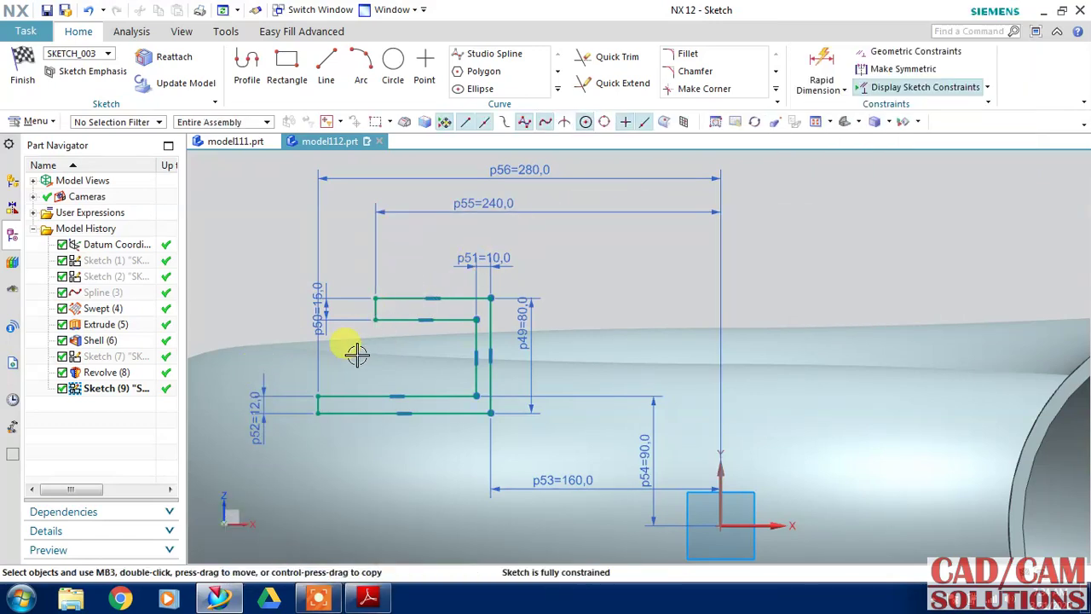
Step: Fillet the inner top, inner bottom, bottom-right and bottom-left corners at radius 5
scroll(268, 358, up, 1)
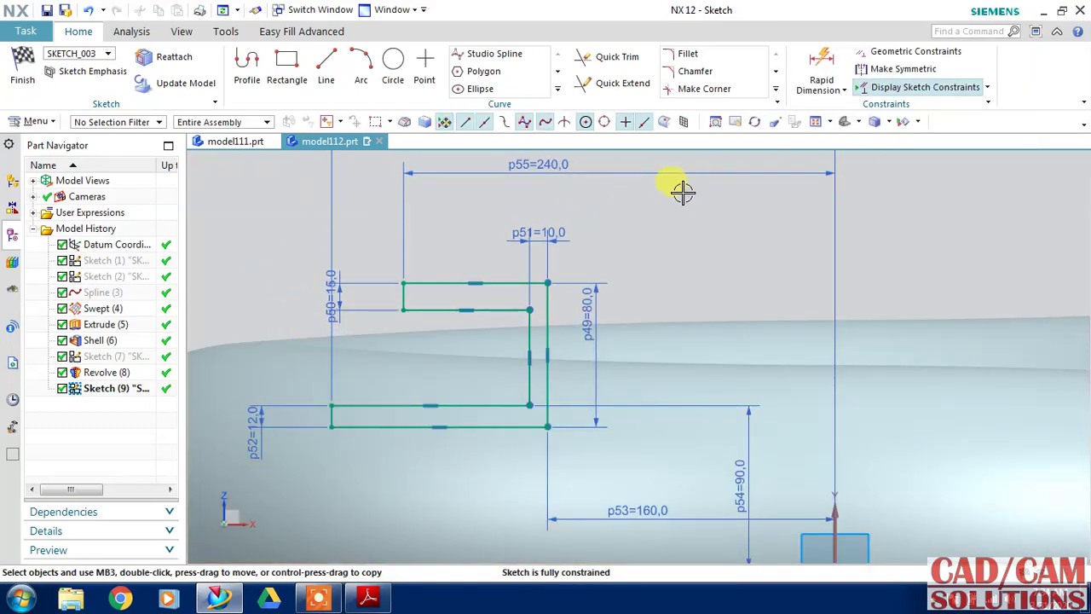
click(688, 53)
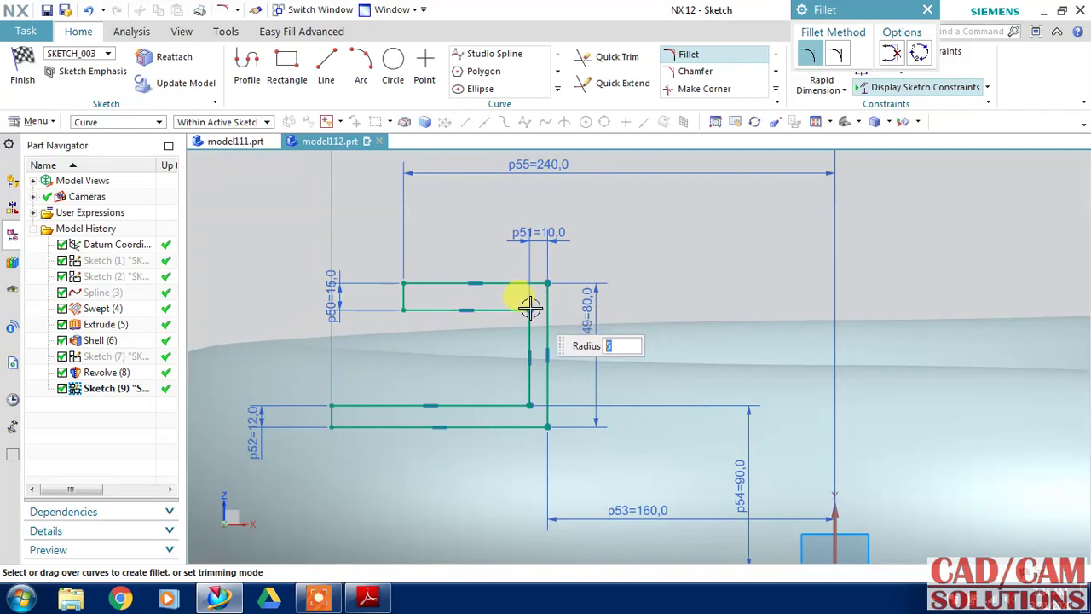
drag(528, 303, 584, 292)
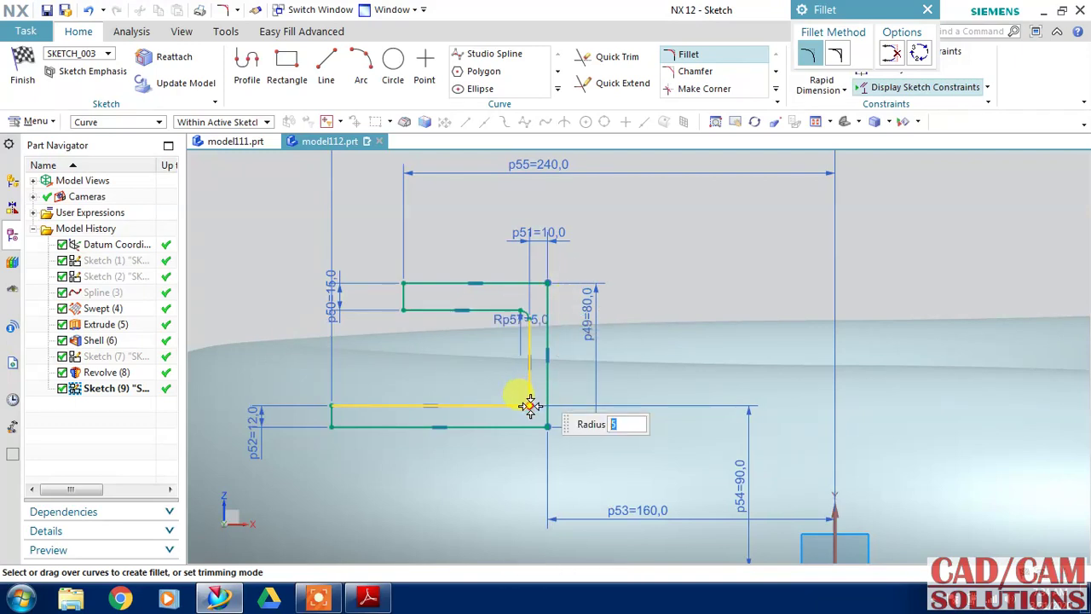
click(530, 406)
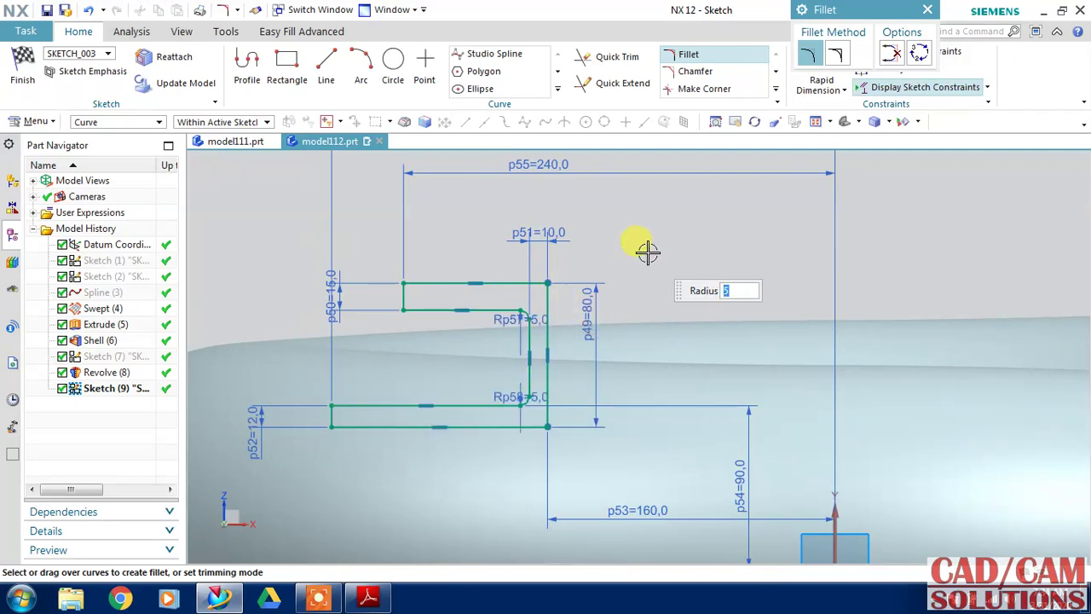
click(547, 427)
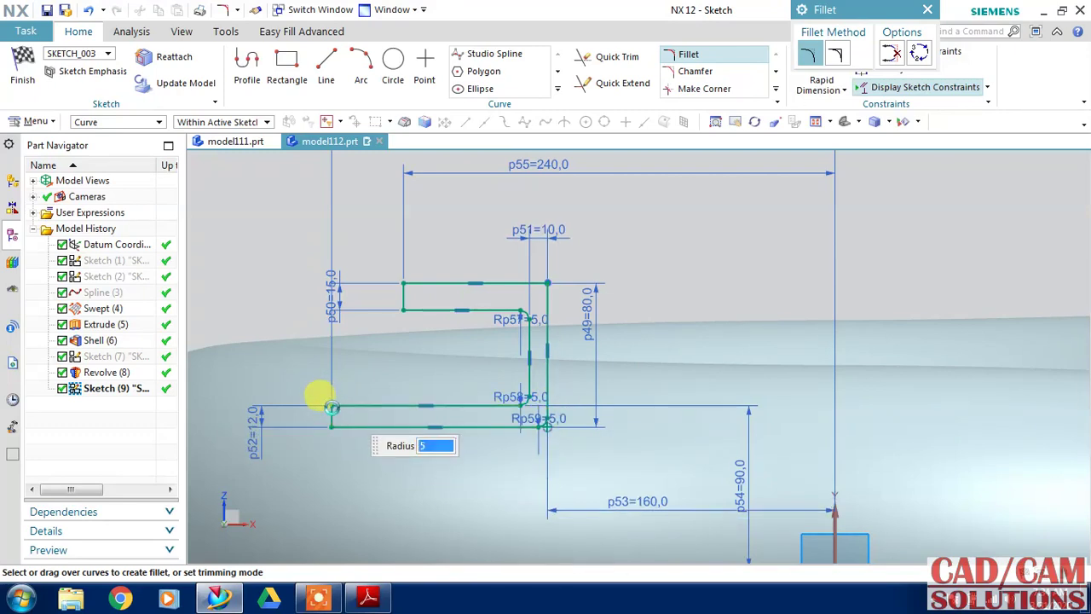
click(331, 407)
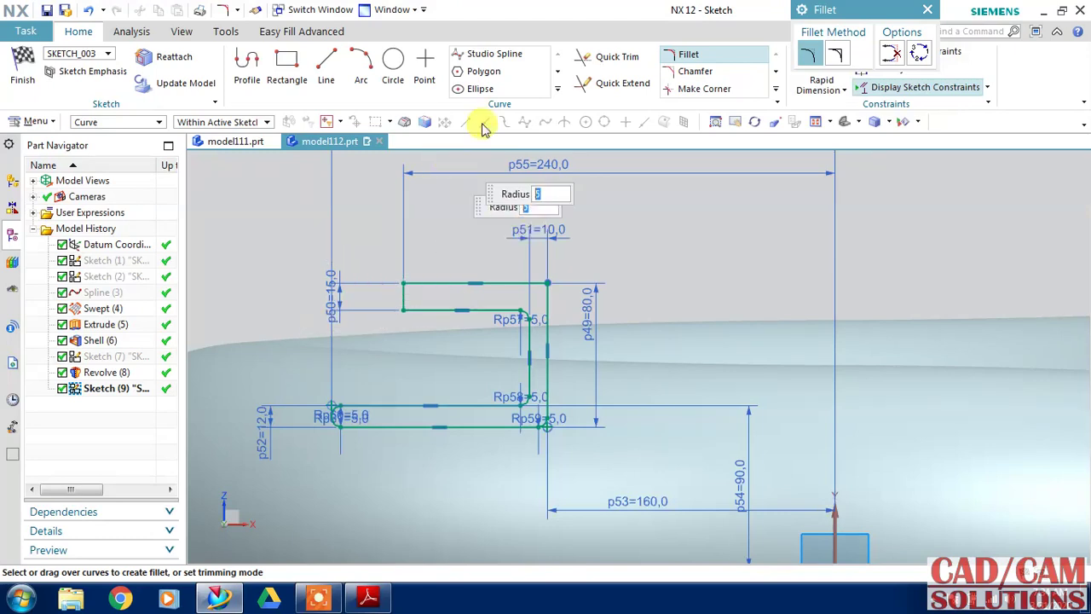
Step: Chamfer the top-left, top-right and inner left corners with symmetric 5 mm chamfers
click(694, 72)
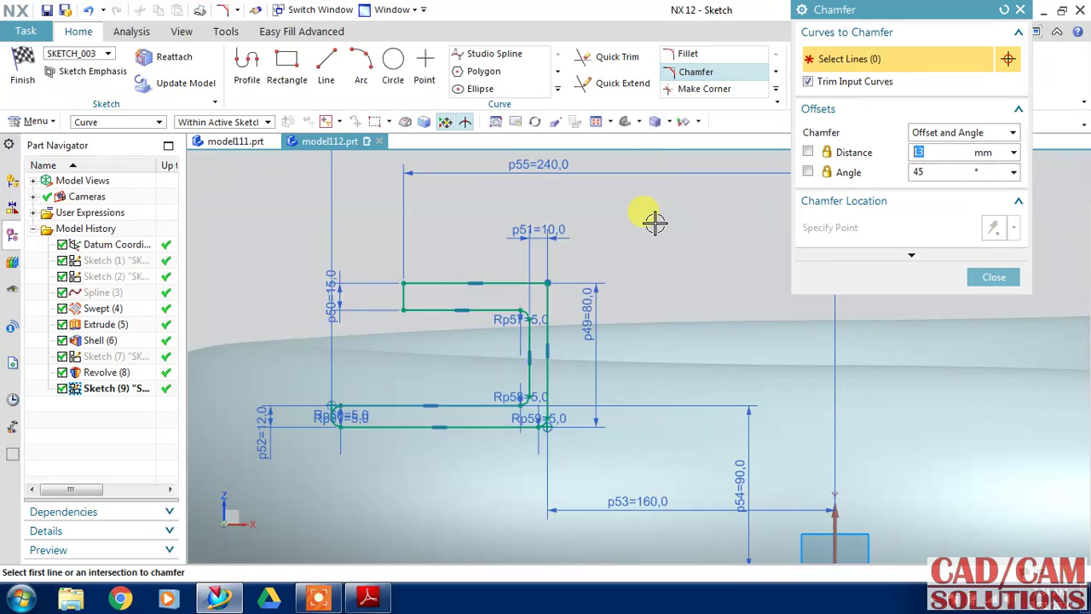
click(938, 132)
click(933, 149)
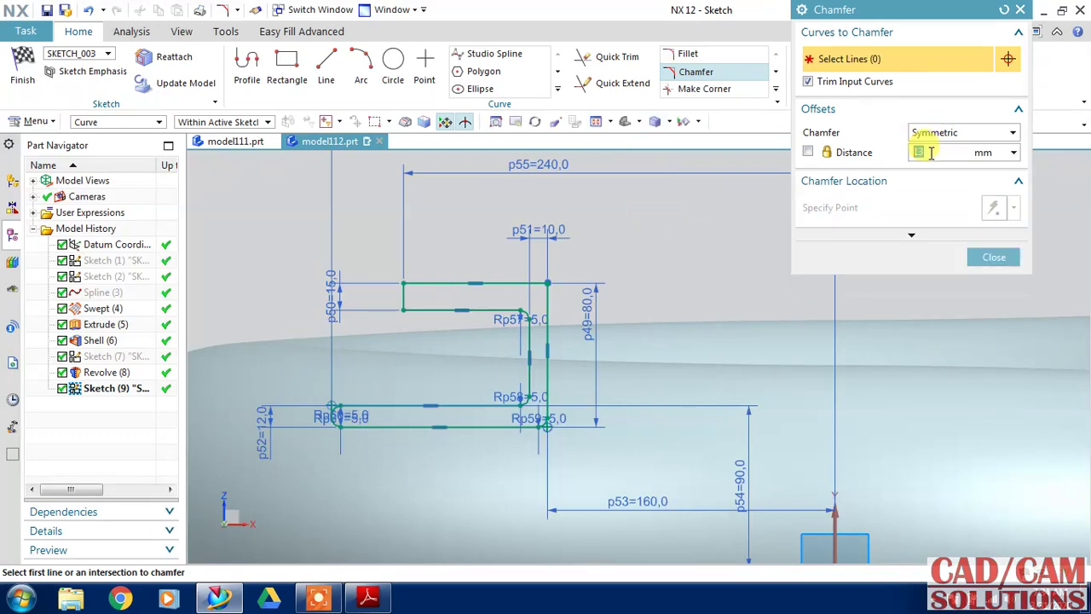
click(807, 152)
click(404, 283)
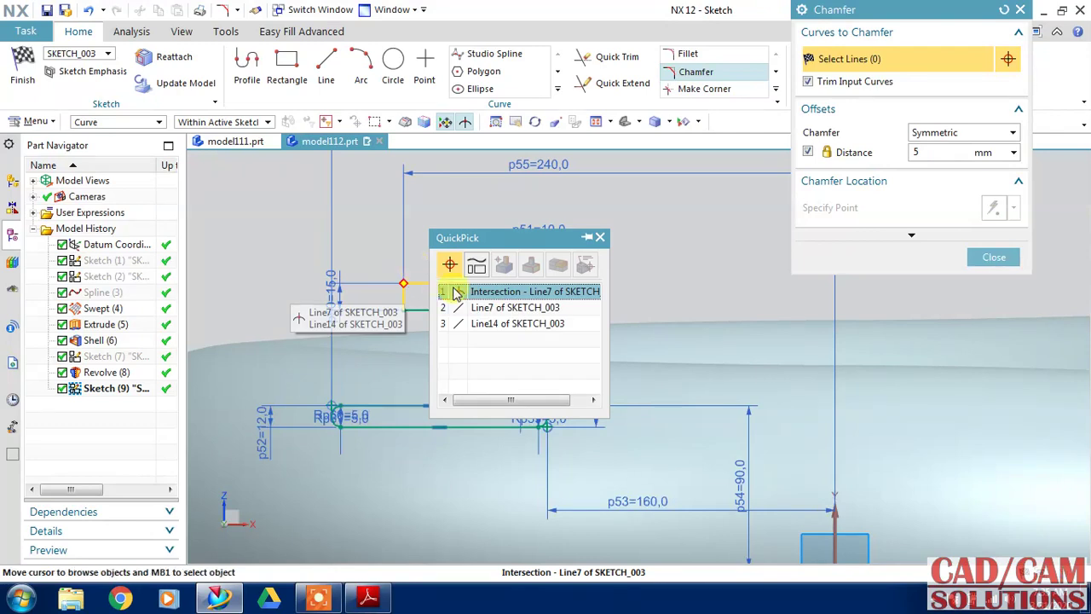
click(450, 288)
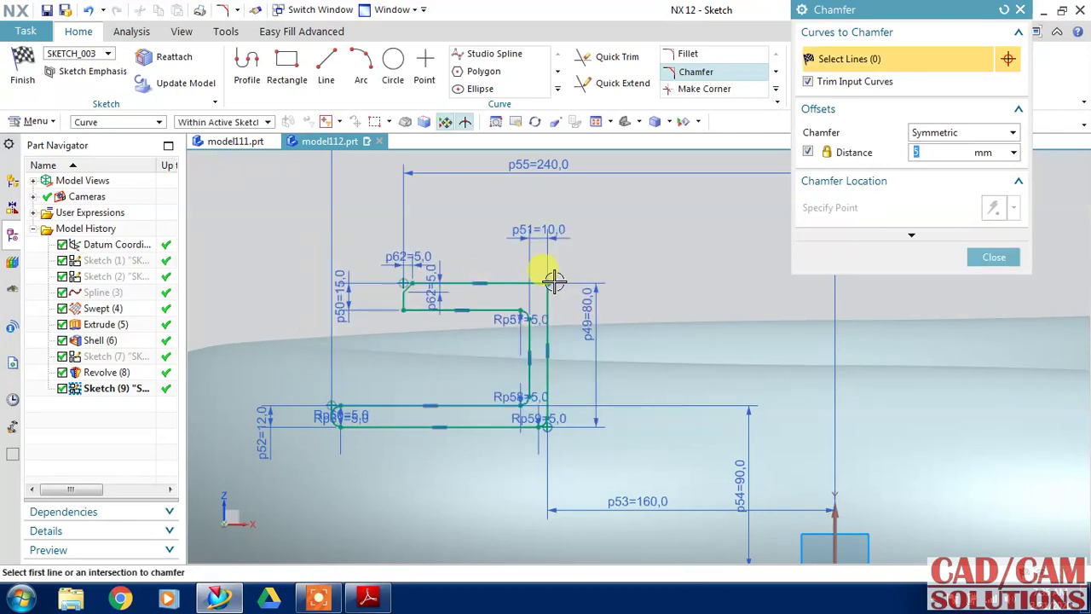
click(547, 281)
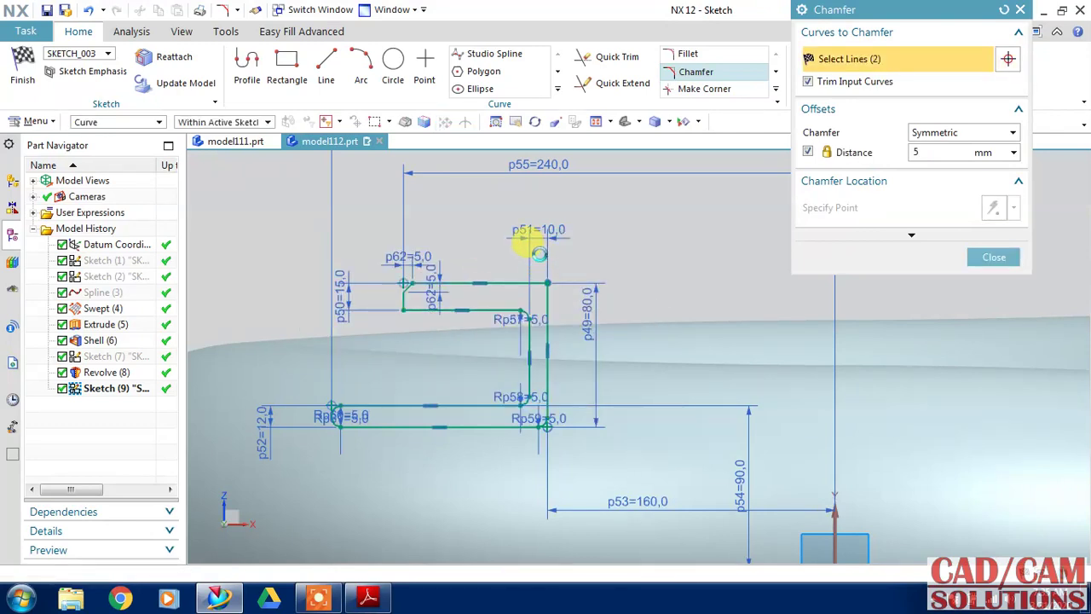
click(402, 309)
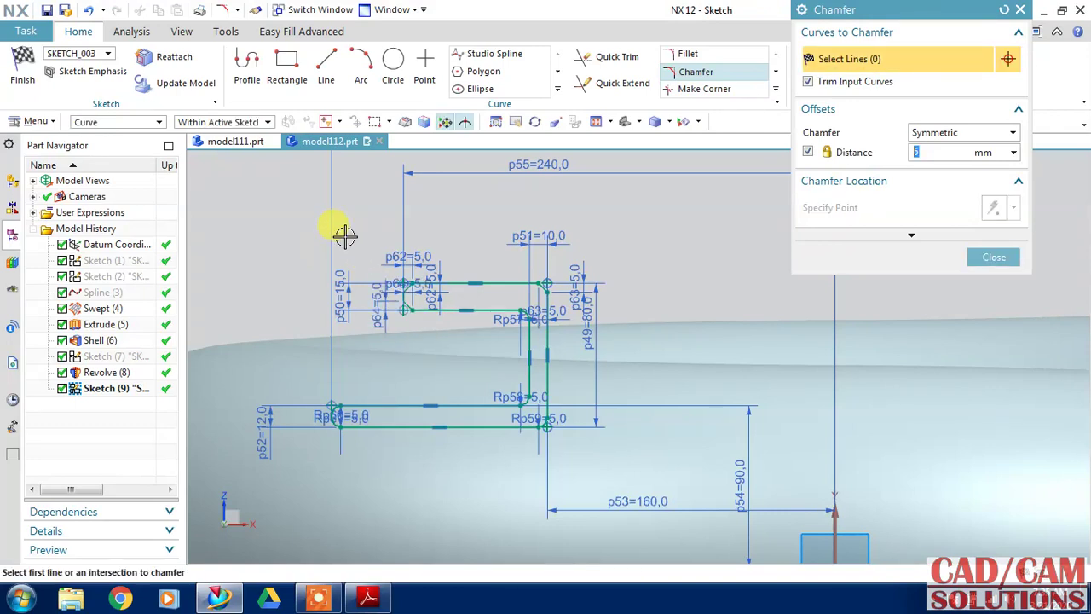
click(993, 258)
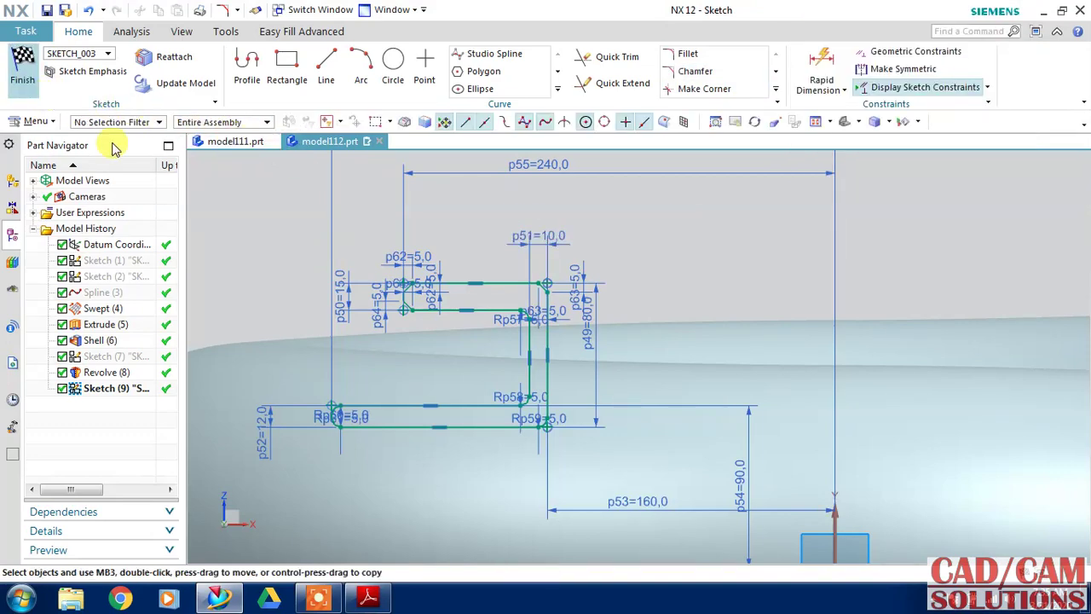
Step: Finish the sketch and revolve the profile 360° about the Z axis, uniting it with the casing
click(23, 68)
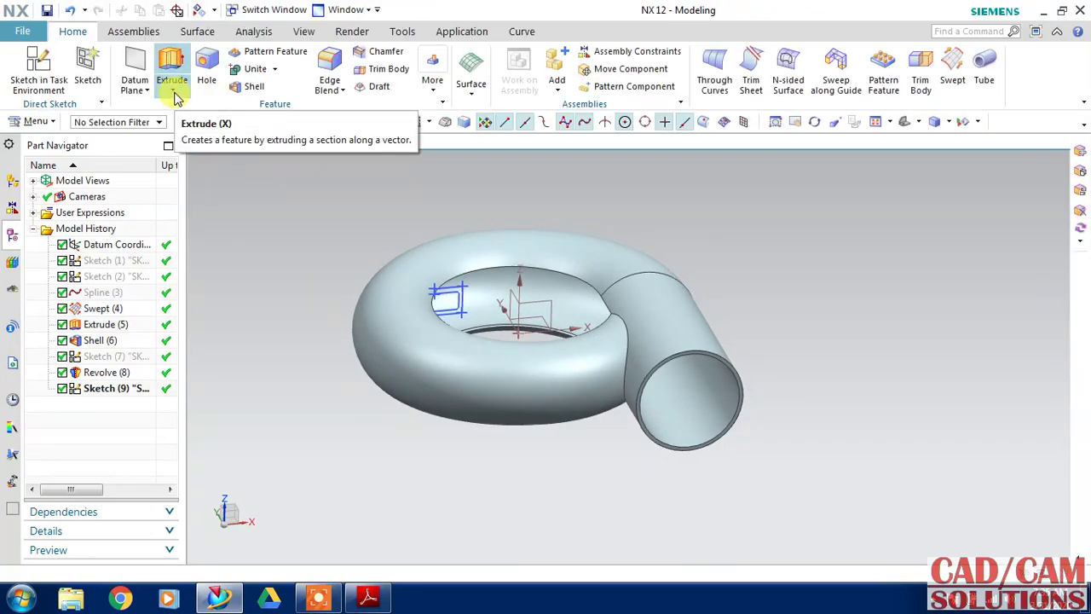
click(173, 94)
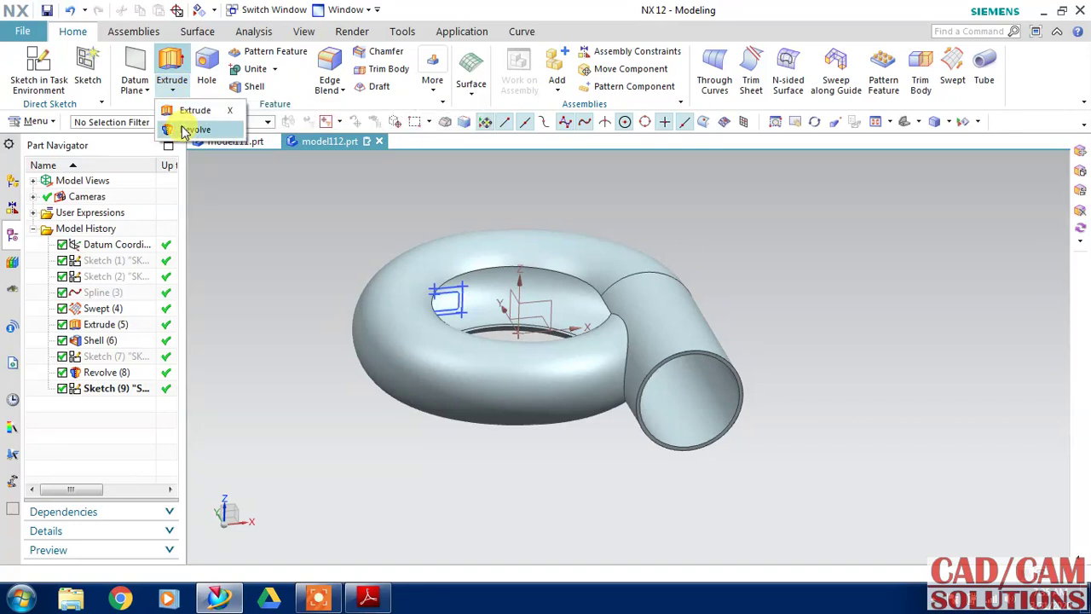
click(195, 128)
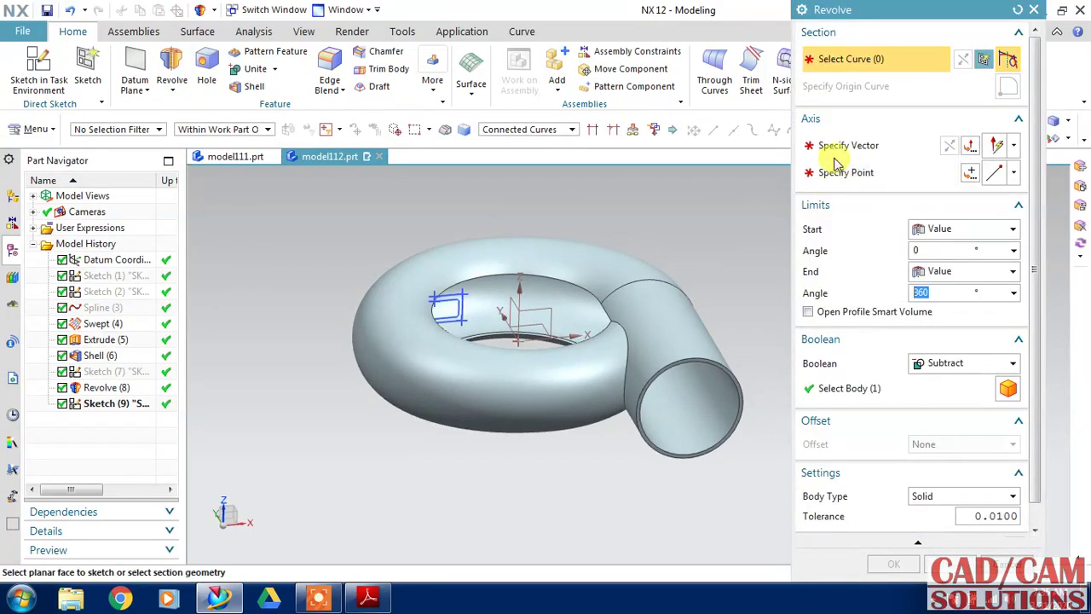
click(518, 128)
click(518, 157)
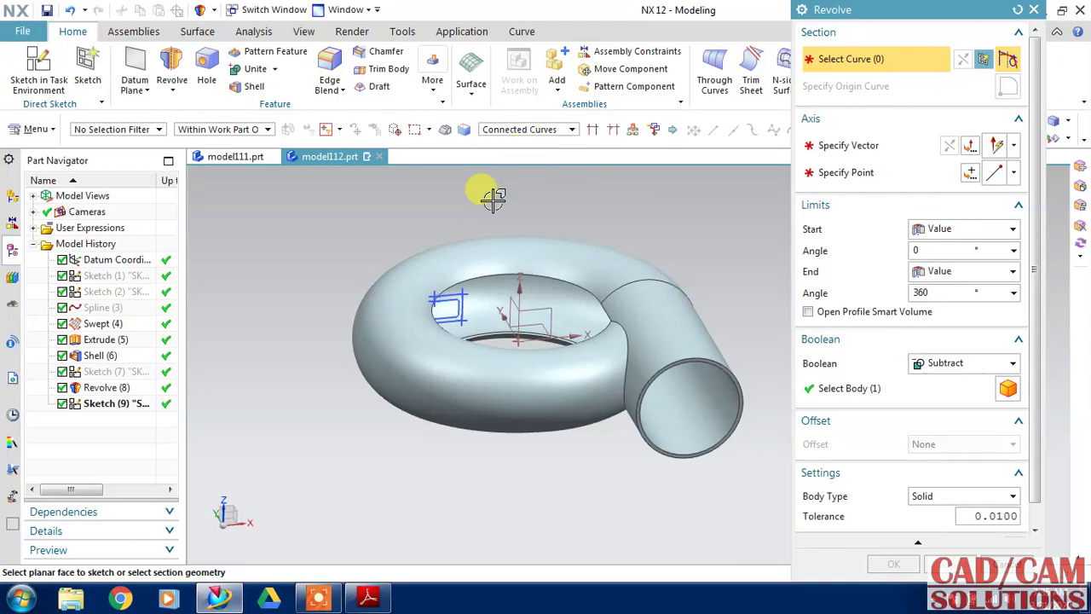
click(453, 296)
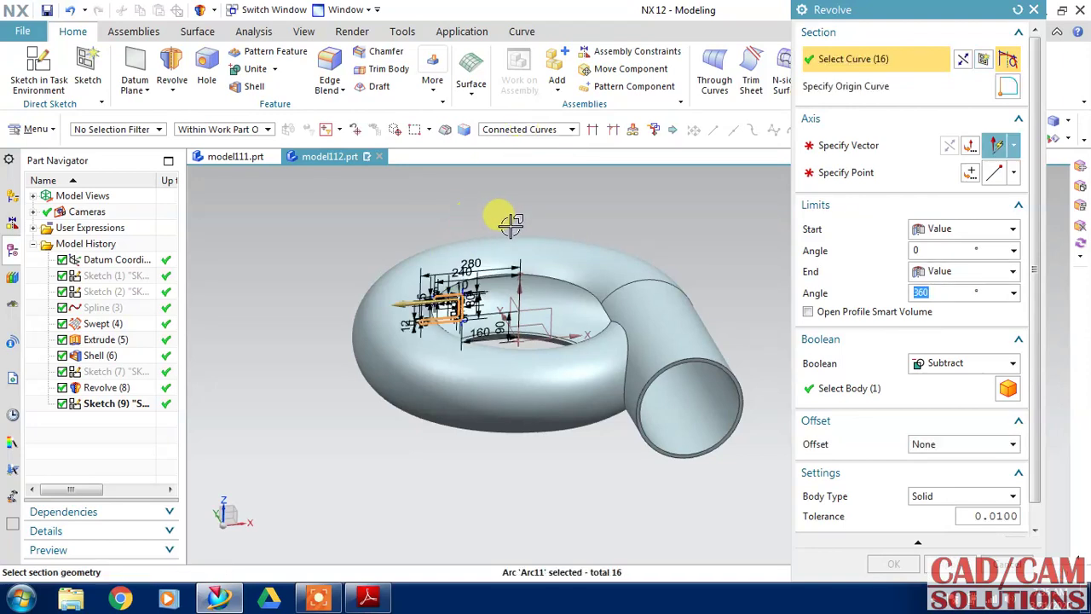
click(887, 154)
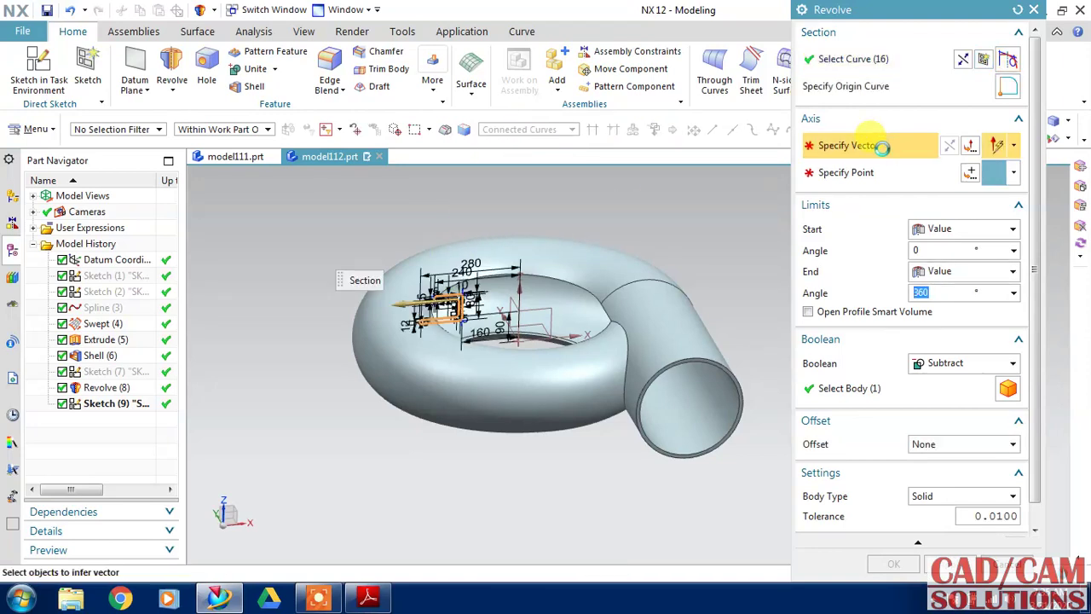
click(519, 295)
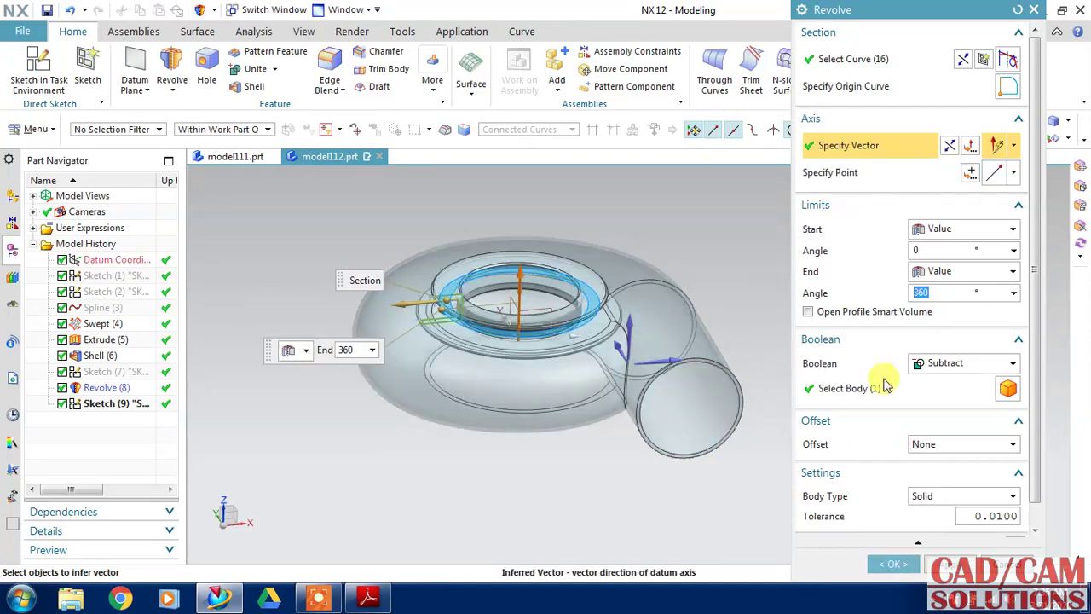
click(951, 363)
click(937, 397)
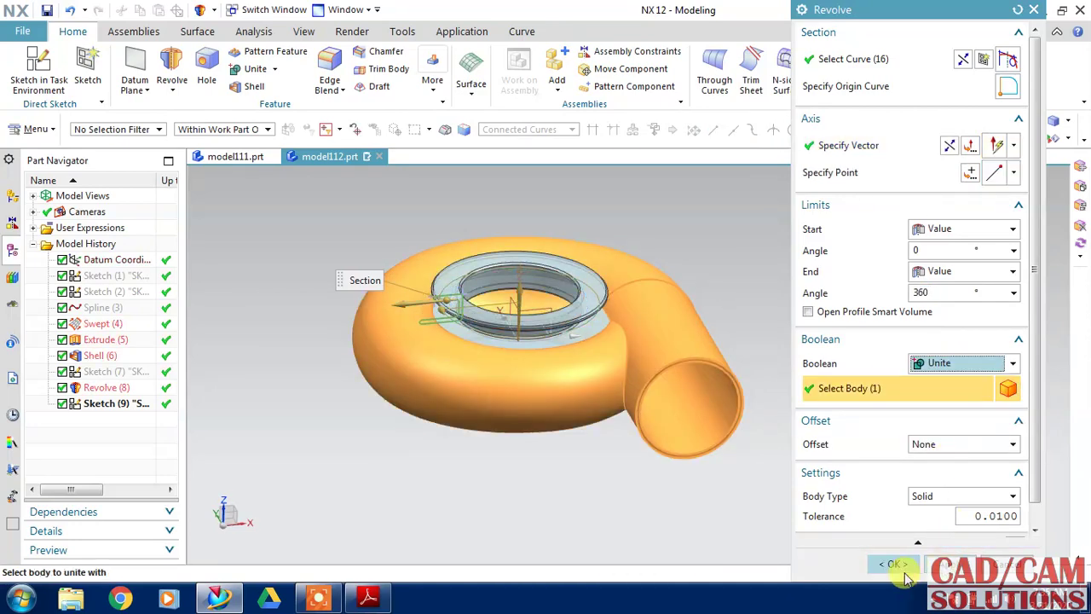
click(905, 569)
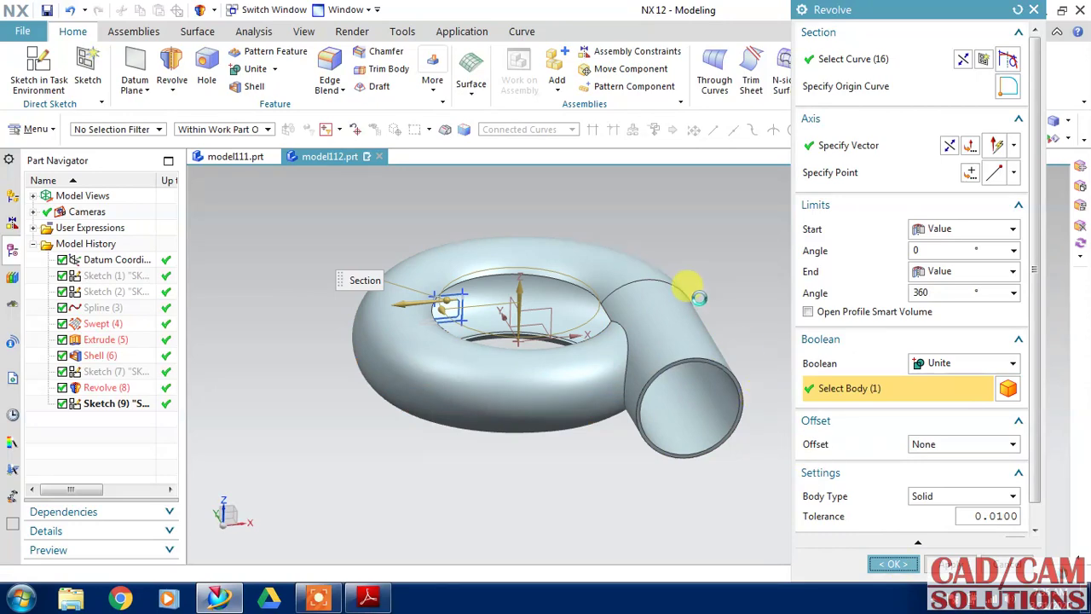
mouse_move(731, 275)
middle_down()
mouse_move(714, 219)
mouse_move(724, 254)
mouse_move(662, 313)
middle_up()
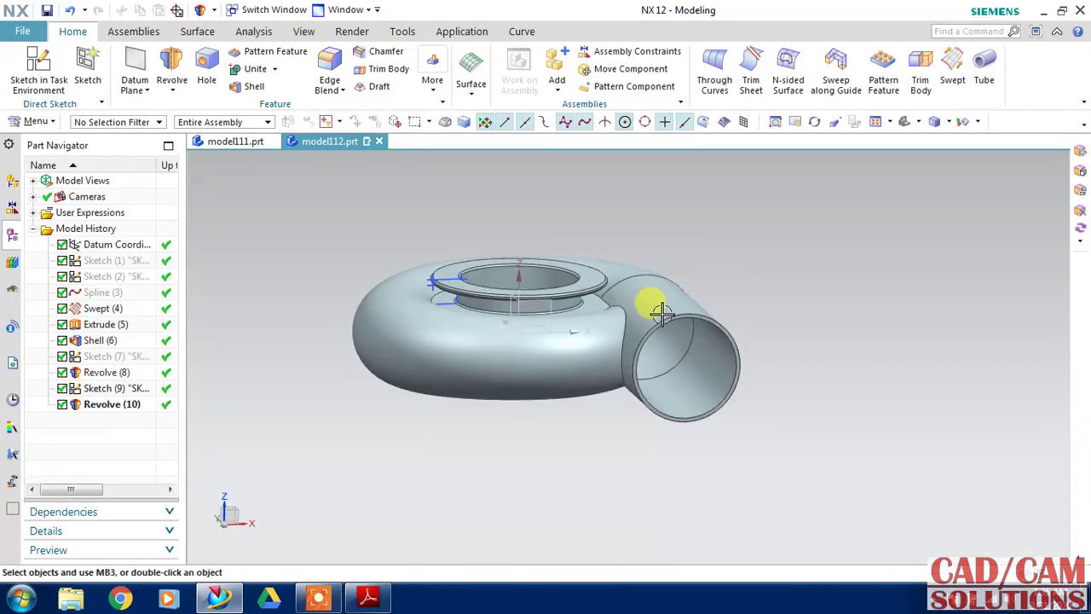
Step: Mirror the Revolve (10) flange about the XY datum plane to create the underside flange
click(111, 405)
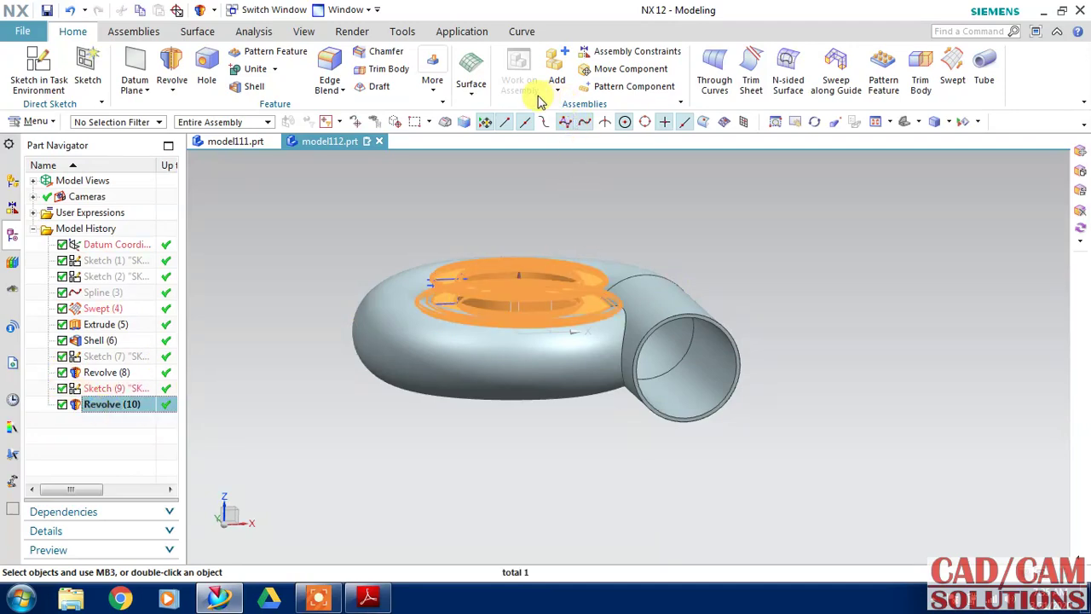
click(431, 73)
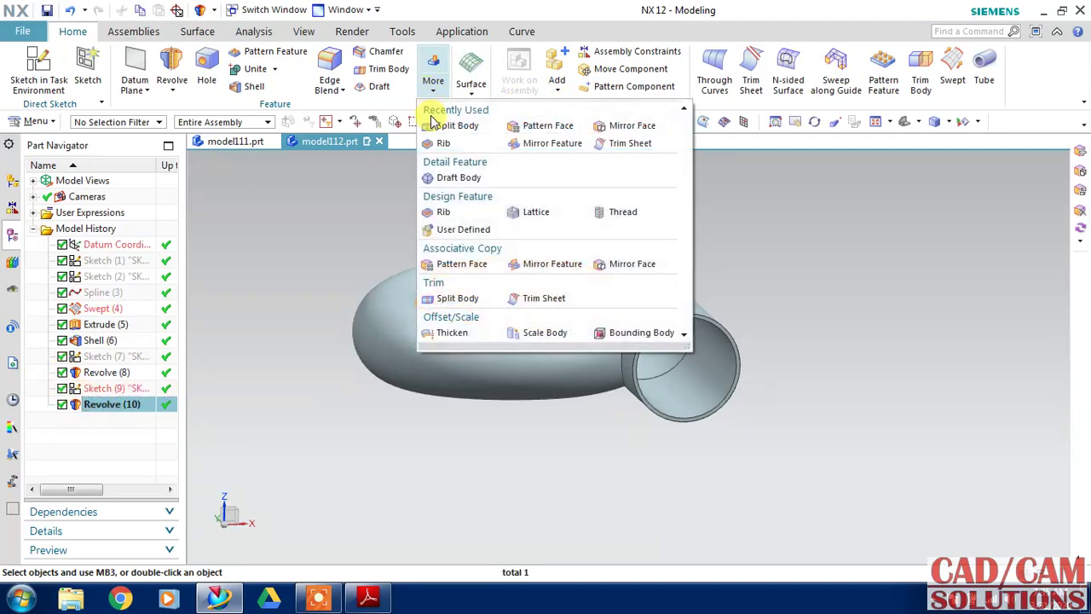
click(757, 226)
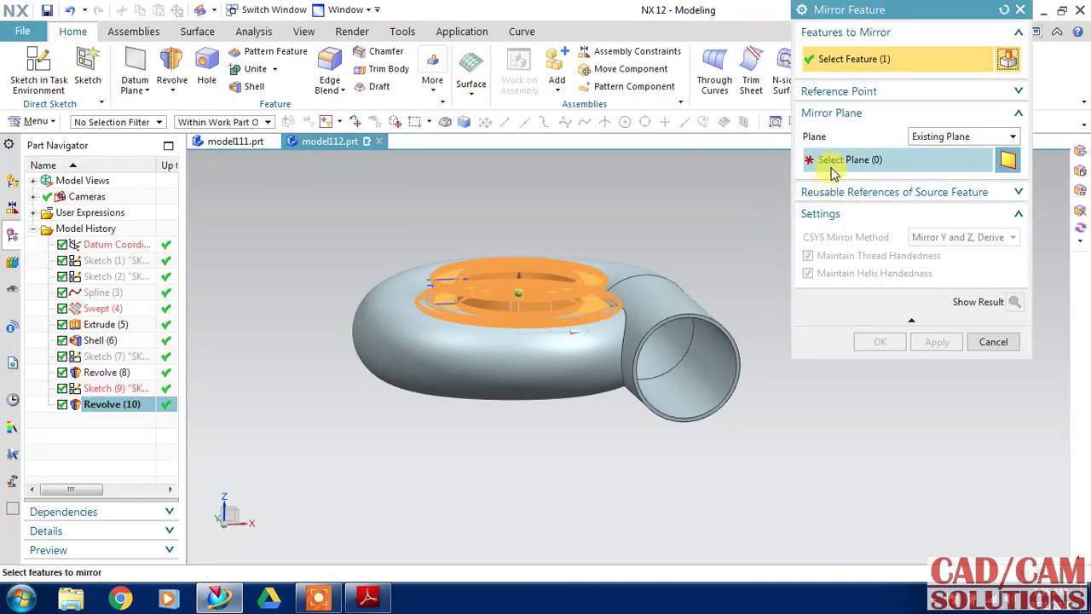
click(544, 326)
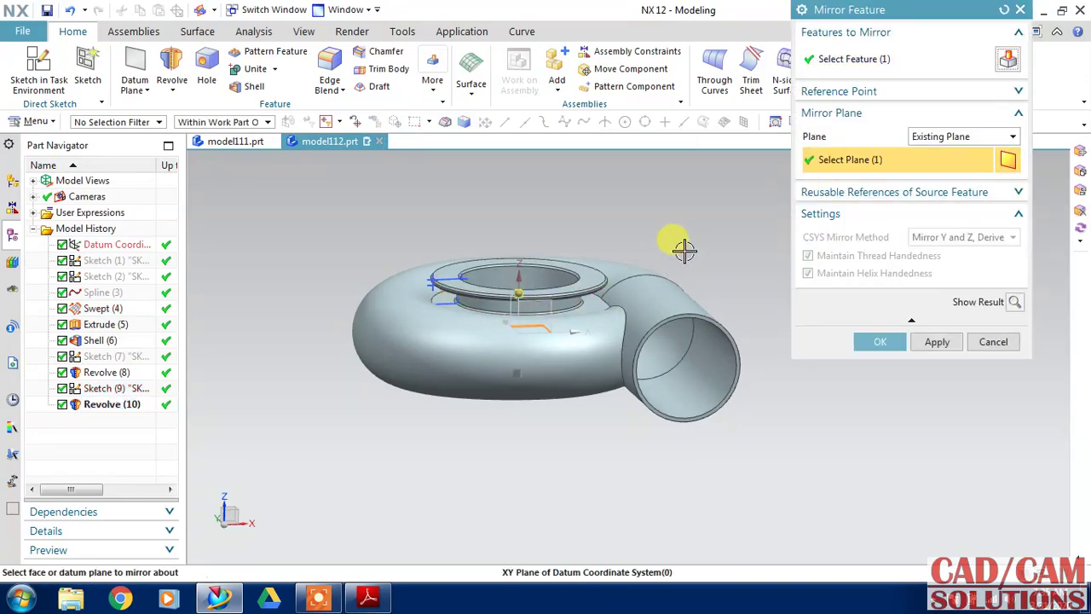
click(861, 341)
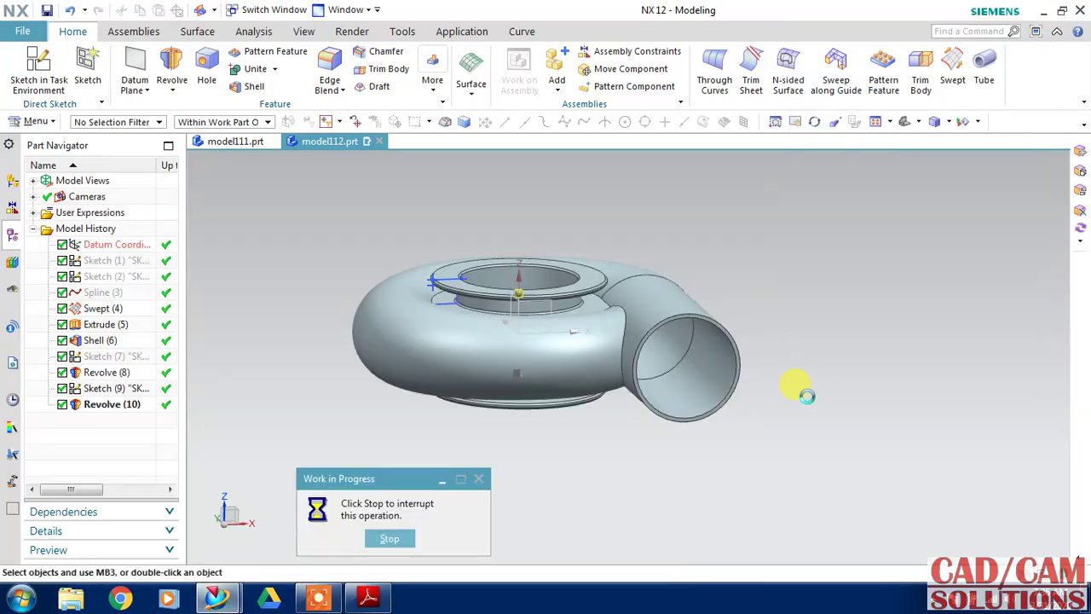
middle_drag(809, 394, 579, 381)
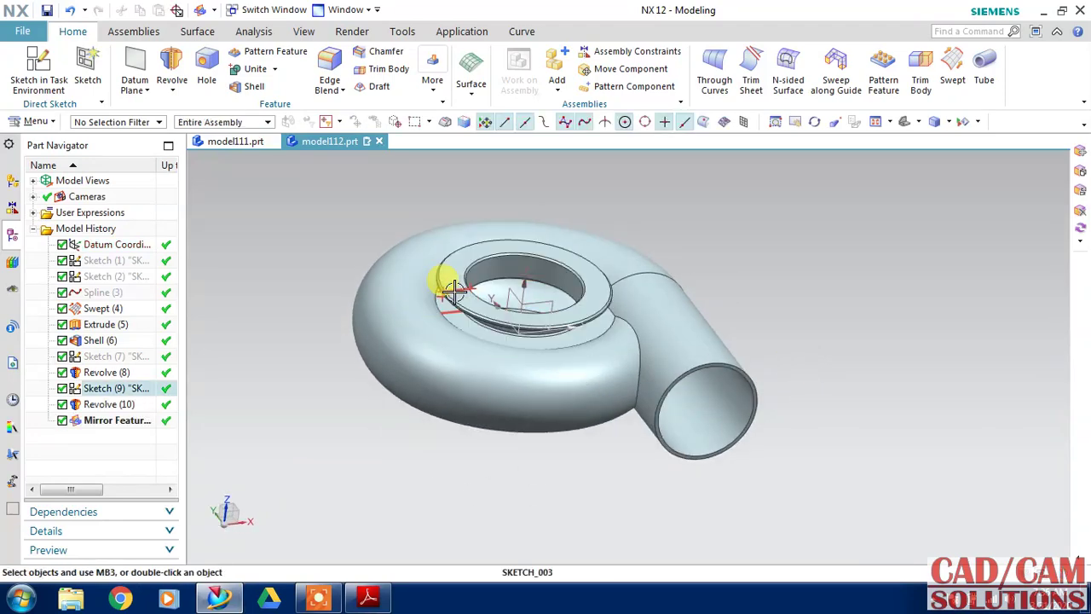
mouse_move(327, 304)
middle_down()
mouse_move(316, 273)
mouse_move(293, 281)
mouse_move(319, 304)
mouse_move(398, 334)
middle_up()
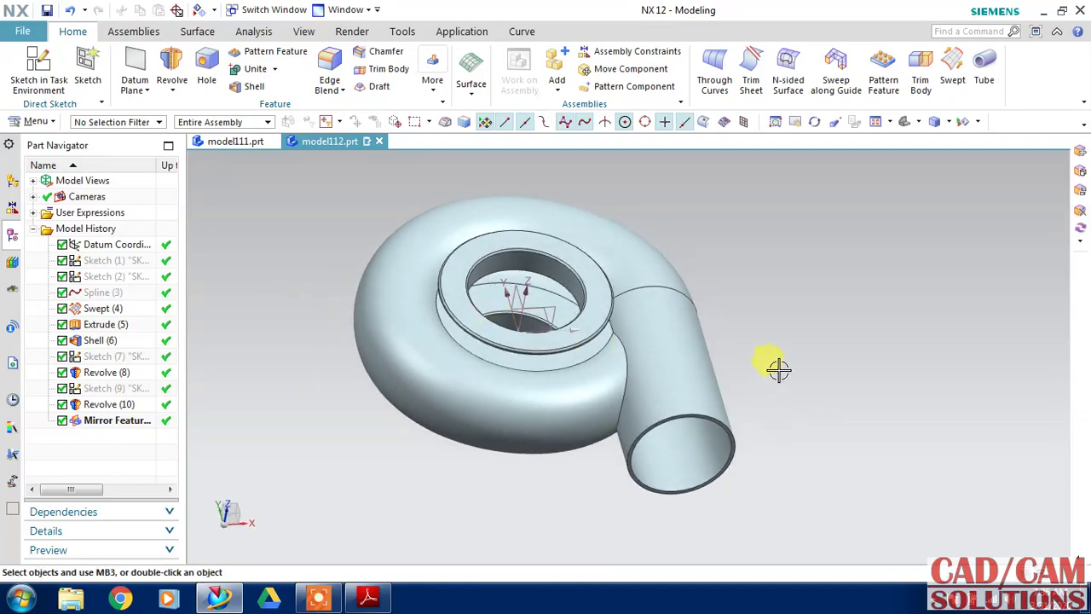
mouse_move(789, 373)
middle_down()
mouse_move(784, 343)
mouse_move(789, 353)
mouse_move(779, 358)
mouse_move(778, 343)
mouse_move(774, 358)
mouse_move(740, 319)
middle_up()
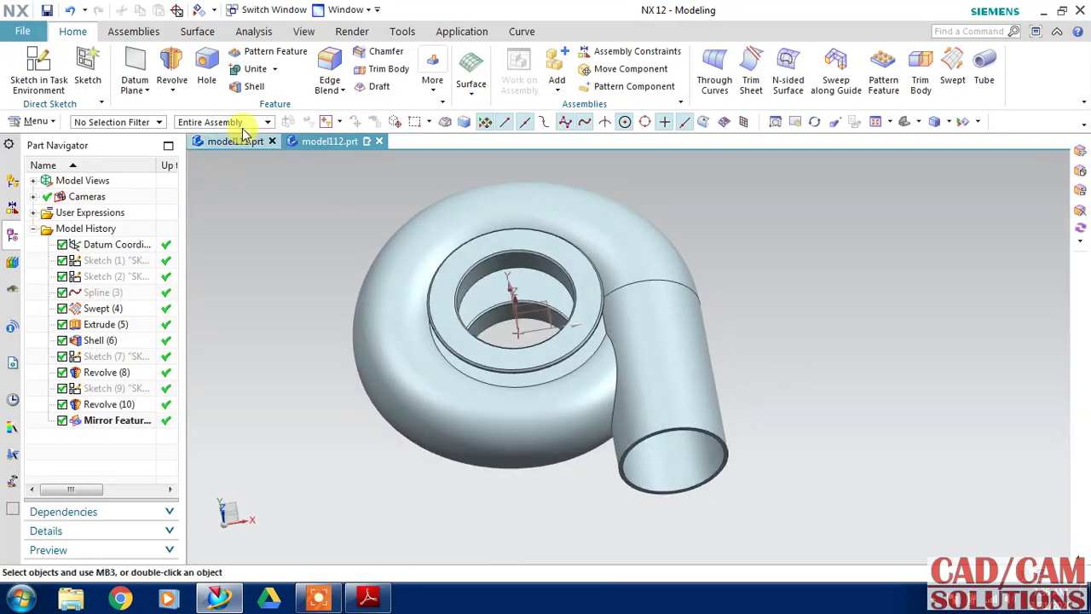
click(214, 79)
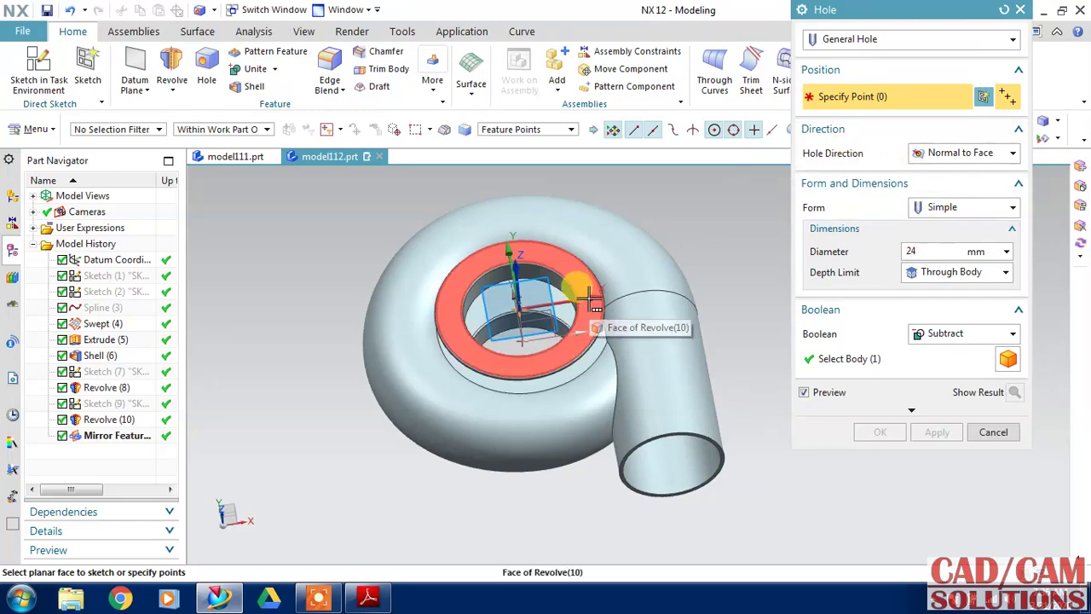
Step: Place the bolt-hole point on the flange face, on the horizontal axis, 210 mm from centre
click(585, 281)
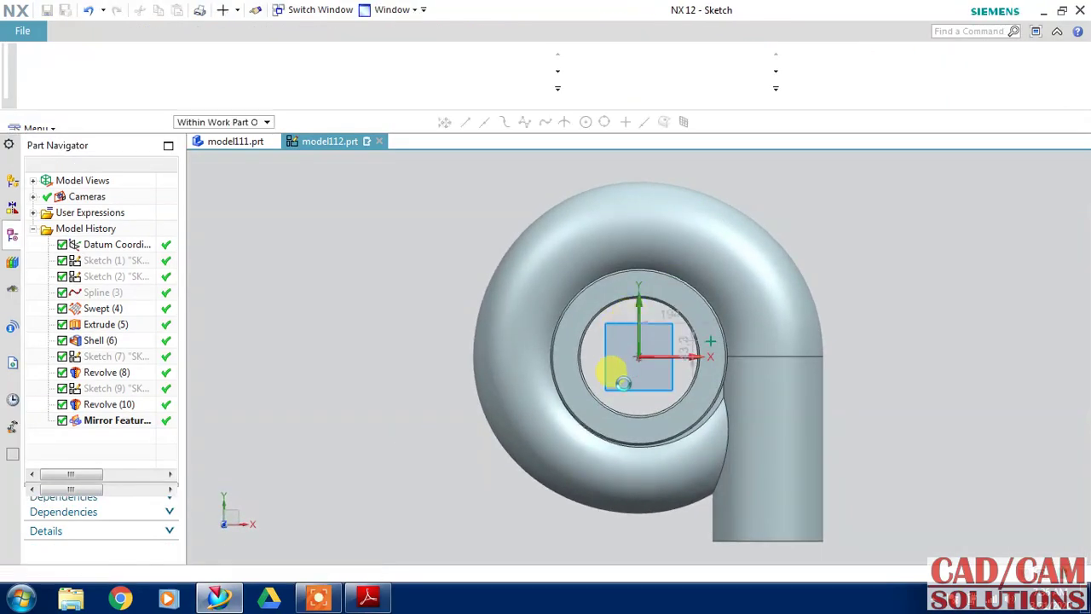
scroll(674, 358, up, 4)
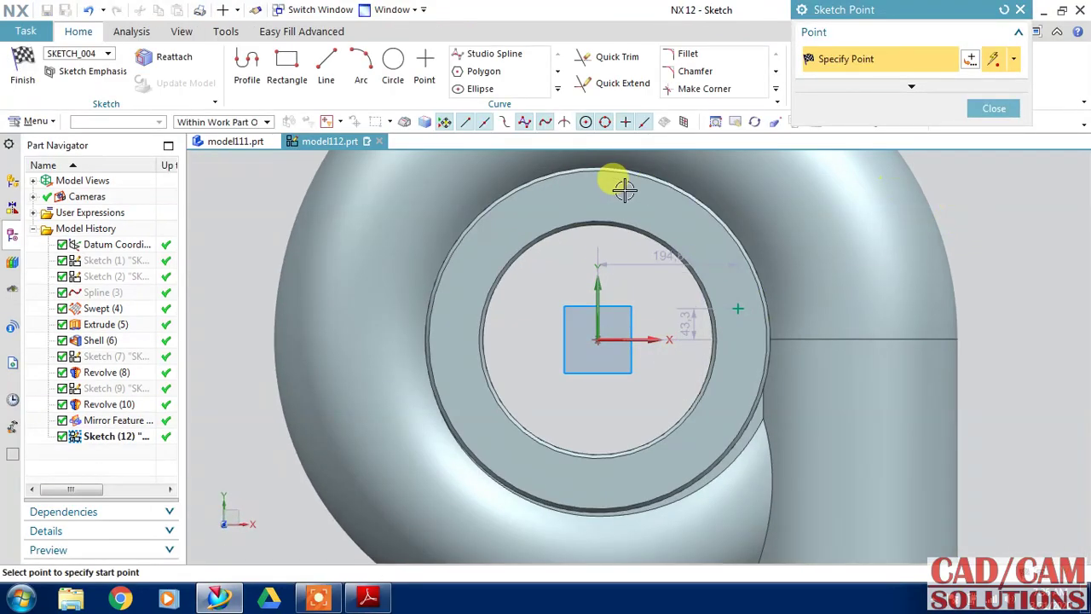
middle_click(228, 213)
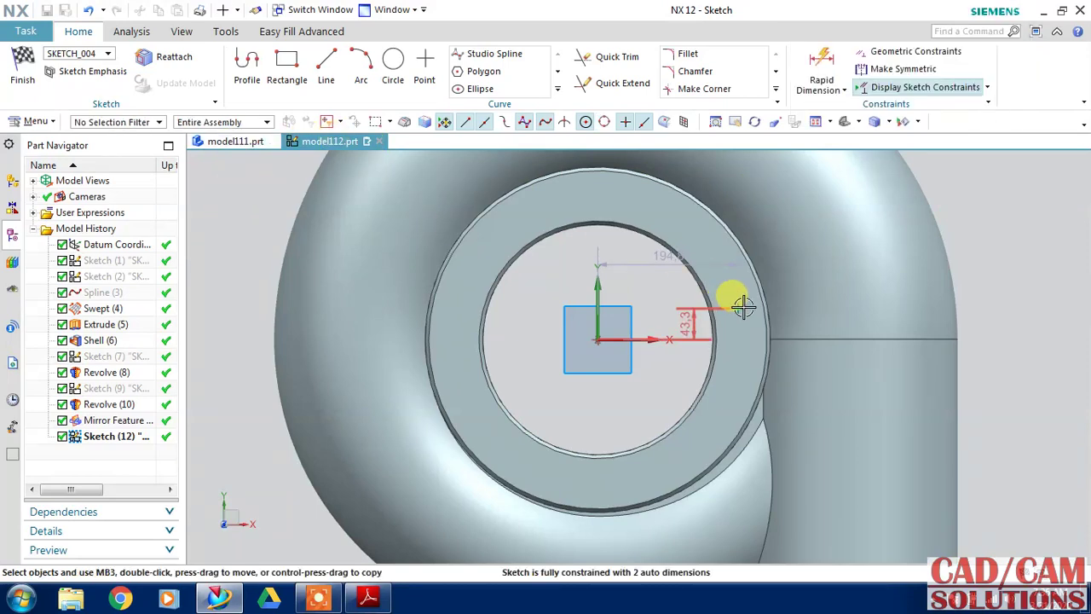
click(723, 304)
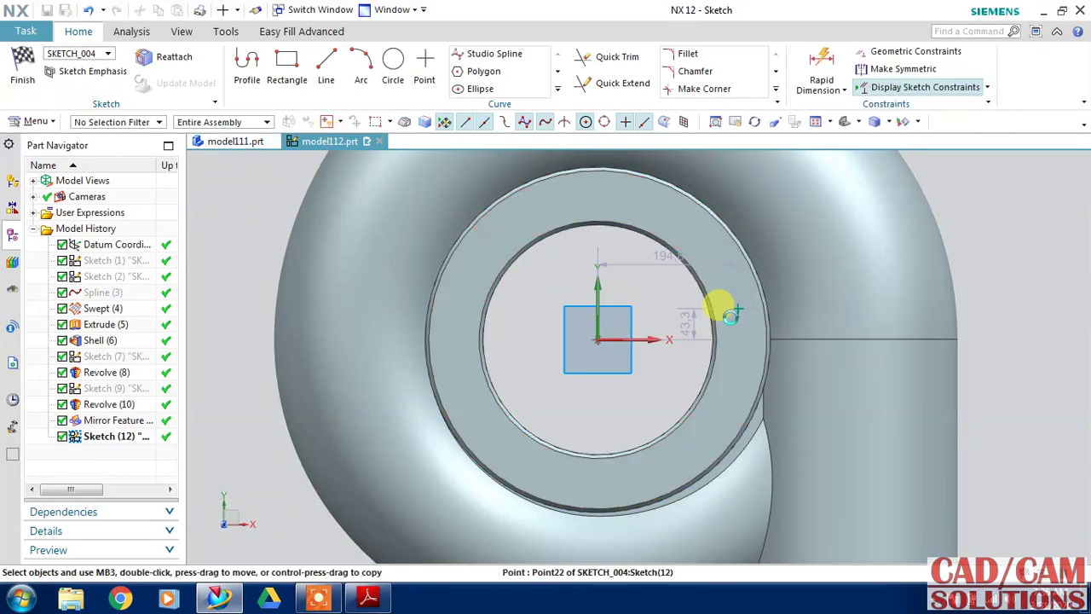
click(631, 338)
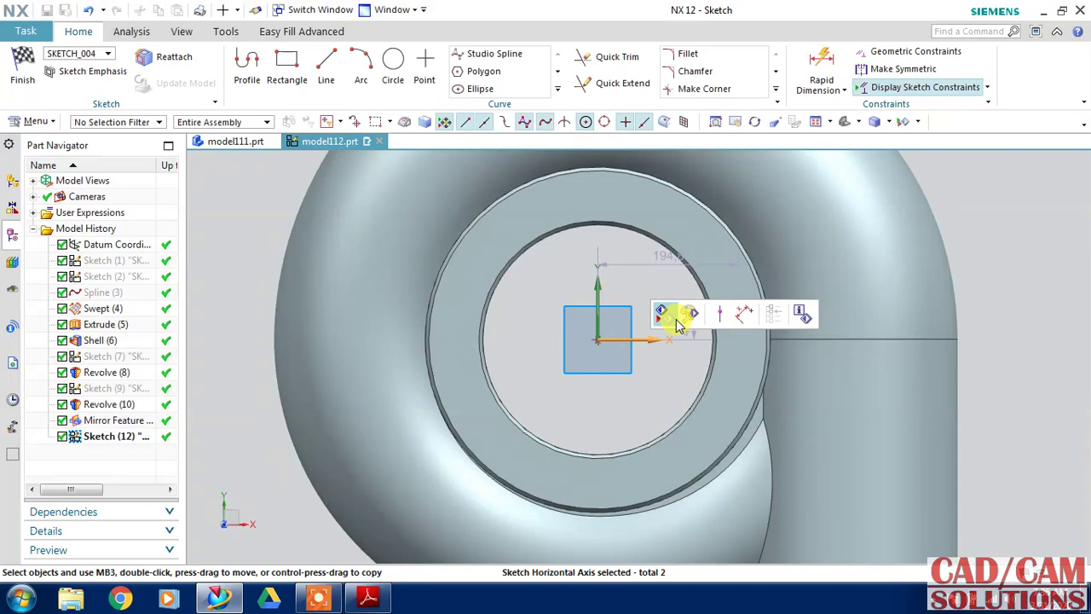
click(724, 310)
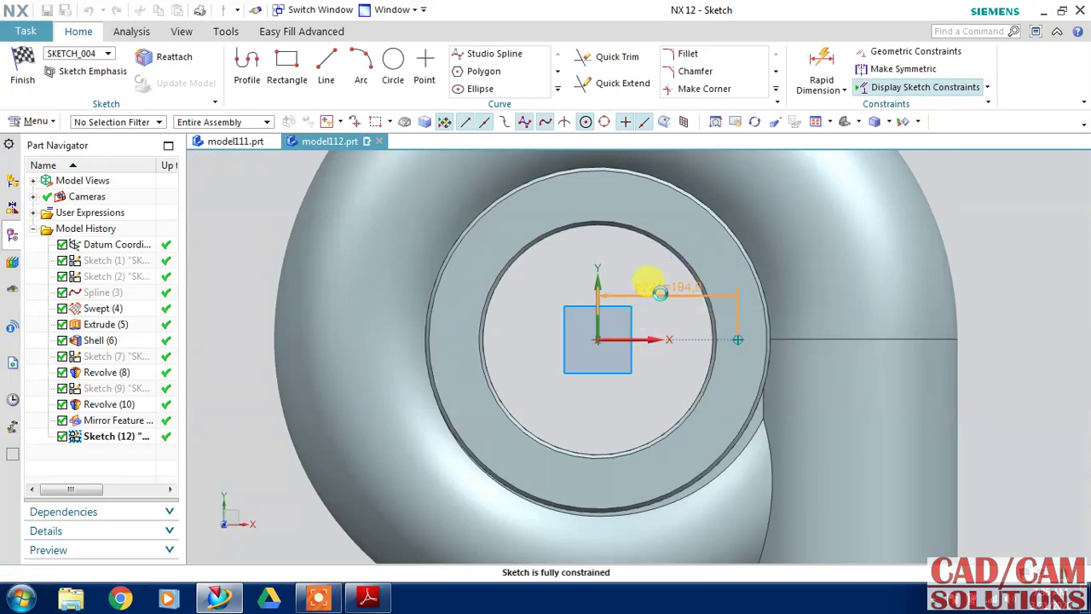
double_click(661, 288)
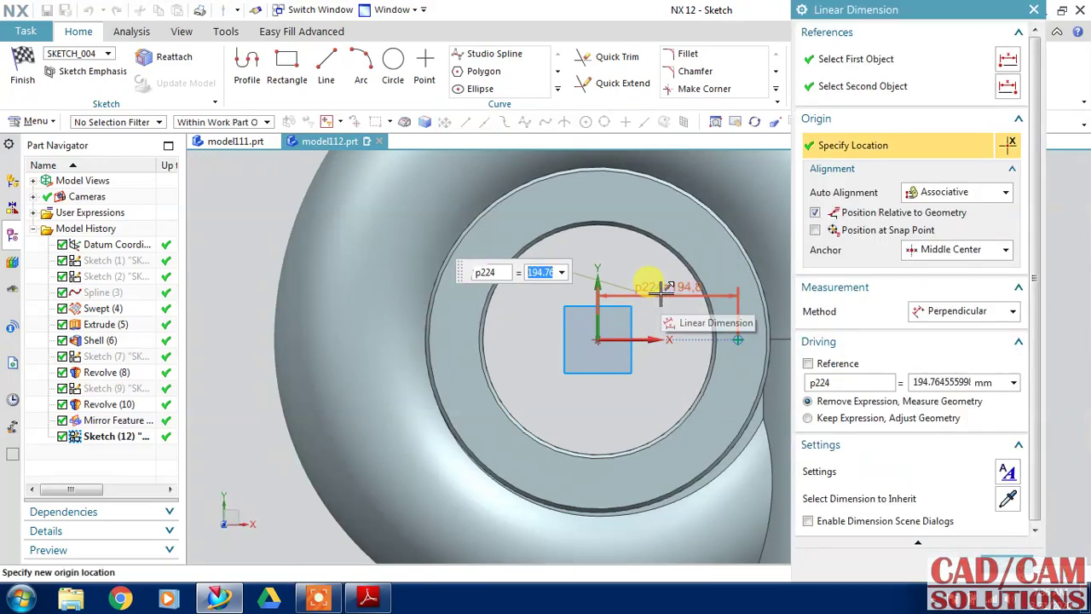
text(210)
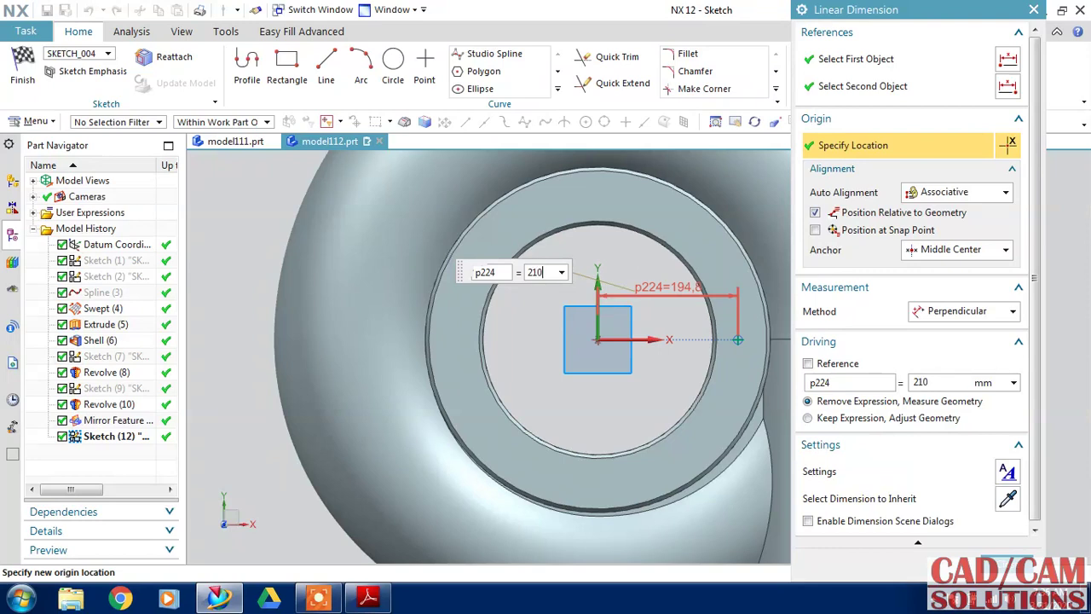
click(661, 288)
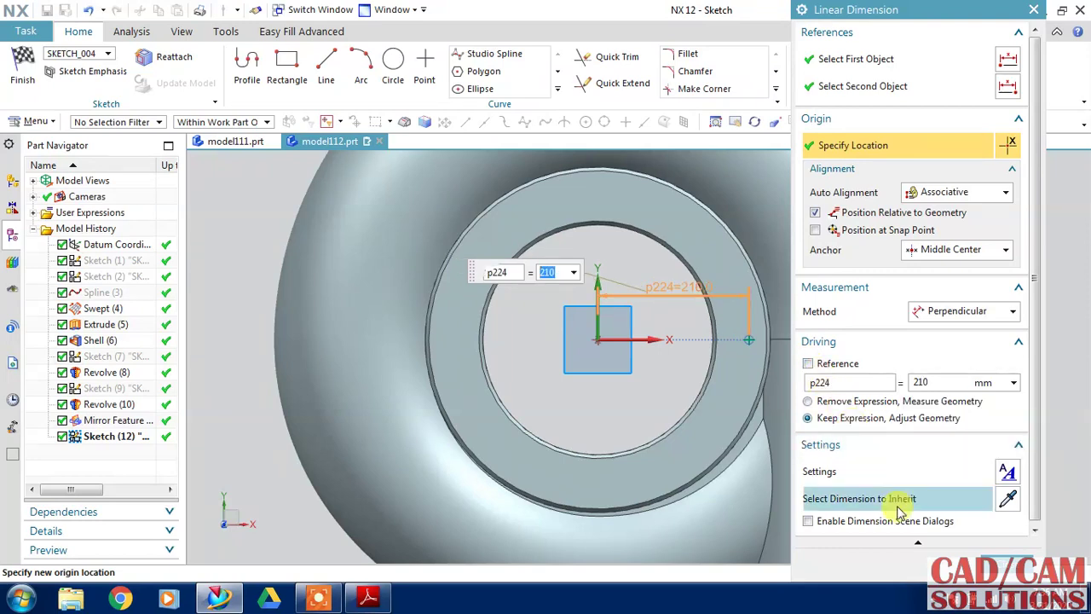
middle_click(988, 558)
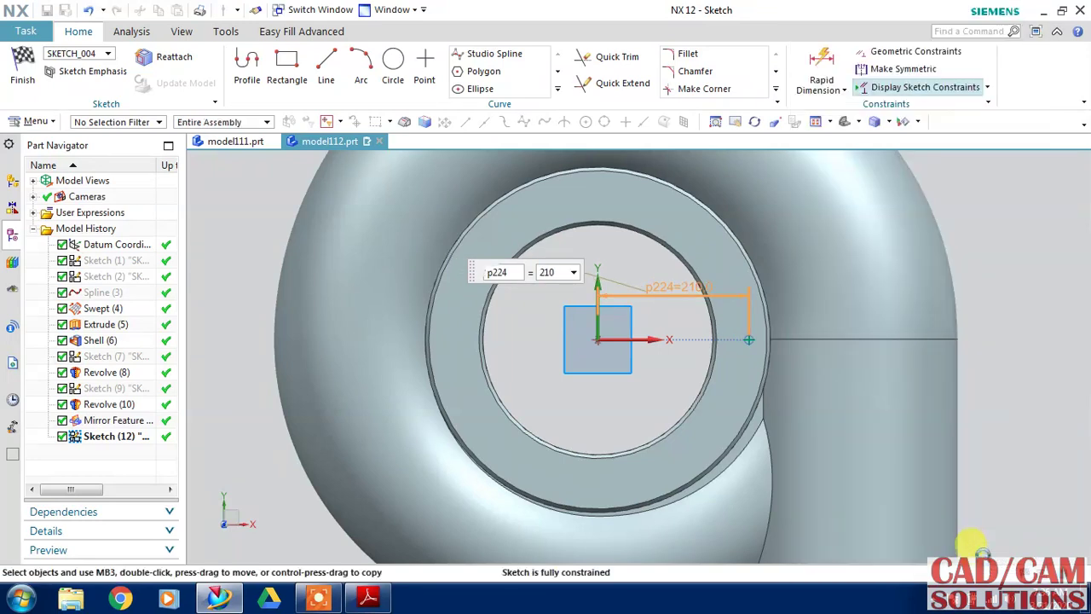
click(22, 66)
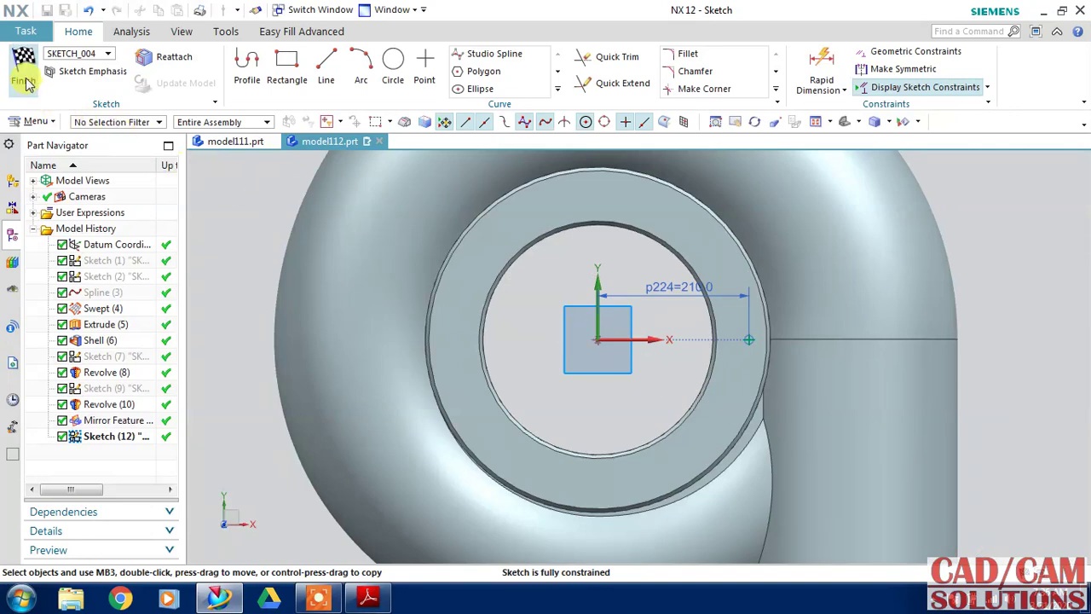
Step: Cut a 16 mm diameter through-body hole at the placed point, subtracting from the flange
key(h)
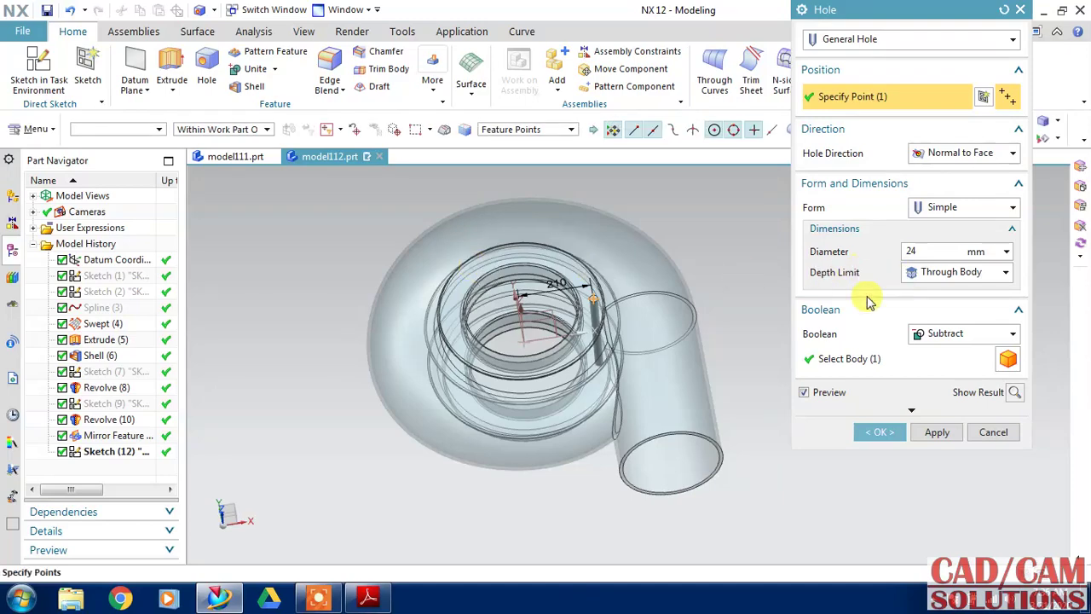
mouse_move(738, 266)
middle_down()
mouse_move(748, 232)
mouse_move(733, 224)
mouse_move(738, 202)
mouse_move(731, 225)
mouse_move(720, 198)
middle_up()
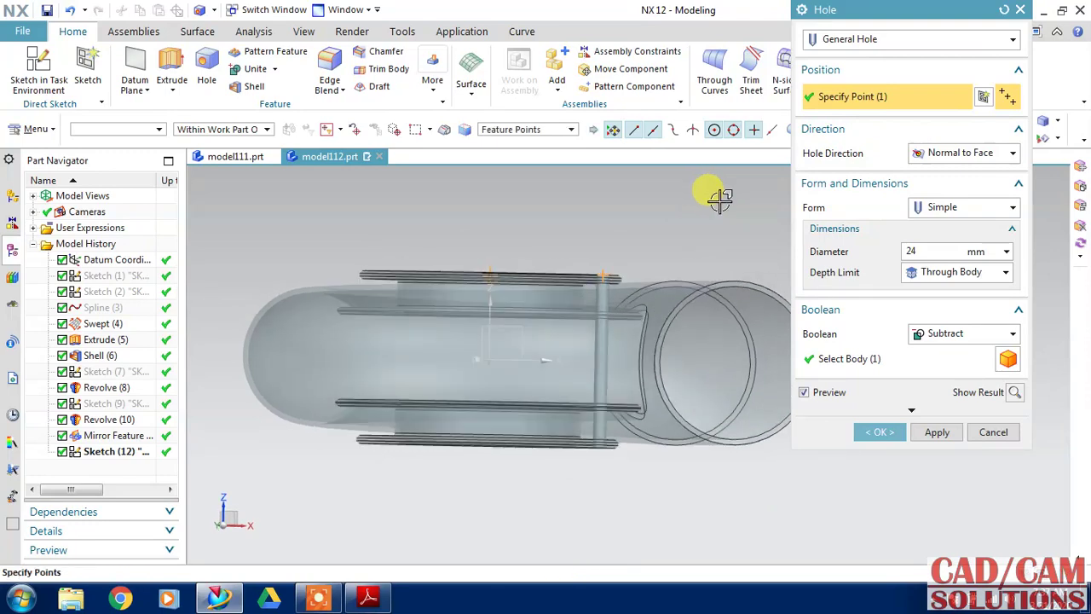
click(922, 250)
text(16)
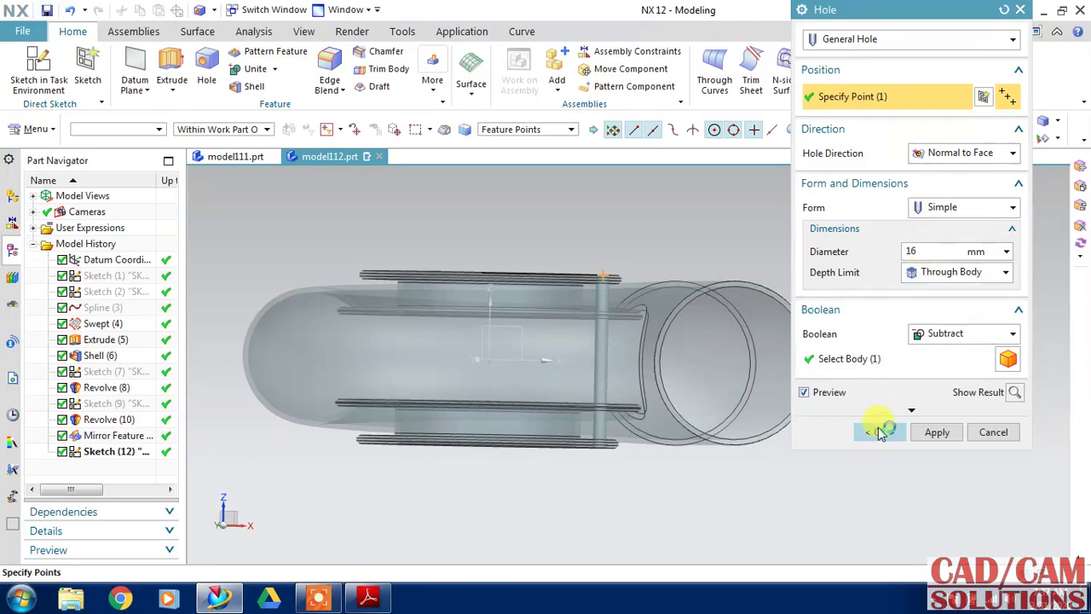
click(882, 432)
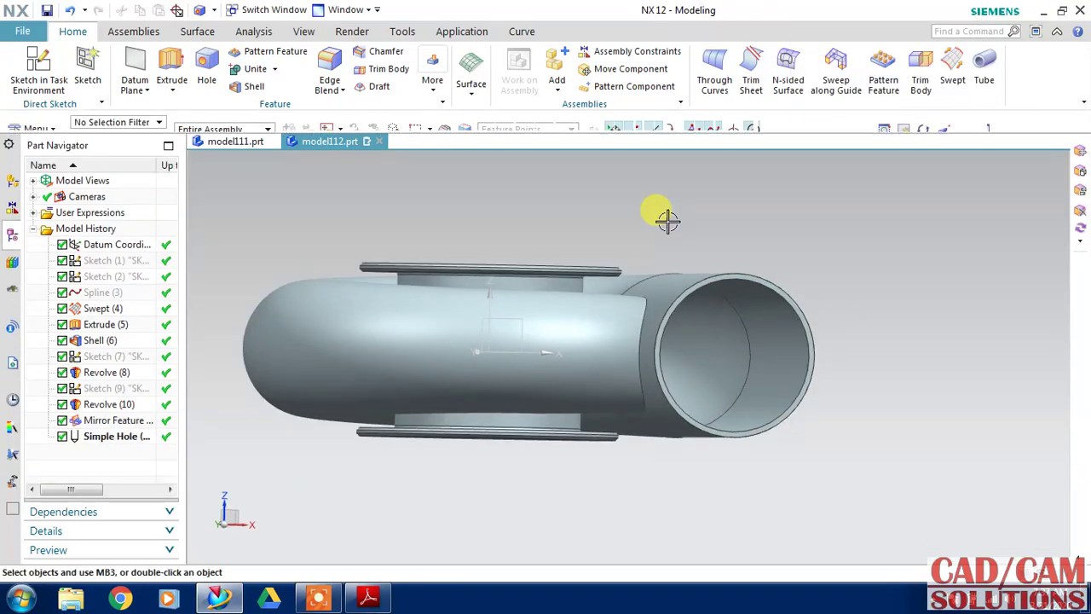
middle_drag(667, 220, 640, 229)
Step: Edit the Simple Hole into a 24 mm diameter blind hole 16 mm deep
click(124, 438)
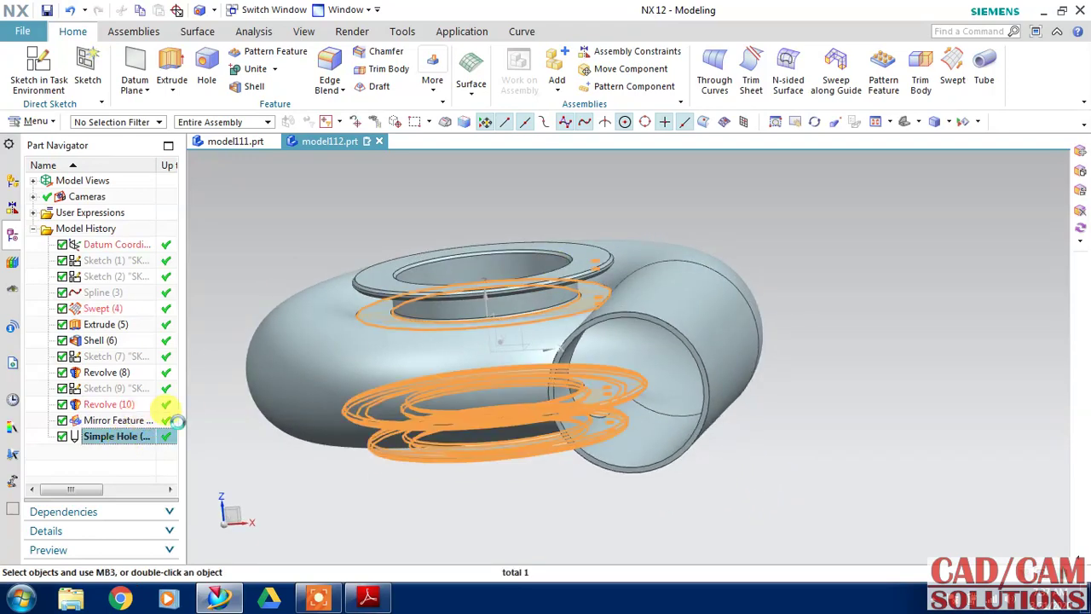
double_click(697, 233)
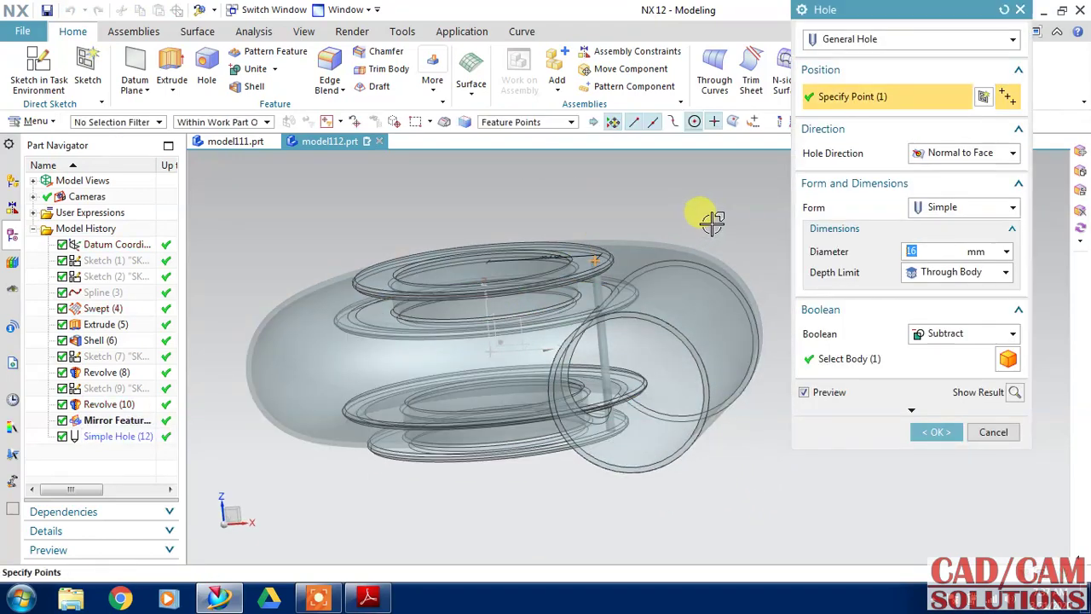
click(920, 271)
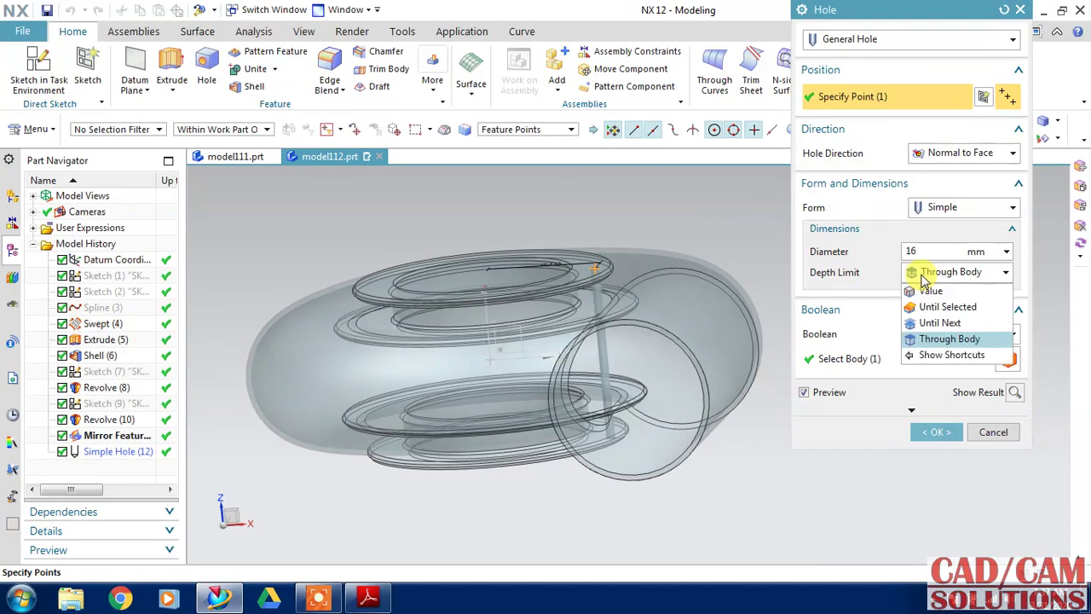
click(911, 290)
text(16)
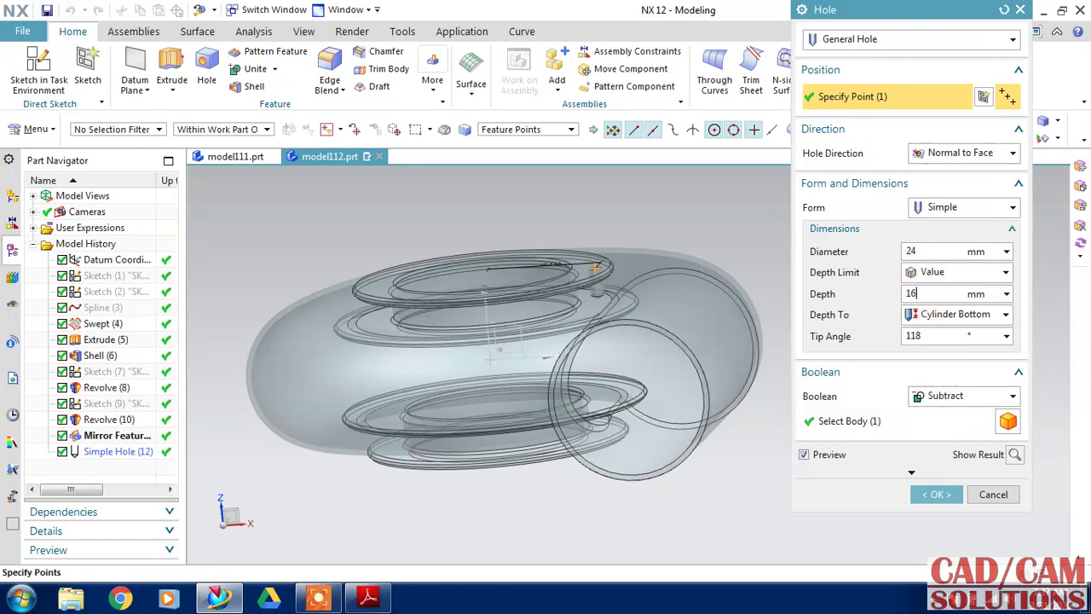
click(936, 496)
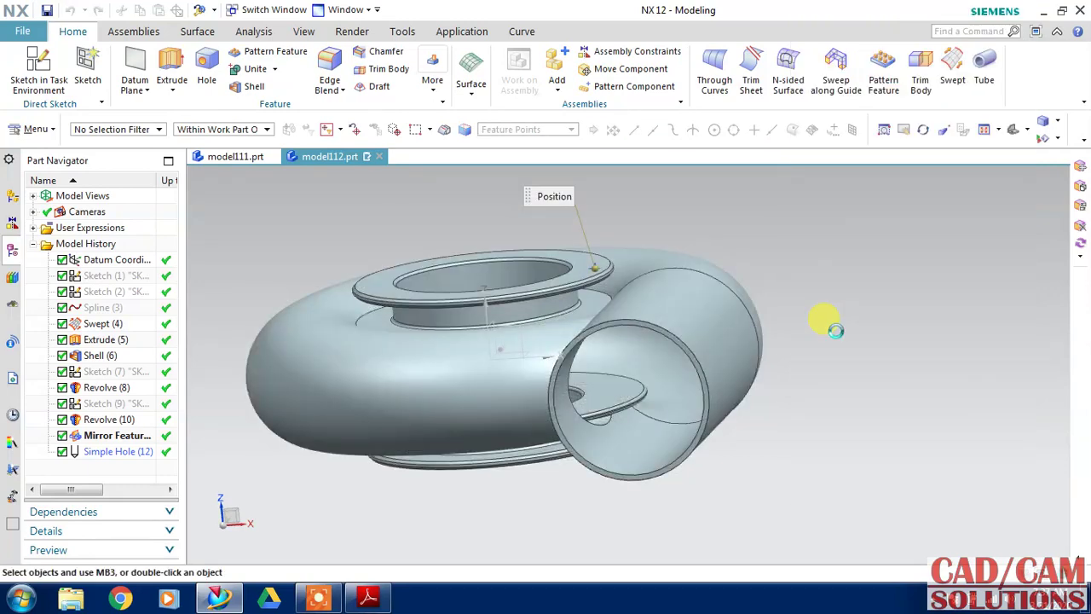
mouse_move(774, 256)
middle_down()
mouse_move(785, 245)
mouse_move(770, 302)
mouse_move(767, 278)
middle_up()
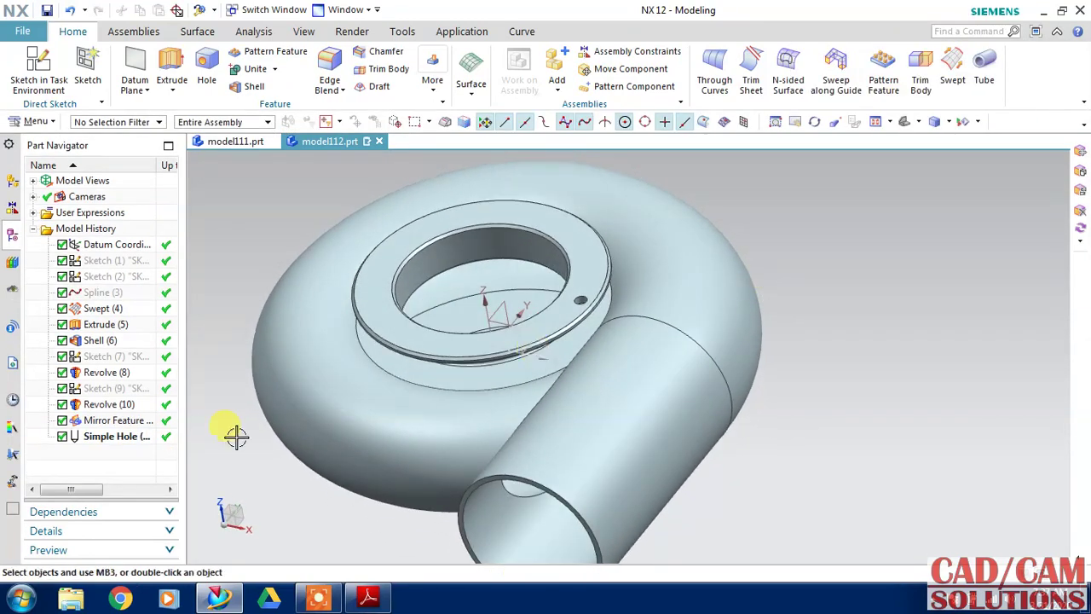
Step: Pattern the Simple Hole circularly about the datum Z axis, 16 instances over 360°
click(134, 439)
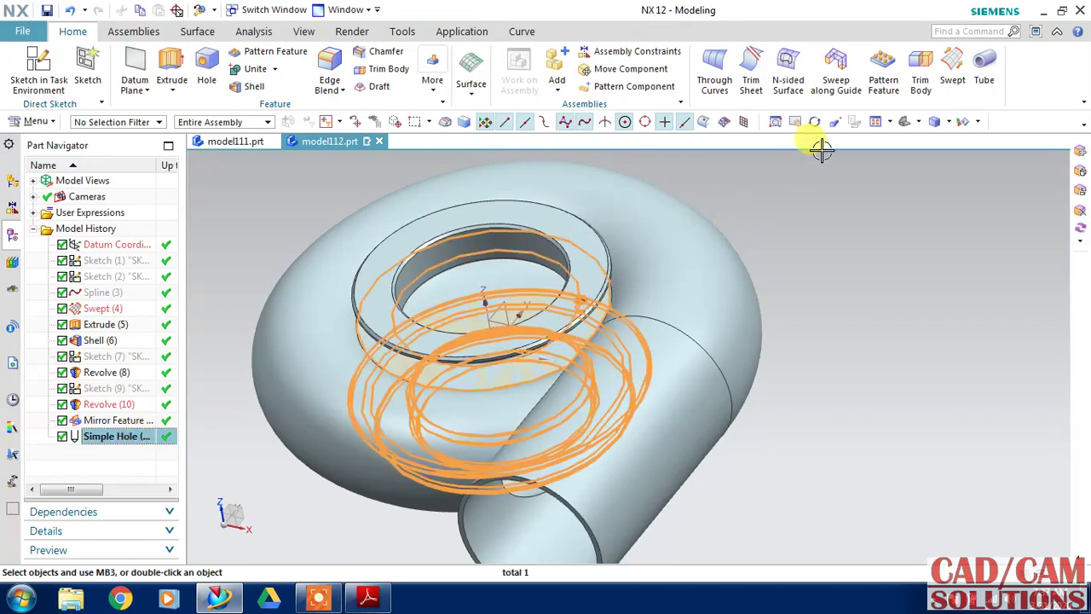
click(883, 72)
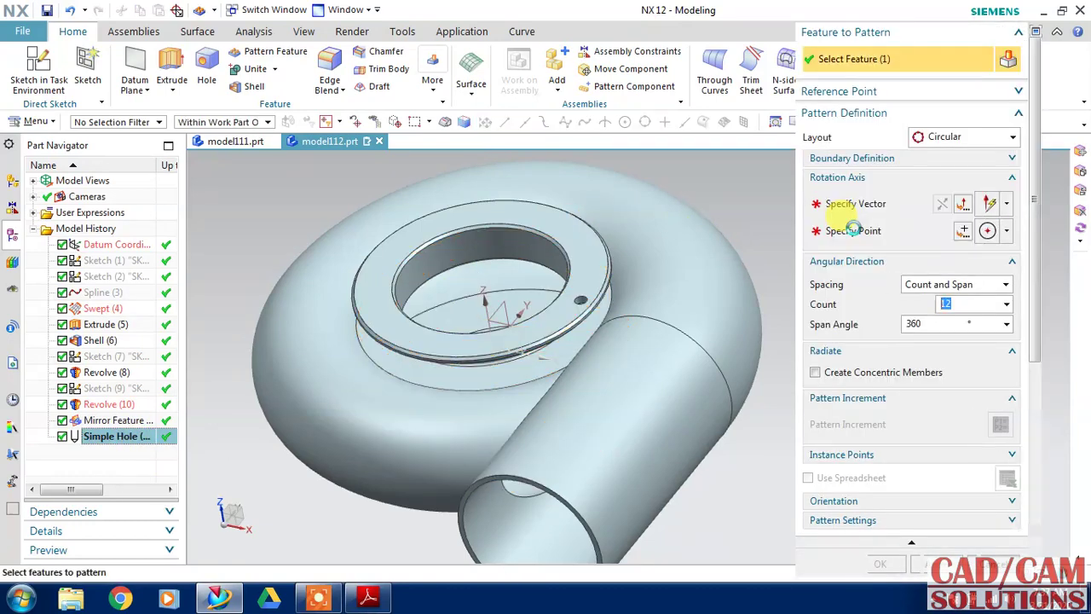
click(855, 204)
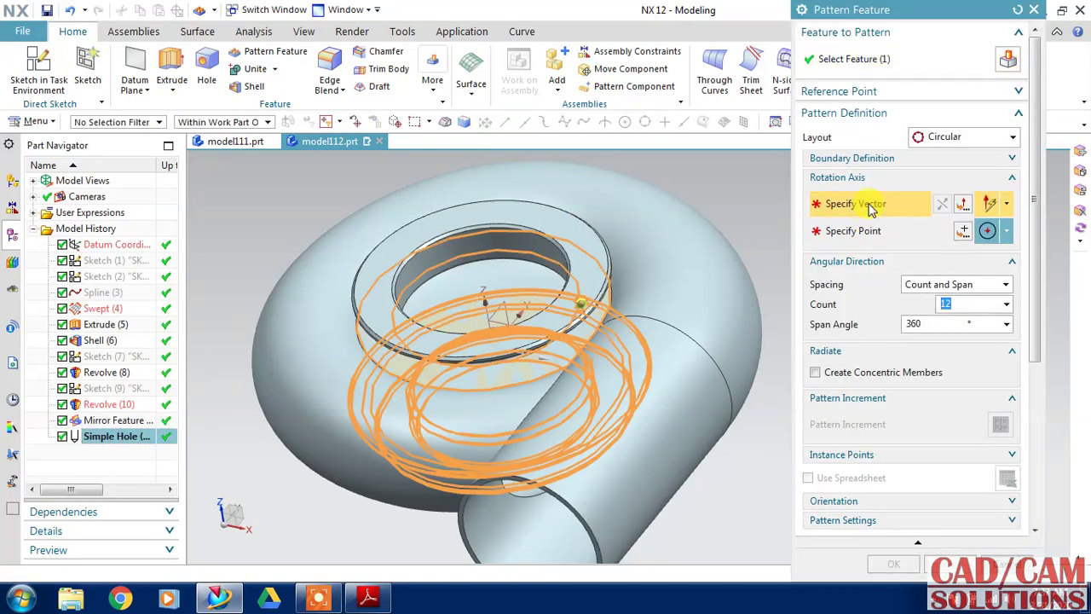
click(481, 298)
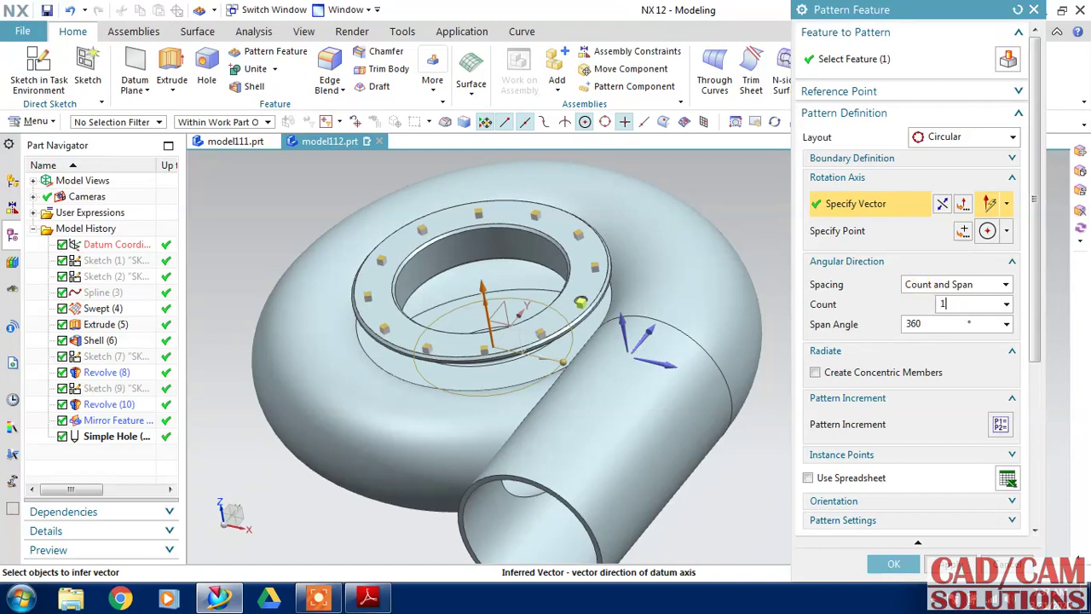
text(6)
key(Return)
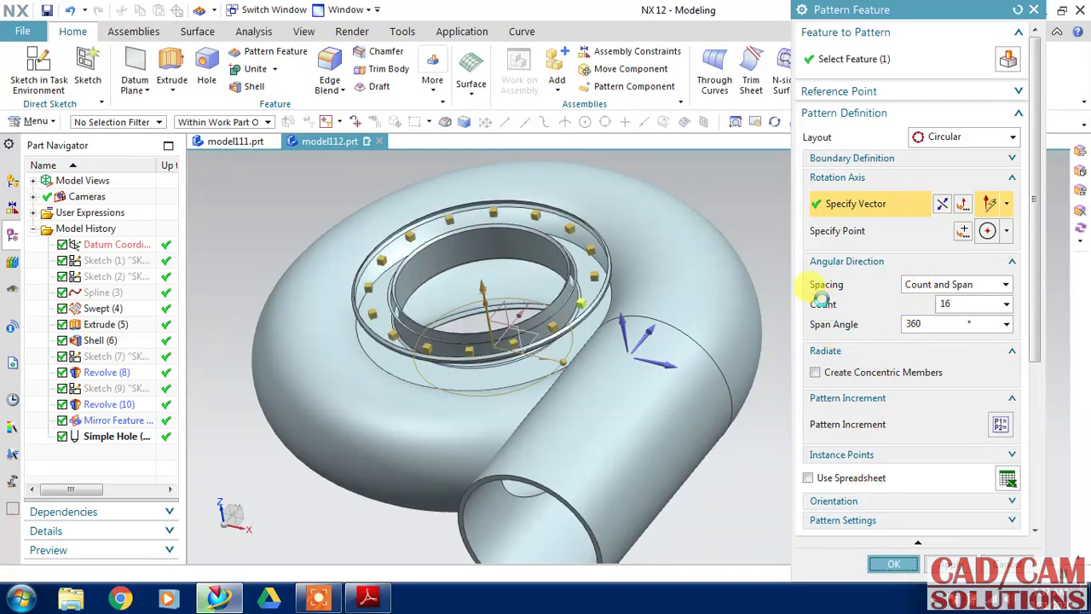
middle_click(729, 228)
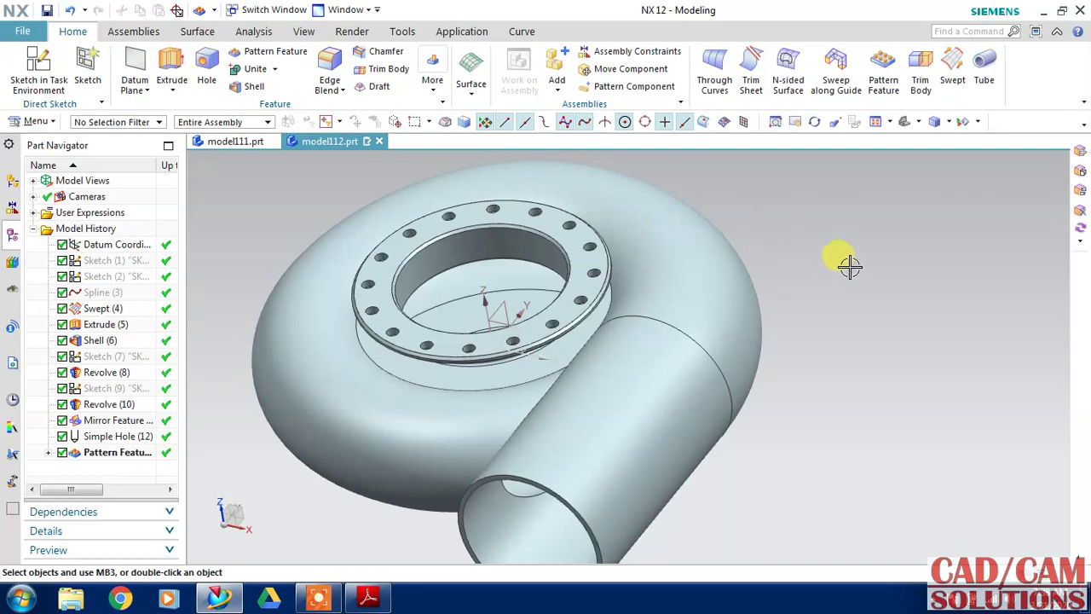
Step: Add Section 1 on the Z plane at zero offset and view the cut casing from above
middle_drag(850, 267, 861, 361)
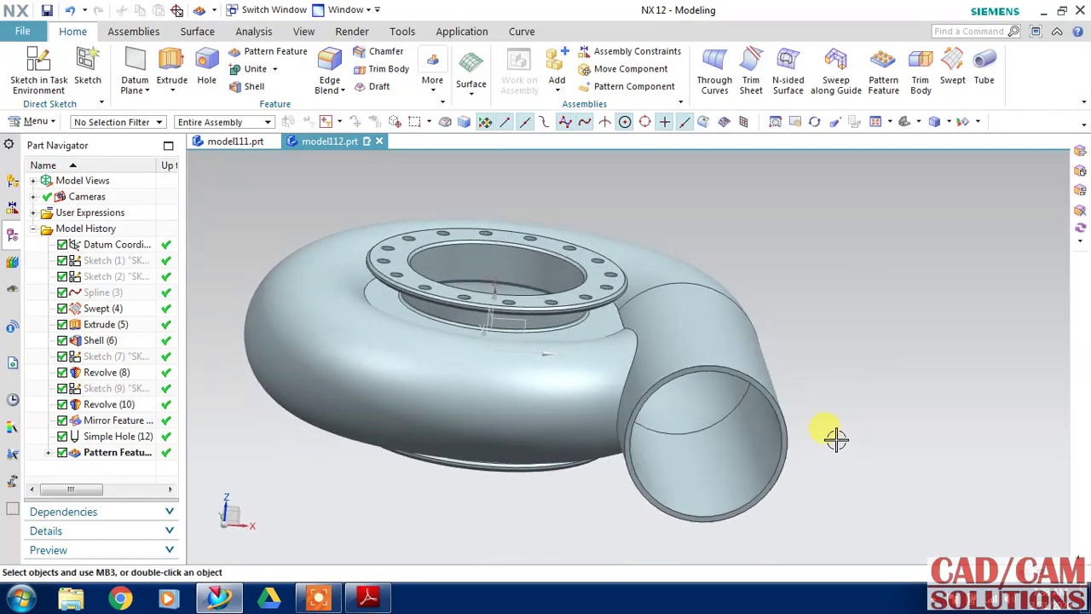
middle_drag(821, 324, 810, 352)
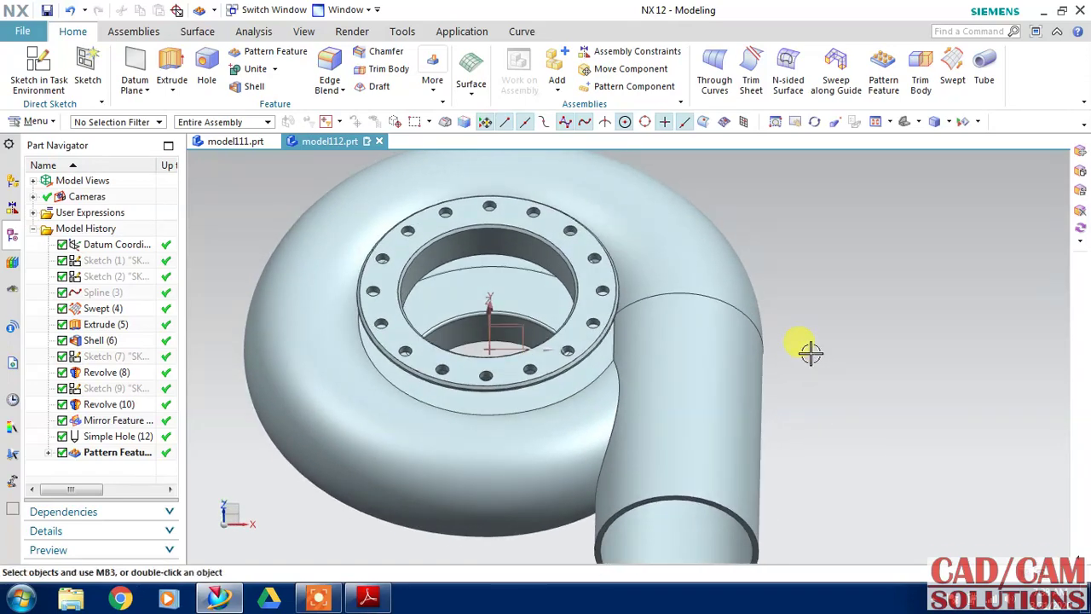
click(43, 123)
mouse_move(141, 202)
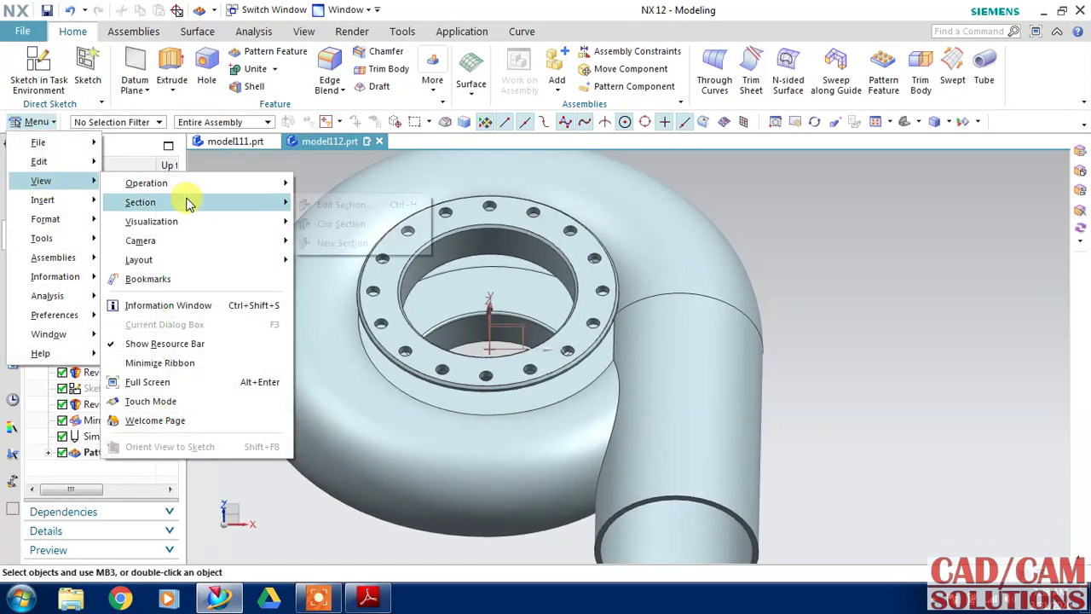
click(341, 243)
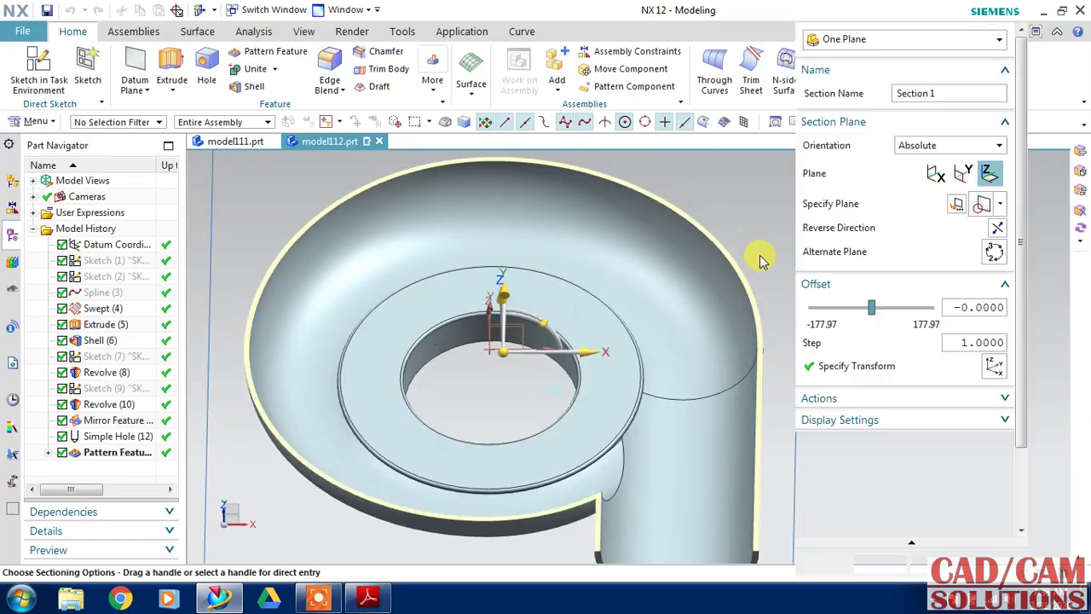
scroll(648, 220, down, 2)
scroll(648, 220, down, 1)
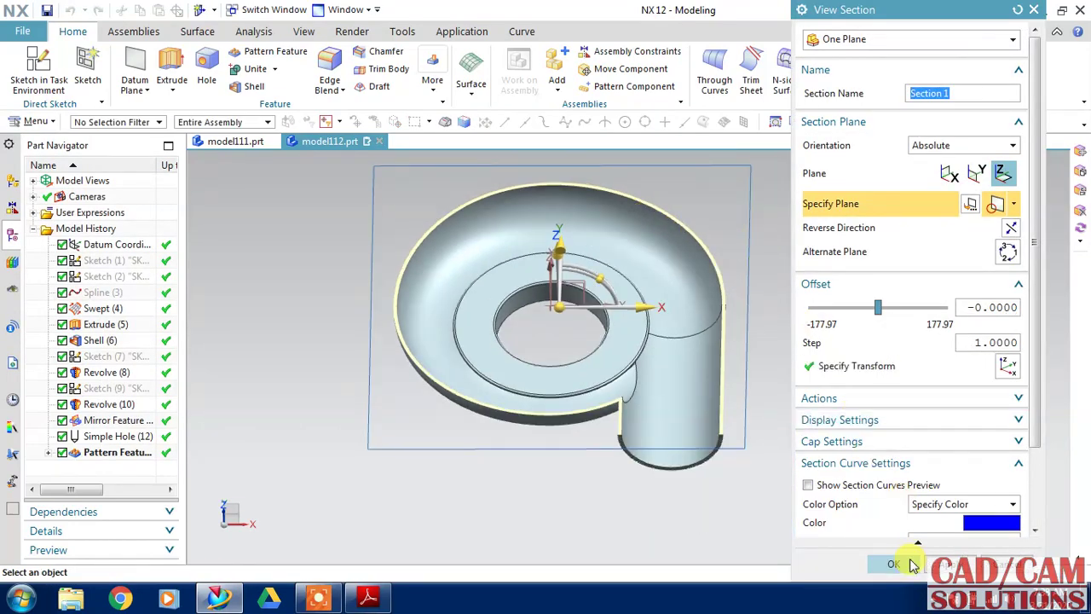
click(903, 564)
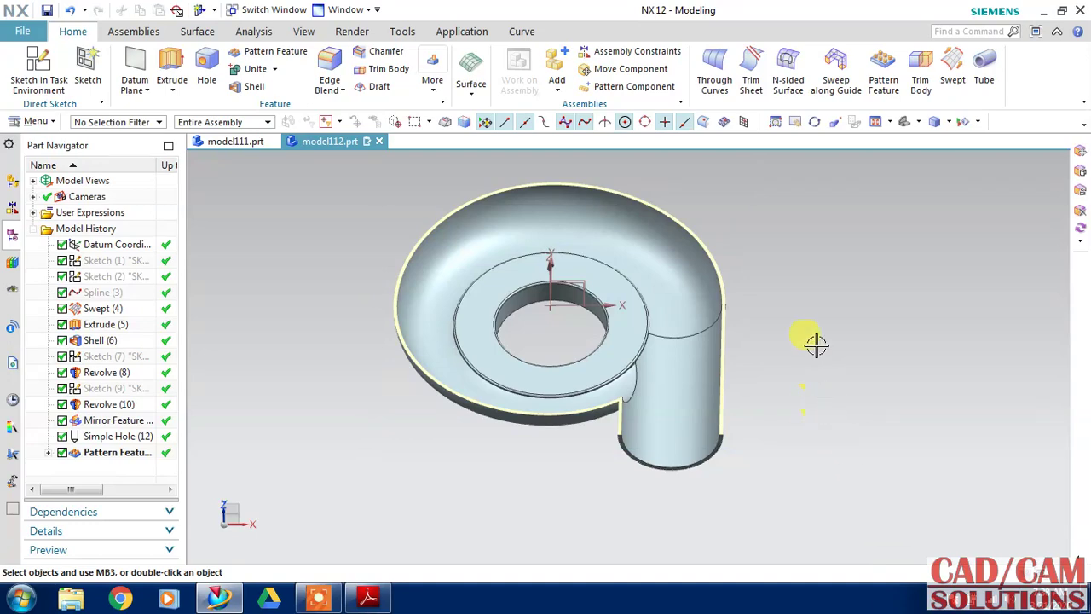
middle_drag(784, 288, 774, 305)
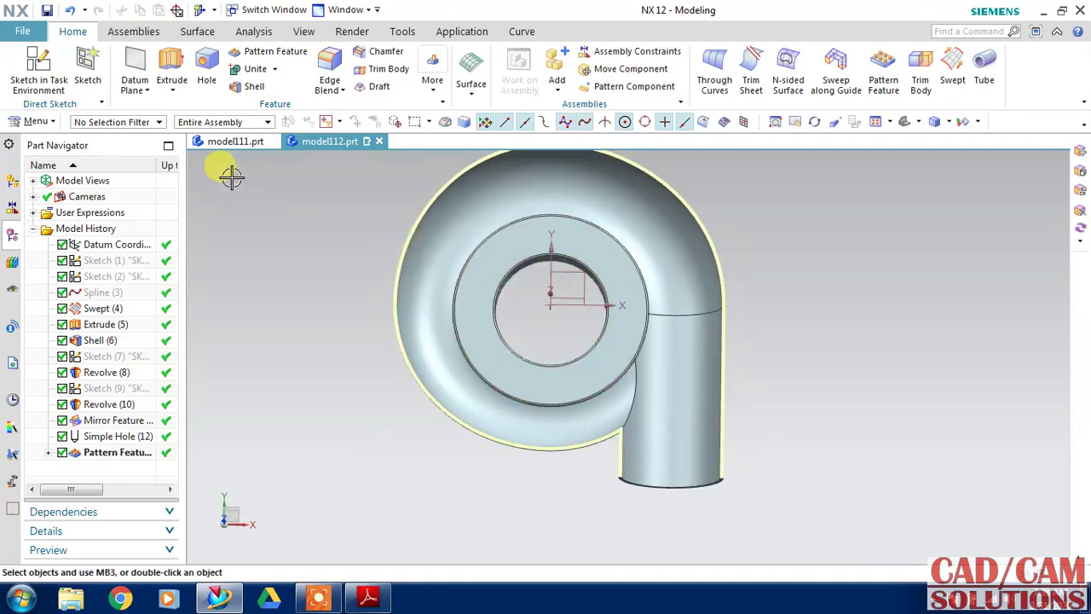
Step: Start Sketch (14) on the flange ring face, oriented horizontal to the X axis
click(39, 72)
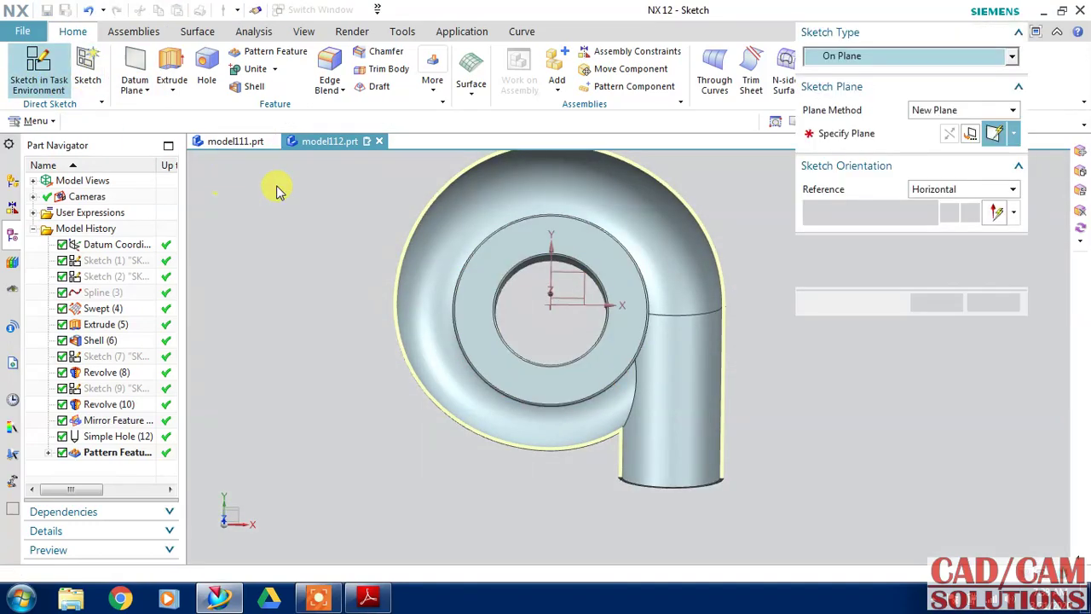
click(580, 231)
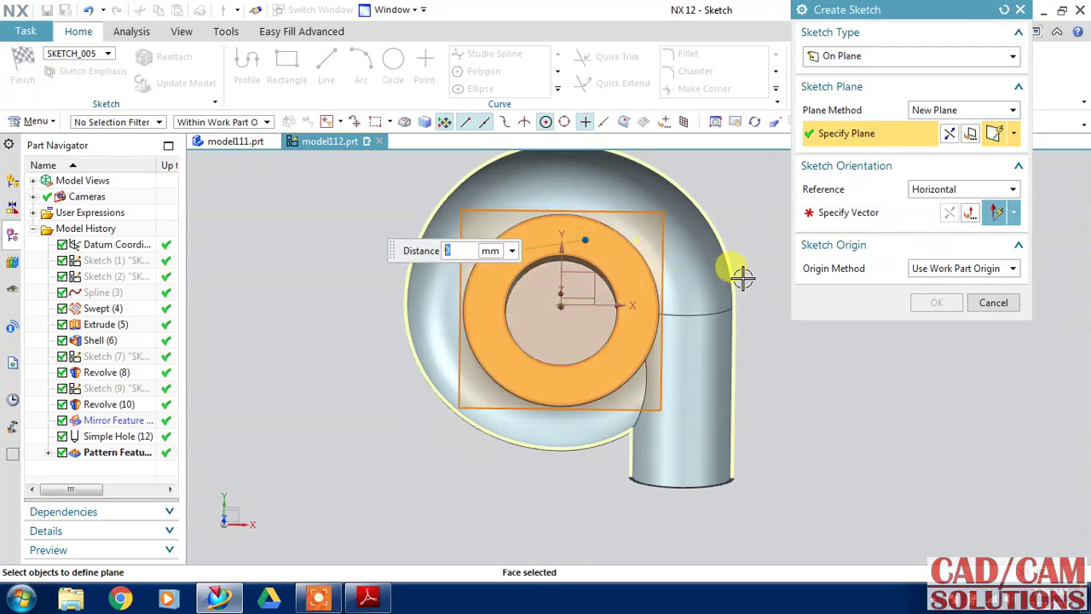
click(815, 212)
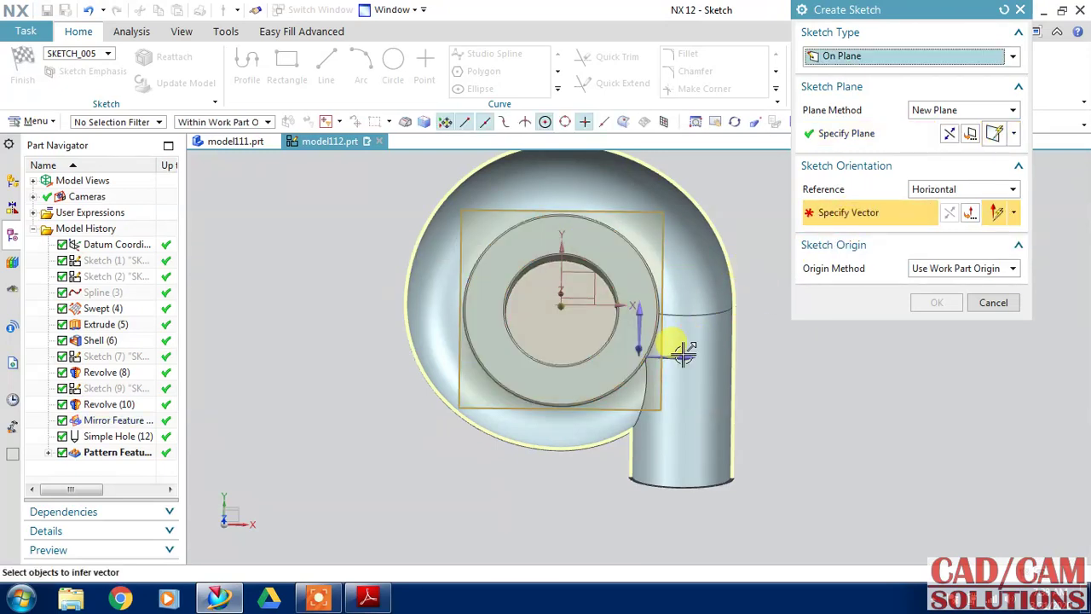
click(724, 339)
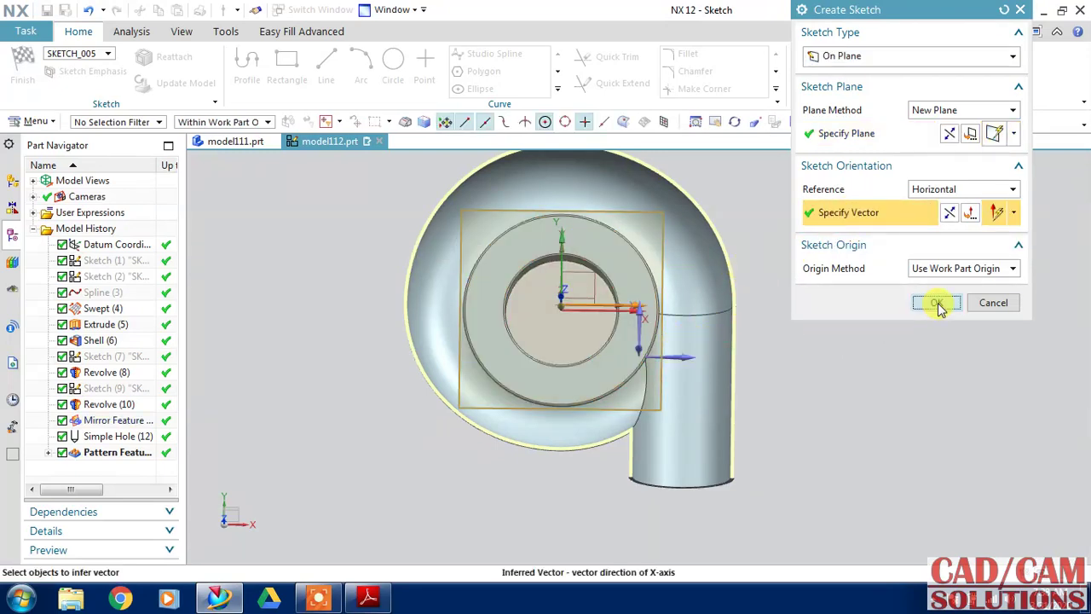
click(926, 302)
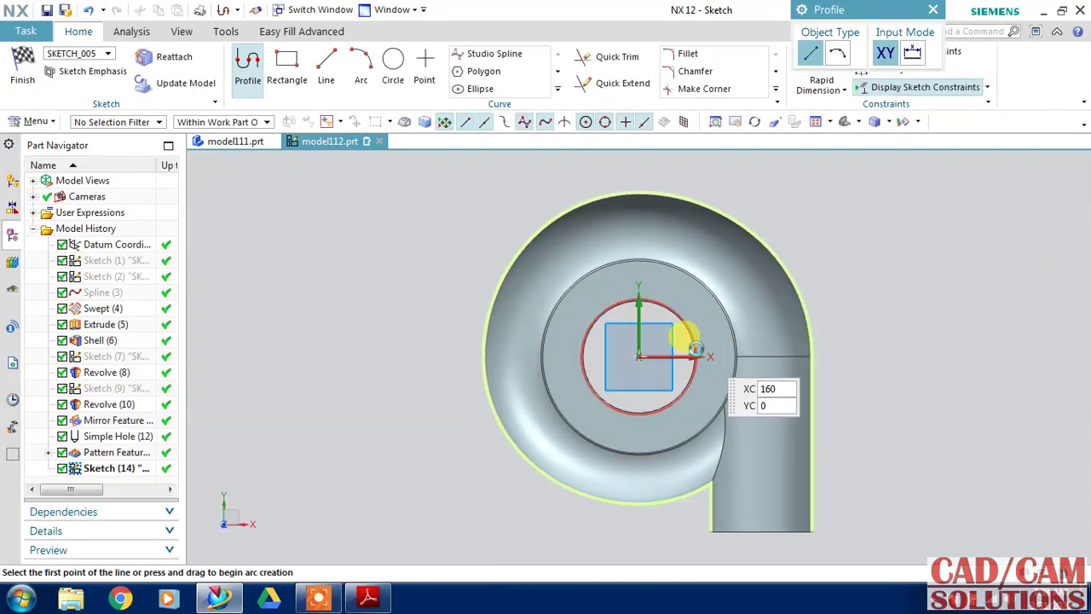
scroll(740, 356, up, 2)
scroll(740, 357, up, 1)
scroll(750, 352, up, 1)
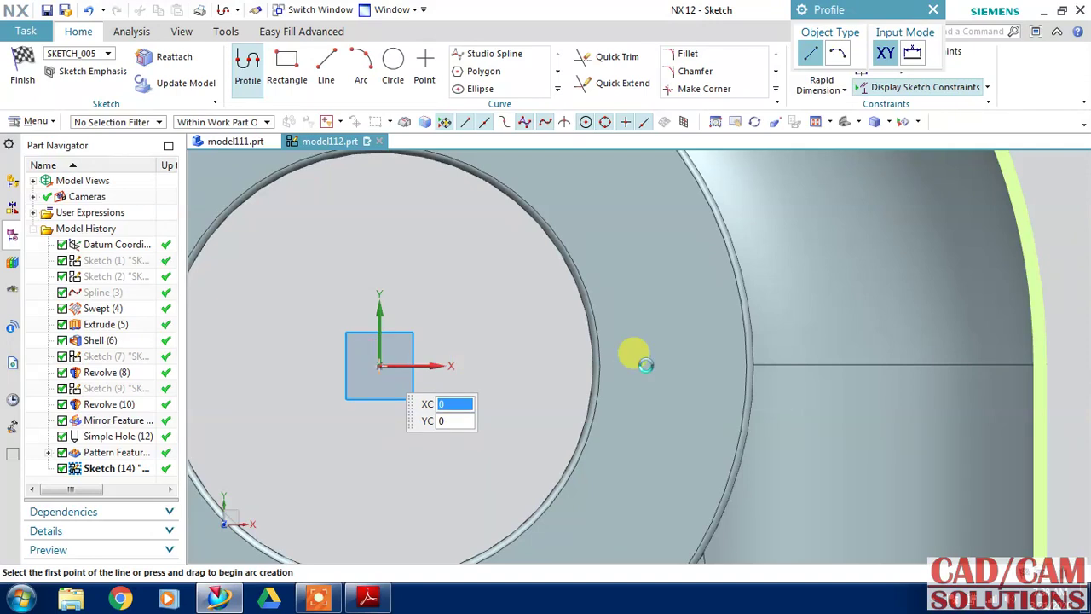
Step: Draw a line from the origin to the outer circle, then a second line to the inner circle
key(Return)
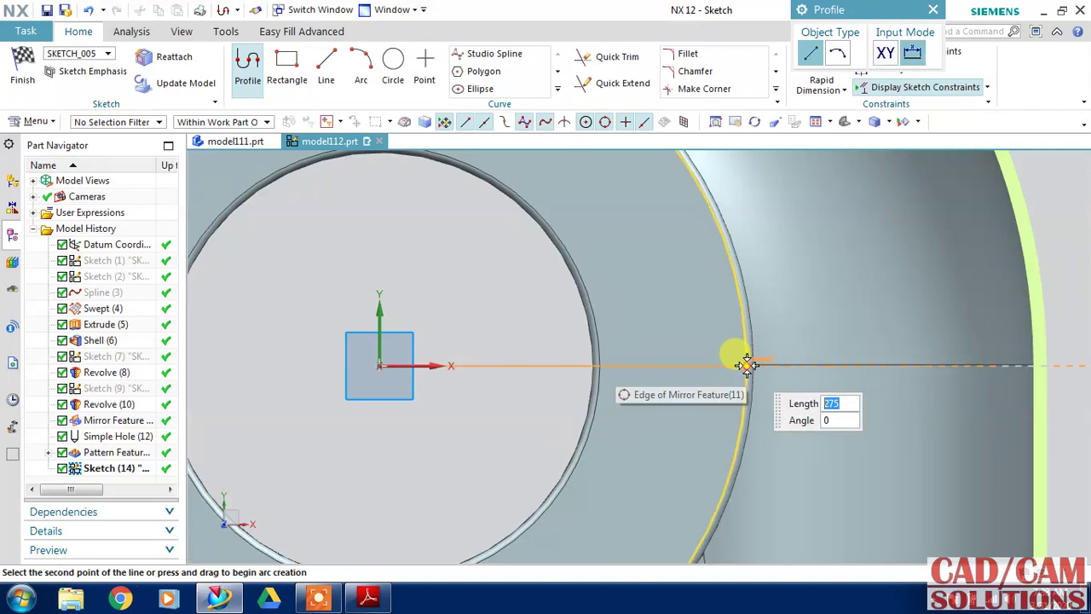
click(747, 365)
key(Escape)
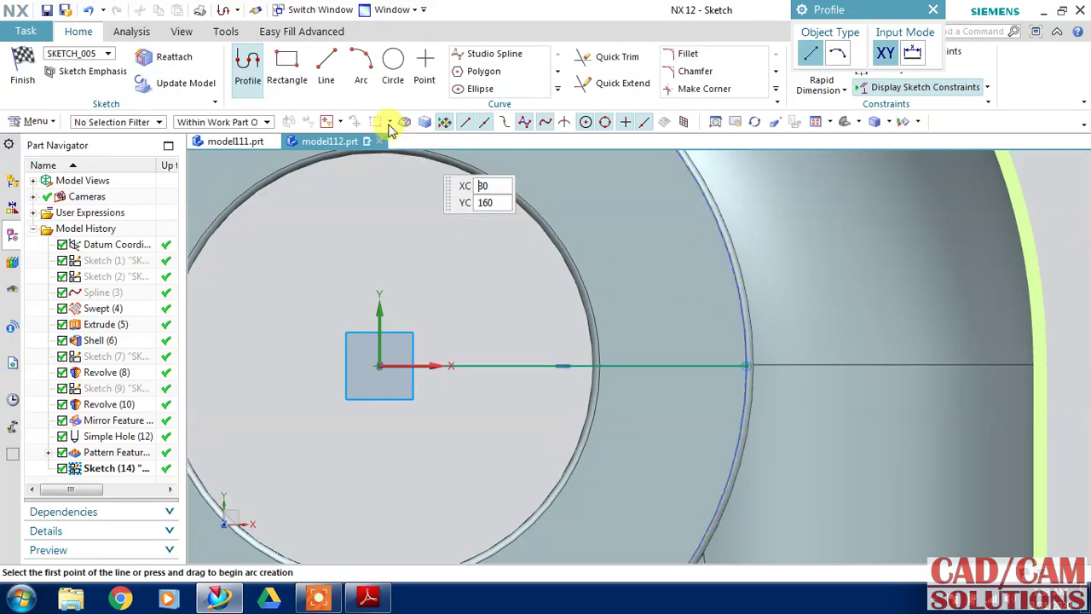
click(327, 61)
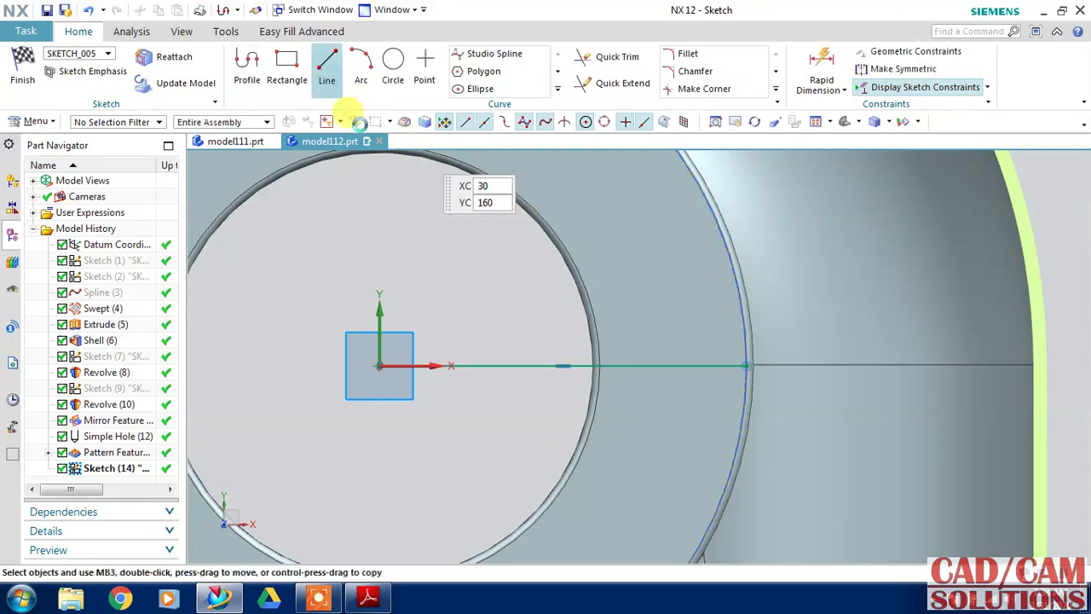
click(747, 364)
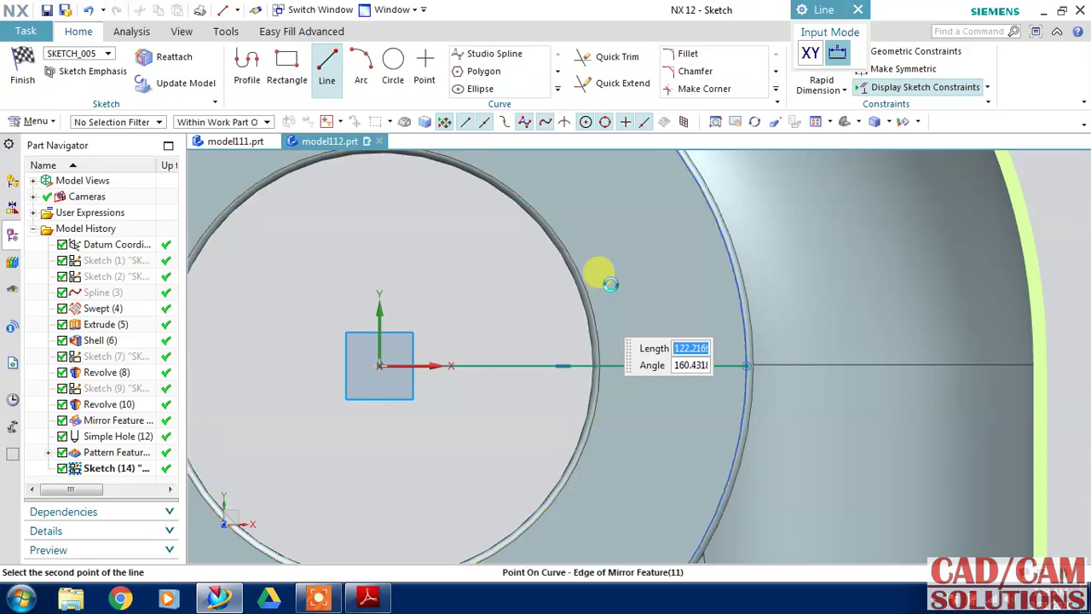
click(610, 284)
key(Escape)
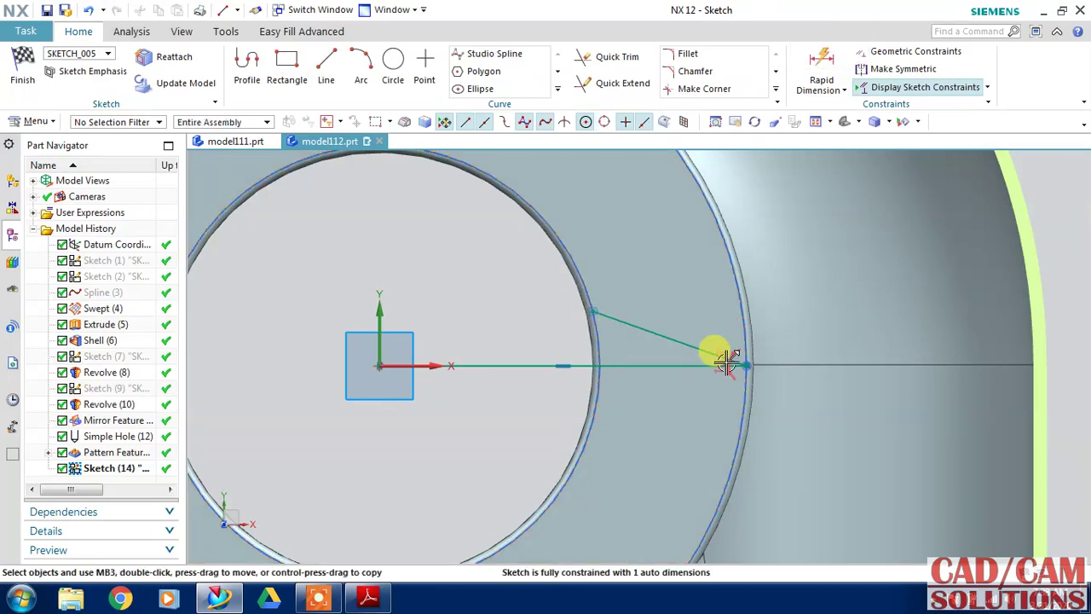
Step: Drive the angle between the lines at 30° and convert both lines to reference
double_click(725, 358)
text(30)
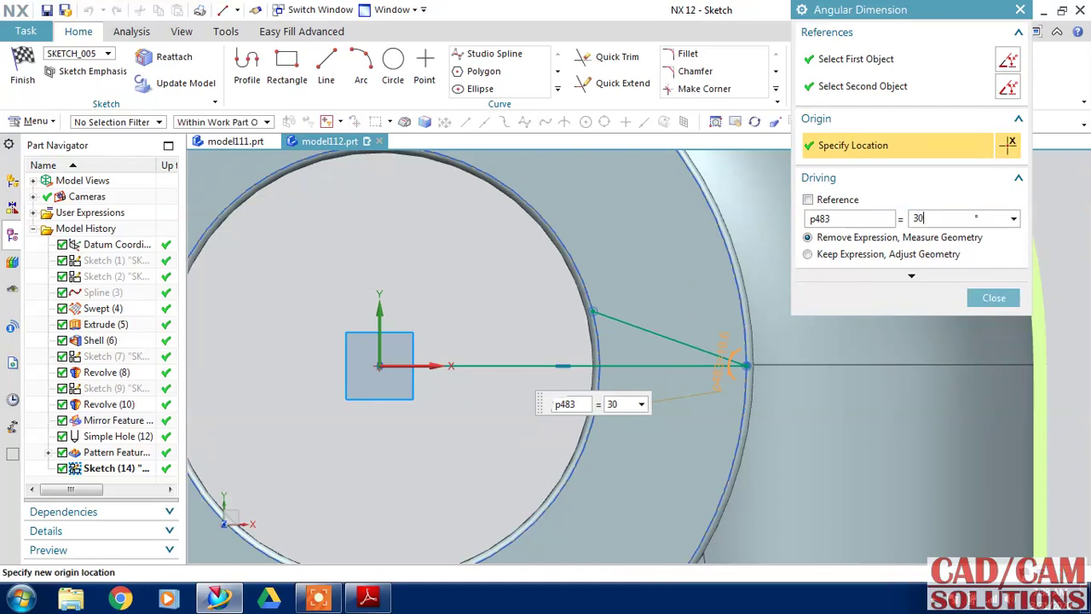
click(722, 311)
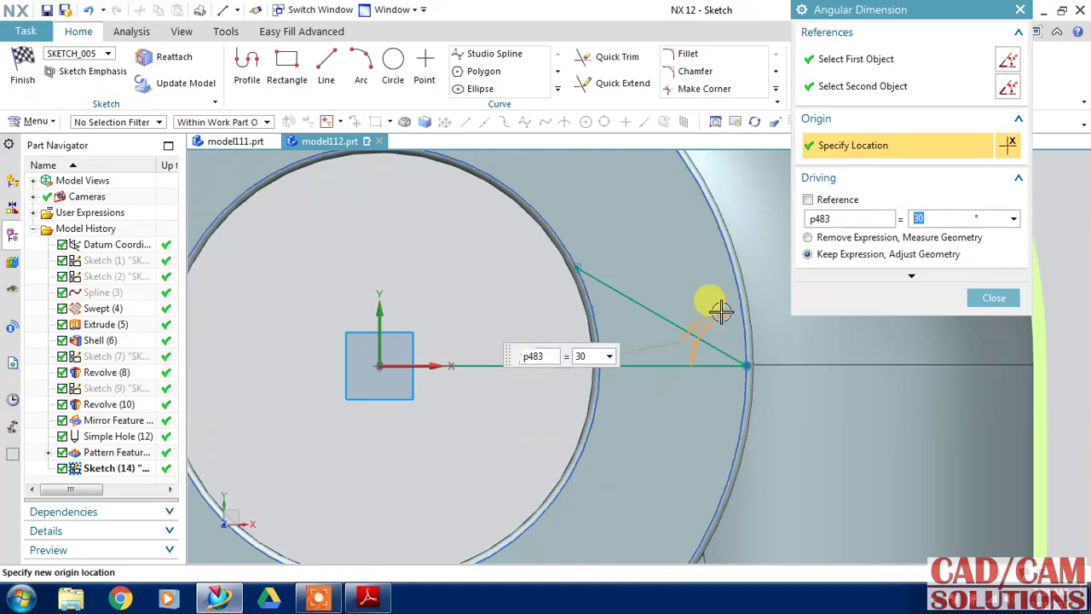
click(994, 300)
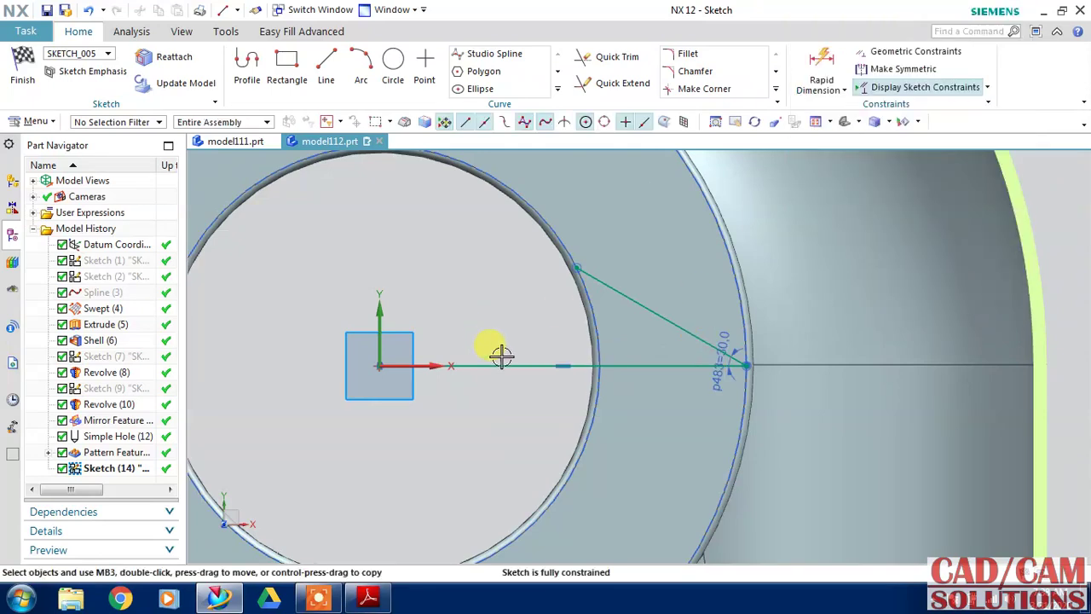
right_click(503, 366)
click(555, 225)
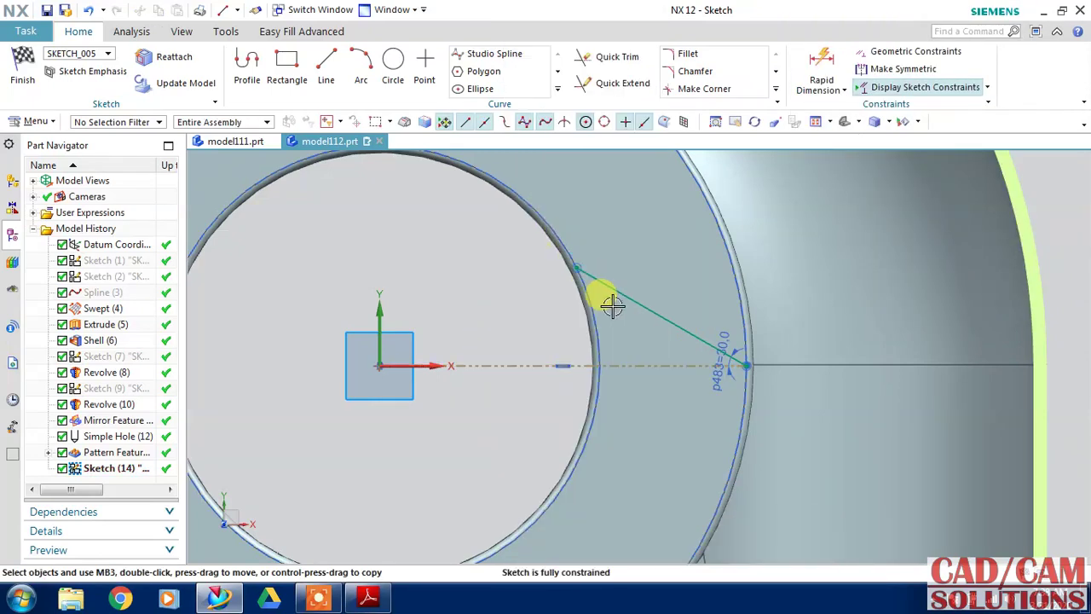
click(623, 298)
right_click(624, 295)
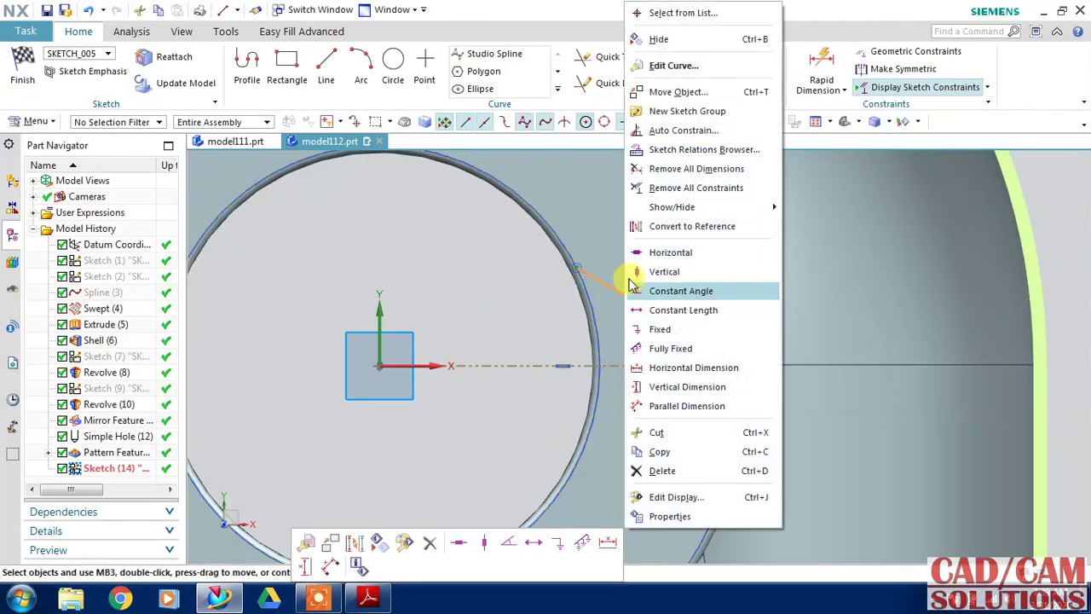
click(649, 230)
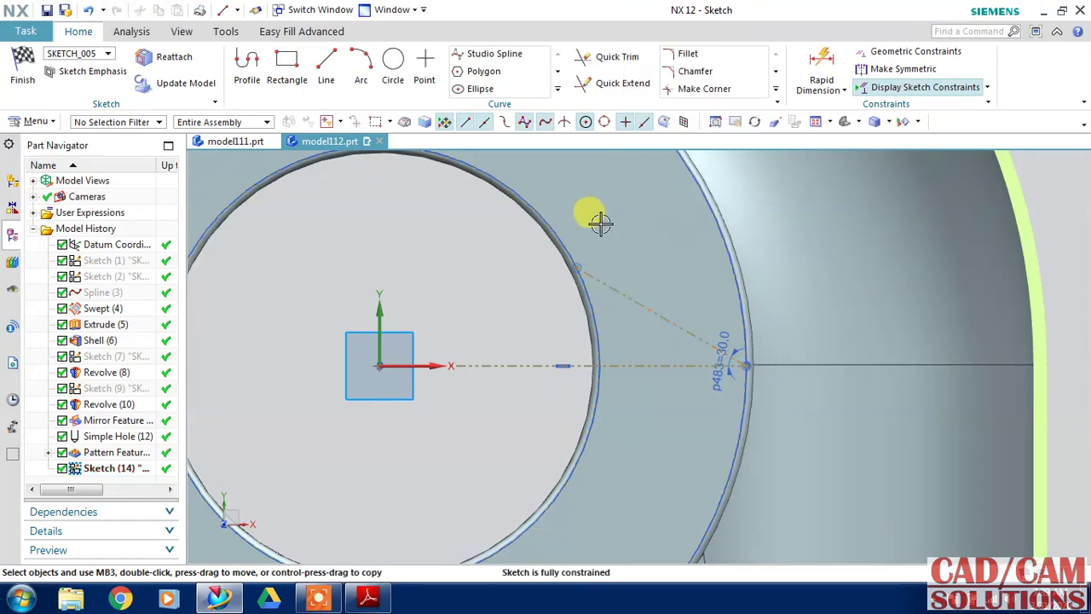
Step: Draw a small circle centred on the inclined reference line
click(392, 63)
scroll(723, 334, up, 3)
scroll(723, 334, up, 1)
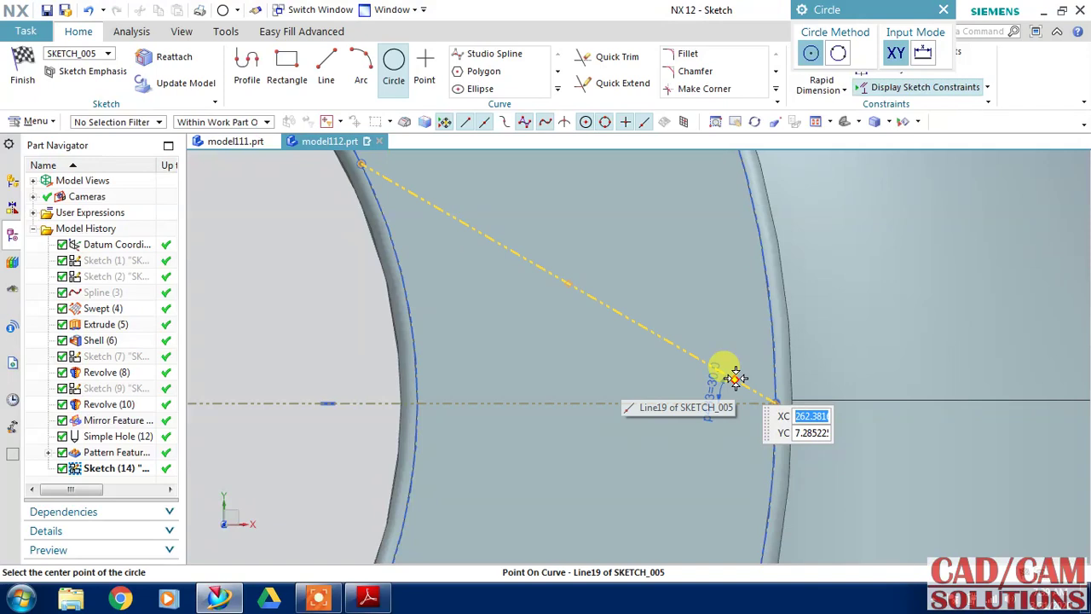
click(734, 380)
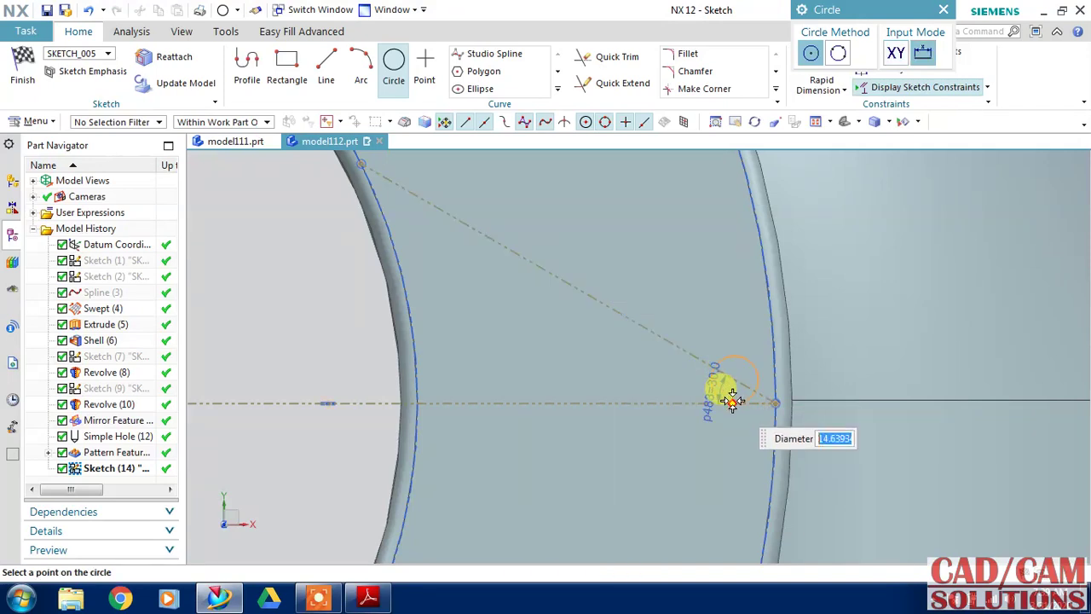
click(733, 399)
scroll(711, 324, down, 1)
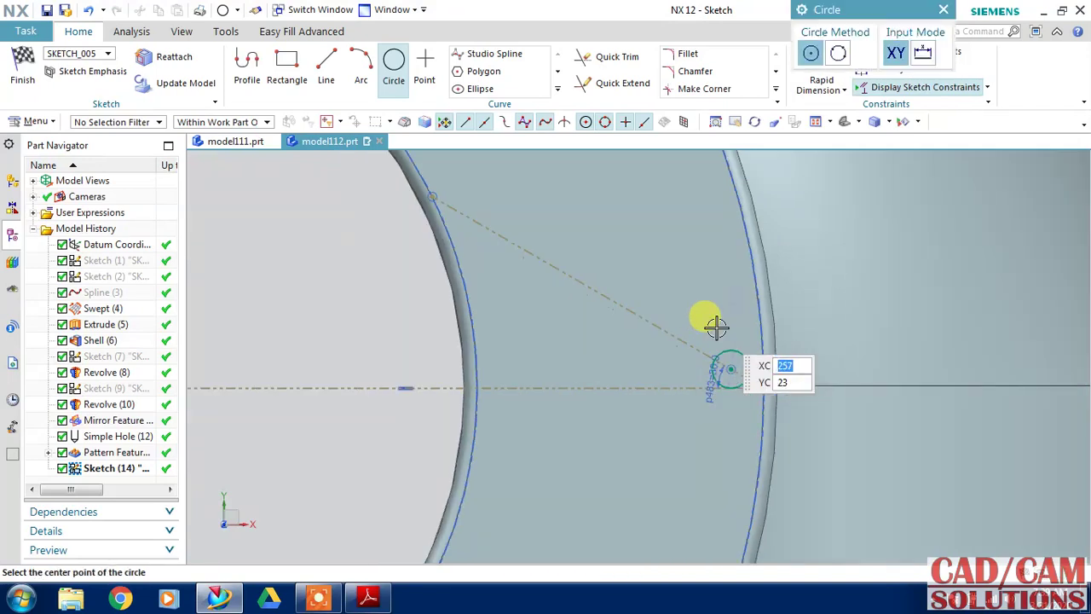
Step: Draw another circle at the construction line's upper end, sized out to the inner edge
click(450, 207)
scroll(433, 203, up, 2)
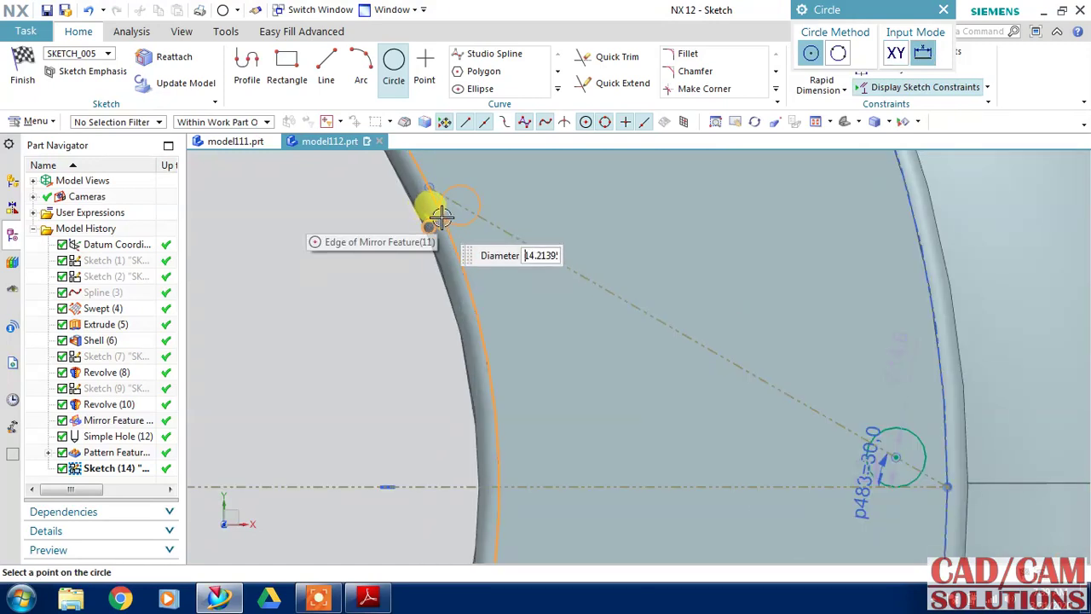
click(426, 207)
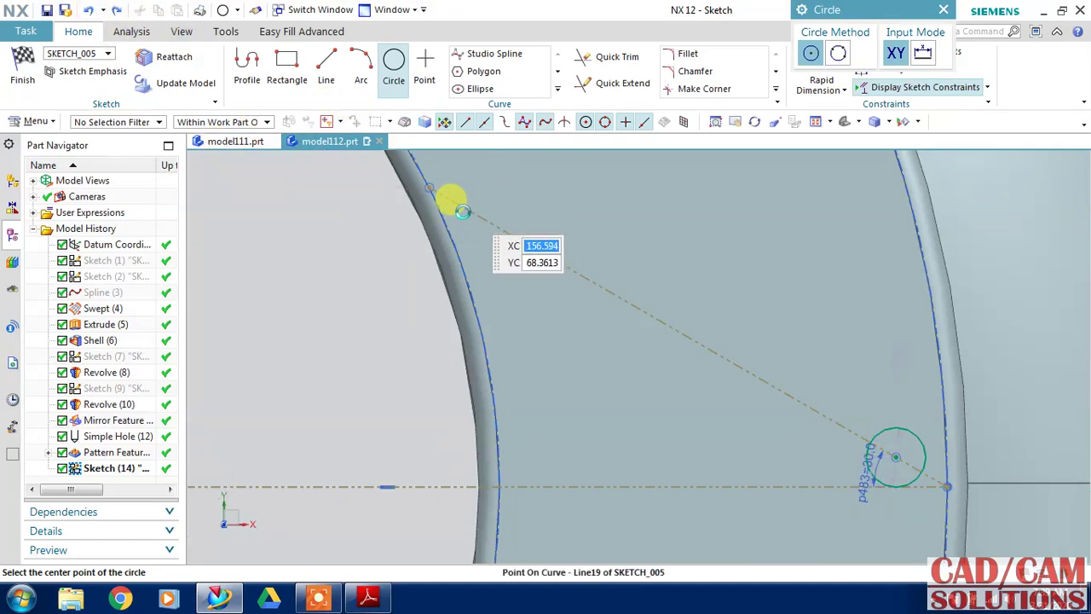
click(454, 207)
click(447, 221)
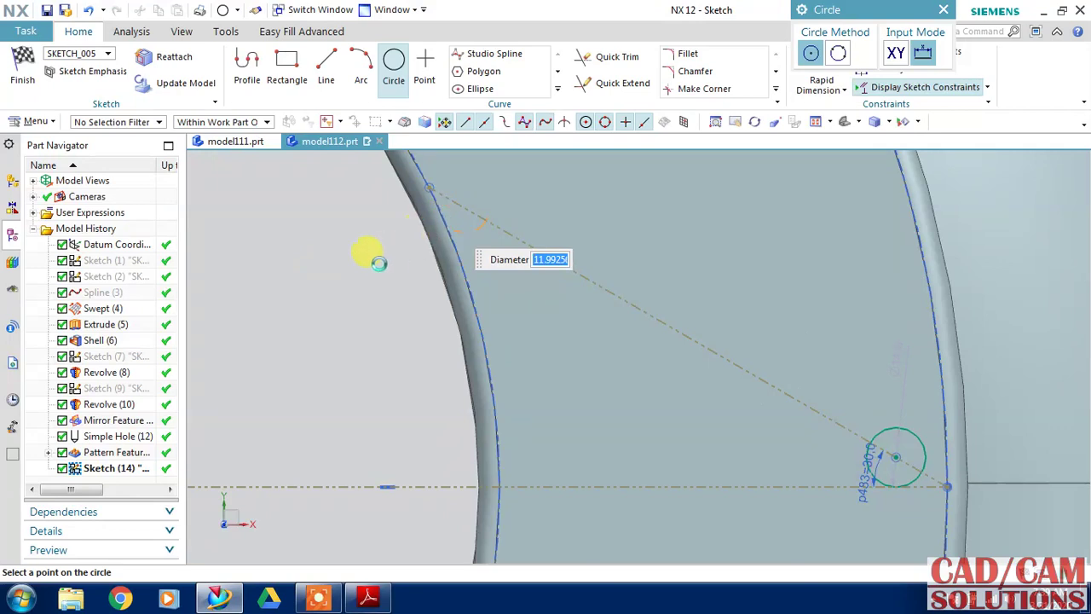
key(Escape)
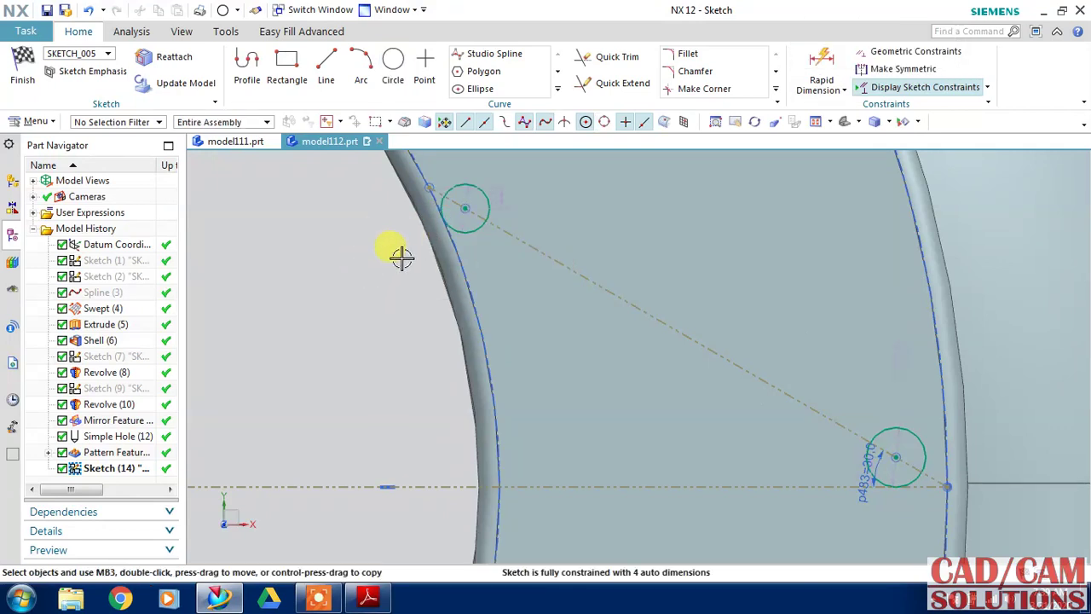
scroll(401, 258, down, 2)
Step: Draw a three-point arc from the upper small circle to the lower-right circle
click(362, 68)
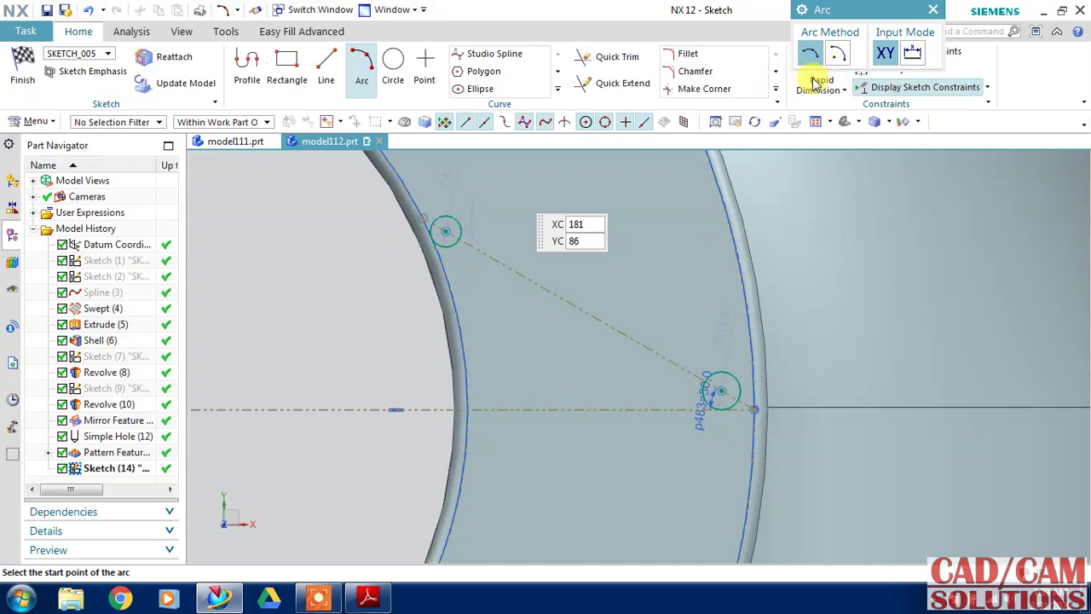
scroll(449, 221, up, 2)
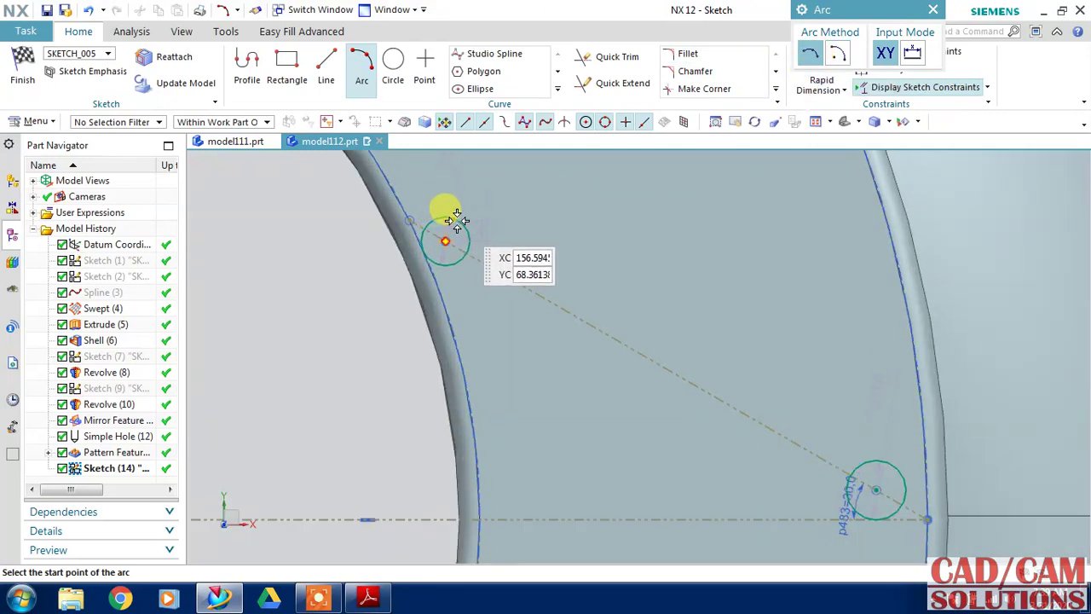
click(459, 219)
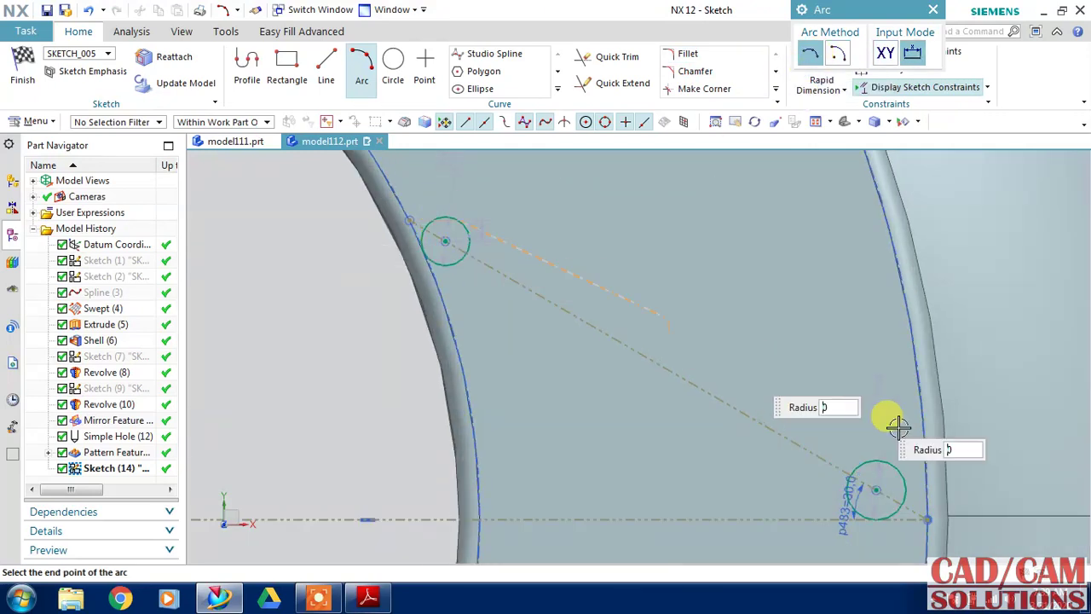
click(904, 474)
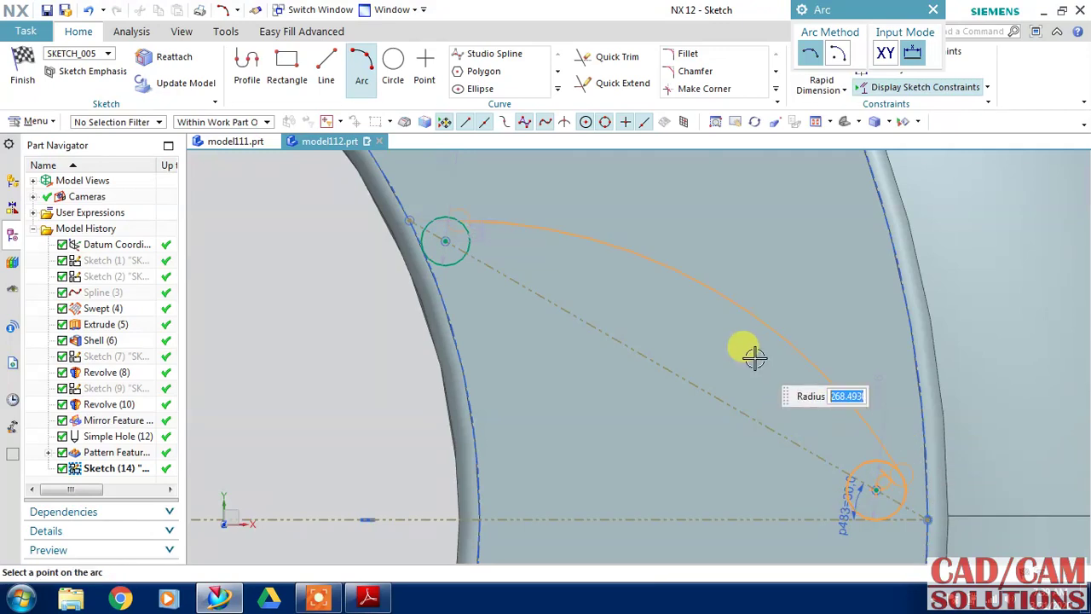
scroll(739, 365, up, 2)
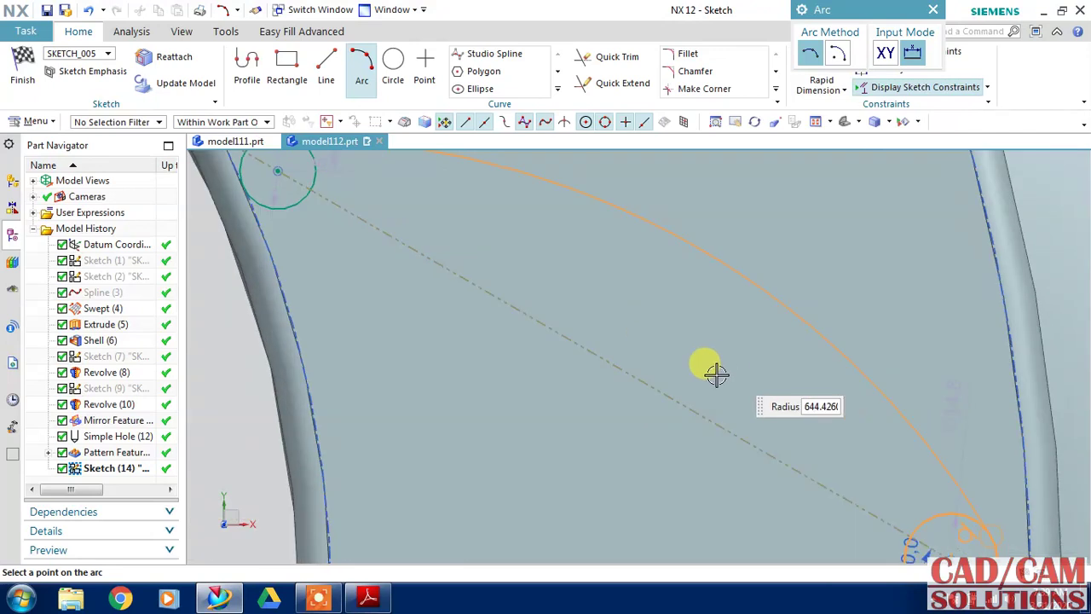
scroll(654, 311, up, 2)
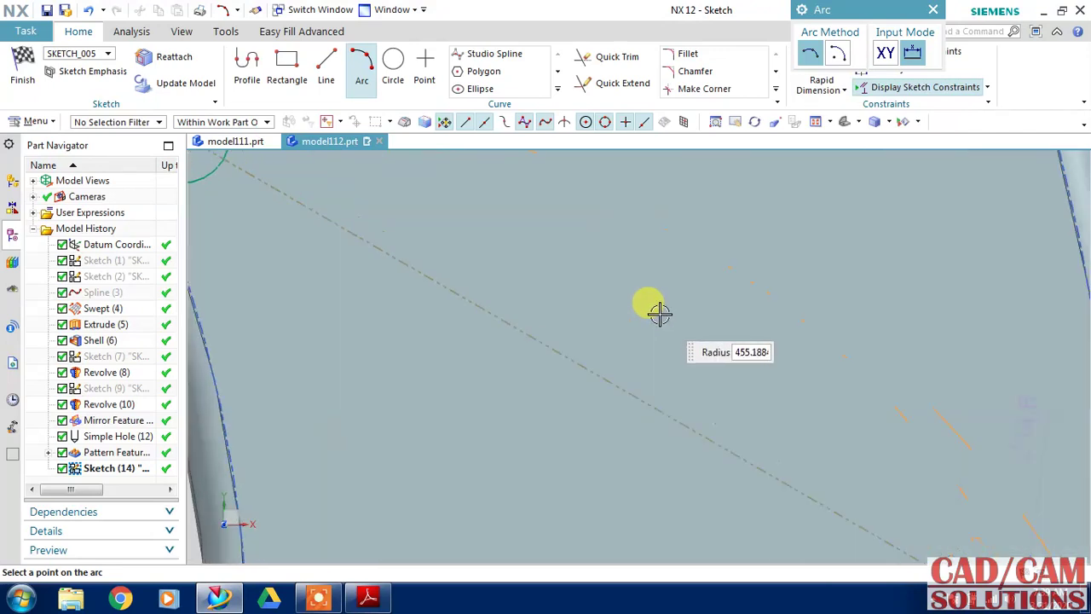
scroll(648, 309, up, 2)
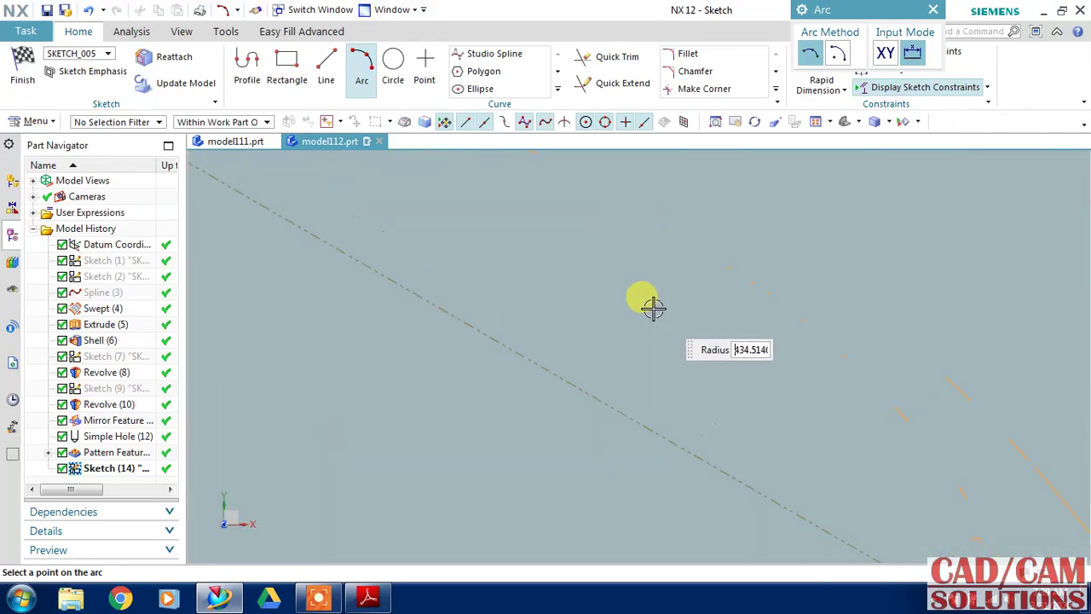
click(693, 326)
scroll(711, 312, down, 2)
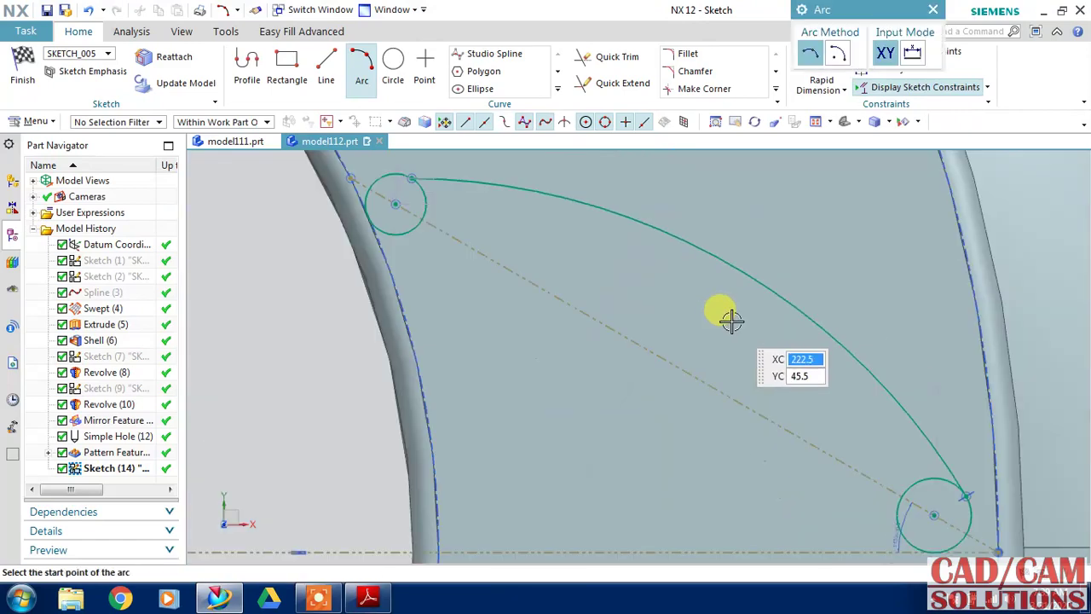
scroll(725, 312, down, 2)
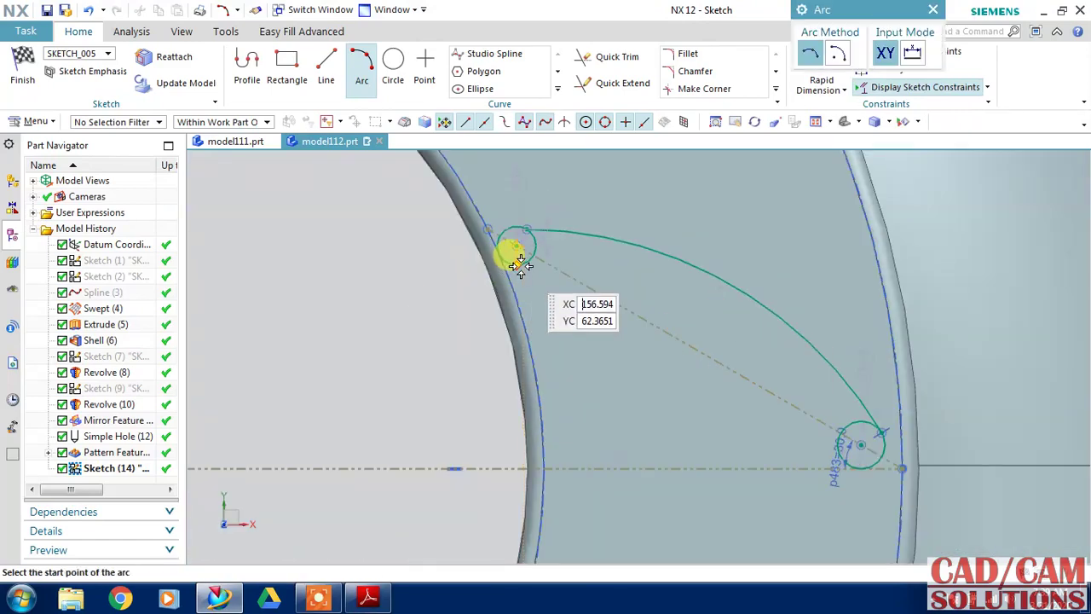
scroll(520, 265, up, 2)
scroll(520, 265, up, 1)
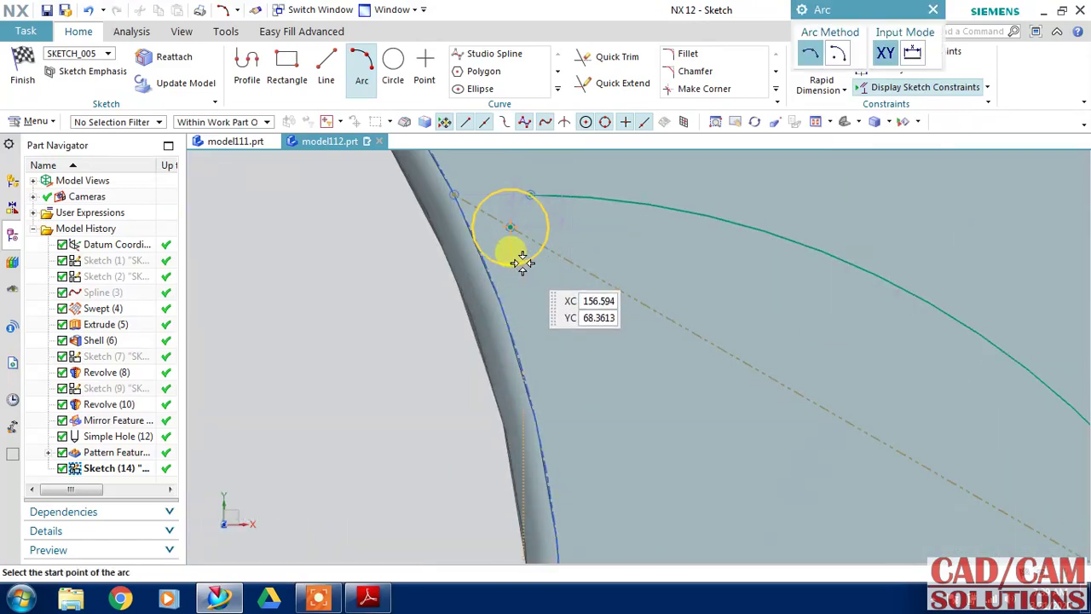
Step: With arc-centre snapping off, draw a second arc between the circles, inside the first
click(521, 260)
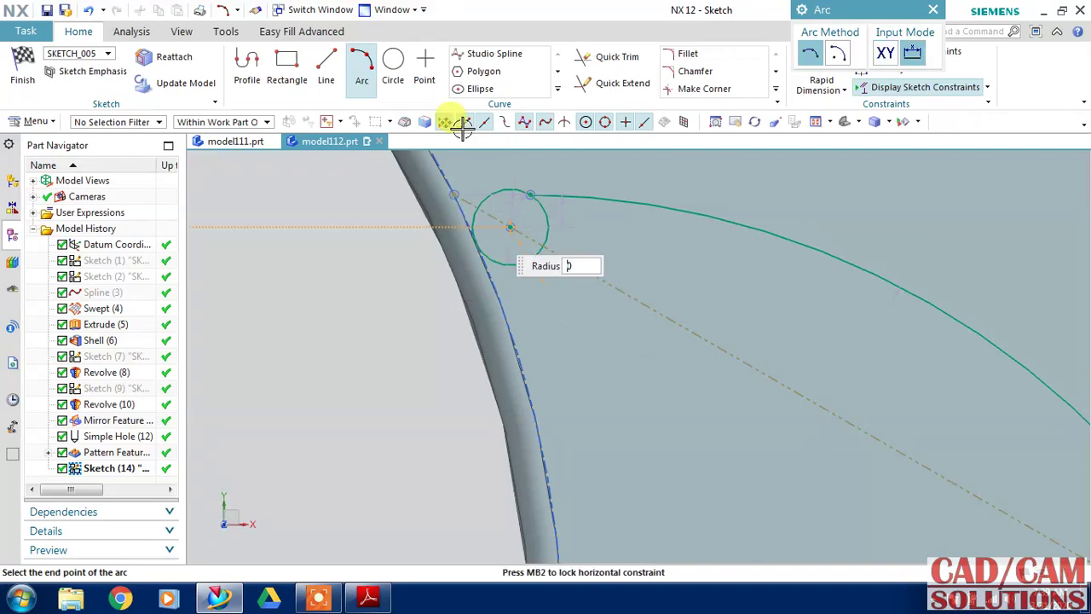
click(361, 68)
click(362, 68)
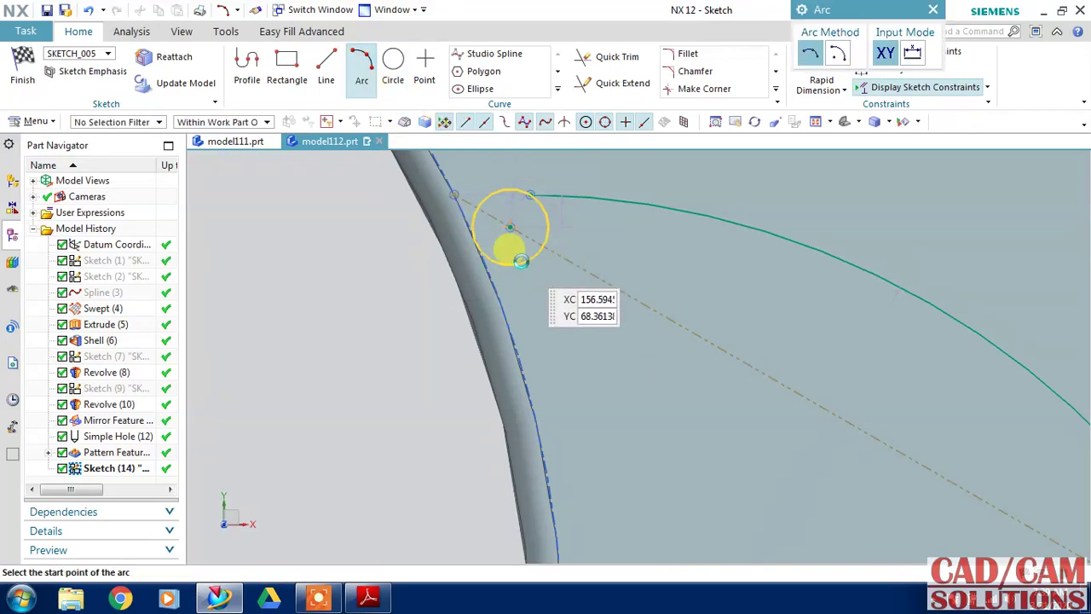
click(585, 121)
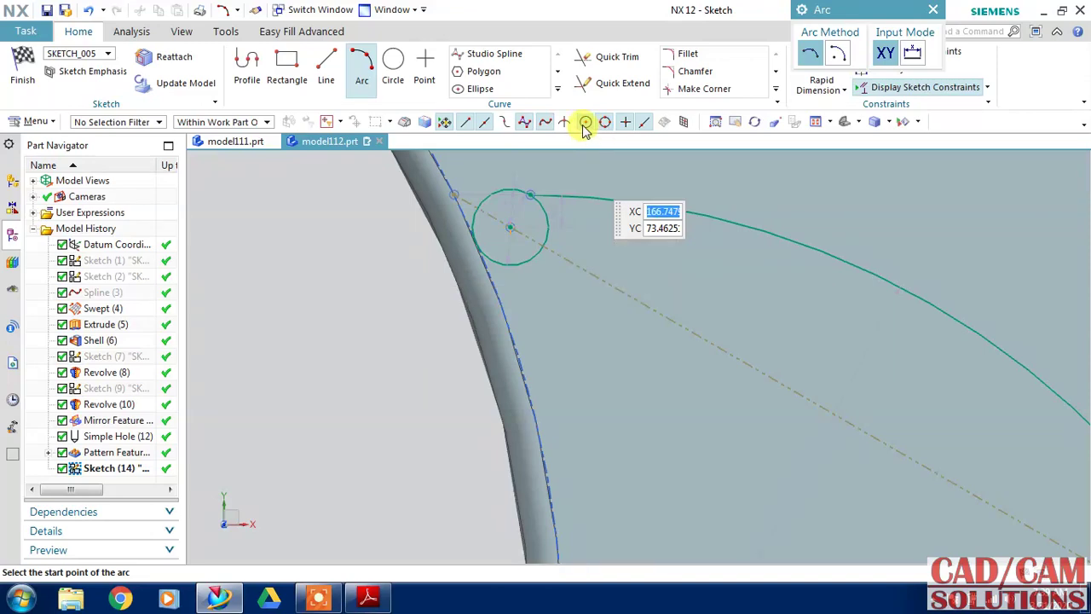
click(516, 256)
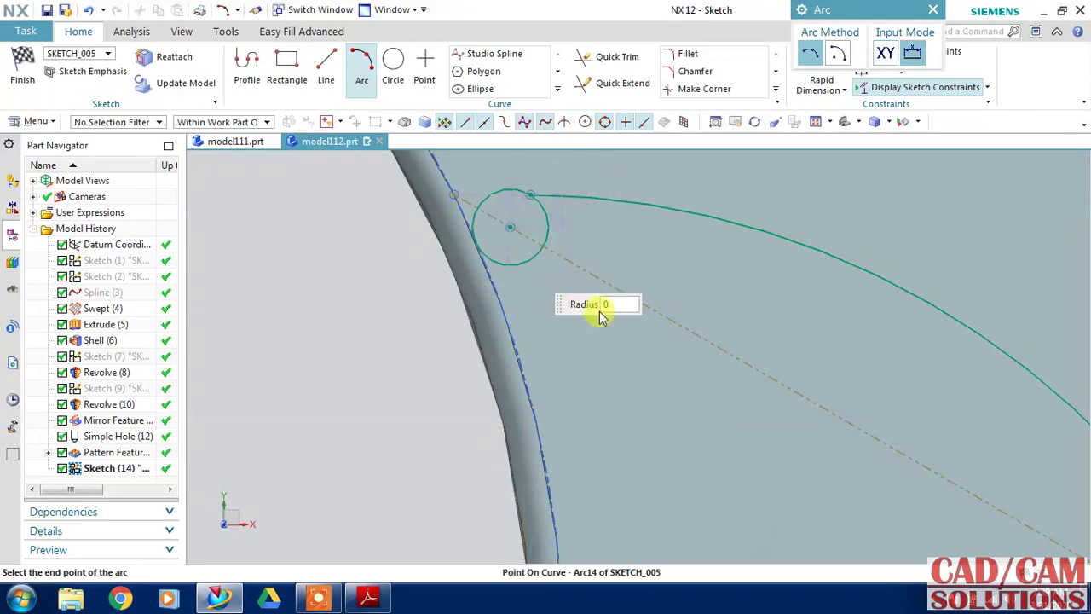
scroll(628, 347, down, 1)
scroll(628, 347, down, 2)
scroll(792, 446, up, 2)
scroll(827, 427, up, 2)
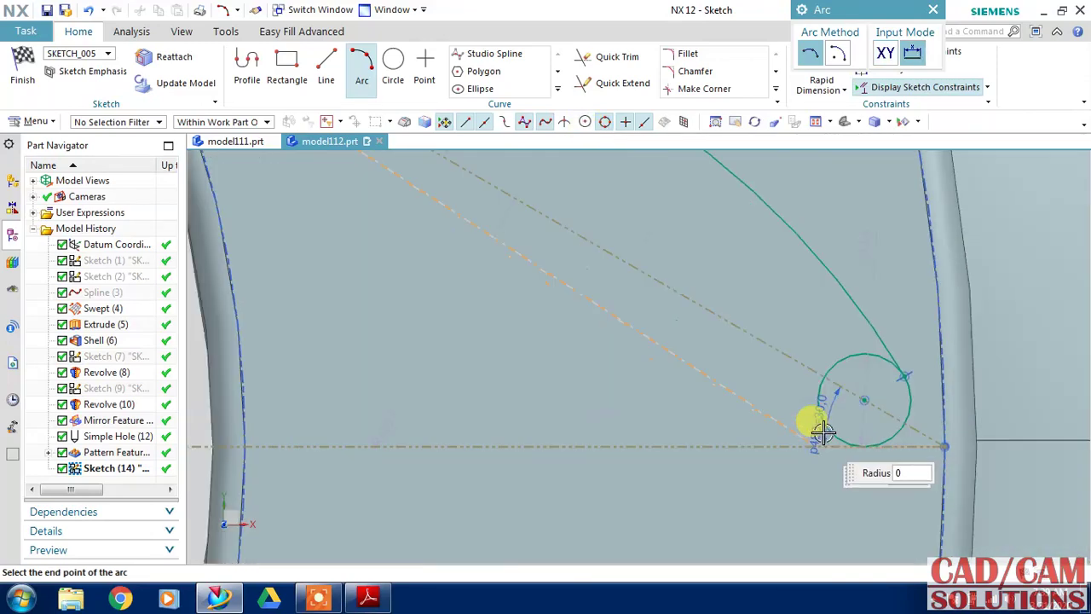
click(818, 419)
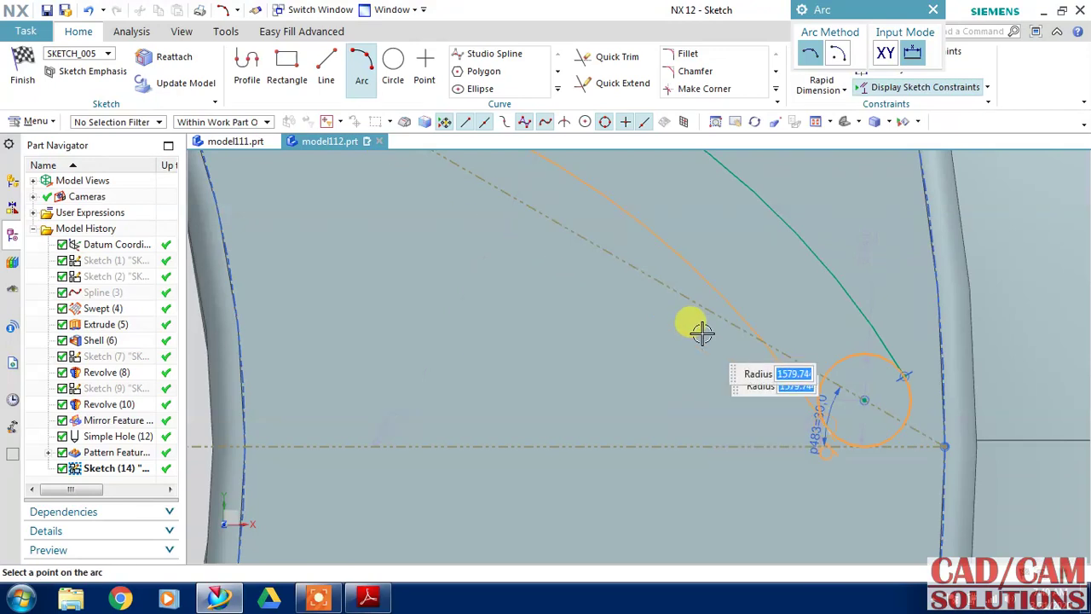
scroll(674, 317, up, 2)
scroll(645, 304, up, 1)
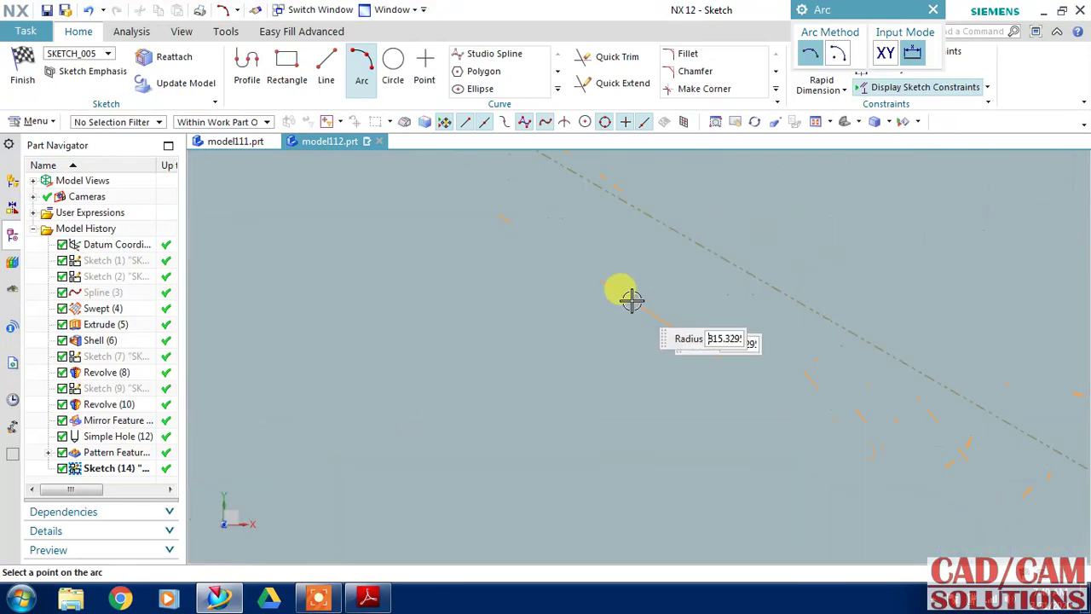
click(629, 293)
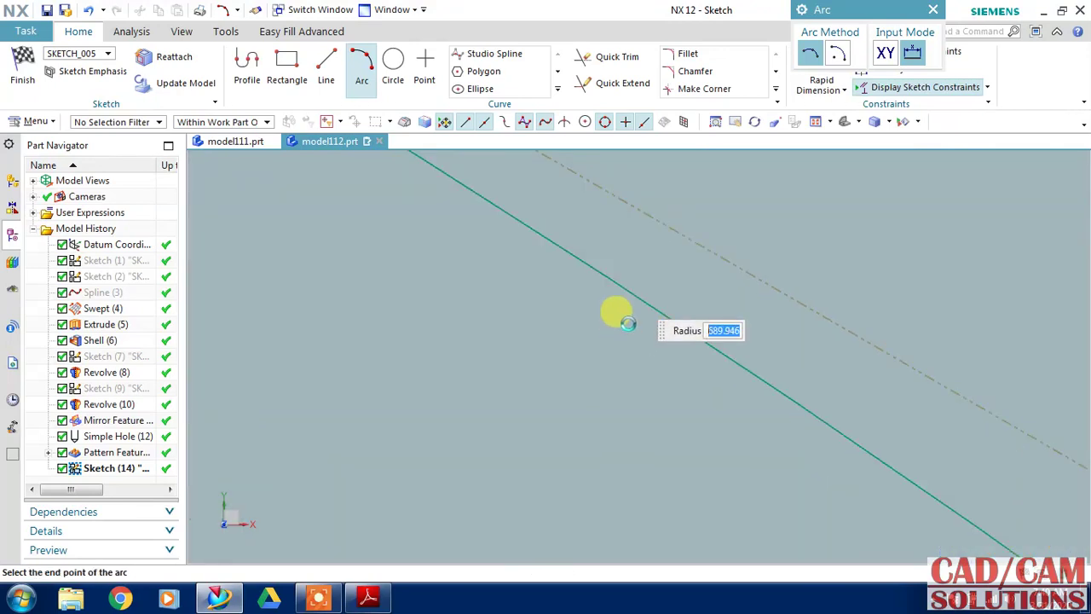
scroll(628, 319, down, 1)
scroll(628, 320, down, 1)
scroll(631, 329, down, 2)
scroll(631, 330, down, 1)
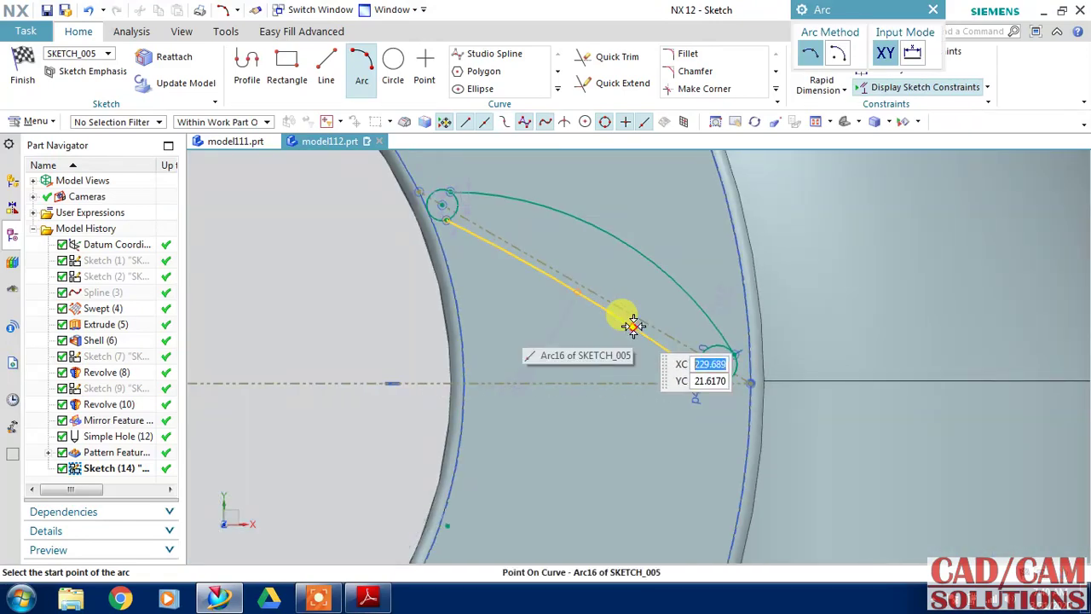
key(Escape)
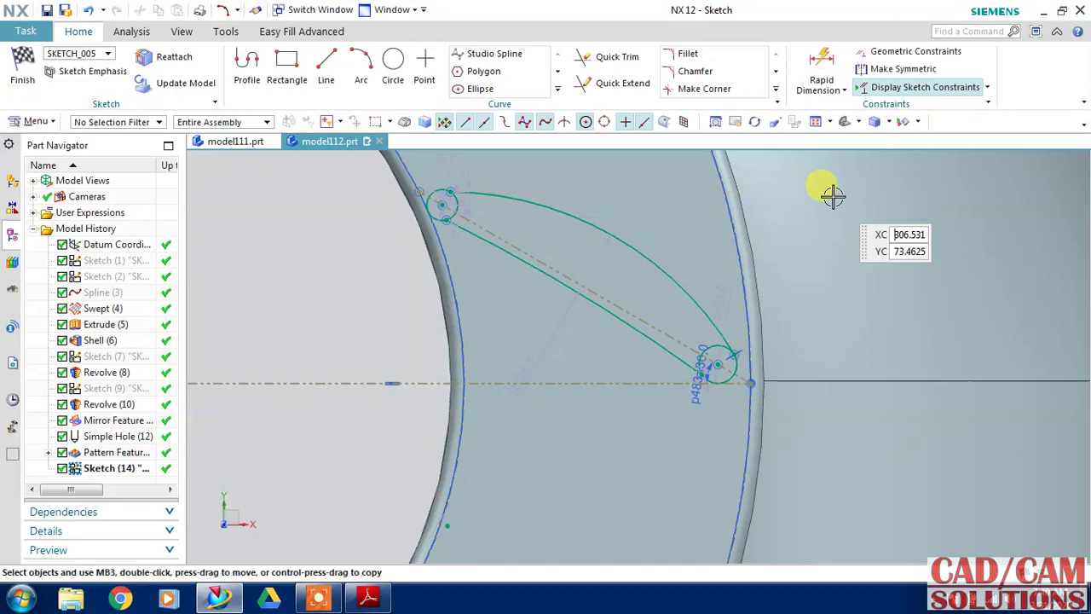
Step: Set both vane arcs to a 150 mm radius
double_click(600, 255)
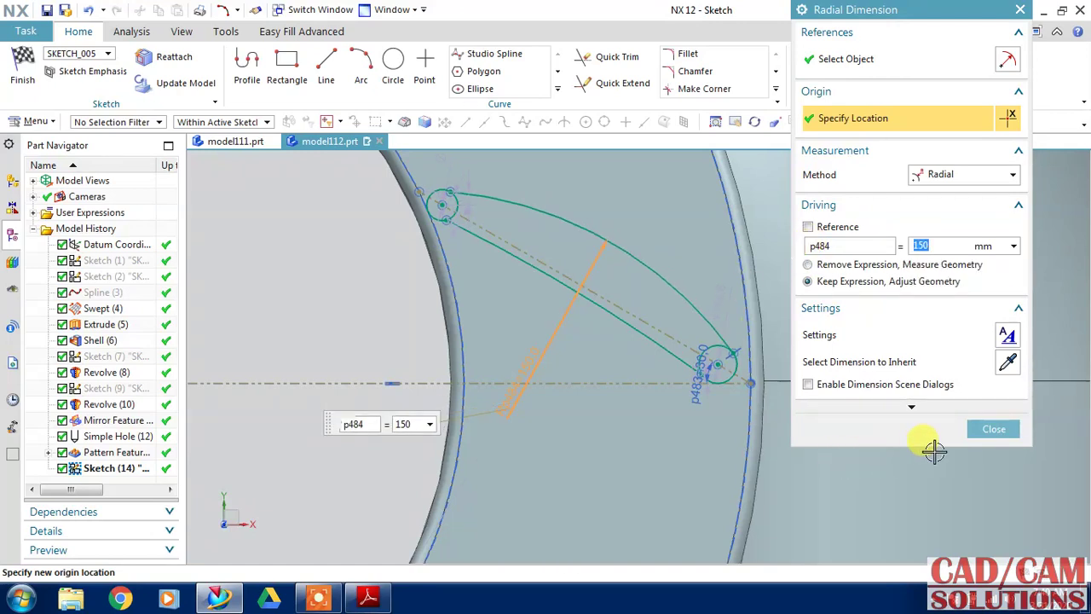
click(487, 436)
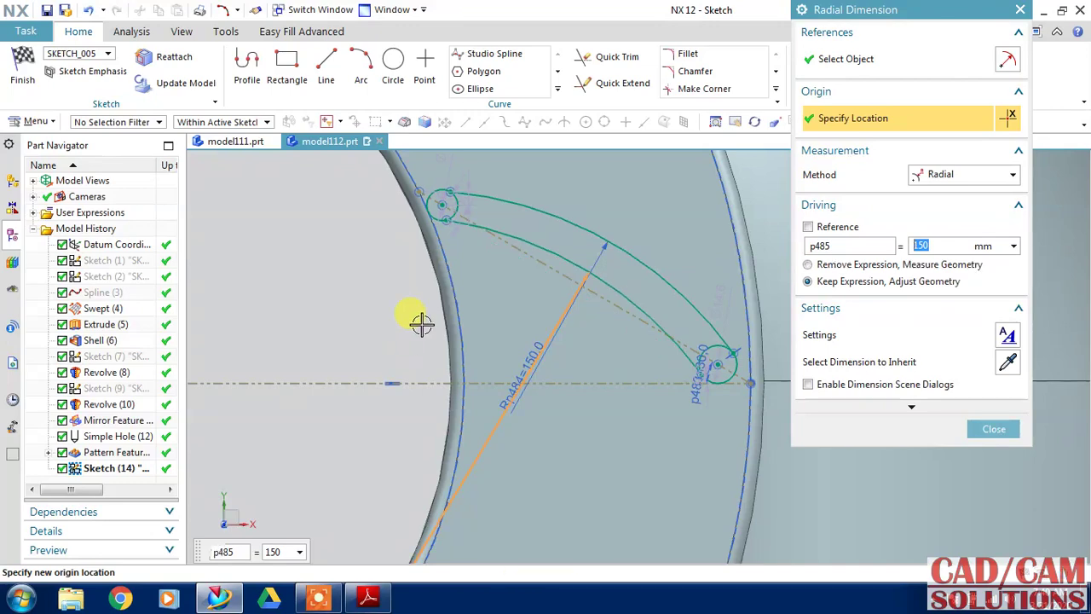
click(714, 239)
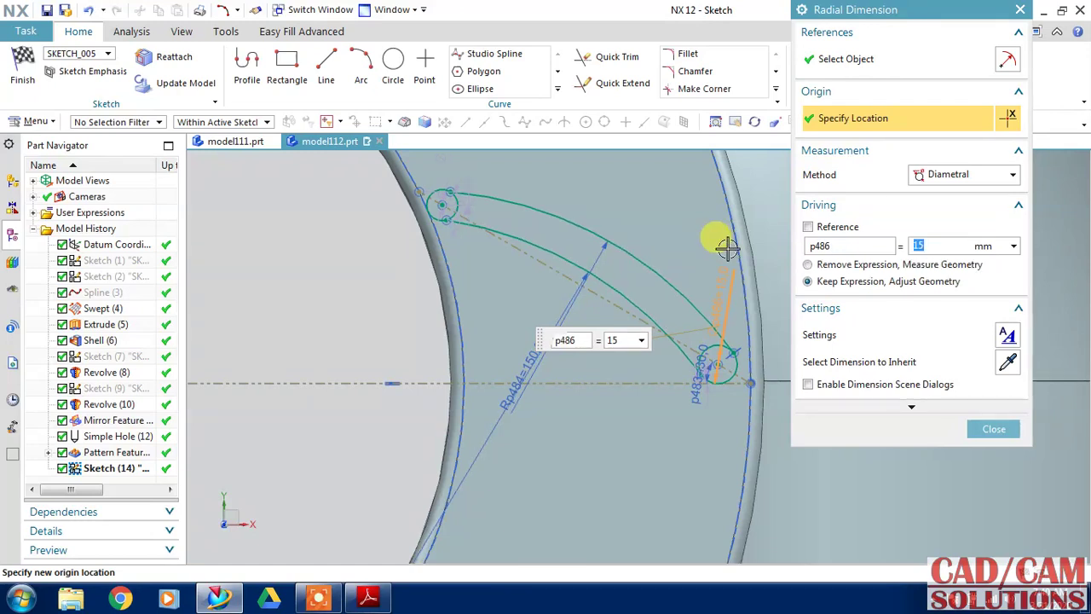
Step: Dimension the lower-right circle at Ø15 and the upper-left circle at Ø5
click(445, 162)
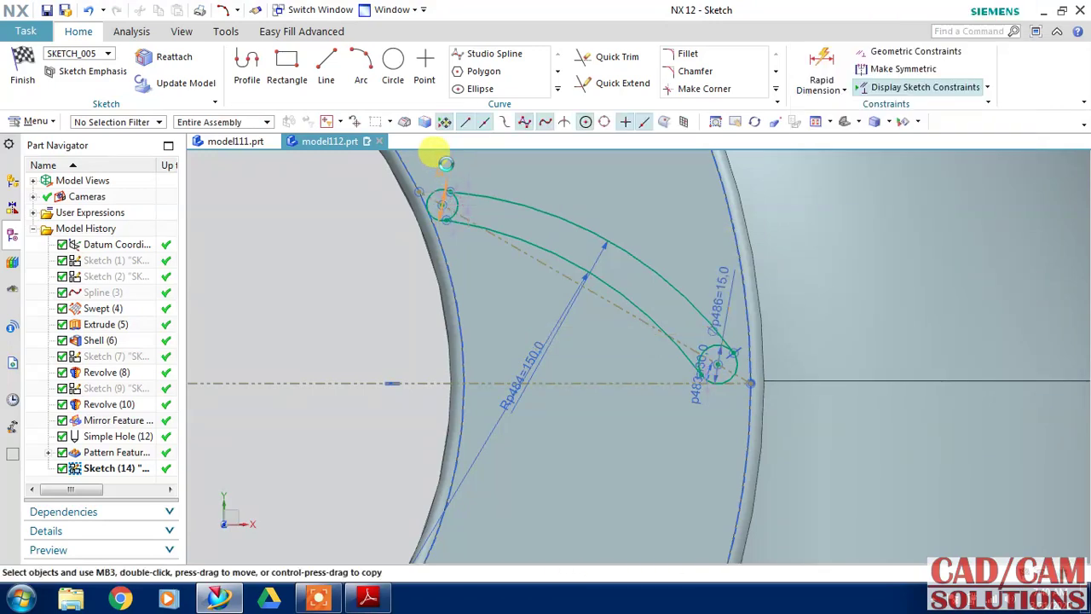
click(446, 162)
text(5)
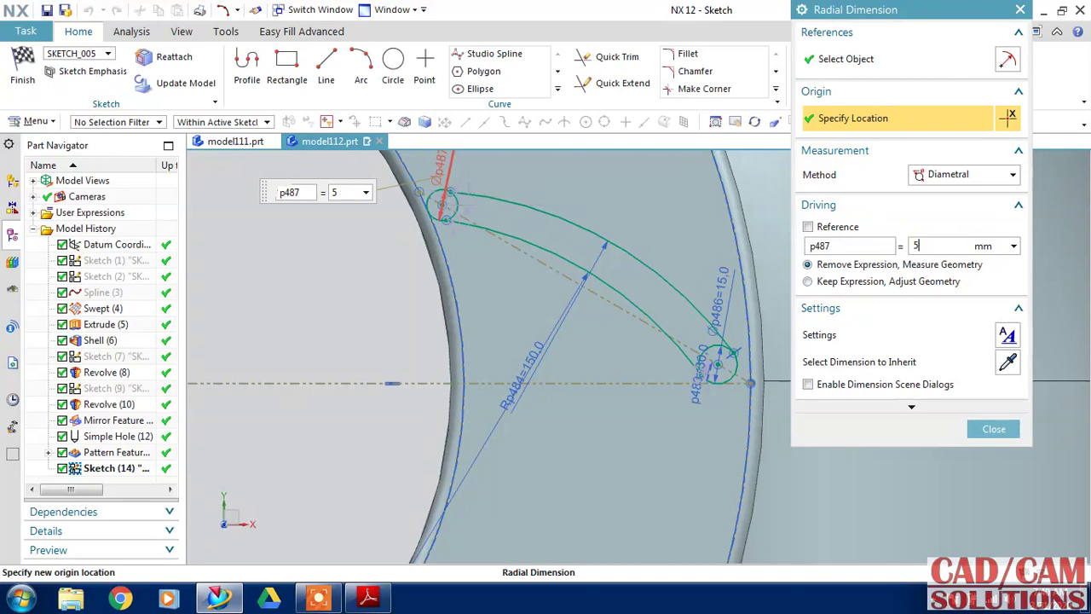
key(Return)
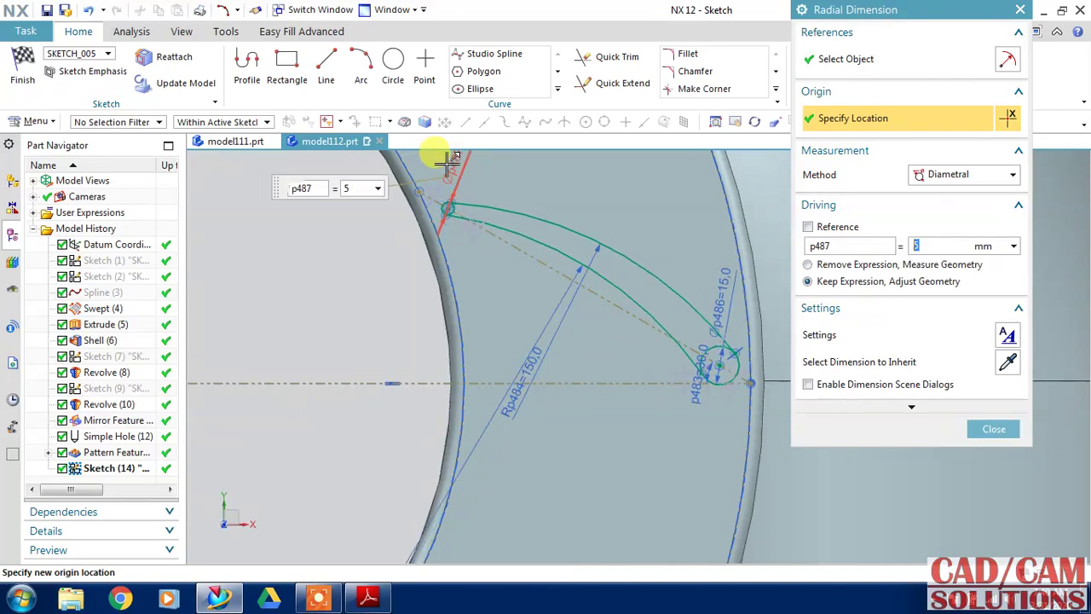
click(980, 428)
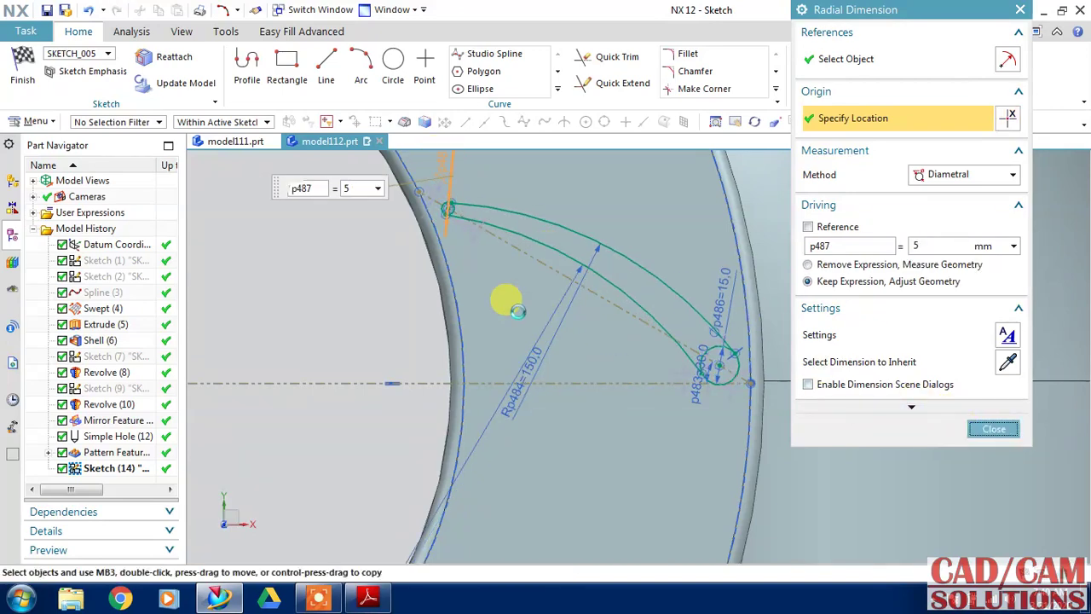
scroll(410, 196, up, 3)
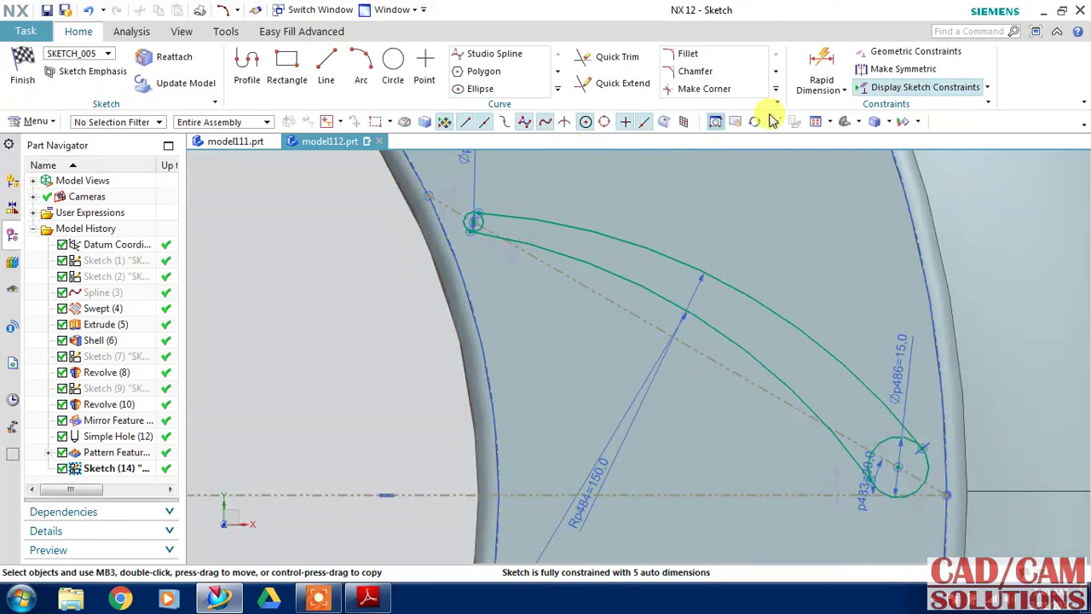
Step: Make the inner and outer end circles tangent to the ring edges
click(887, 55)
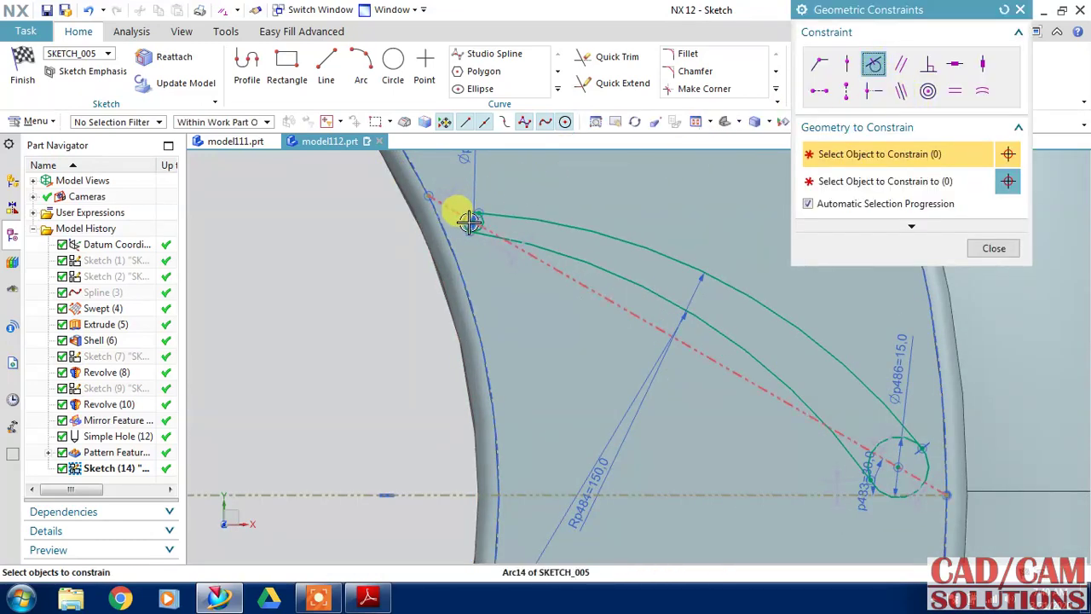
scroll(470, 220, up, 2)
click(412, 226)
click(425, 264)
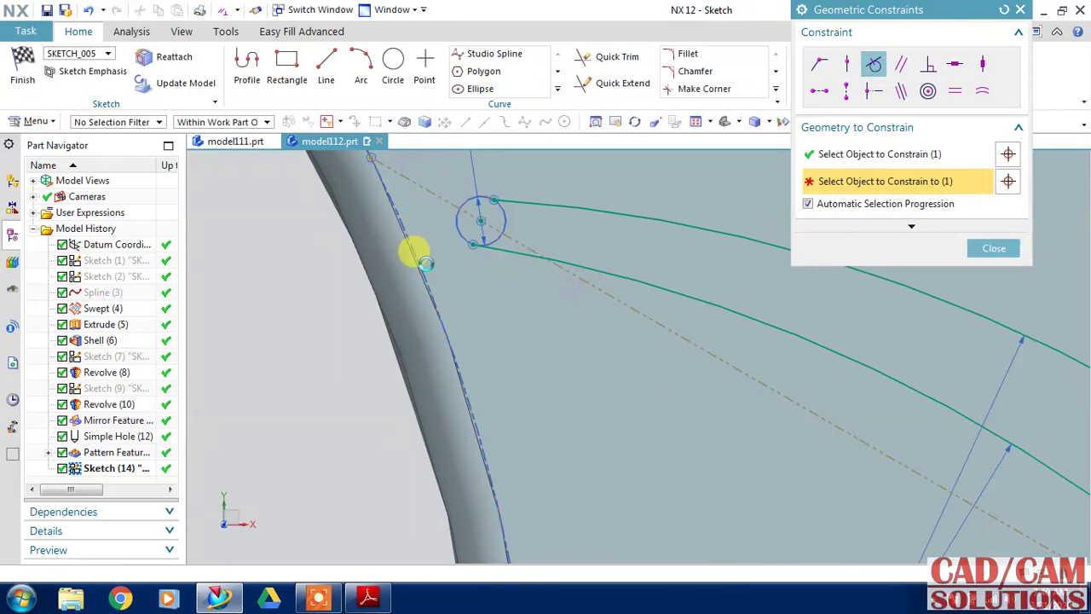
mouse_move(442, 282)
middle_down()
mouse_move(536, 290)
mouse_move(673, 355)
mouse_move(892, 522)
middle_up()
scroll(893, 522, up, 2)
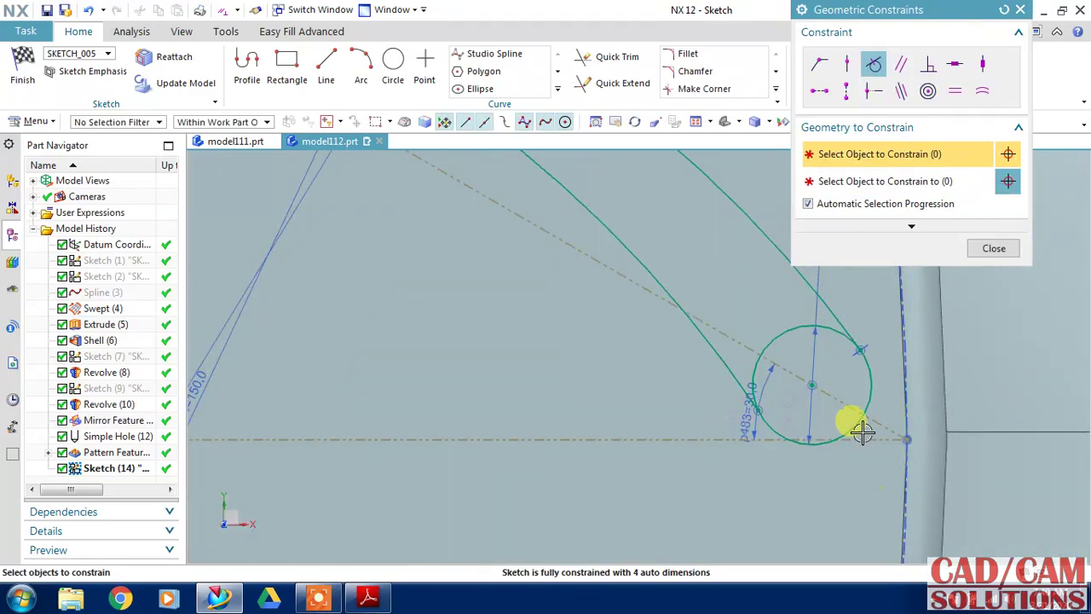
click(875, 391)
click(903, 376)
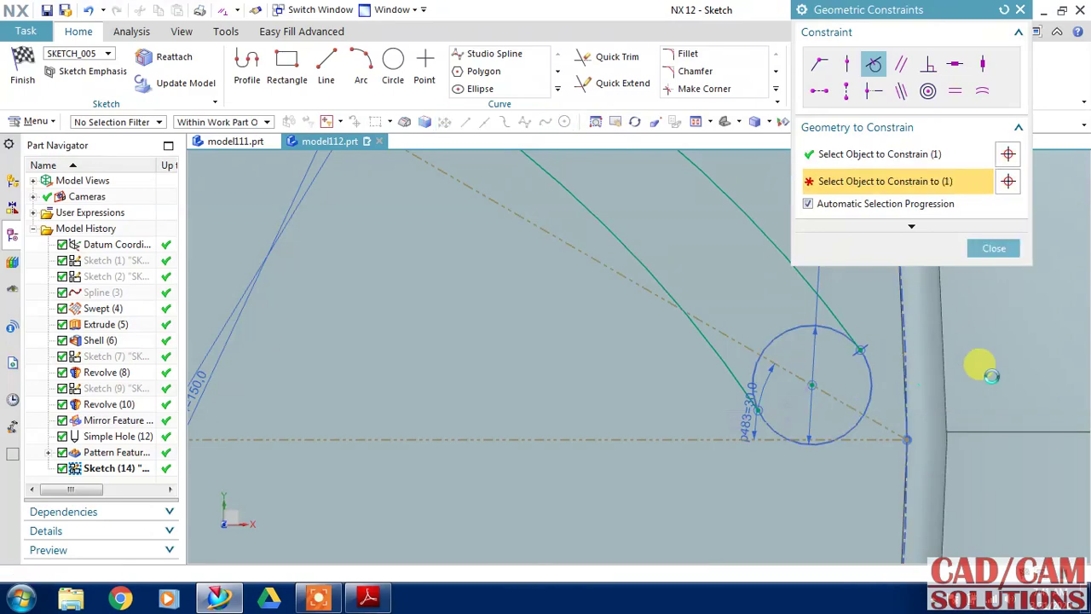
scroll(992, 375, down, 2)
scroll(991, 376, down, 1)
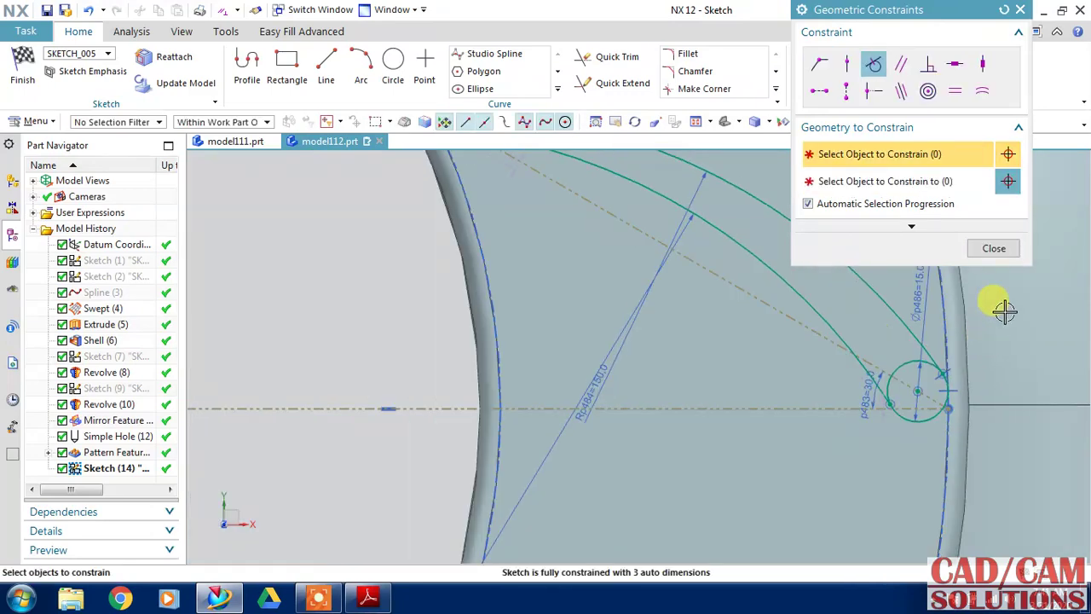
click(995, 249)
scroll(995, 307, down, 1)
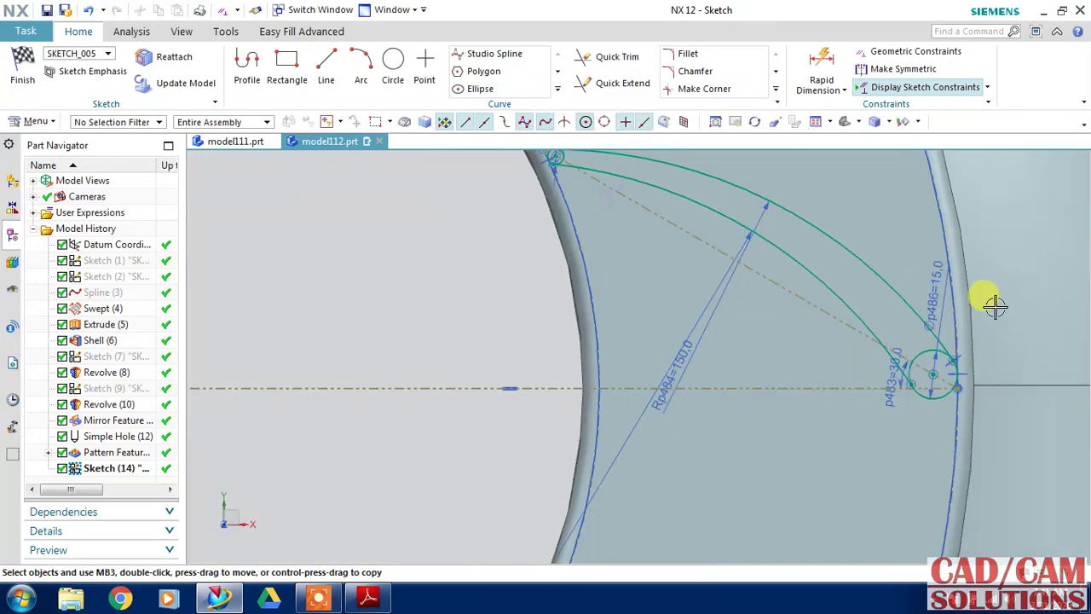
scroll(984, 309, up, 1)
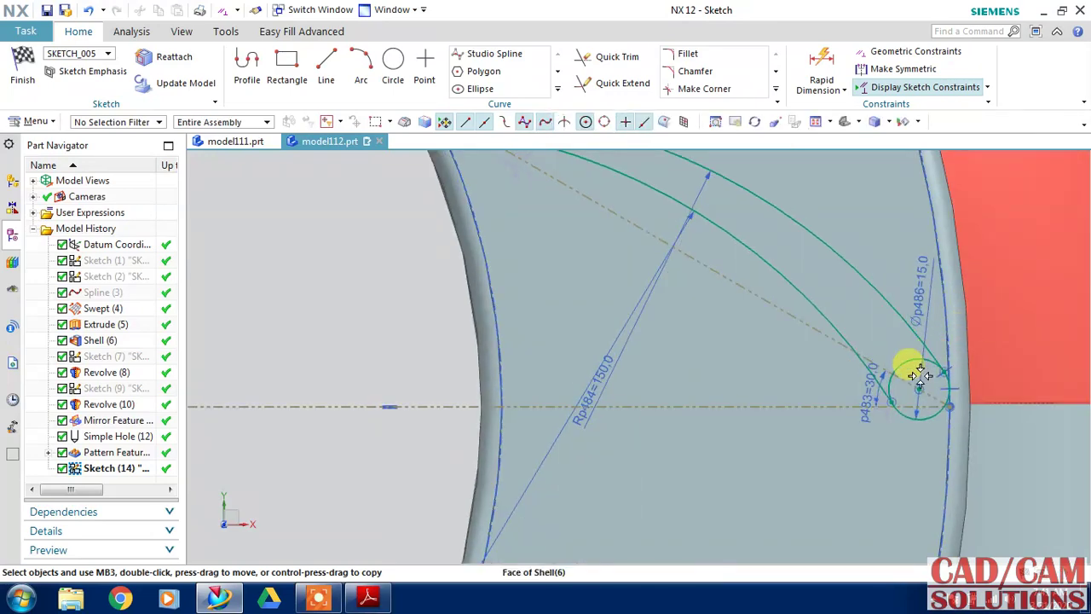
scroll(895, 400, up, 2)
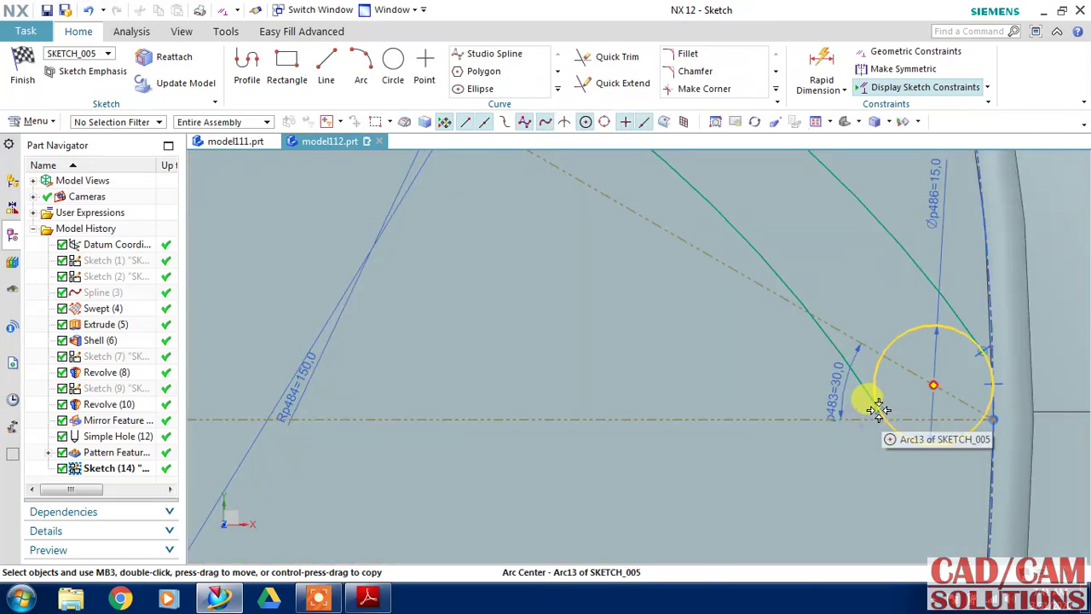
Step: Make both blade curves tangent to the end circles and the inner circle tangent to the ring edge
click(899, 51)
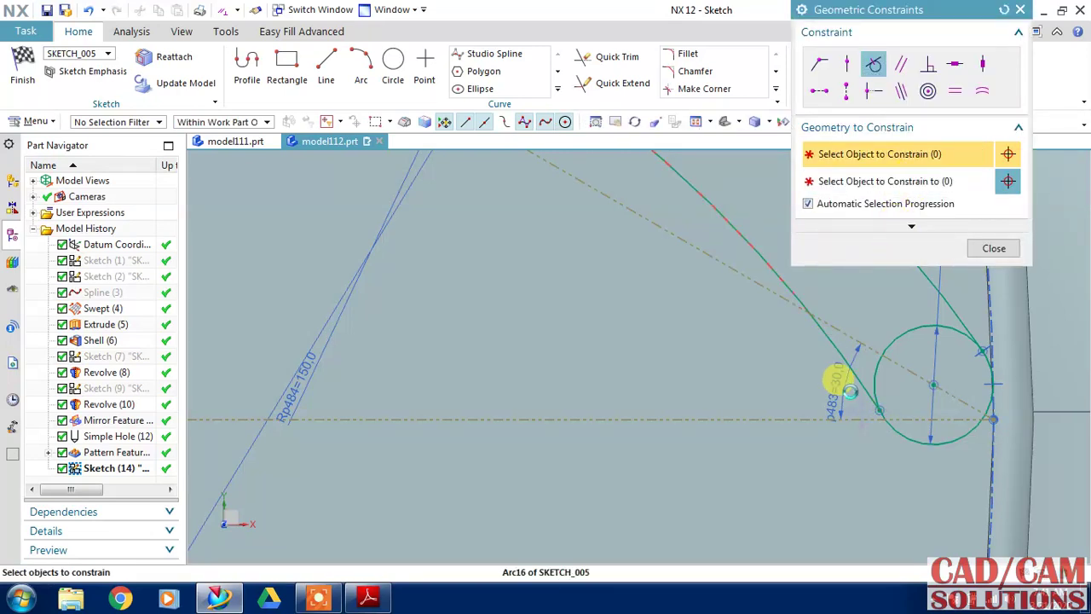
click(849, 390)
click(804, 451)
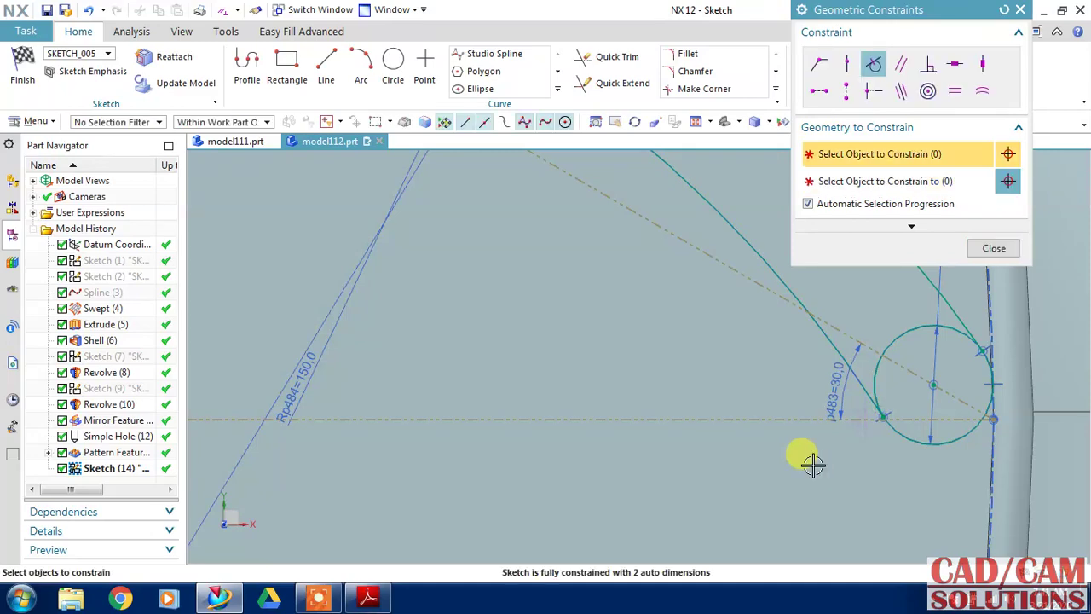
scroll(803, 451, down, 3)
scroll(648, 334, up, 3)
scroll(720, 312, up, 2)
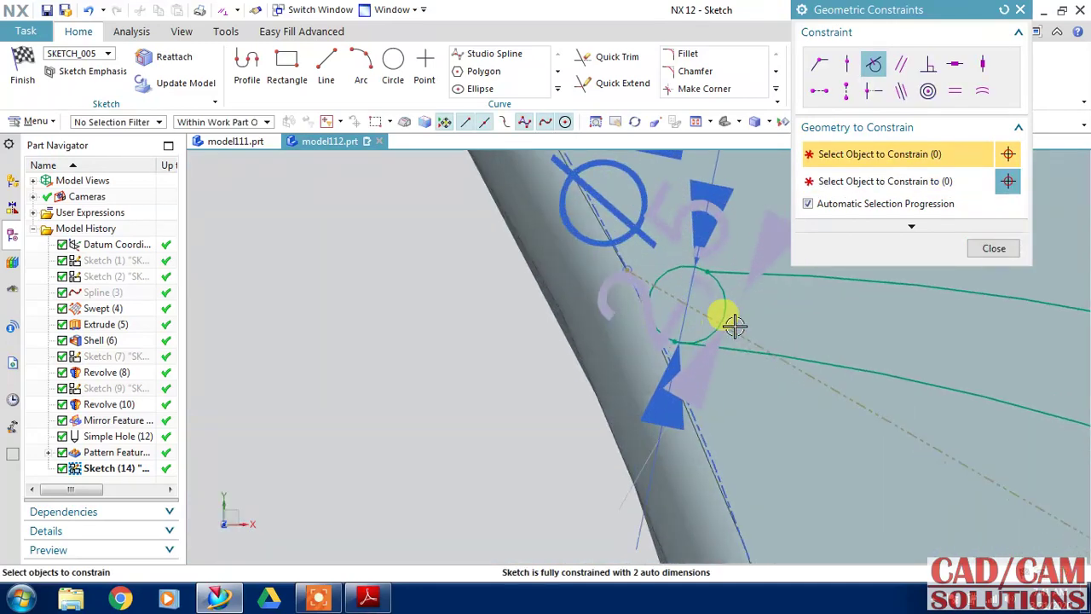
click(733, 270)
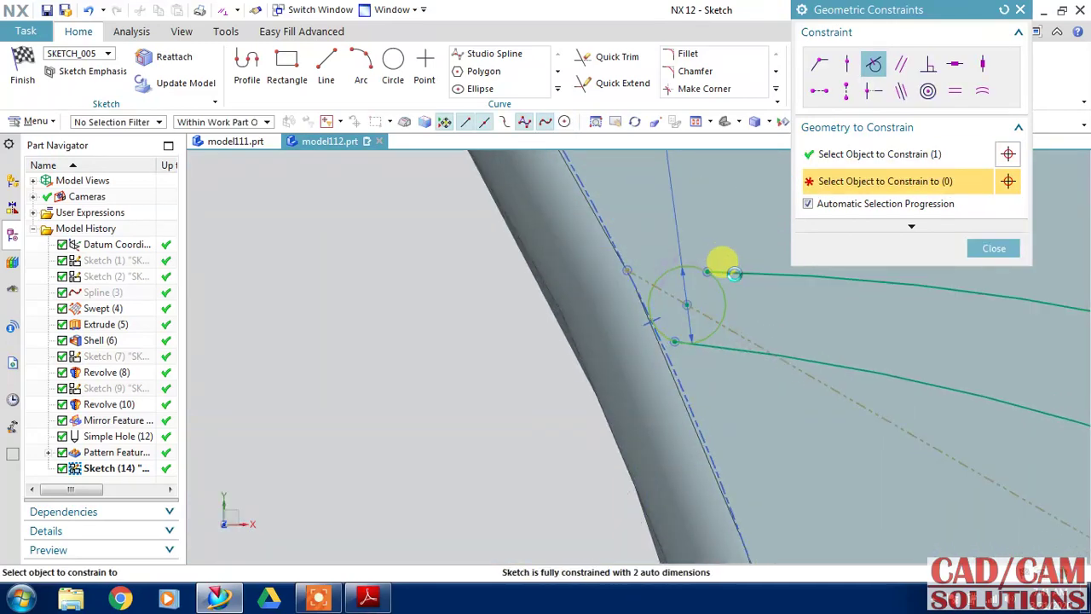
click(724, 294)
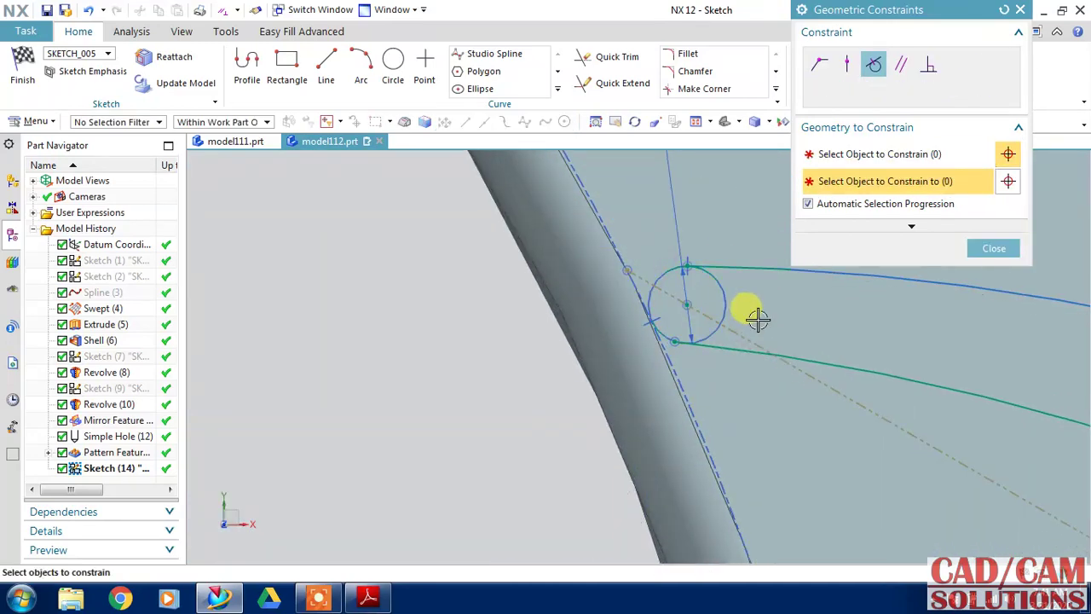
click(716, 335)
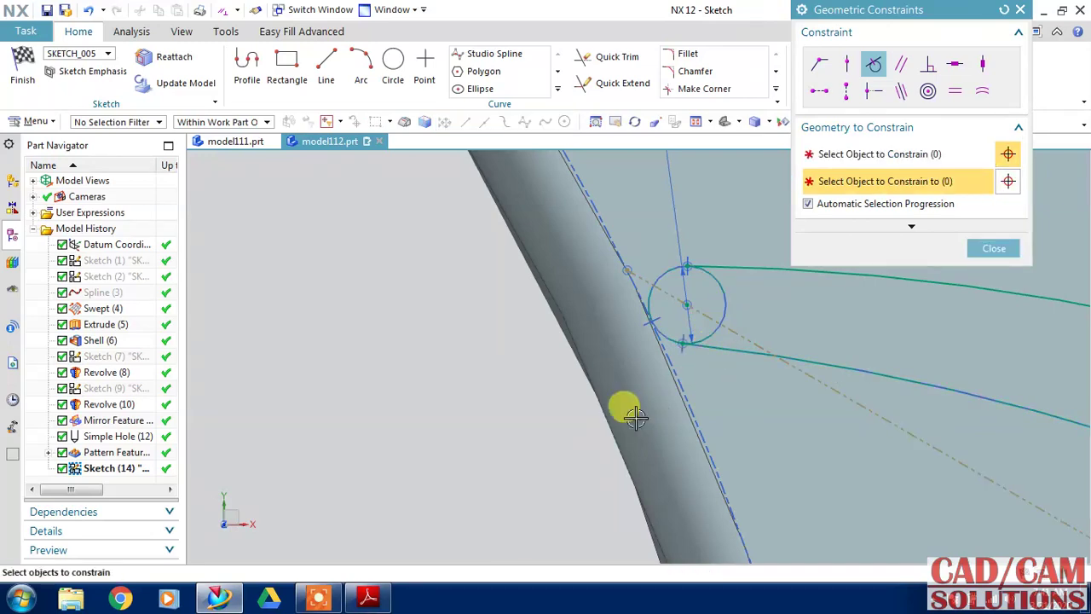
click(628, 409)
scroll(514, 390, down, 5)
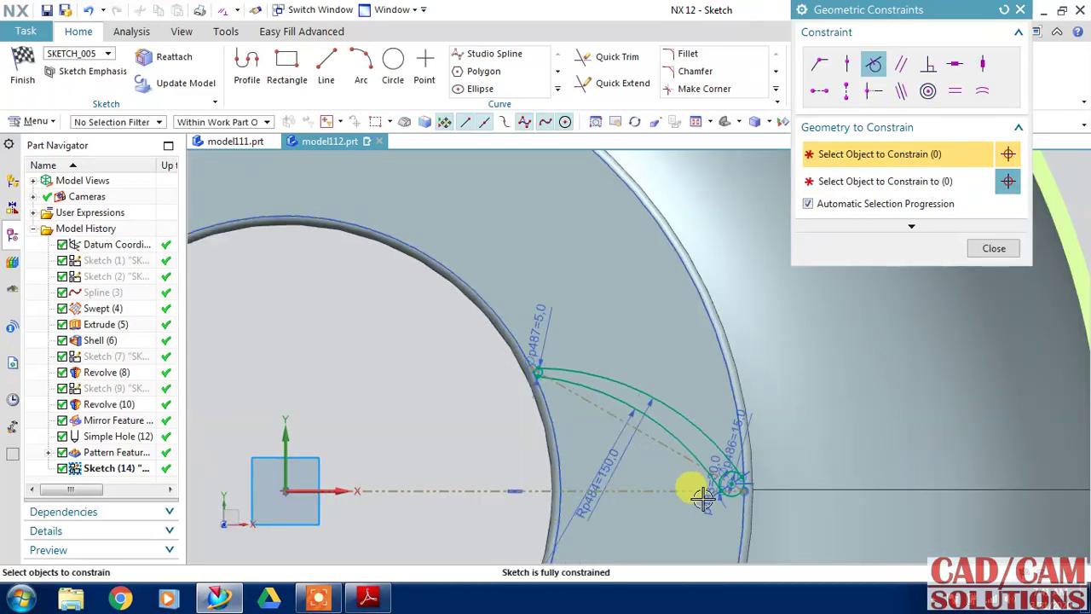
scroll(731, 477, up, 3)
scroll(767, 460, up, 3)
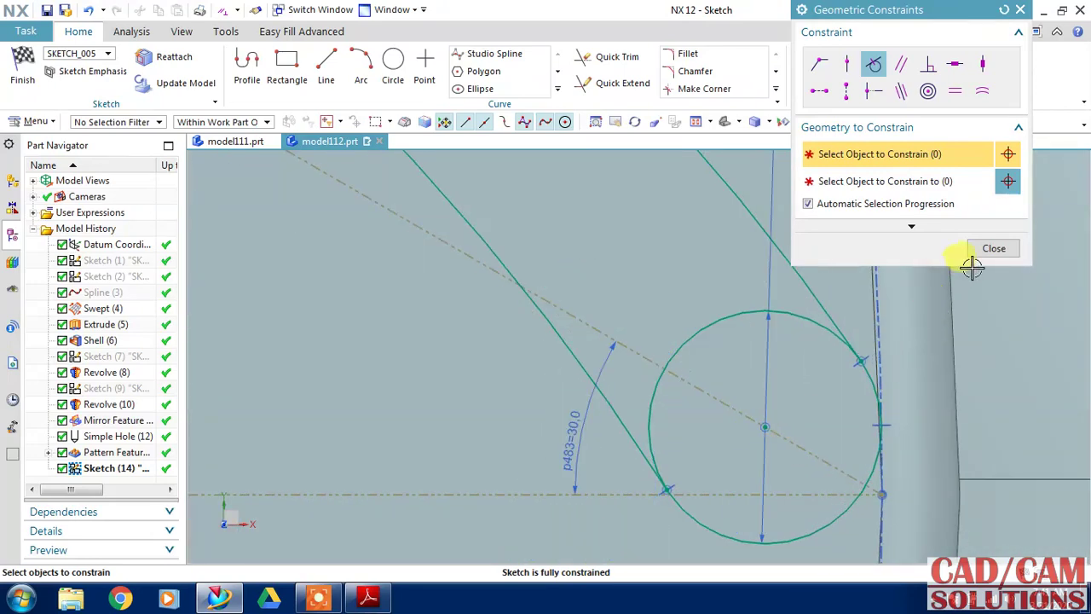
Step: Close the constraints and trim away the inner circle's segments inside the vane
click(993, 247)
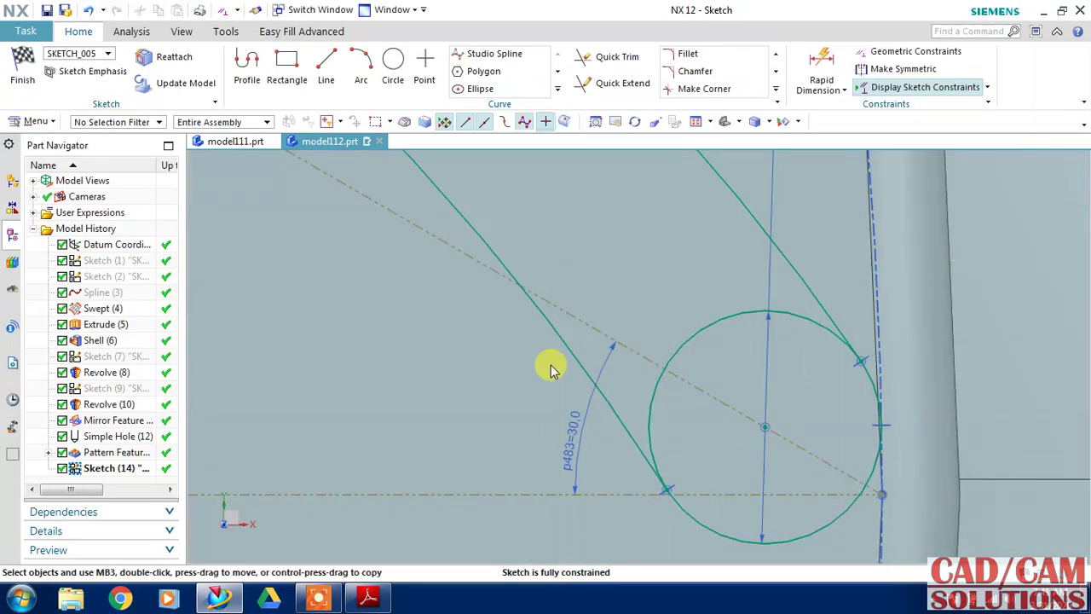
scroll(555, 366, down, 2)
scroll(554, 360, down, 3)
scroll(495, 353, down, 1)
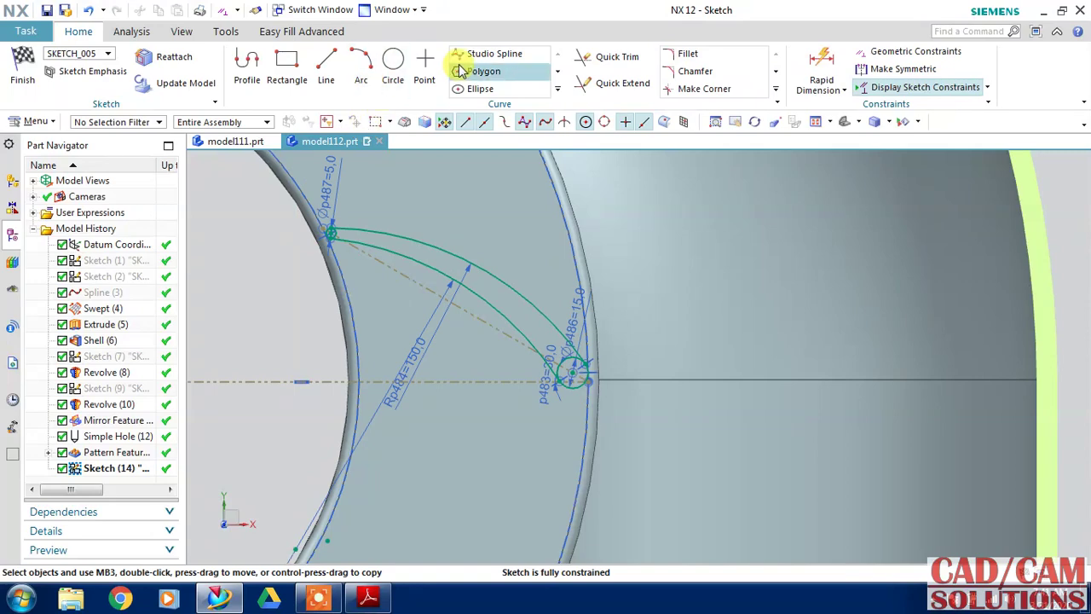
click(605, 57)
scroll(337, 230, up, 1)
scroll(346, 224, up, 2)
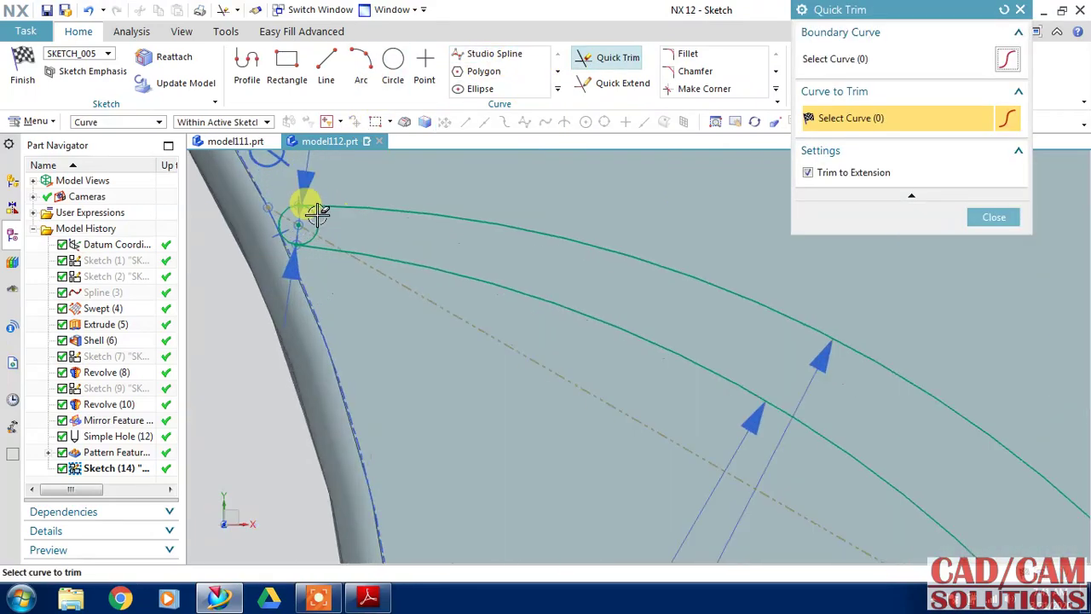
scroll(304, 207, up, 1)
click(309, 256)
click(305, 262)
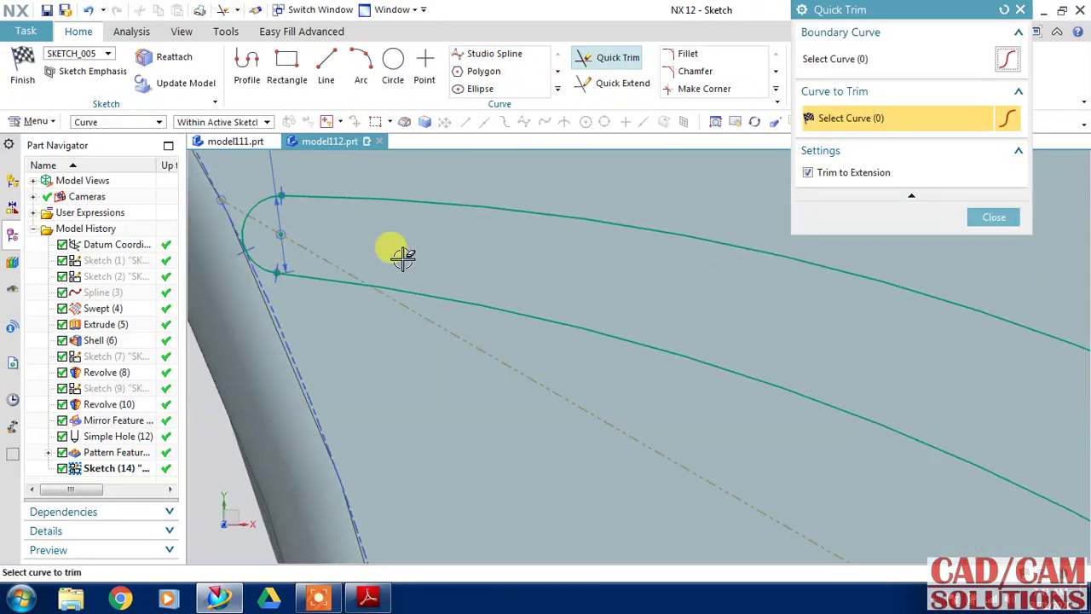
Step: Trim the outer circle's arcs at the other vane end, then finish the sketch
scroll(281, 251, down, 1)
scroll(366, 285, down, 1)
scroll(674, 370, down, 2)
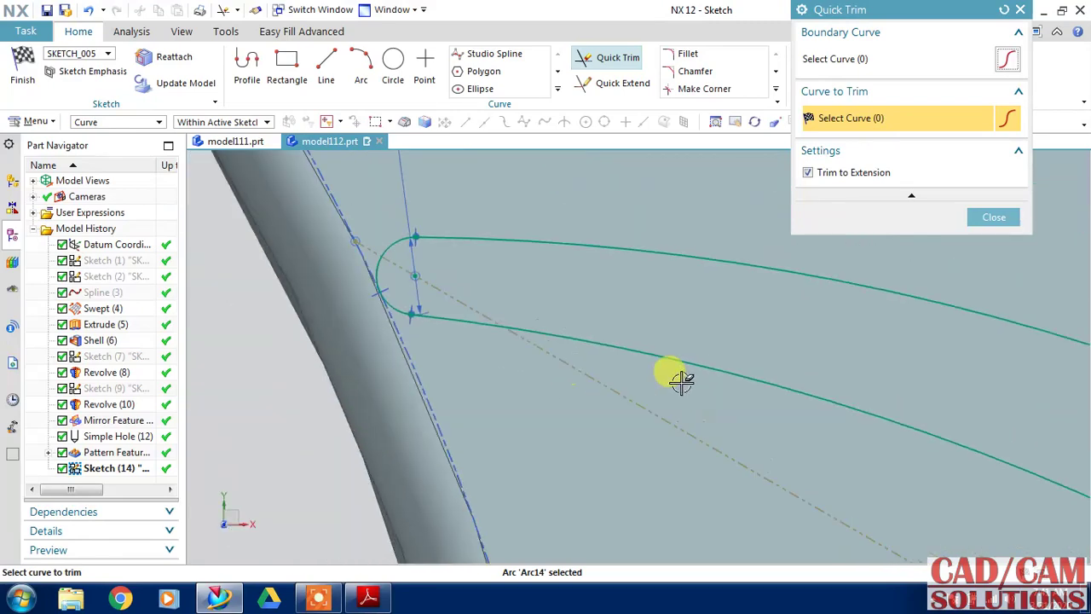
scroll(757, 407, down, 1)
scroll(793, 422, down, 1)
scroll(895, 478, down, 1)
scroll(959, 528, down, 1)
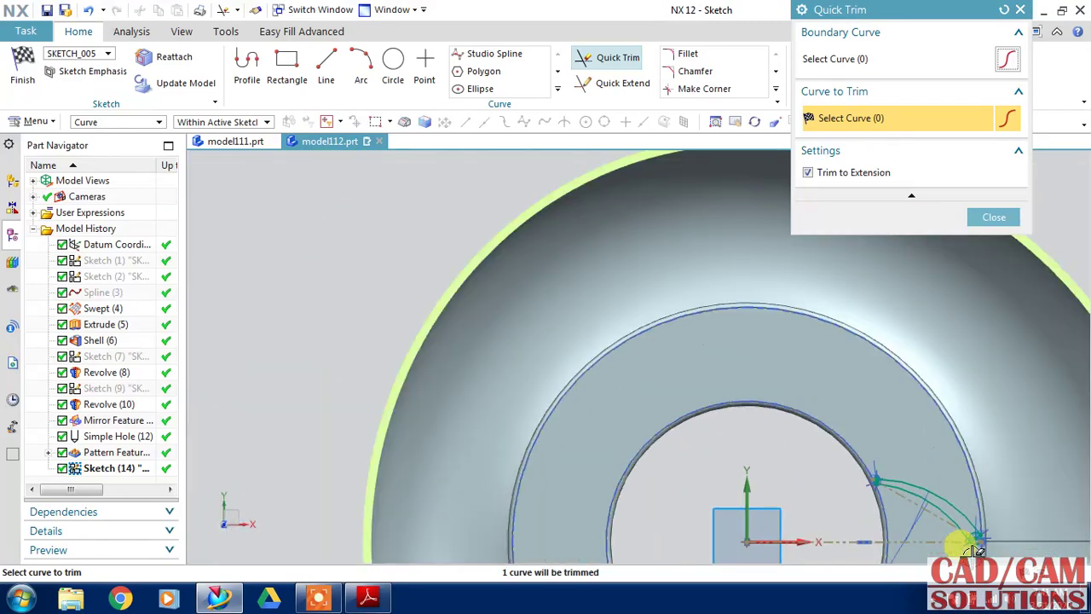
scroll(972, 546, down, 1)
scroll(982, 512, up, 5)
scroll(971, 417, up, 1)
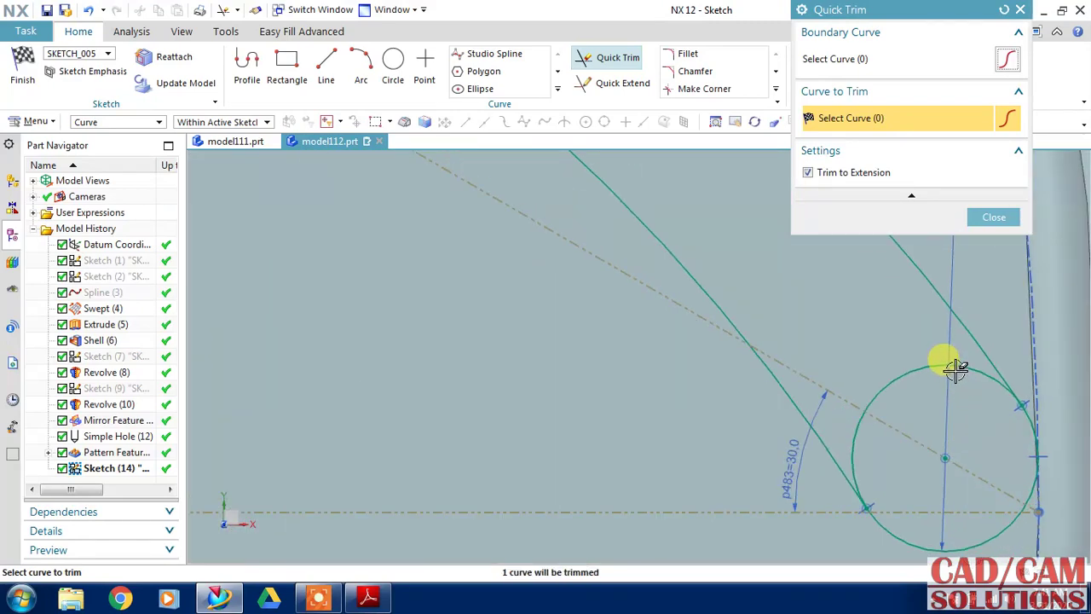
click(914, 380)
click(859, 439)
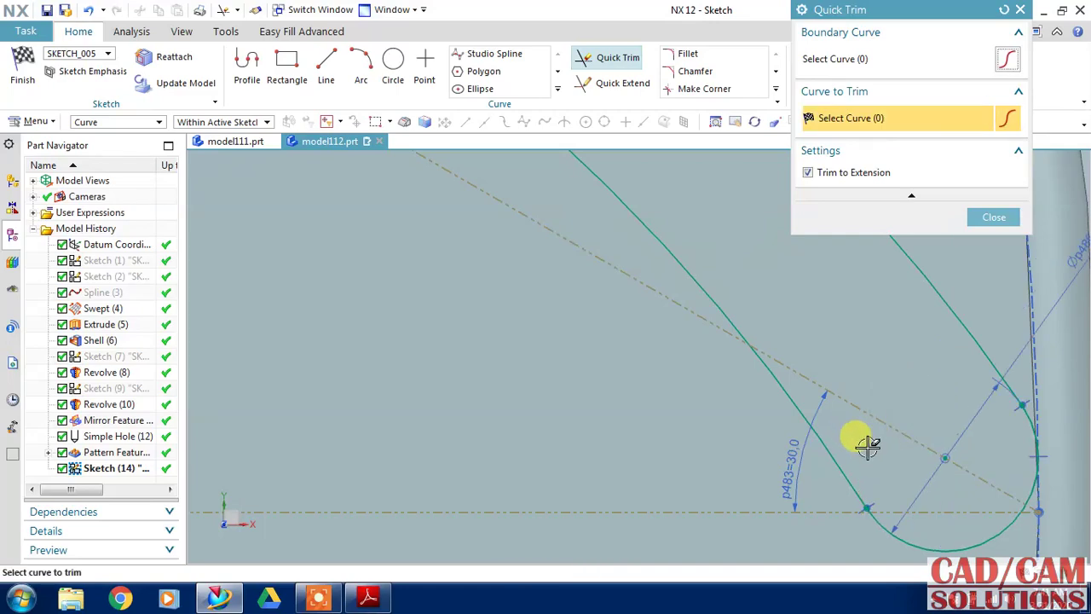
scroll(858, 517, up, 2)
scroll(857, 516, up, 1)
scroll(858, 517, down, 1)
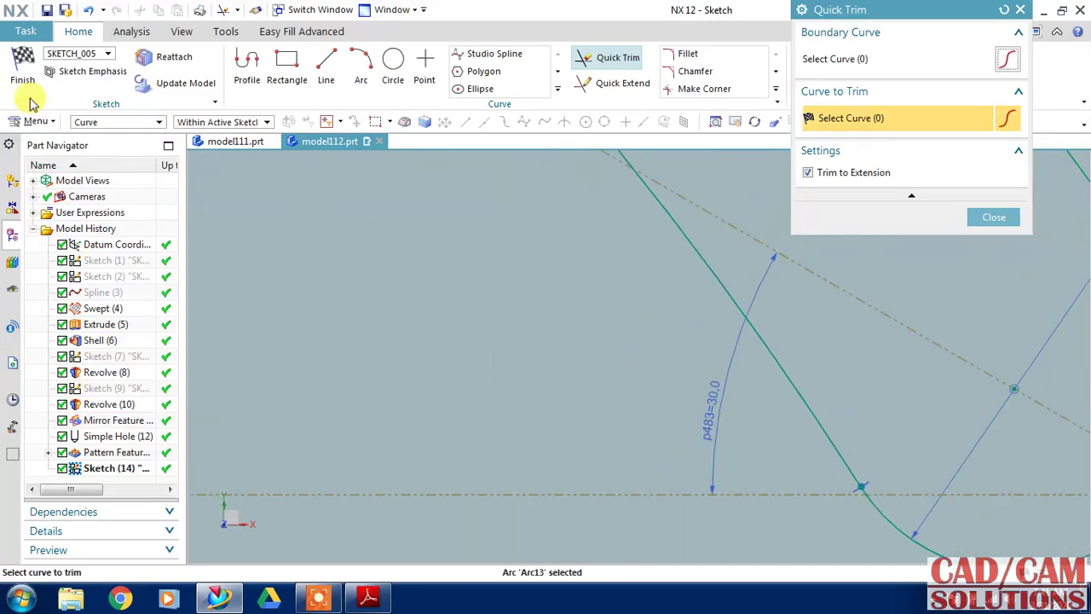
click(23, 68)
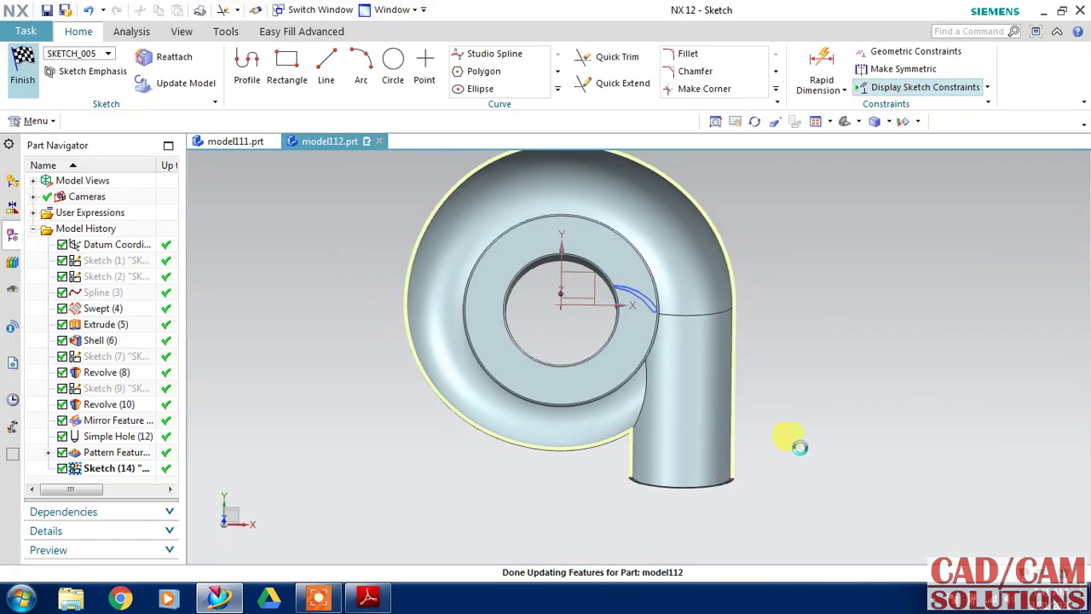
Step: Extrude the vane sketch from -1 mm to Until Next, united with the casing
mouse_move(801, 426)
middle_down()
mouse_move(805, 392)
mouse_move(794, 384)
middle_up()
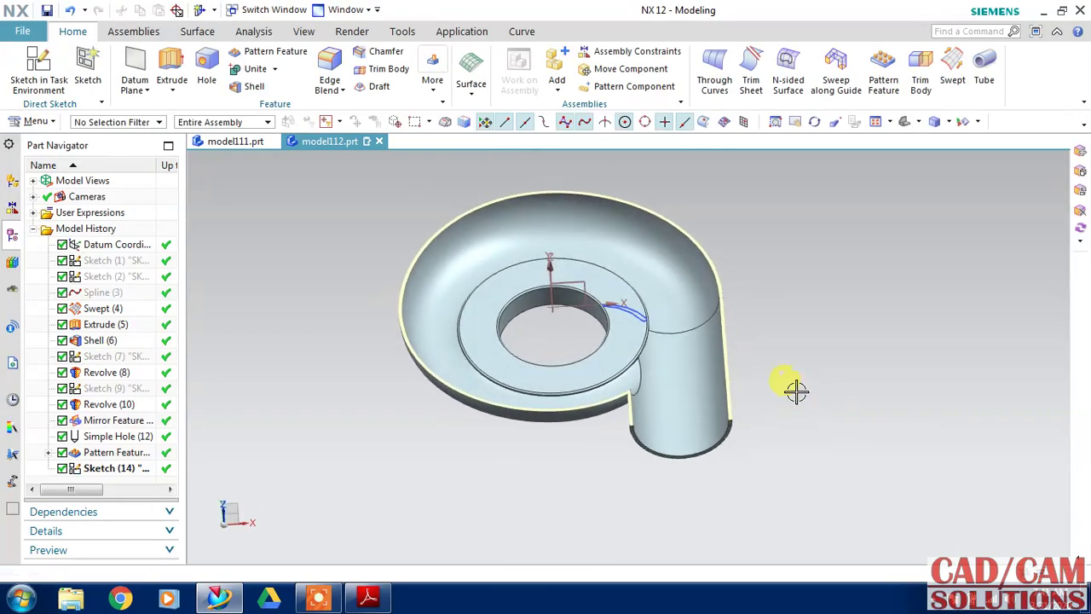
scroll(621, 311, up, 2)
scroll(612, 312, up, 2)
click(170, 75)
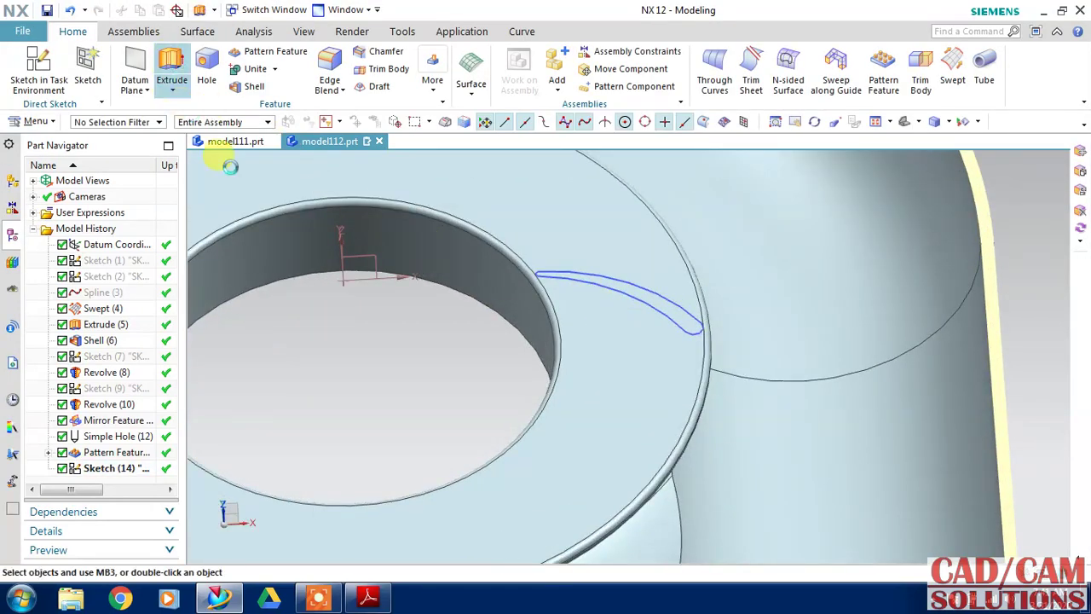
click(623, 294)
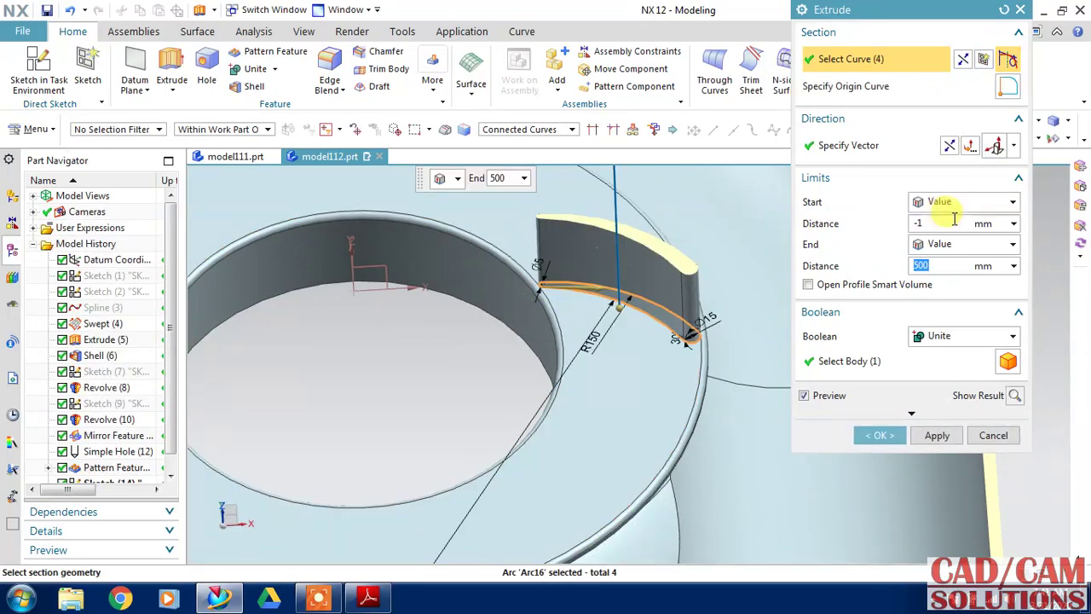
click(993, 248)
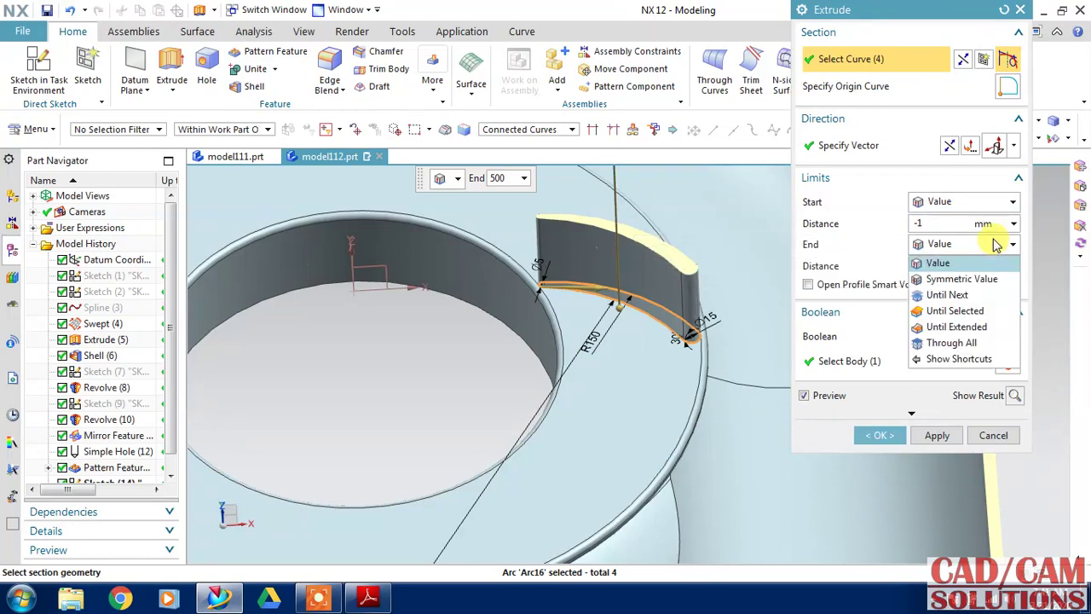
click(955, 290)
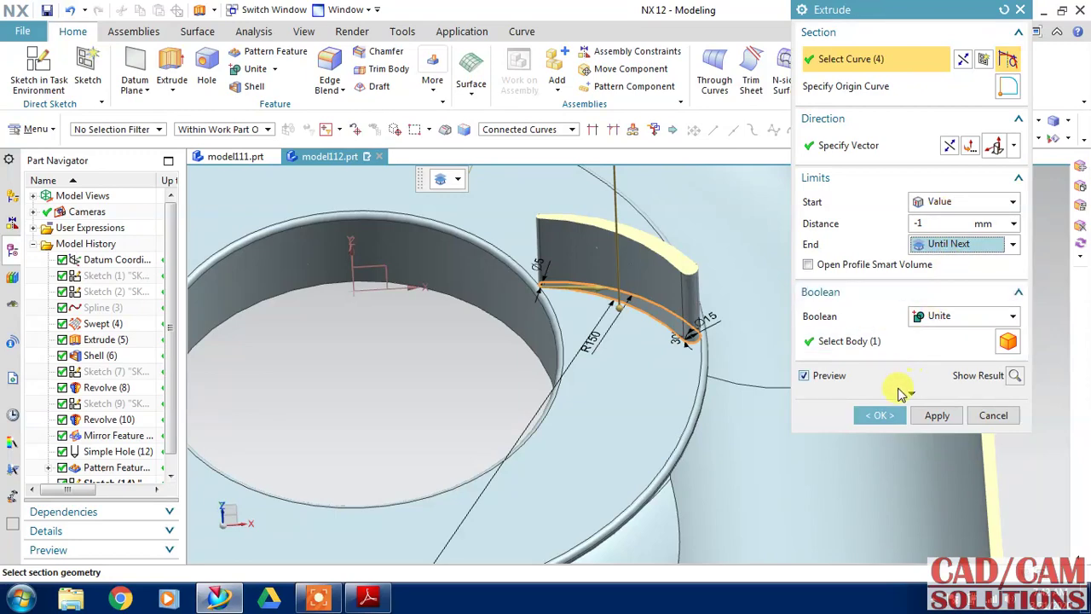
click(887, 420)
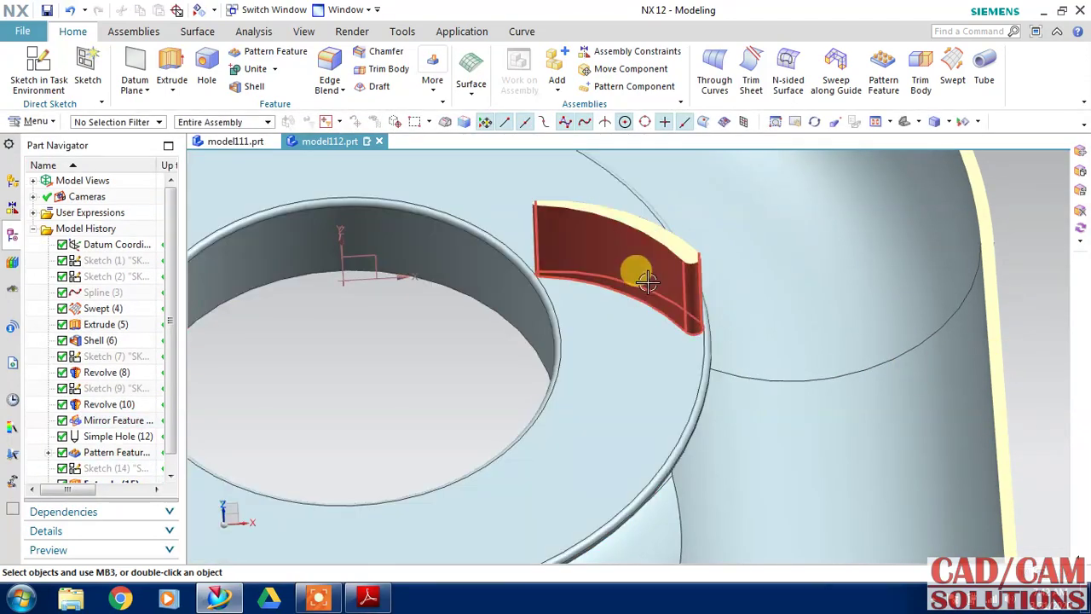
Step: Pattern Extrude (15) circularly about the datum Z axis: 12 copies over 360°
scroll(171, 452, down, 1)
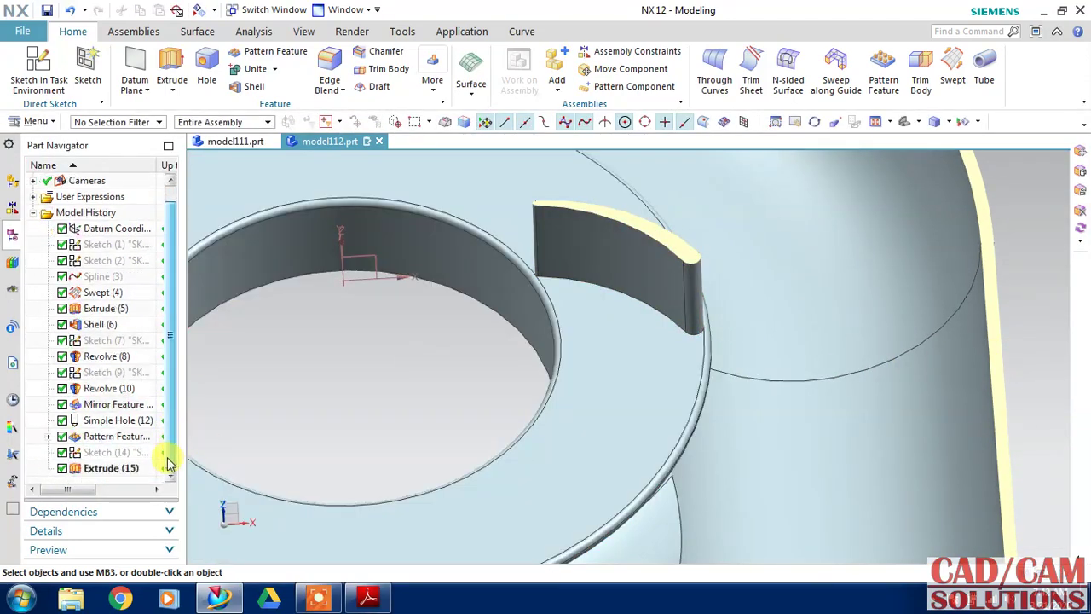
click(106, 468)
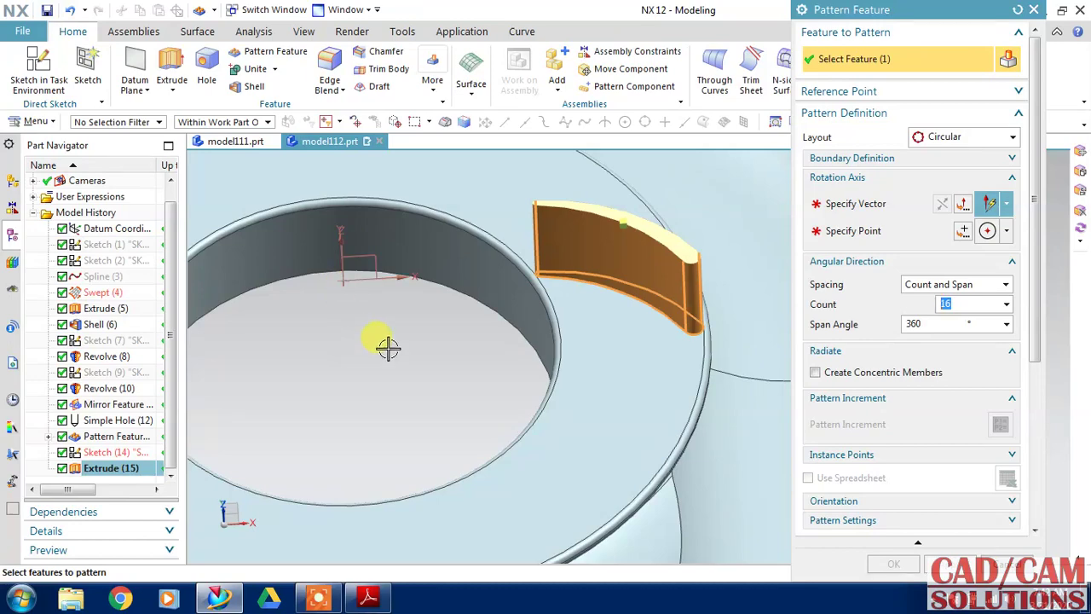
middle_drag(388, 347, 389, 341)
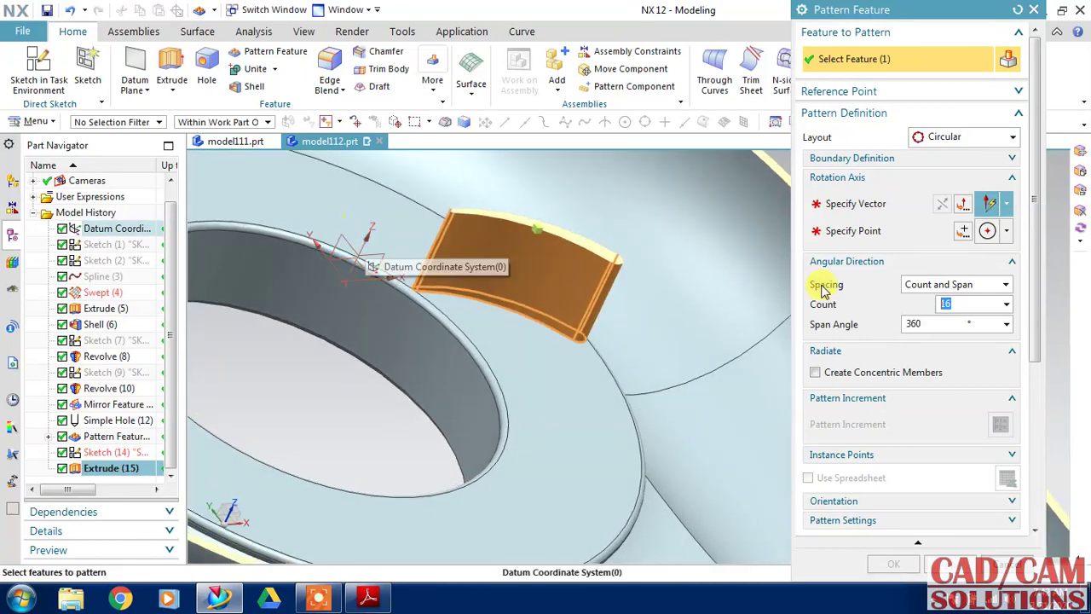
click(856, 204)
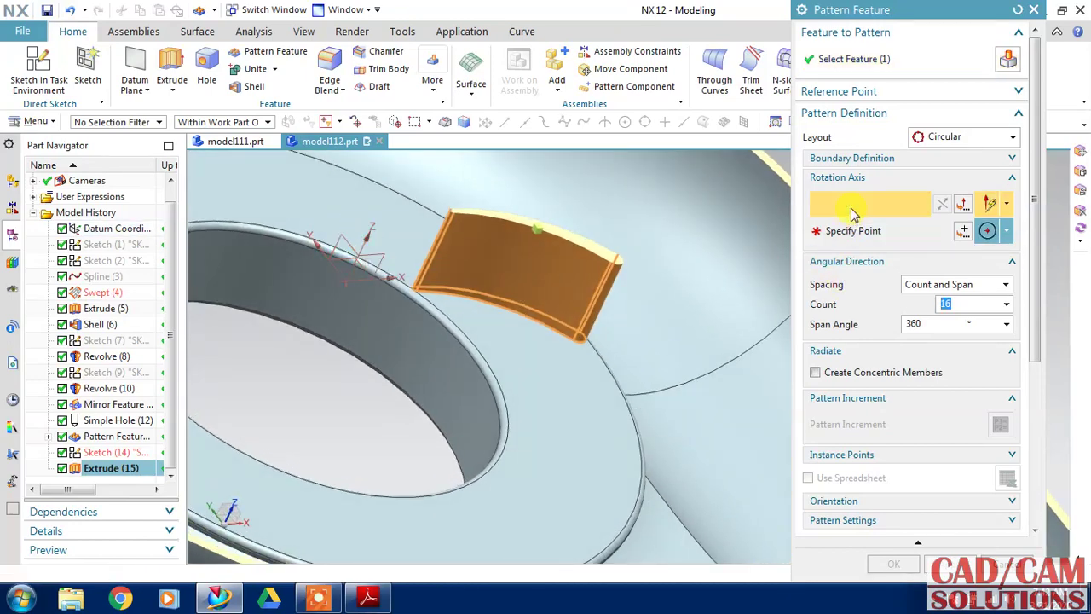
click(367, 241)
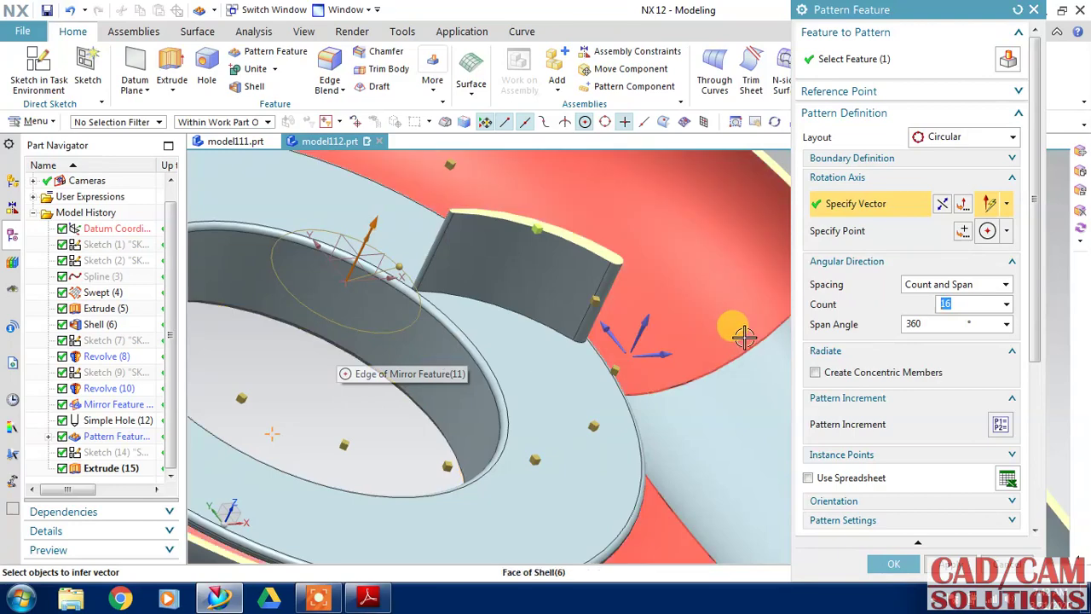
text(1)
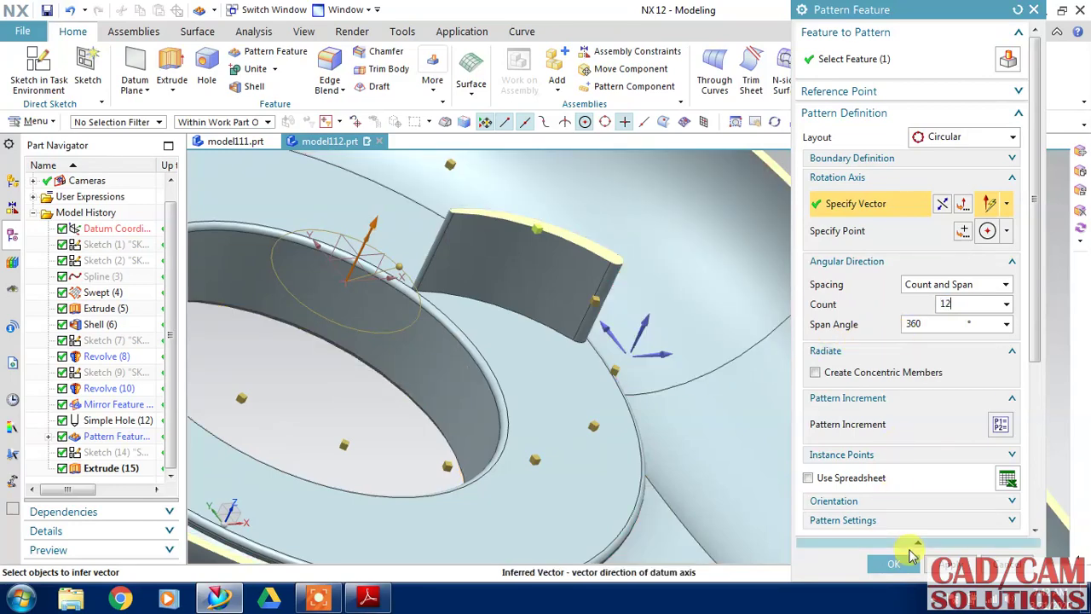
middle_click(384, 423)
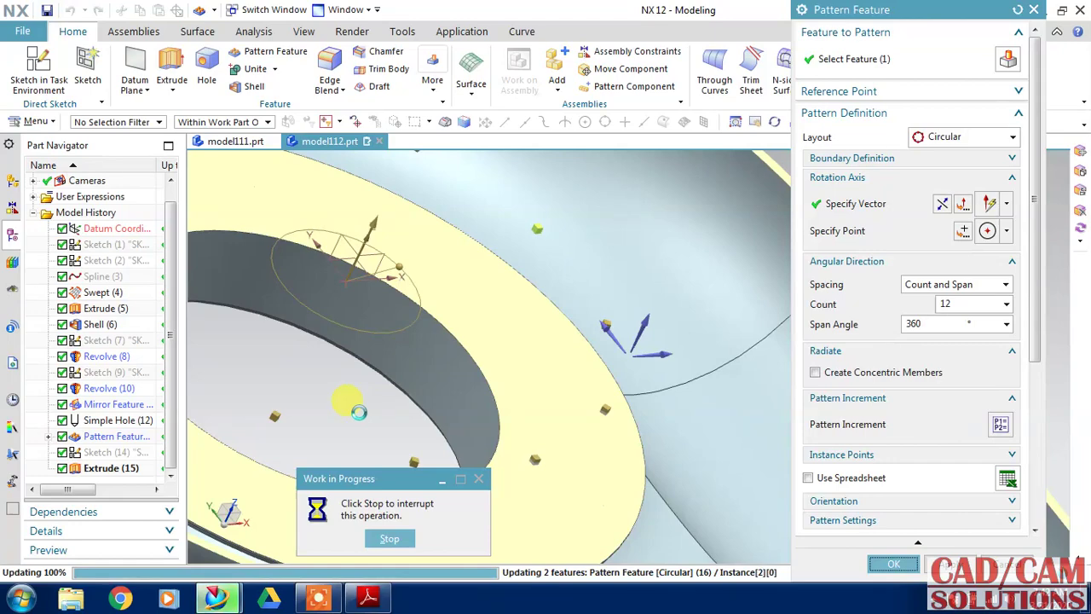
Step: Turn Clip Section off to show the whole casing, rotated toward the outlet pipe
scroll(438, 366, down, 5)
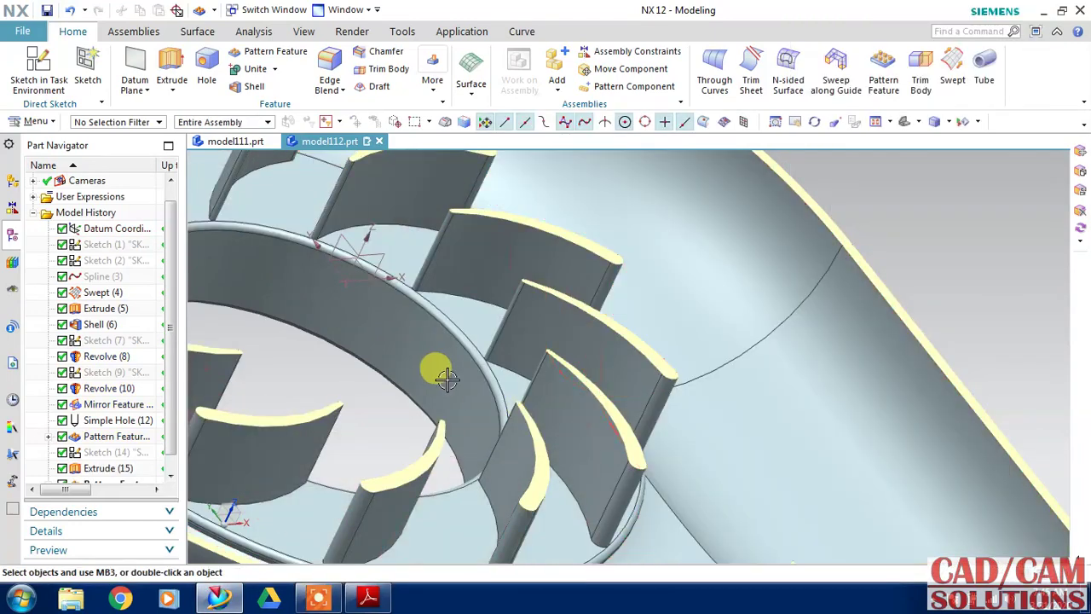
mouse_move(434, 370)
middle_down()
mouse_move(608, 341)
mouse_move(495, 264)
mouse_move(546, 231)
middle_up()
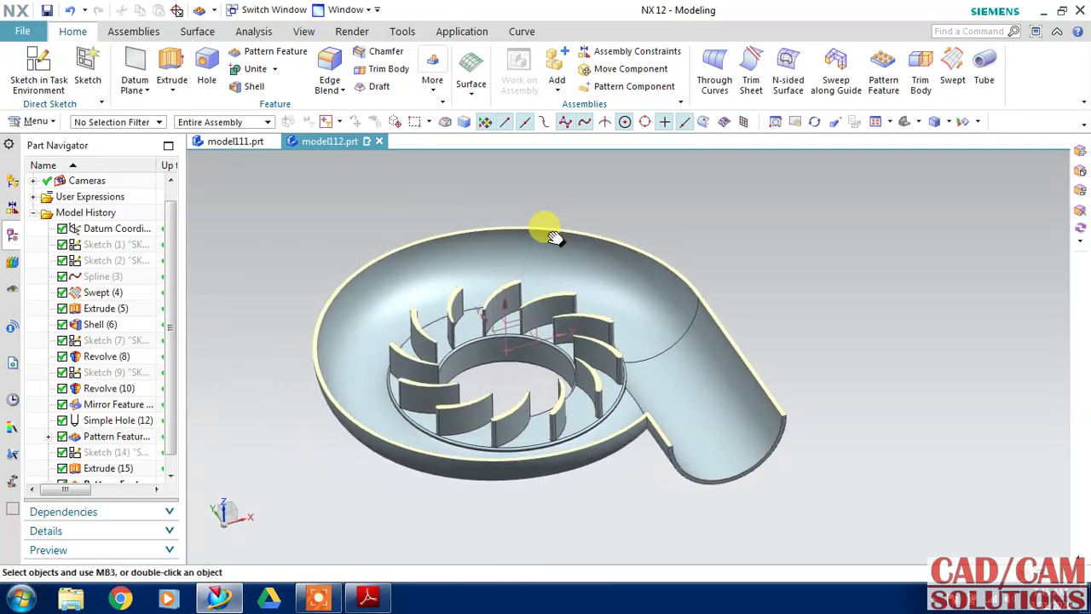
click(36, 122)
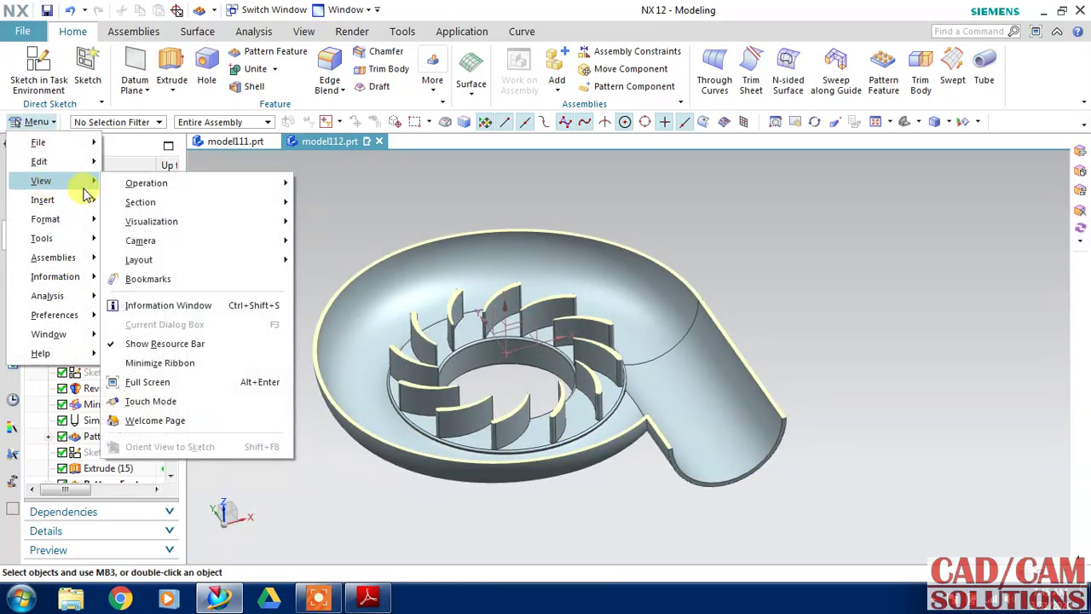
mouse_move(141, 202)
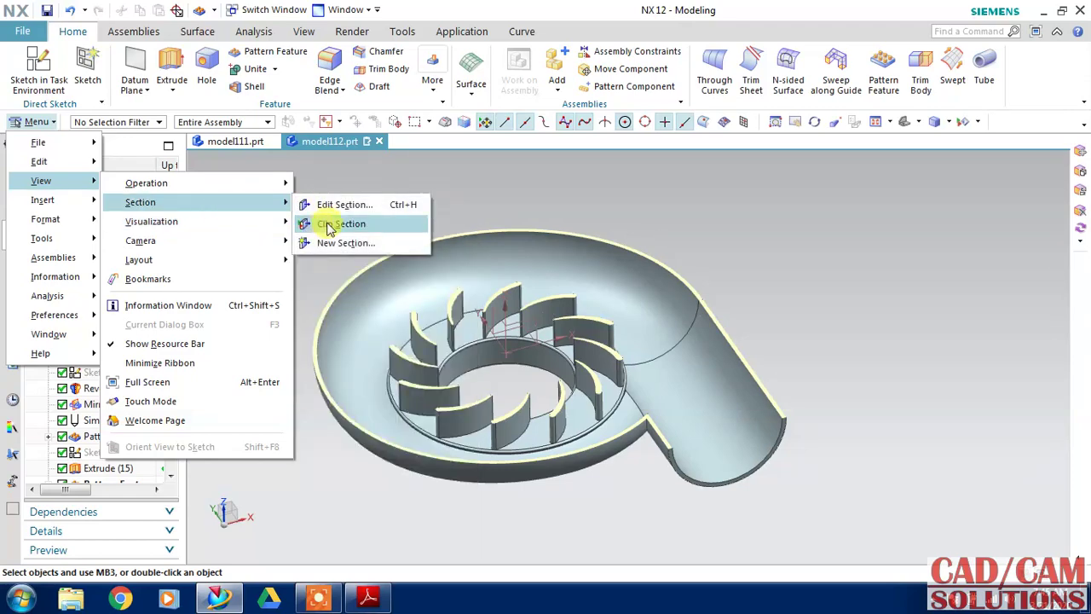
click(333, 224)
mouse_move(767, 299)
middle_down()
mouse_move(745, 279)
mouse_move(733, 285)
mouse_move(754, 288)
mouse_move(767, 272)
mouse_move(759, 251)
mouse_move(763, 278)
mouse_move(735, 290)
middle_up()
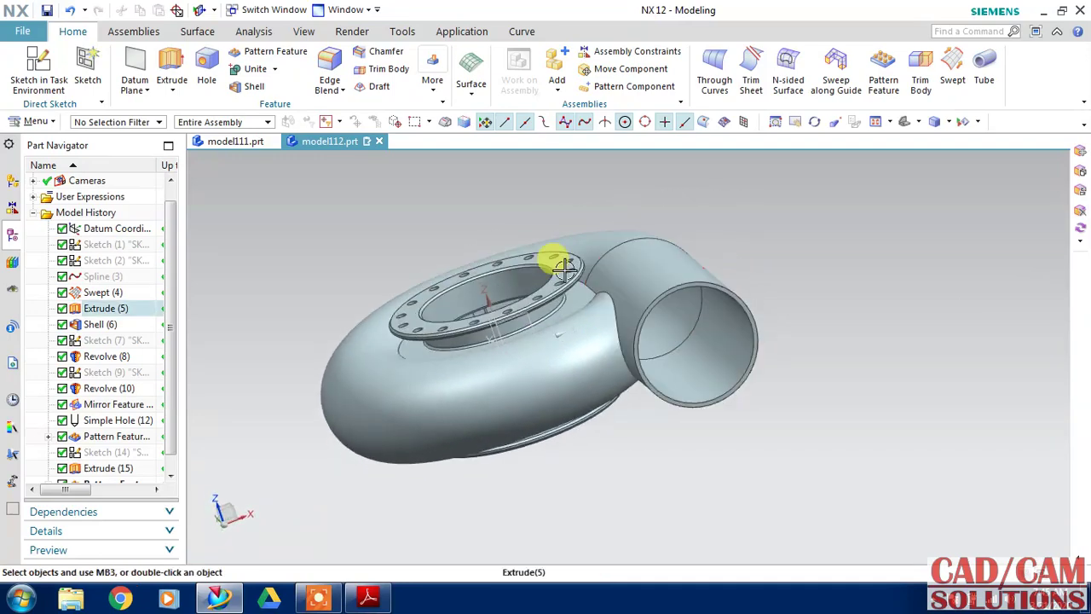
Step: Create SKETCH_006 on the outlet pipe's end face with a defined horizontal reference
click(38, 70)
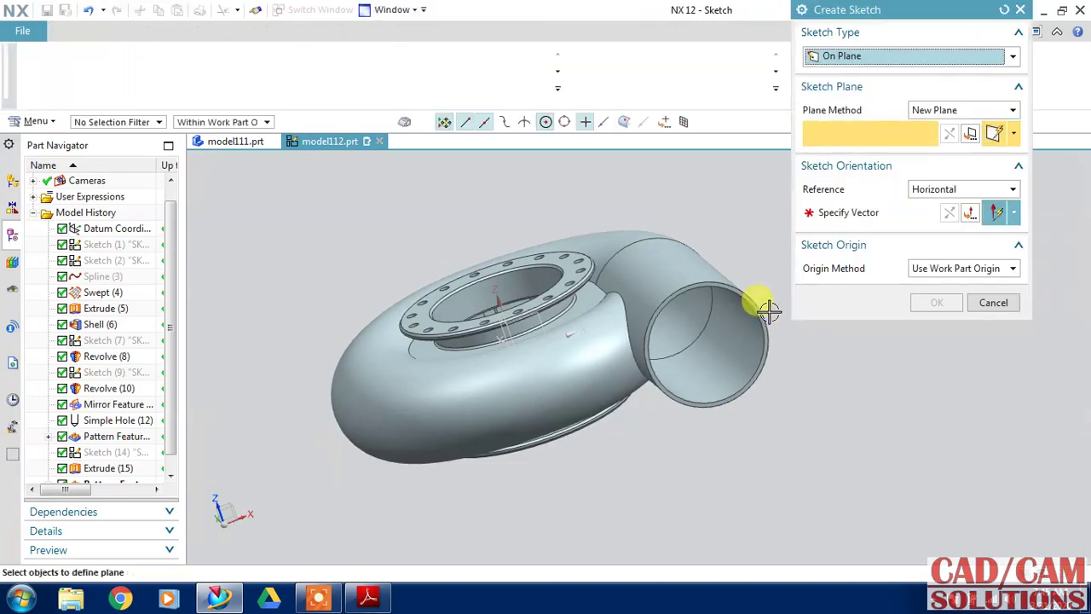
scroll(757, 312, up, 4)
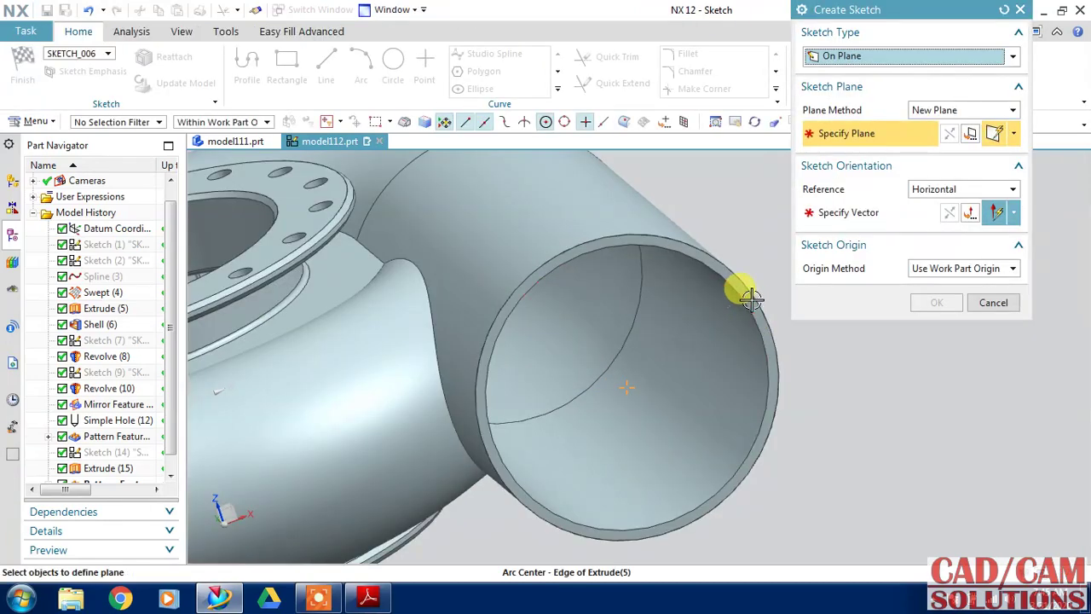
click(746, 291)
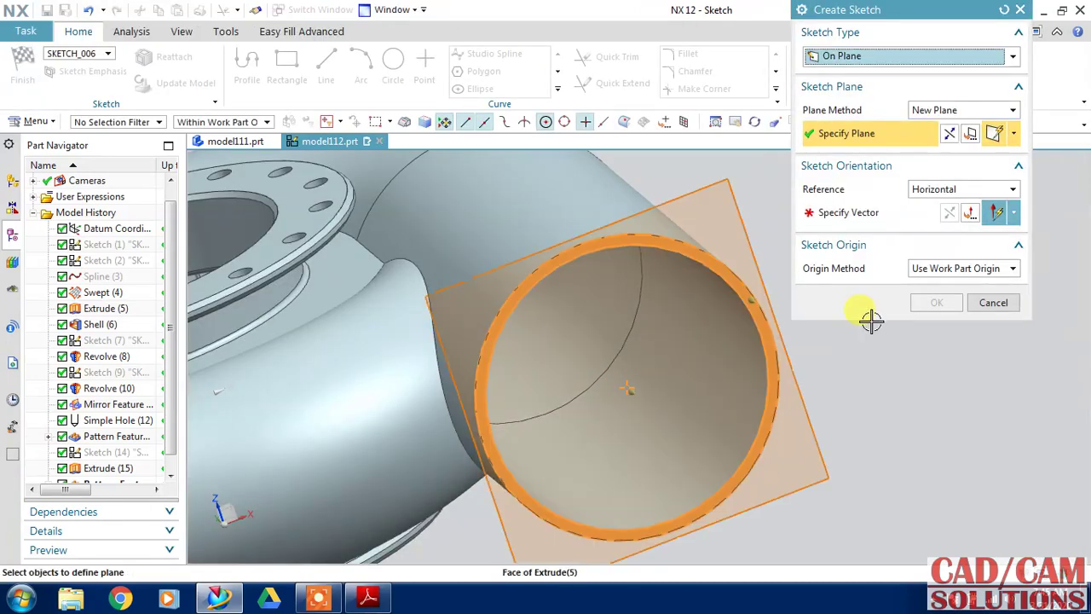
click(878, 208)
click(775, 360)
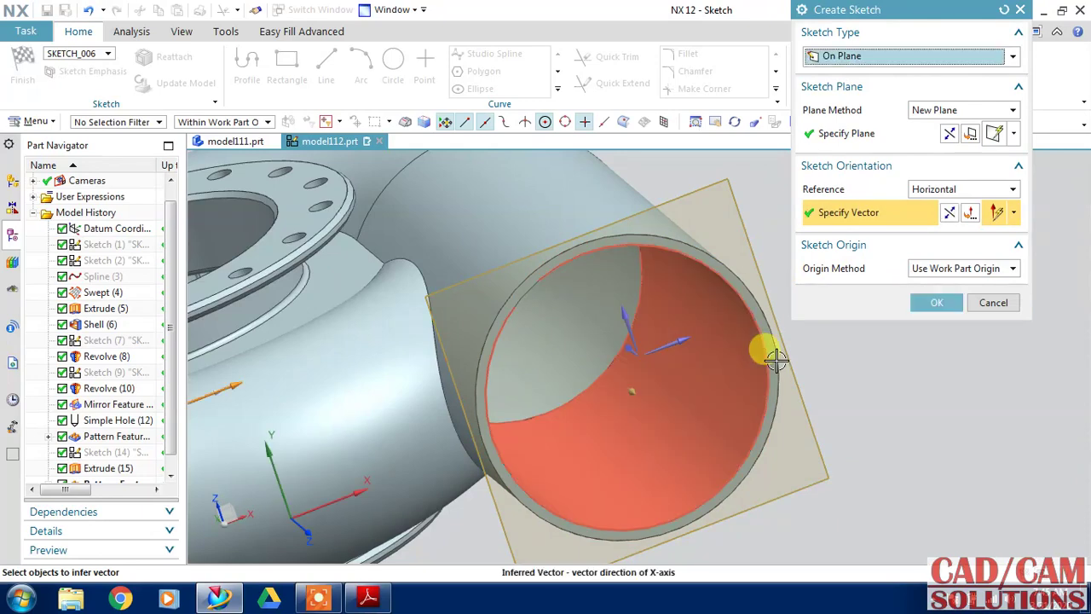
click(925, 302)
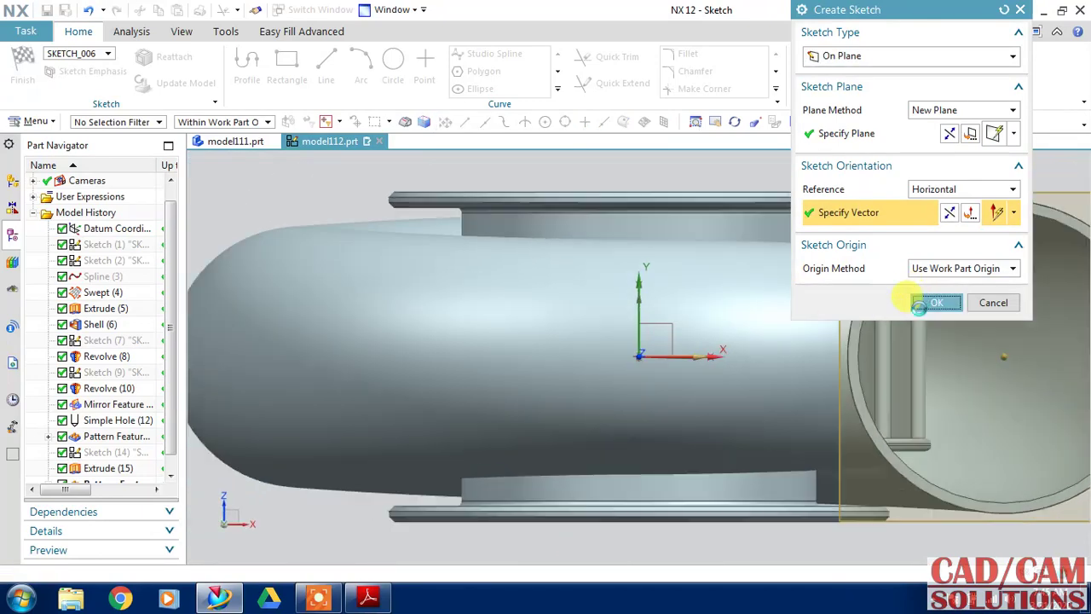
shift+middle_drag(767, 329, 394, 319)
click(393, 64)
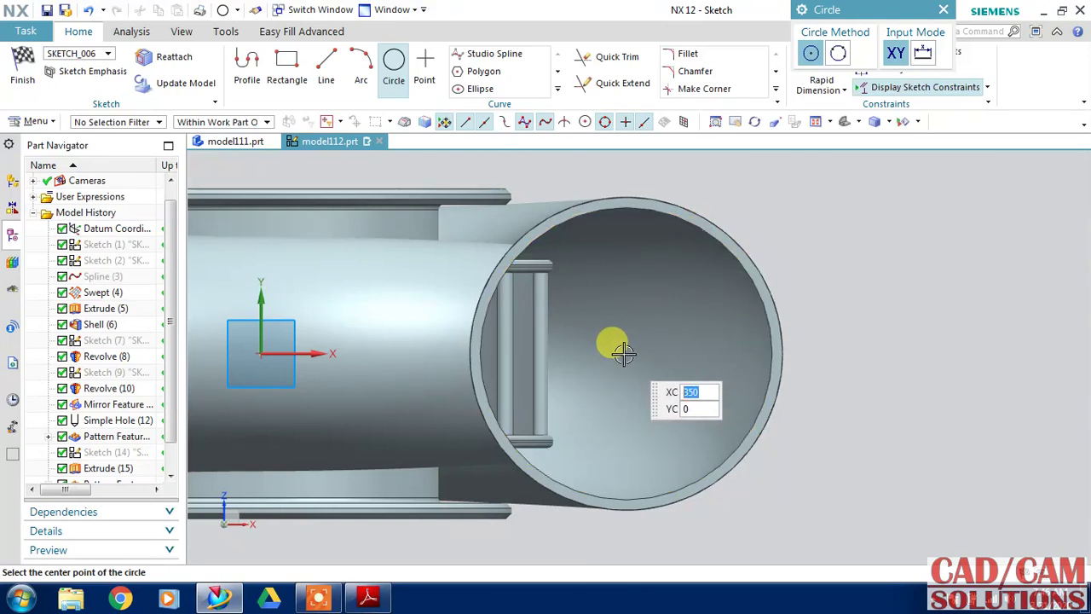
Step: Centre a circle on the outlet pipe and check the bore size in the reference PDF
click(624, 352)
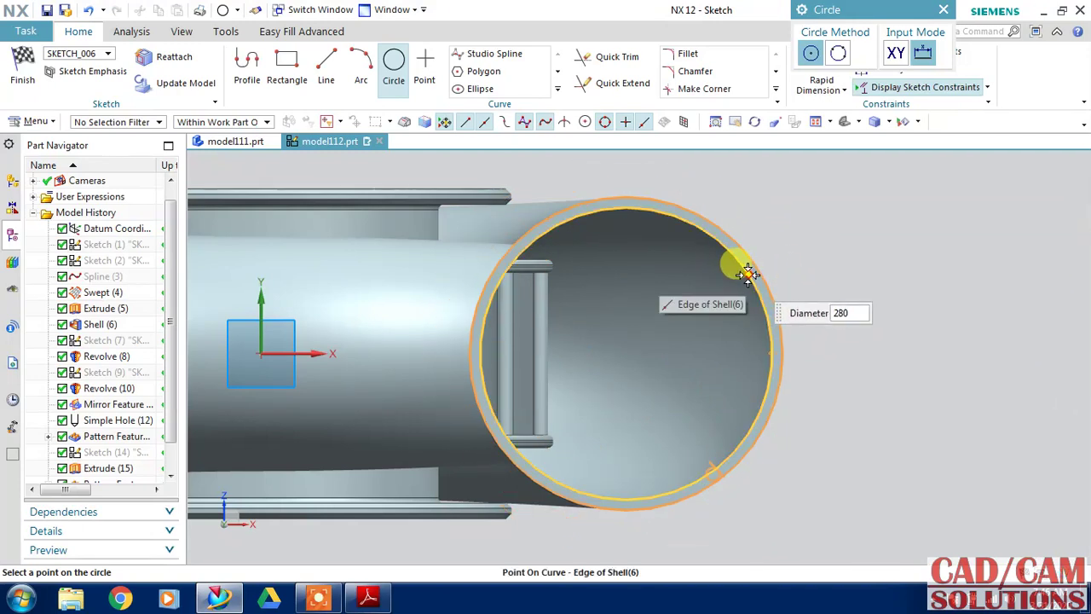
click(368, 594)
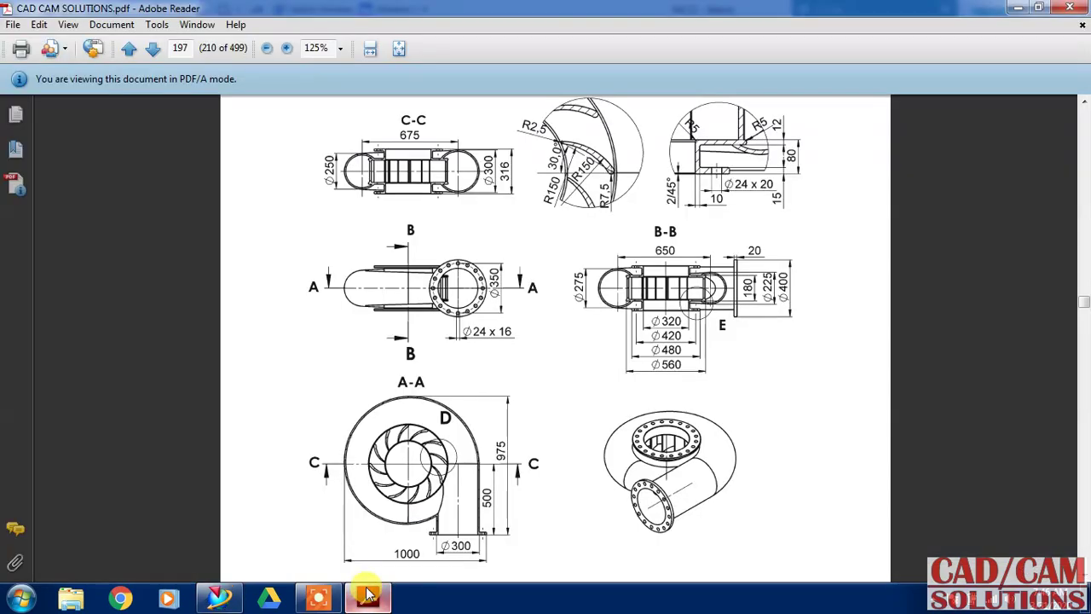
click(368, 594)
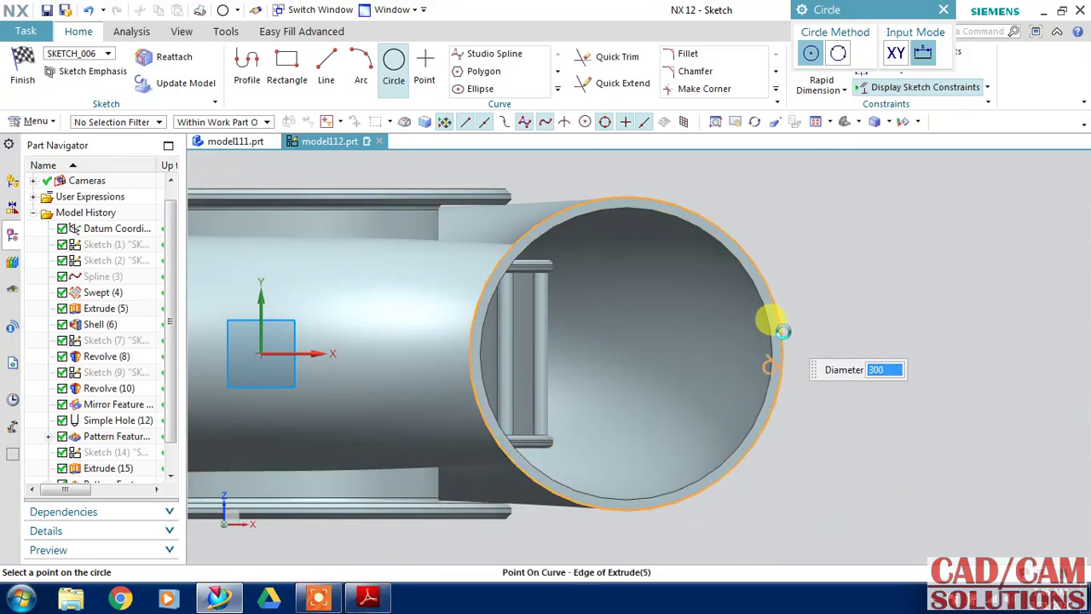
Step: Complete the Ø300 bore circle and add a larger concentric circle (about 372.9) around it
click(776, 318)
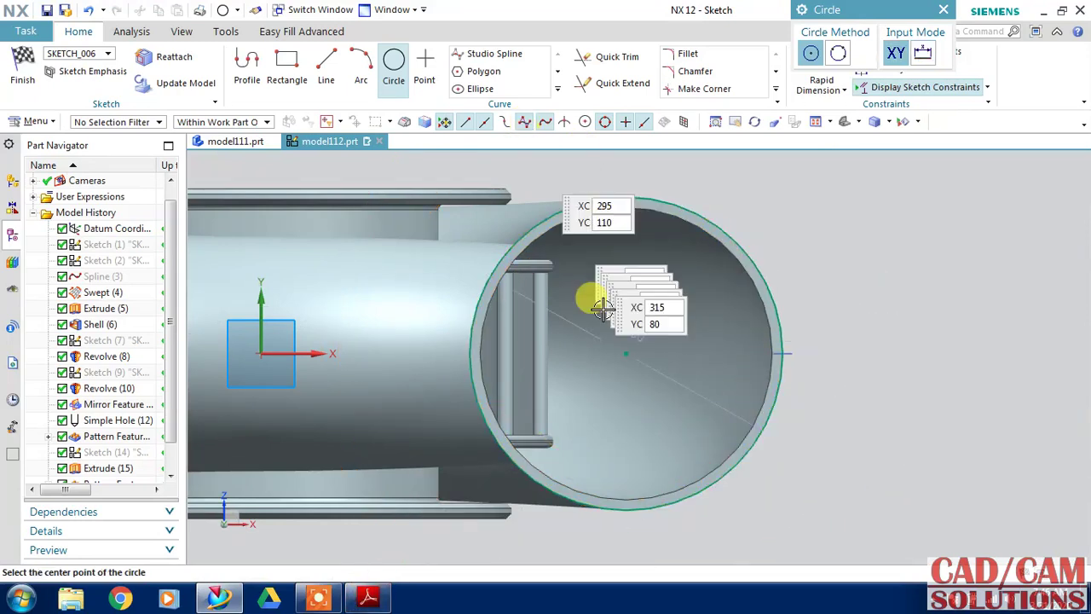
click(394, 70)
click(396, 81)
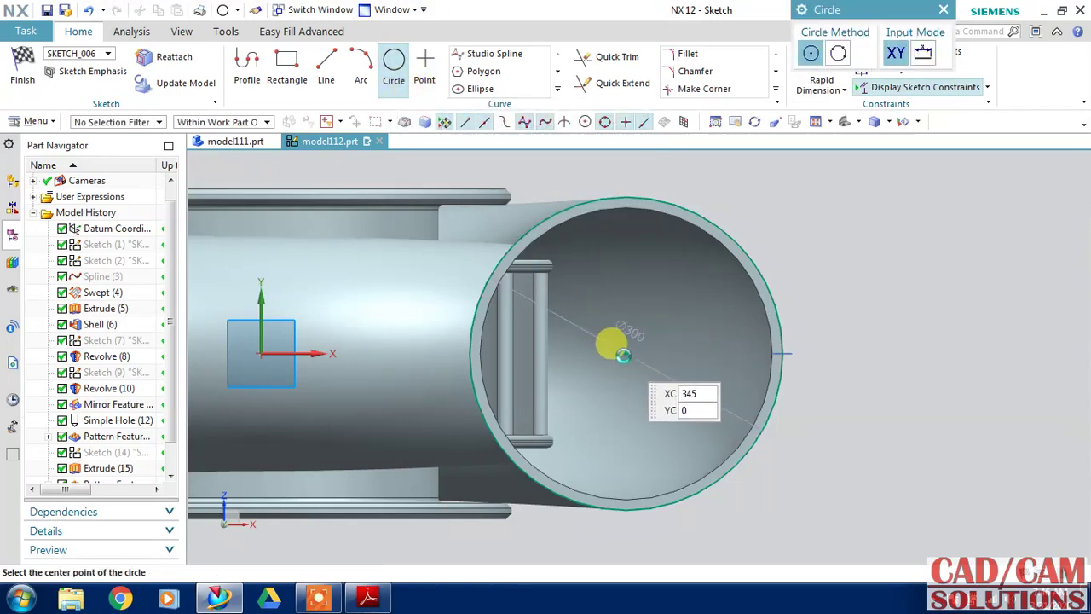
click(626, 353)
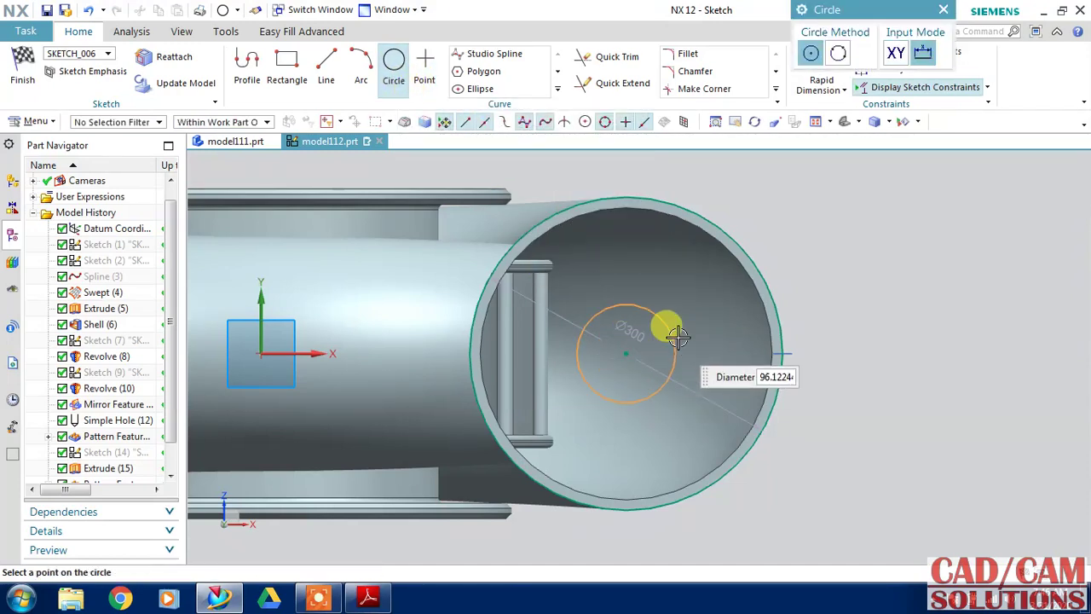
click(800, 267)
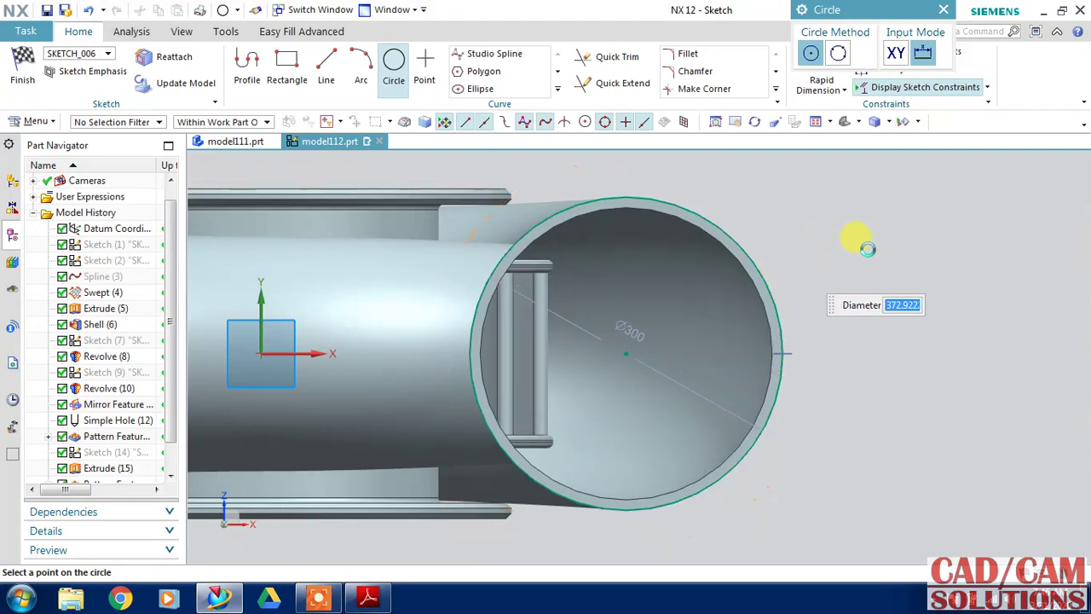
key(Escape)
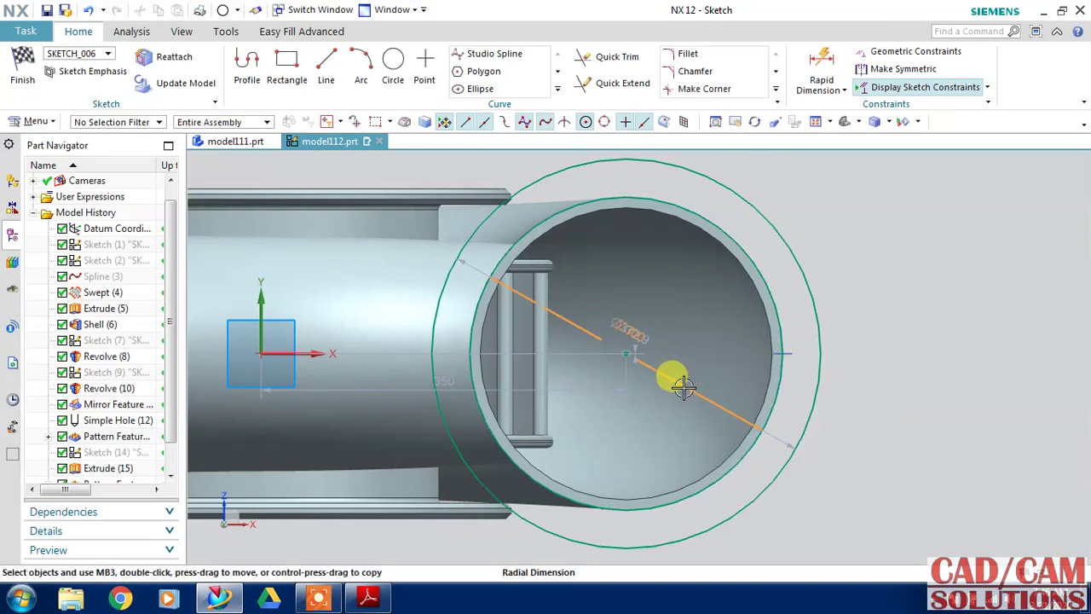
Step: Change the larger circle's diameter to 375
click(682, 385)
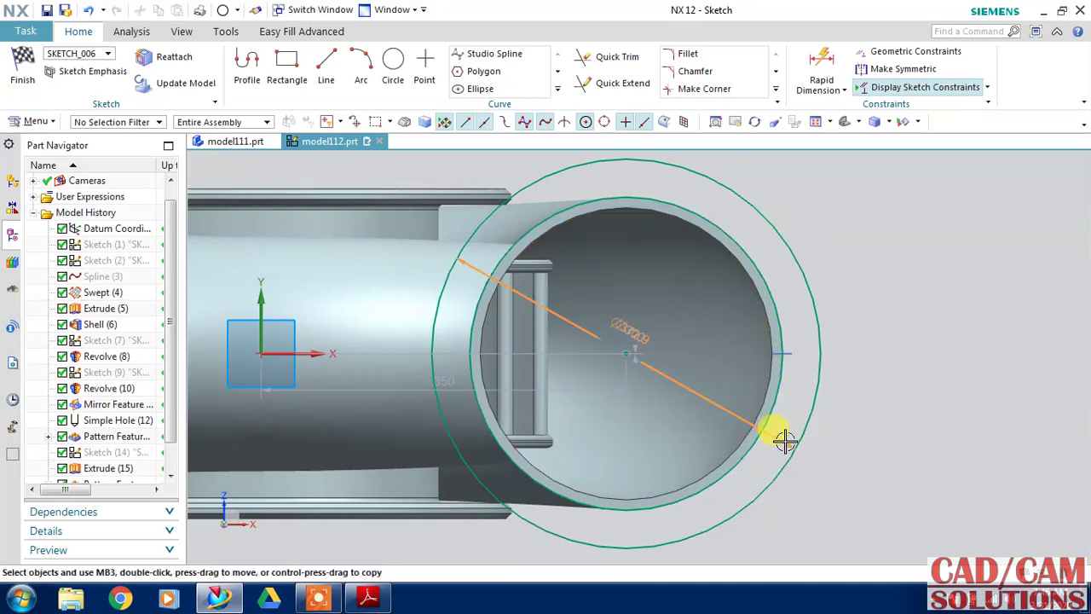
double_click(784, 440)
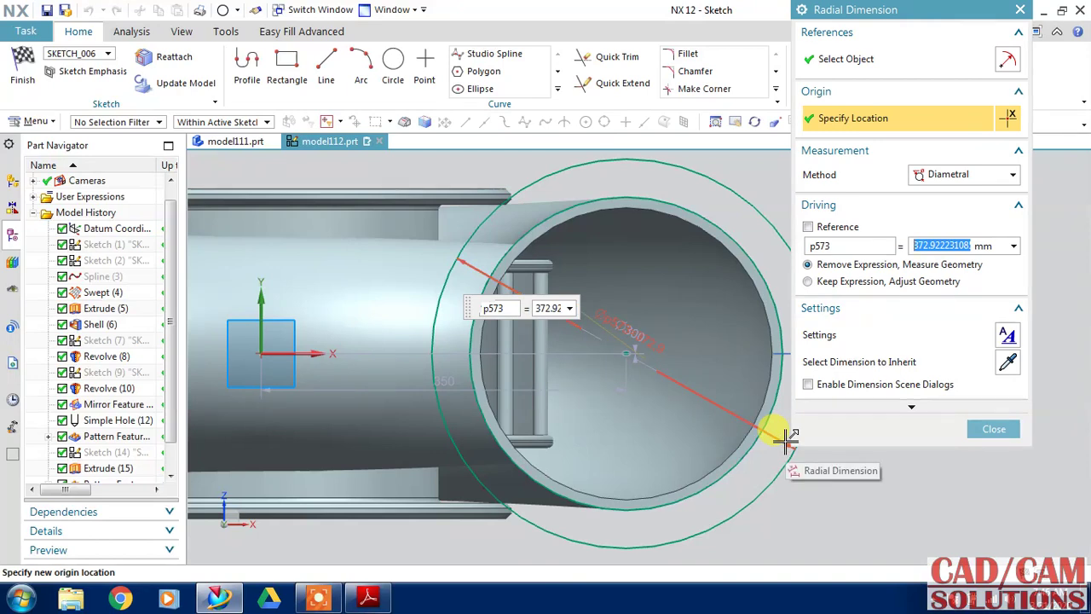
text(375)
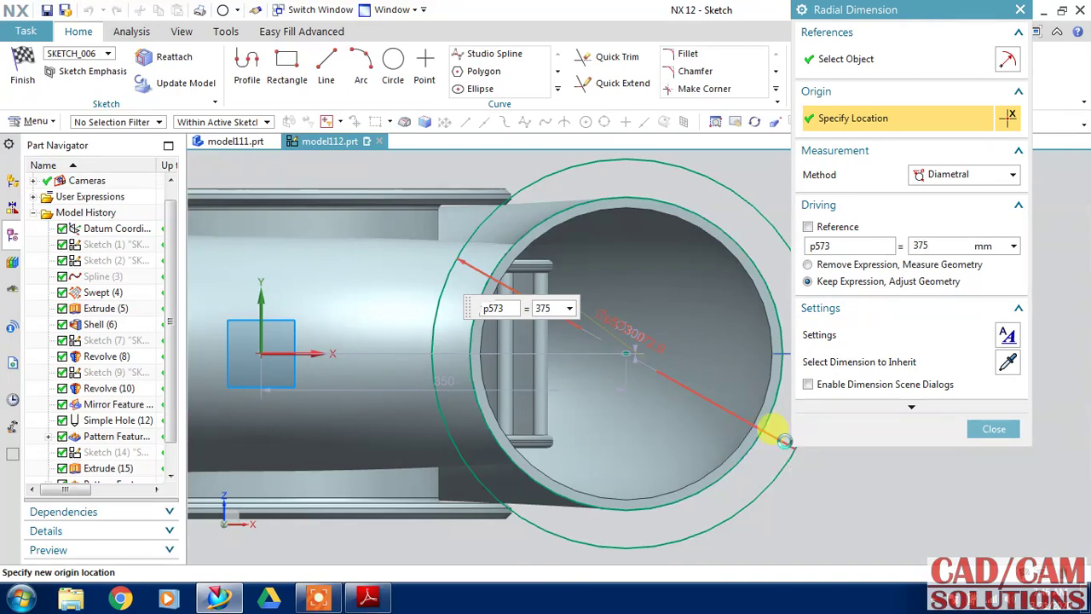
key(Return)
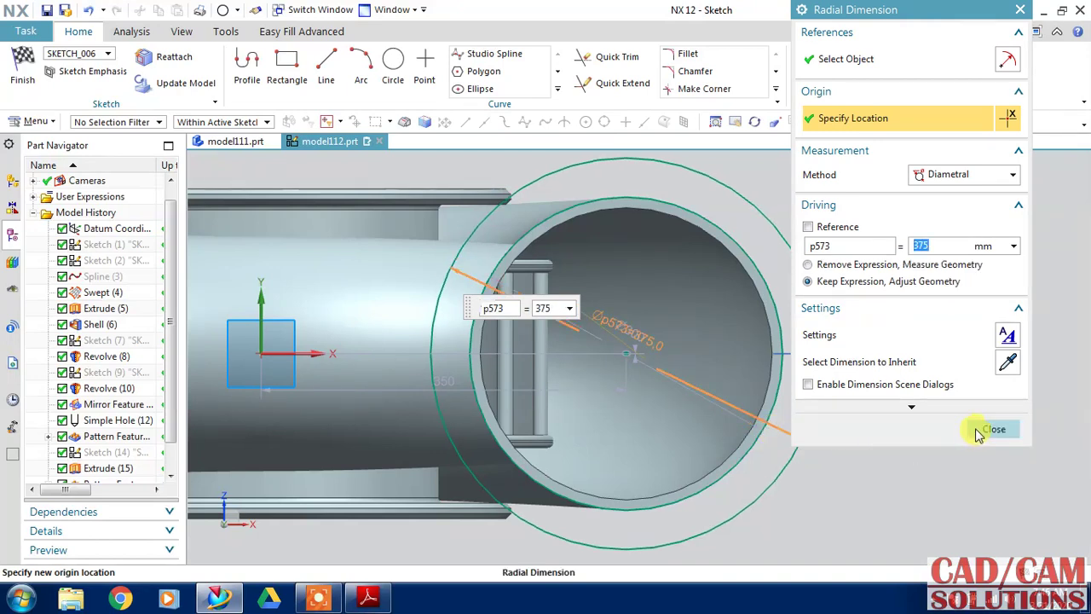
click(978, 434)
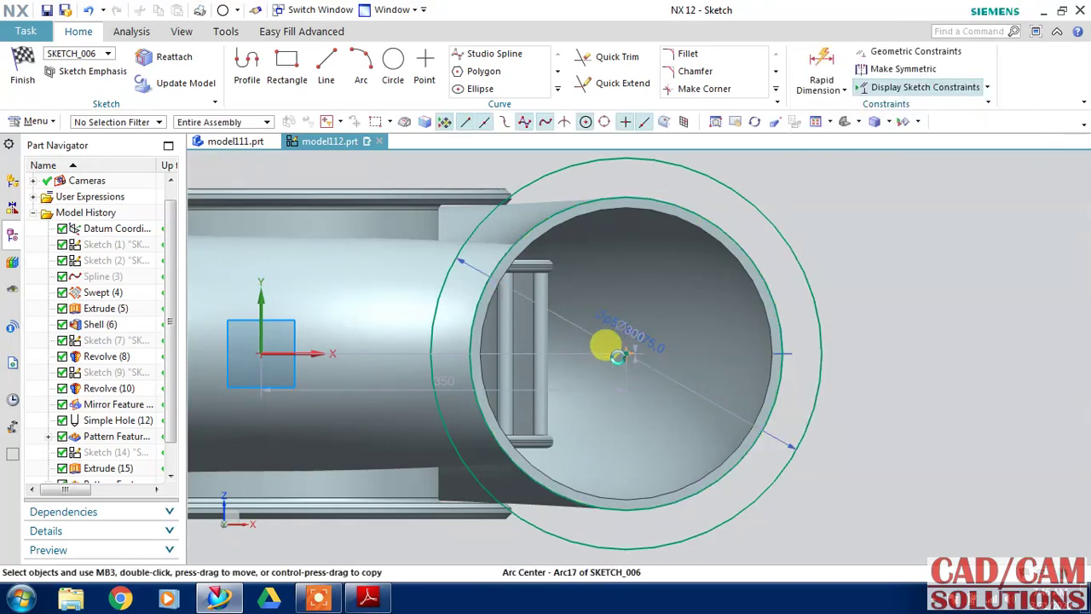
Step: Place the shared centre on the horizontal axis and make the outer circle concentric with the bore
click(618, 357)
click(309, 354)
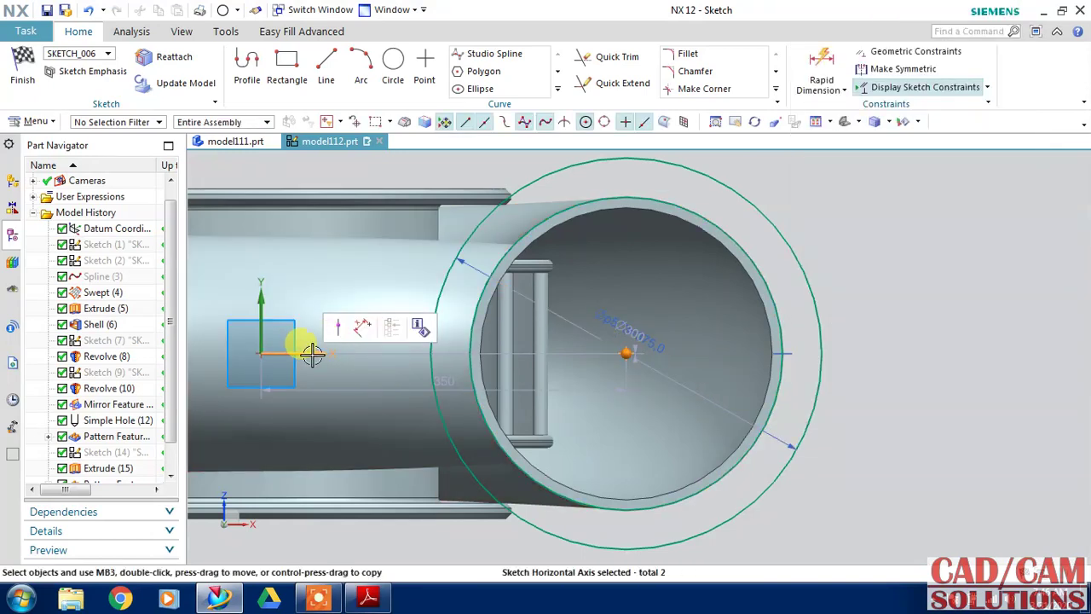
click(337, 328)
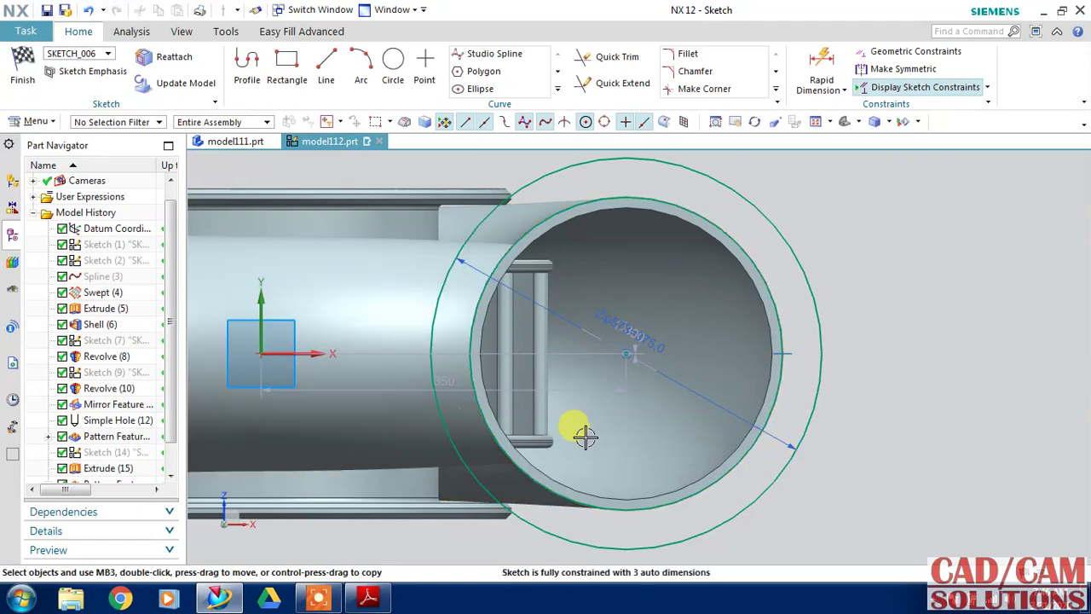
click(919, 53)
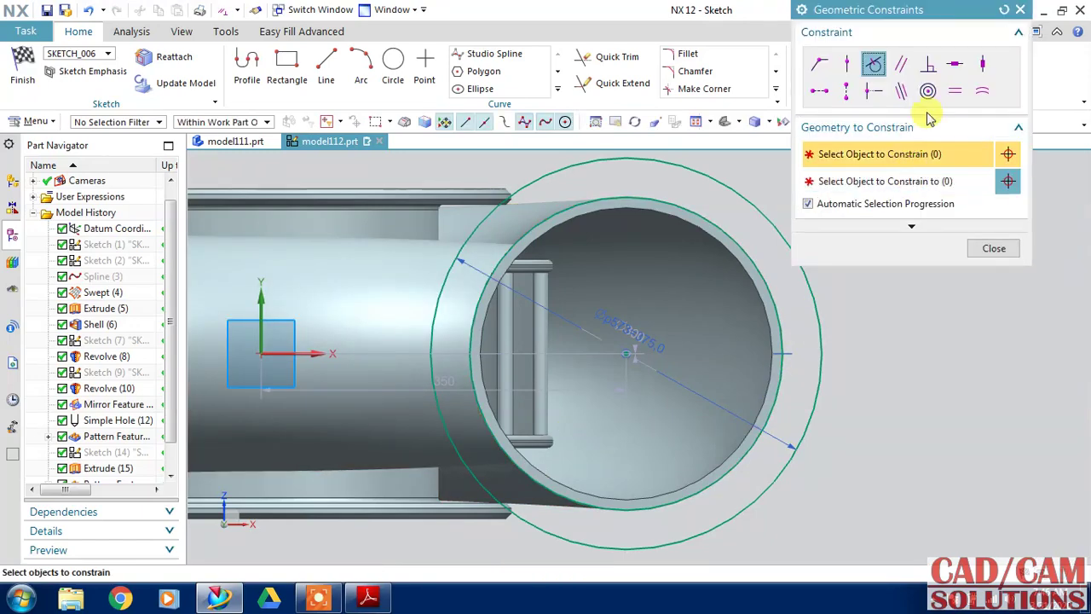
click(805, 312)
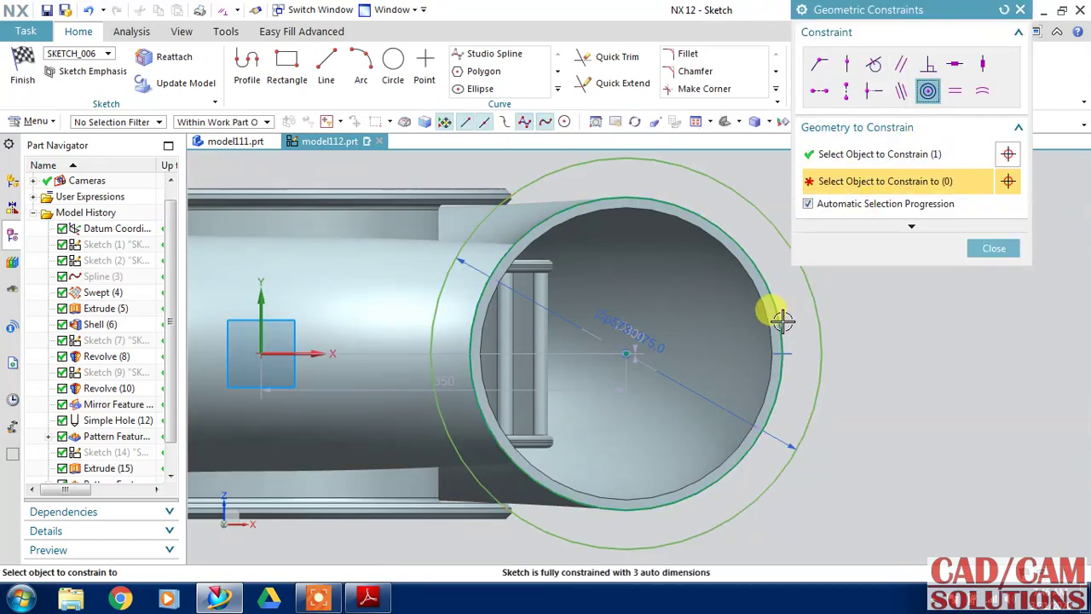
click(856, 330)
click(989, 249)
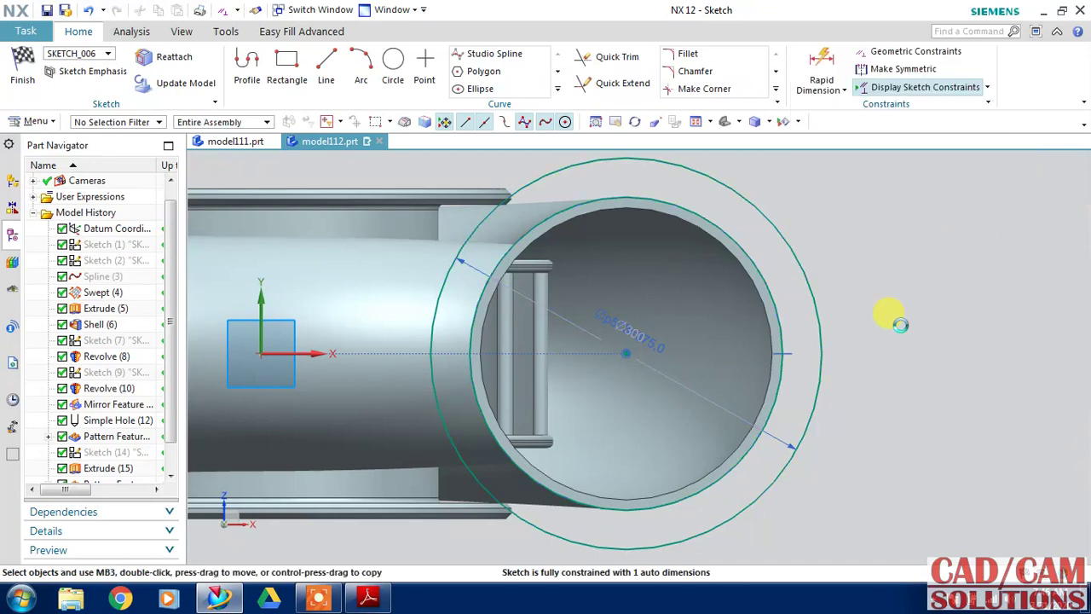
Step: Add diameter dimensions of 300 for the bore and 375 for the outer circle
click(714, 401)
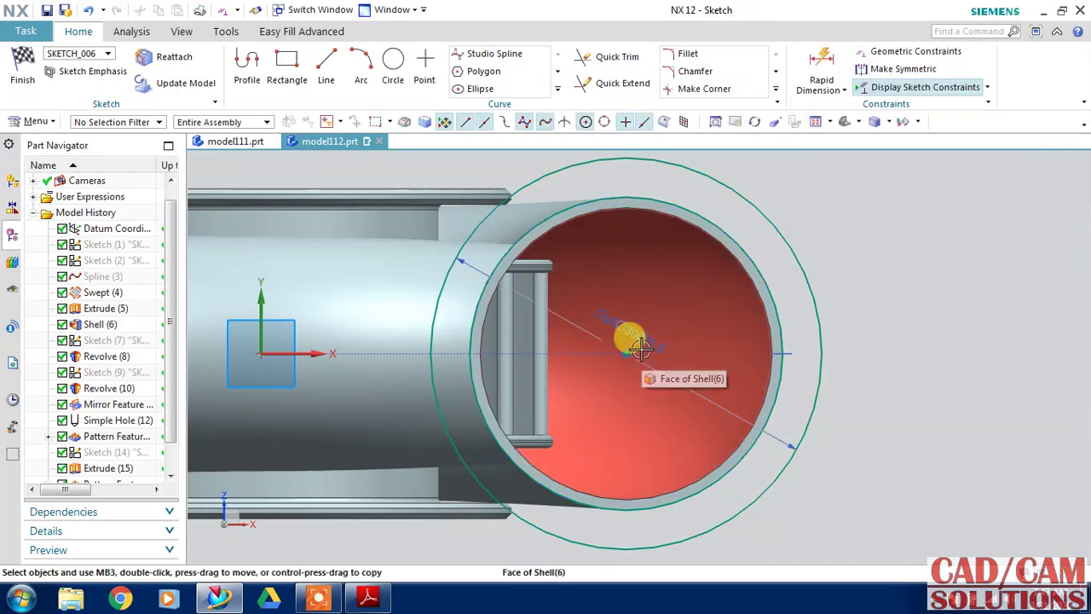
click(643, 349)
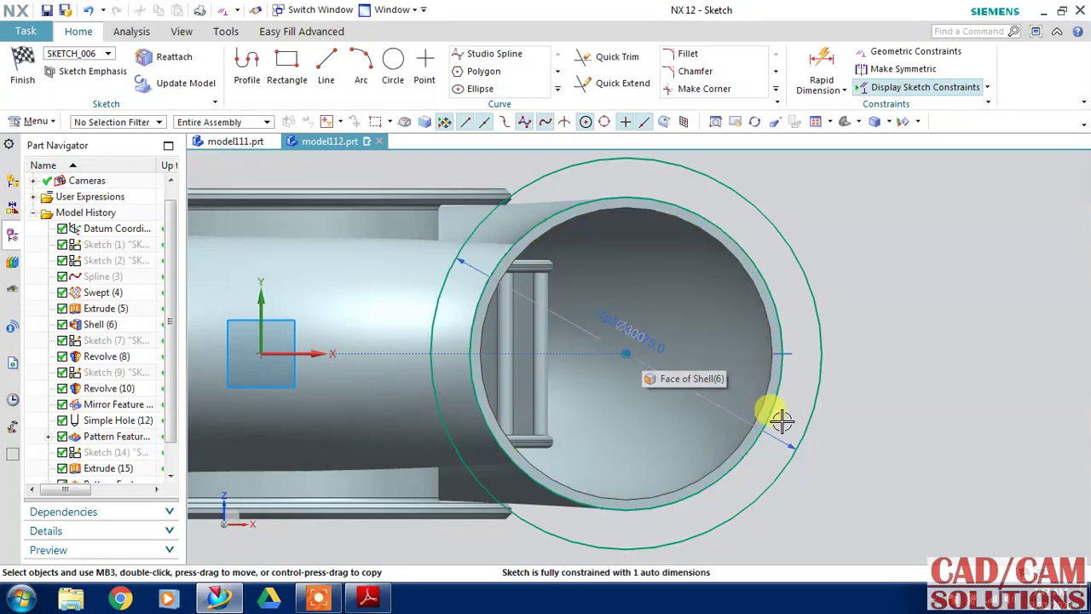
click(786, 431)
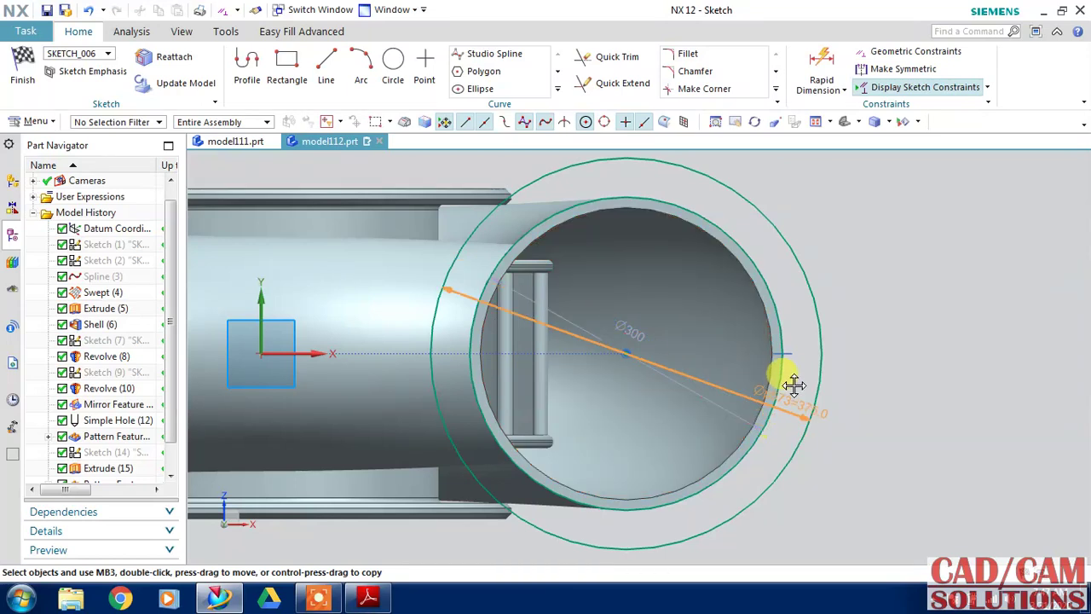
click(610, 317)
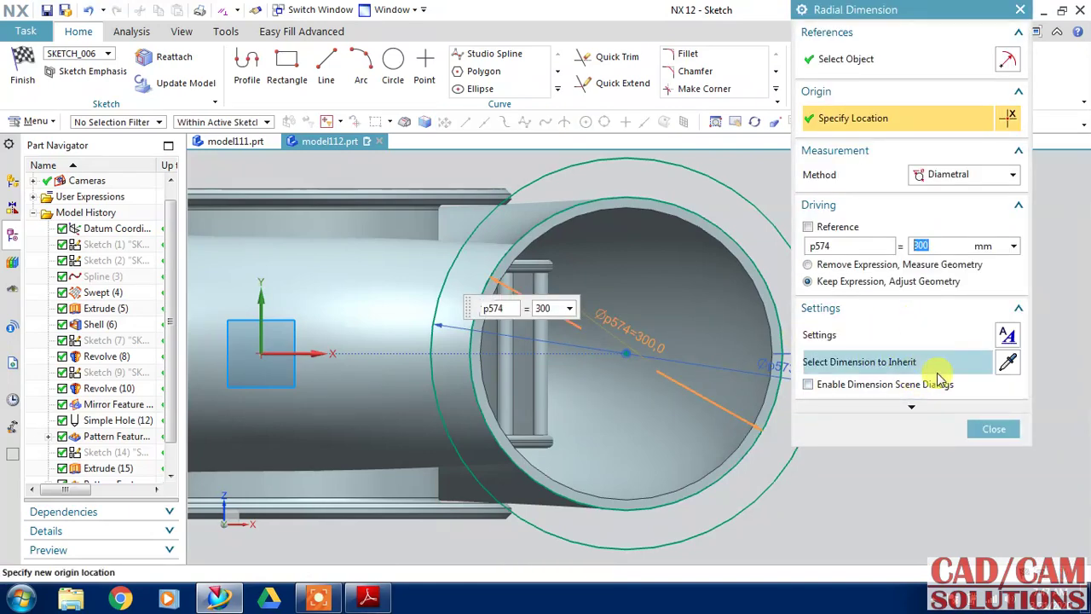
click(994, 429)
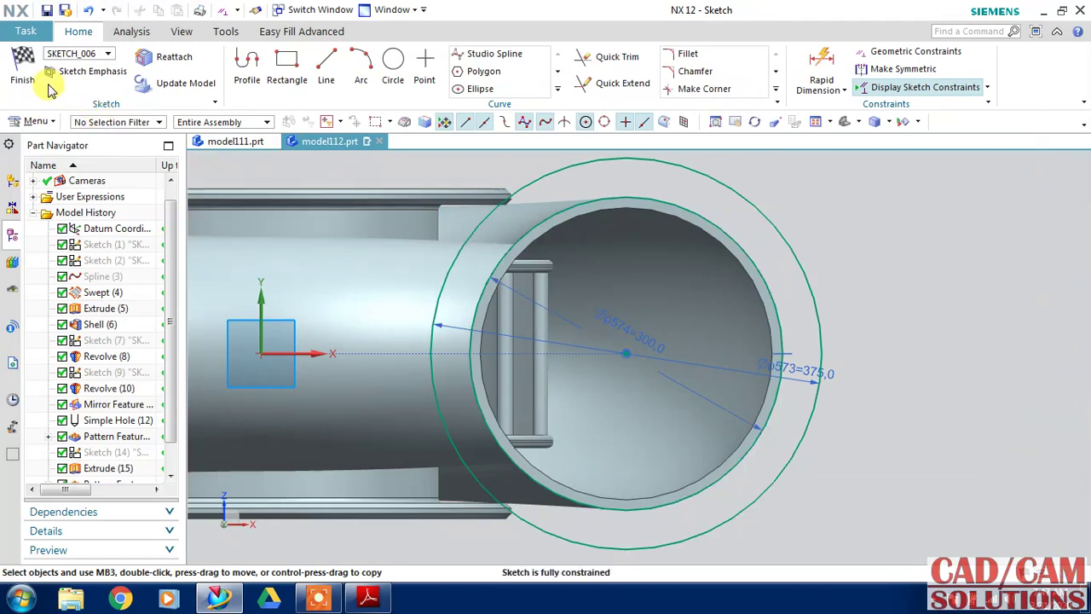
Step: Draw a Ø24 circle on the flange, dimensioned 175 horizontally from the bore centre
click(393, 62)
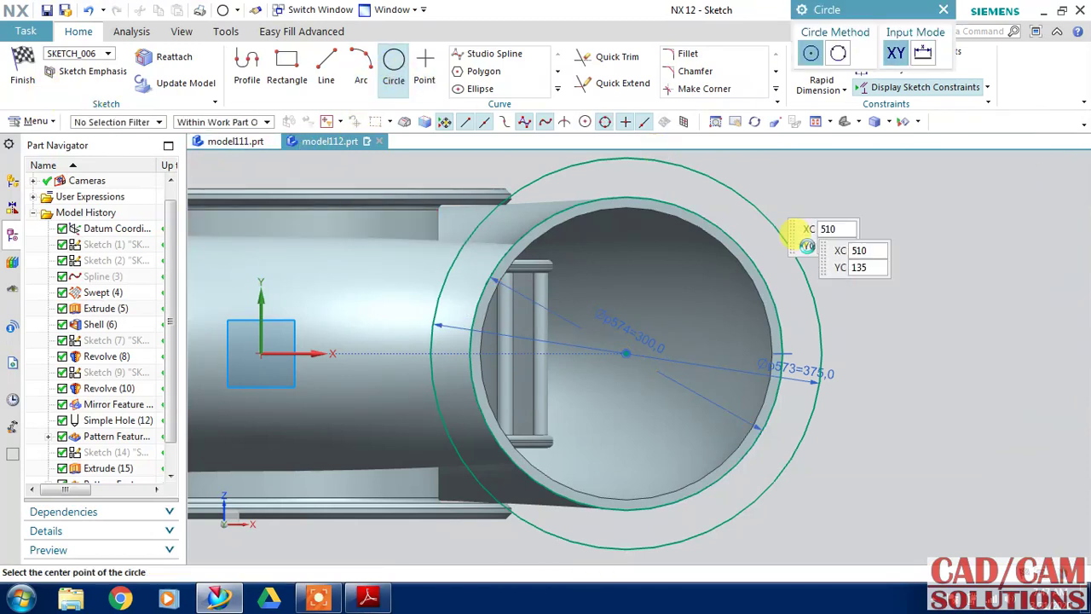
click(800, 353)
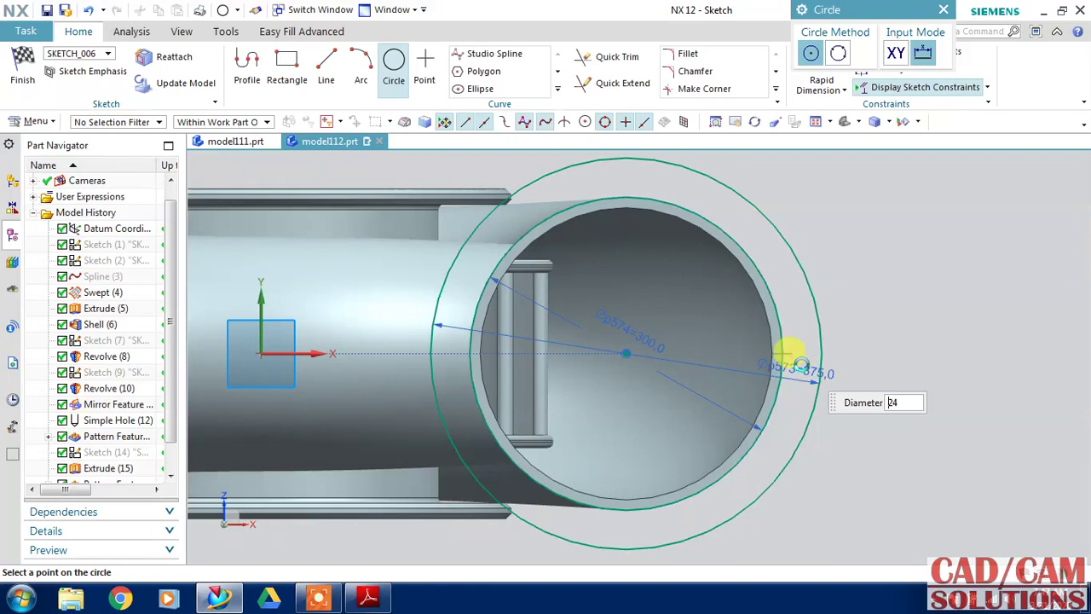
key(Return)
key(Escape)
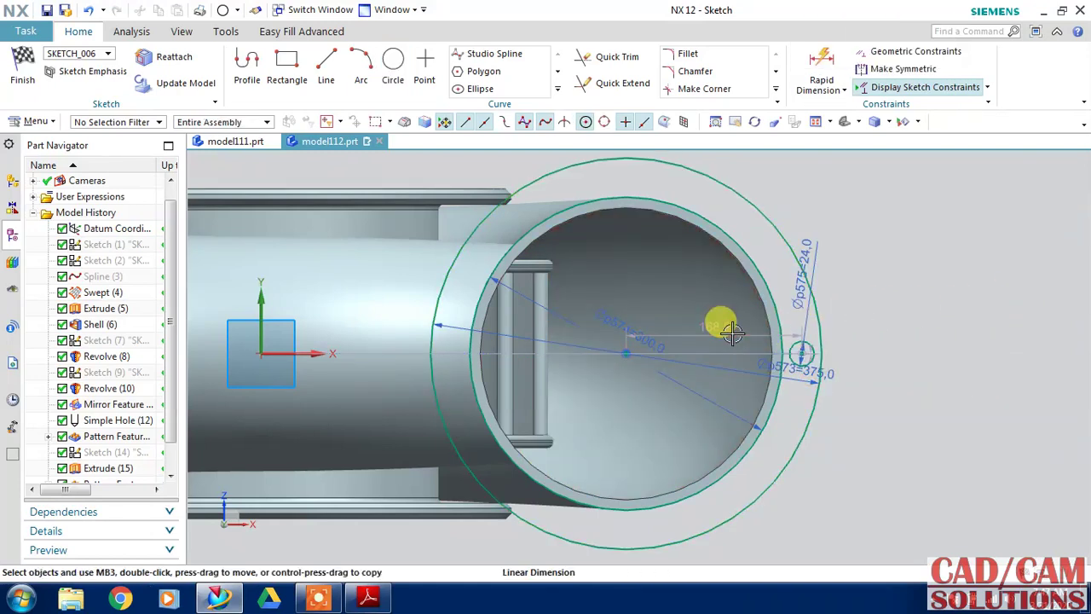
click(885, 334)
text(175)
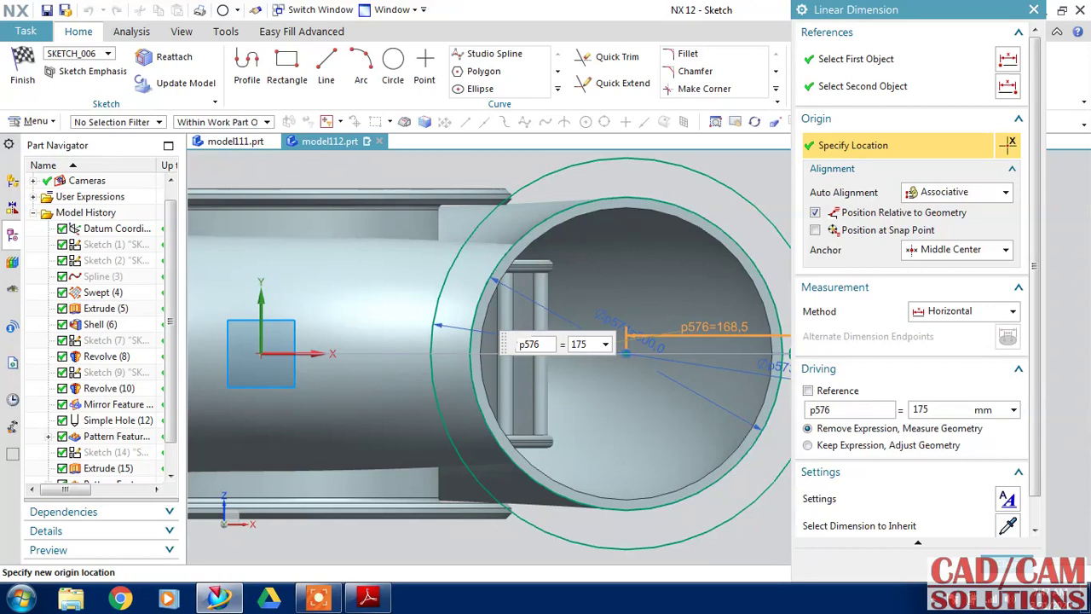
key(Return)
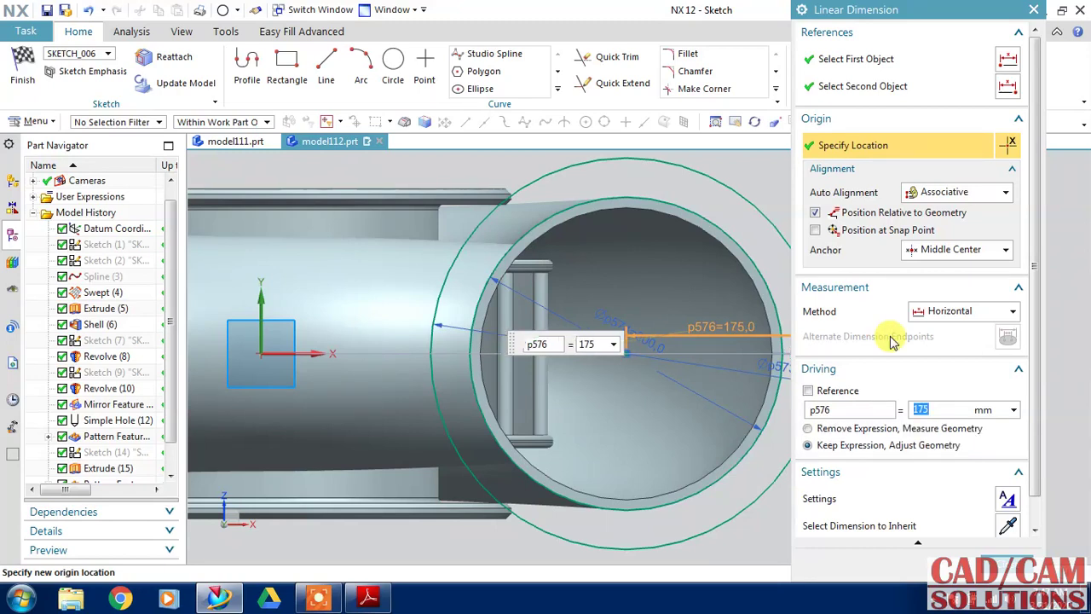
click(973, 532)
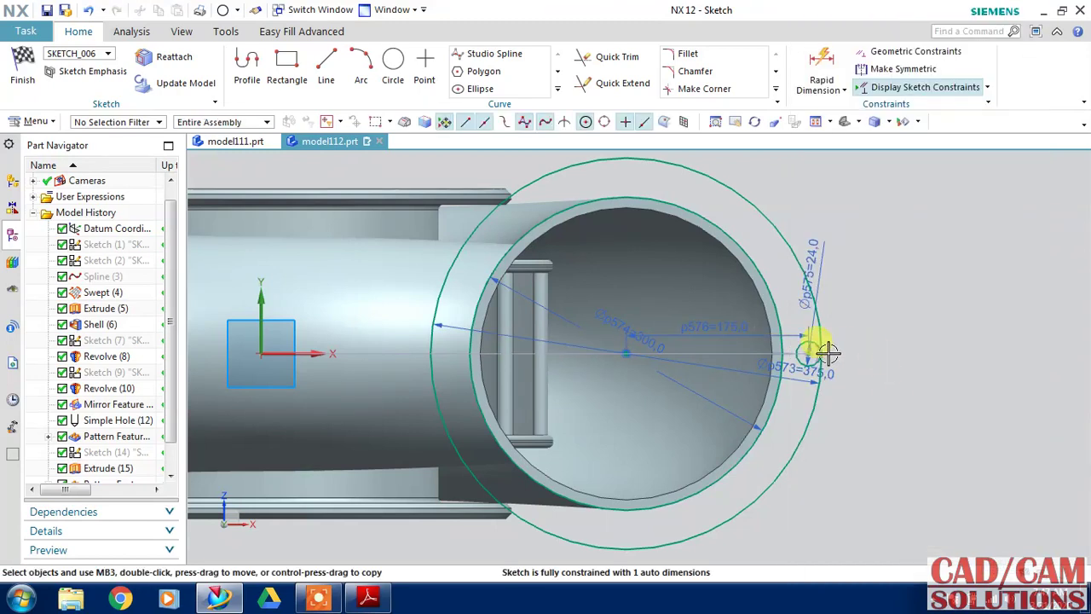
Step: Constrain the Ø24 circle's centre to the horizontal axis and finish the sketch
click(809, 352)
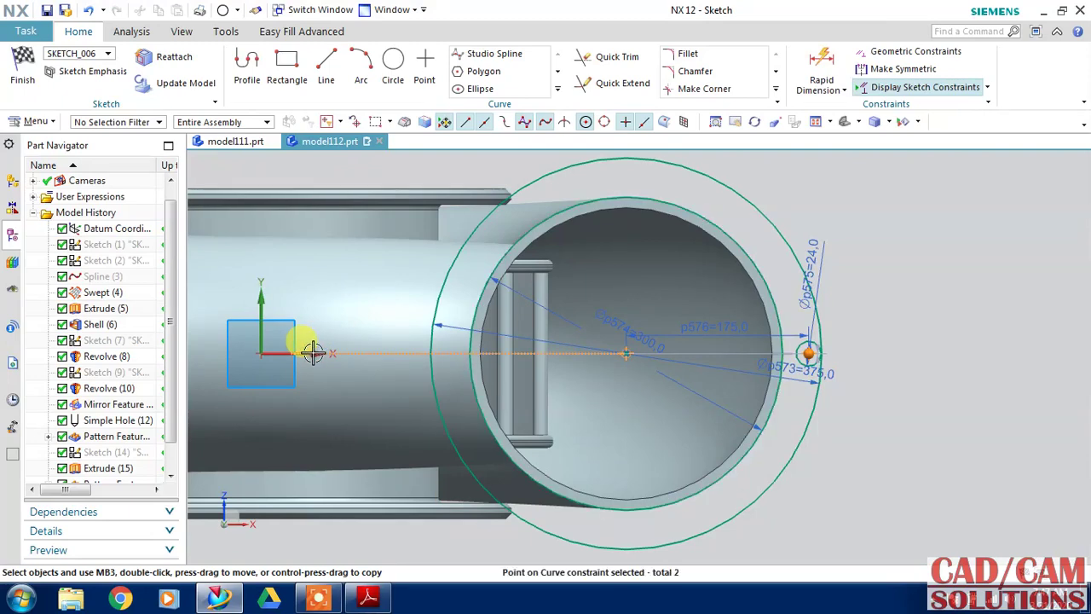
click(742, 370)
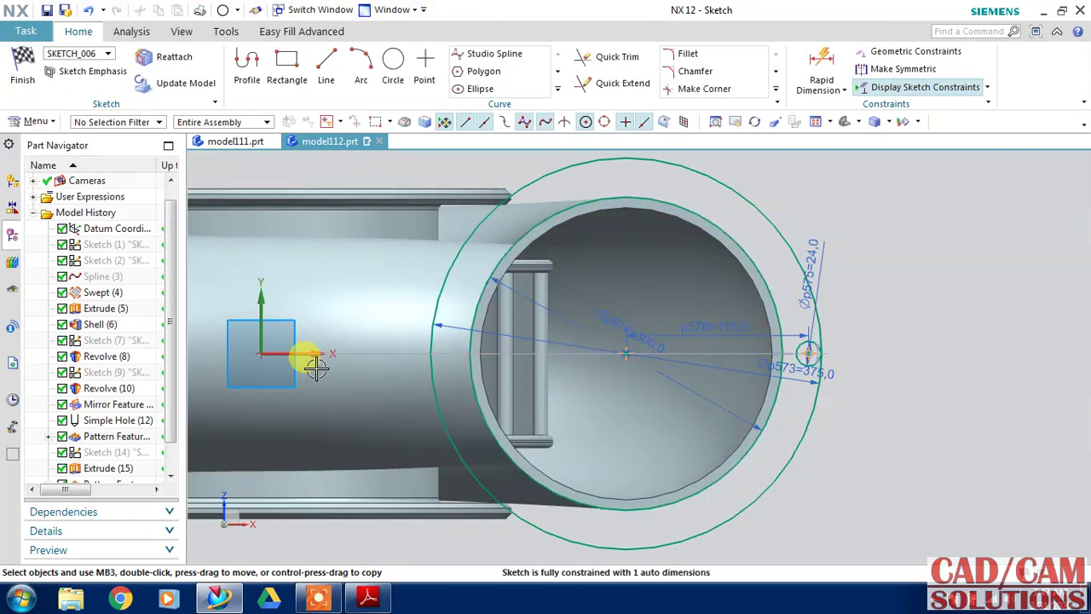
click(810, 353)
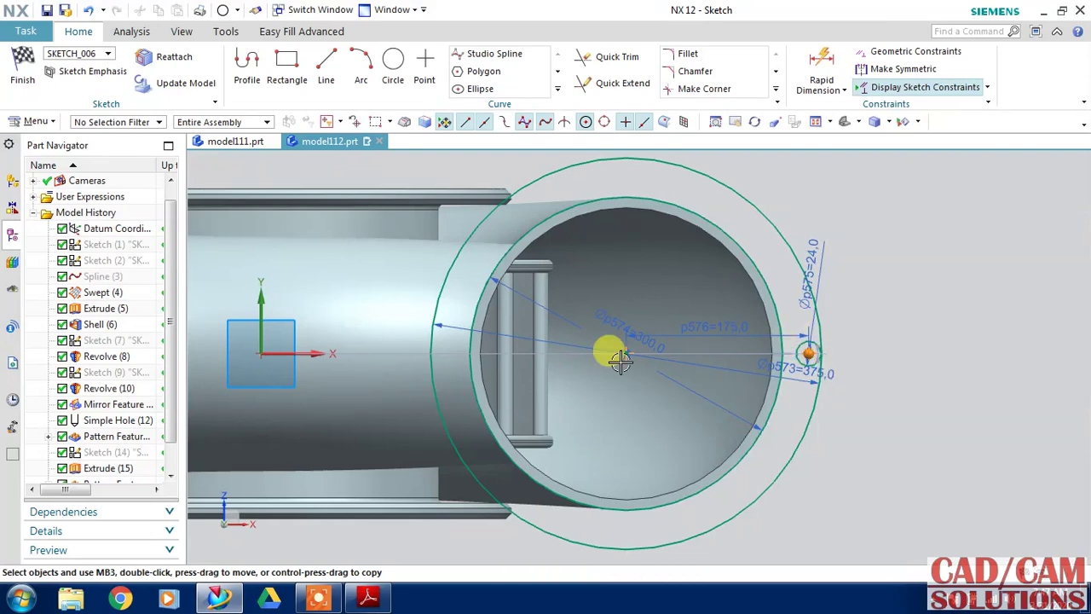
click(290, 356)
click(352, 359)
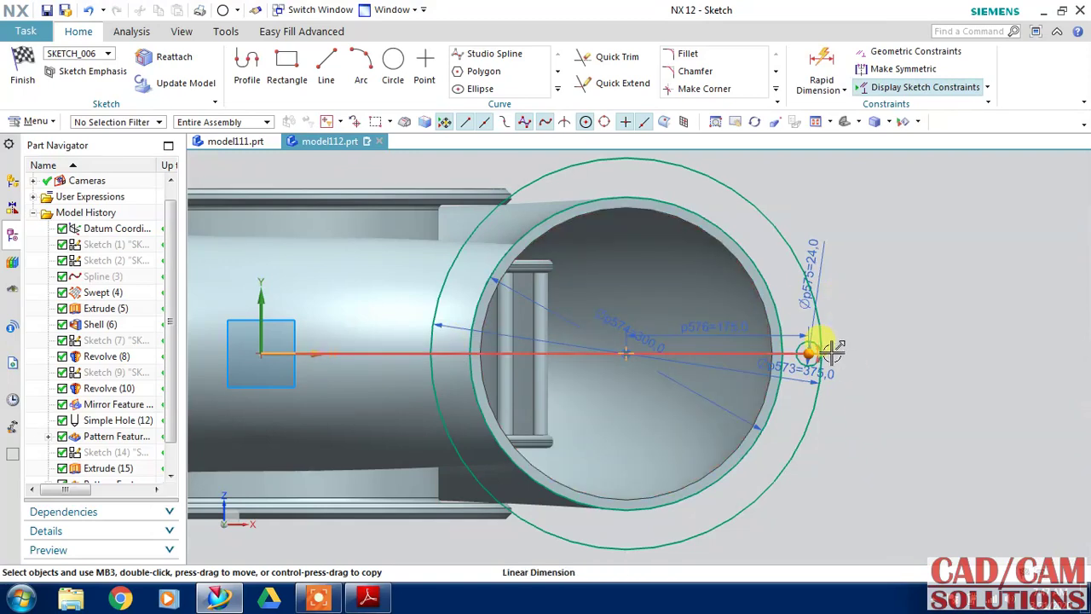
scroll(825, 351, down, 3)
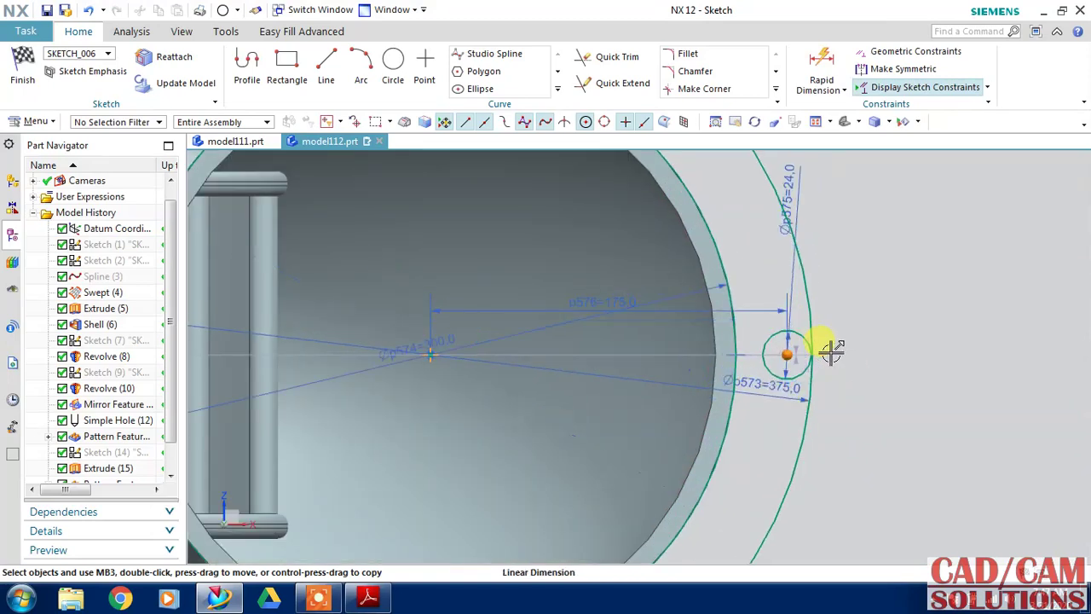
click(786, 354)
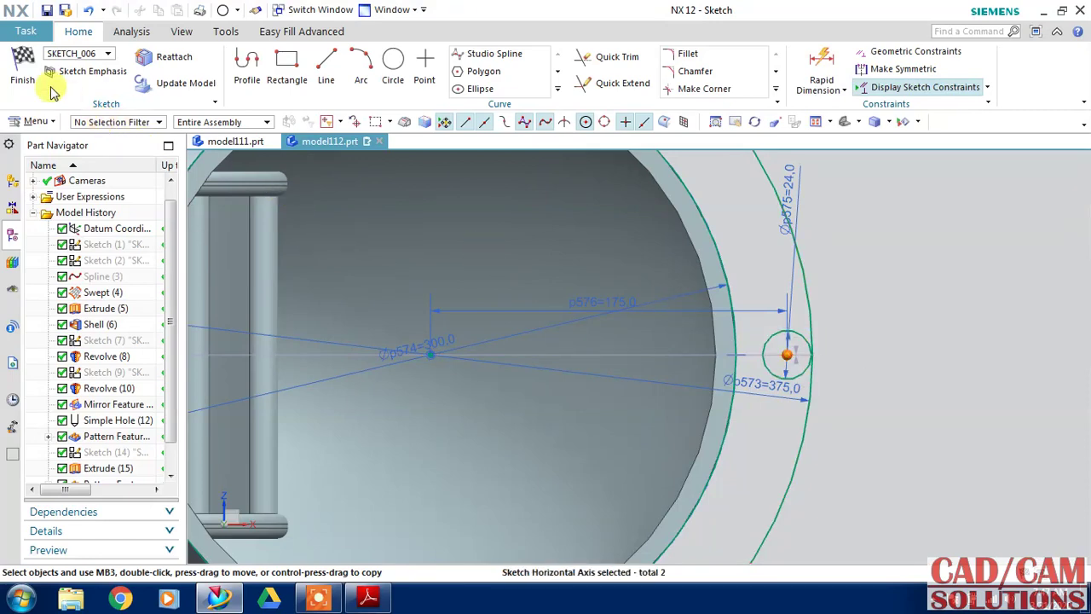
click(22, 70)
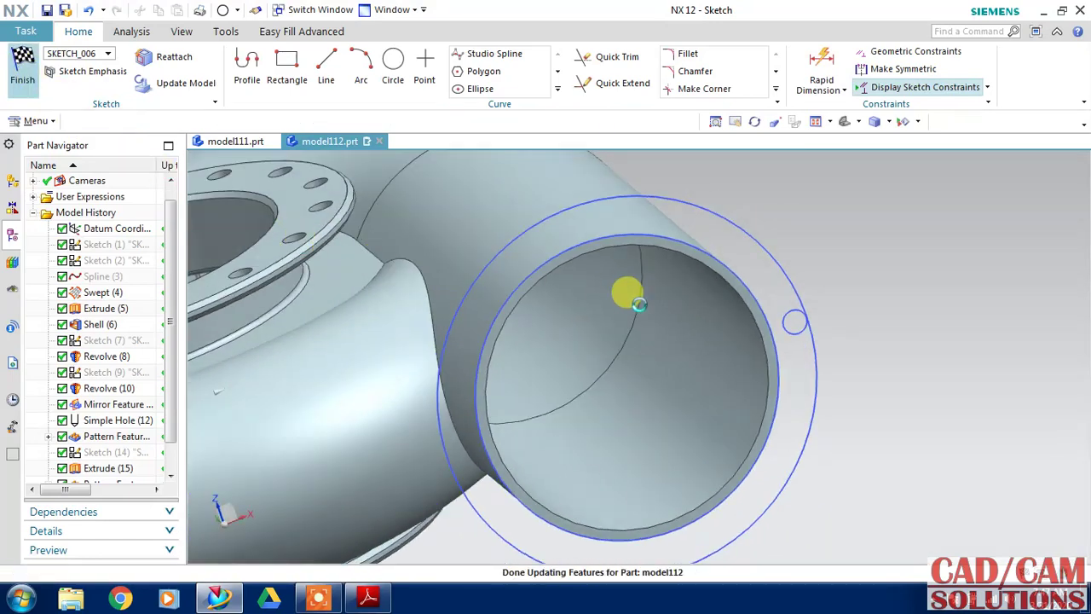
Step: Reopen the flange sketch and change the outer flange diameter to 385
double_click(777, 318)
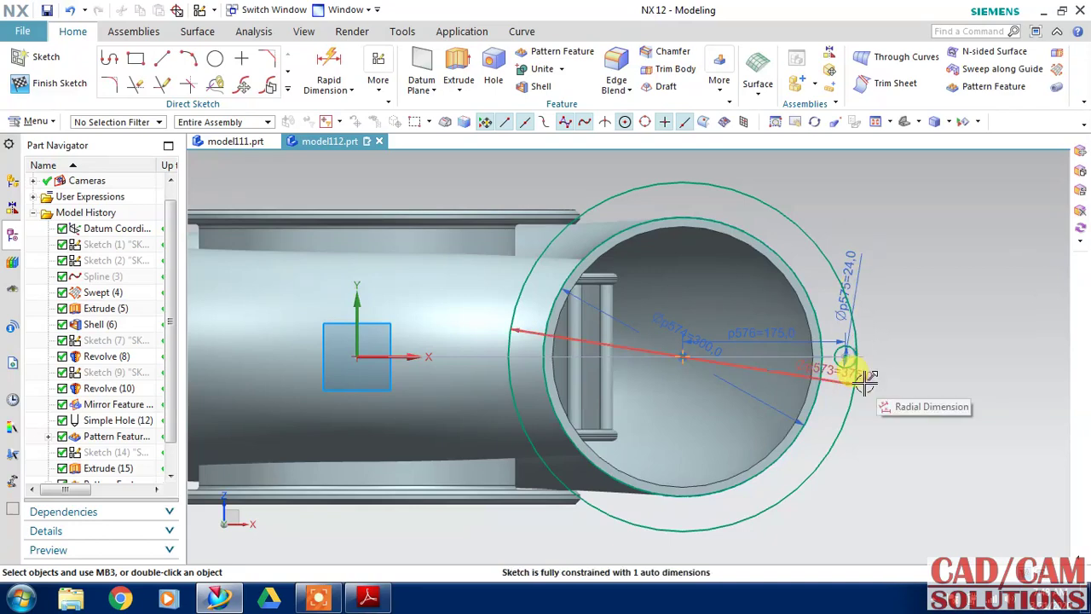
double_click(875, 381)
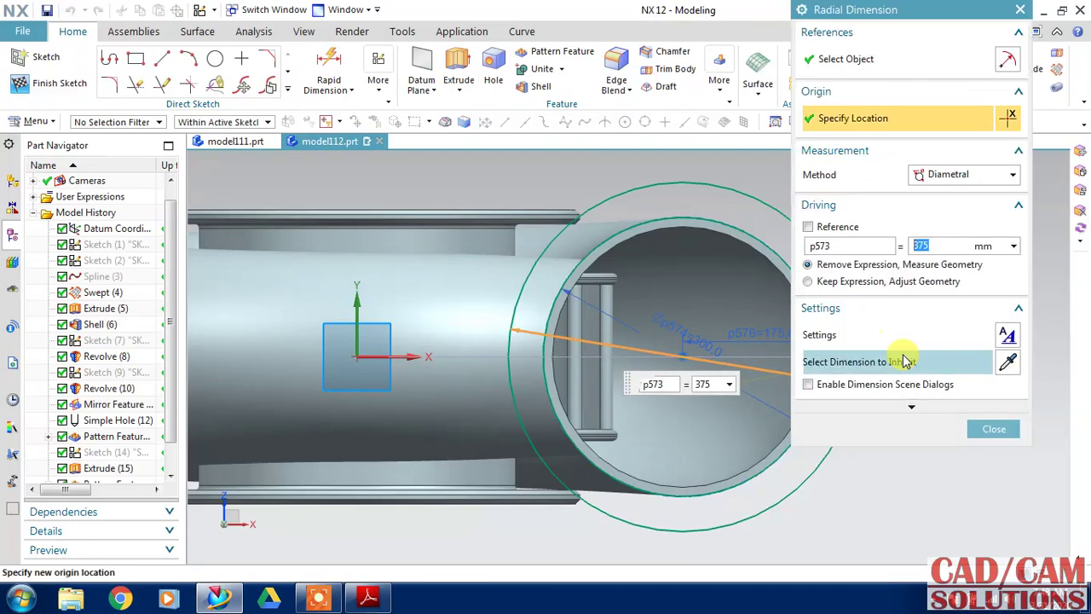
text(3)
key(Return)
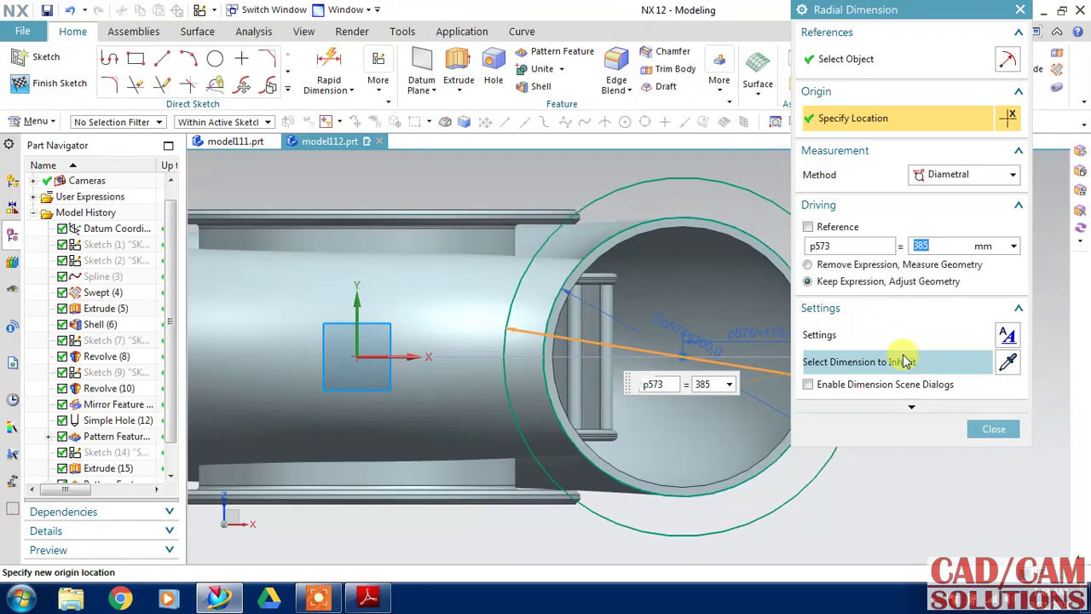
click(980, 428)
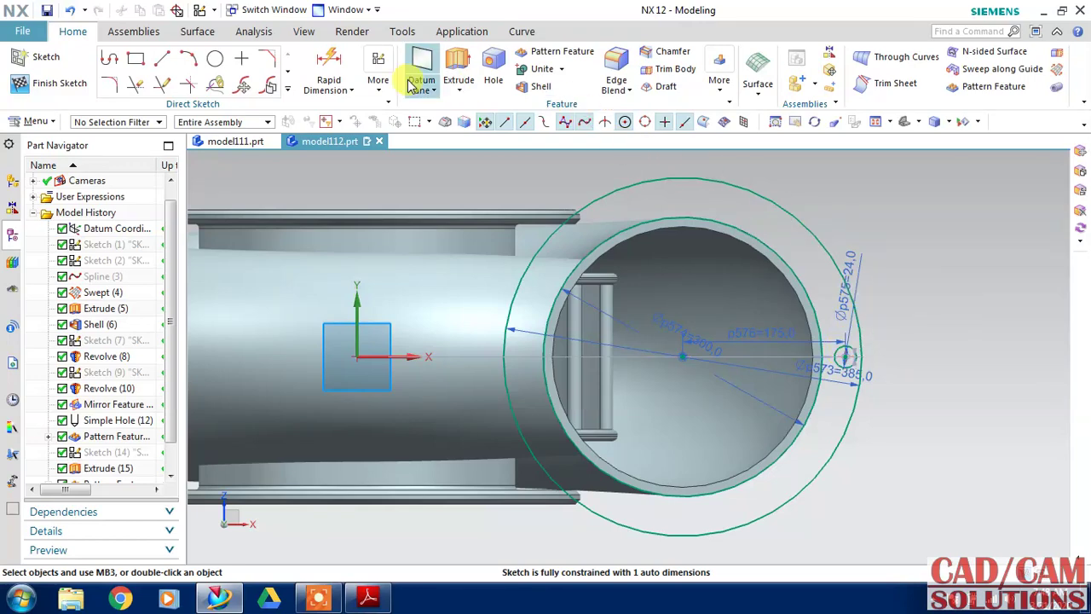
Step: Pattern the Ø24 circle 16 times over 360° around the flange centre, then finish the sketch
click(290, 92)
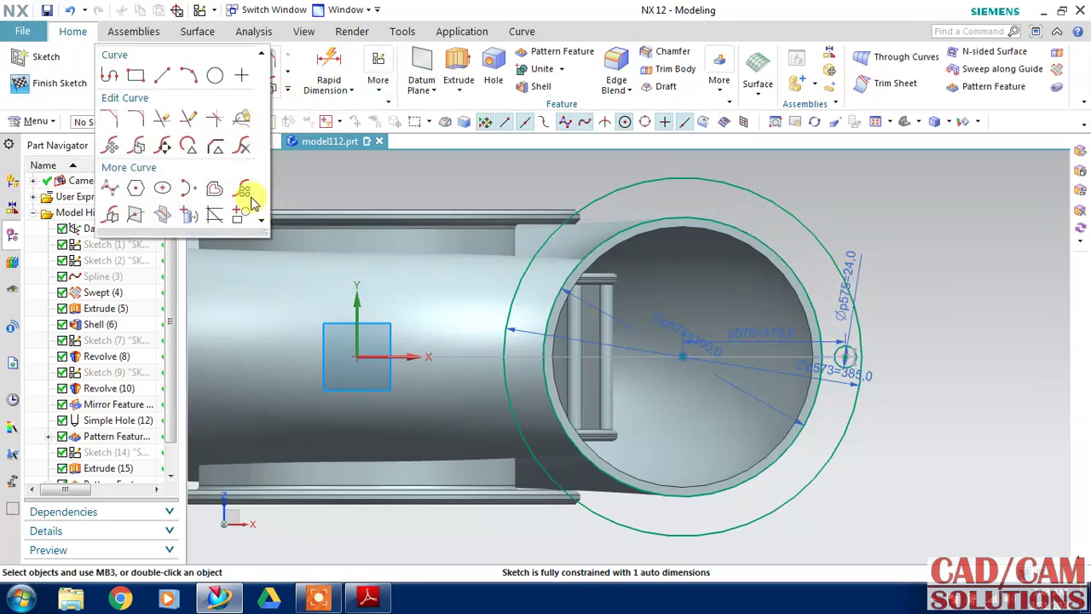
click(319, 173)
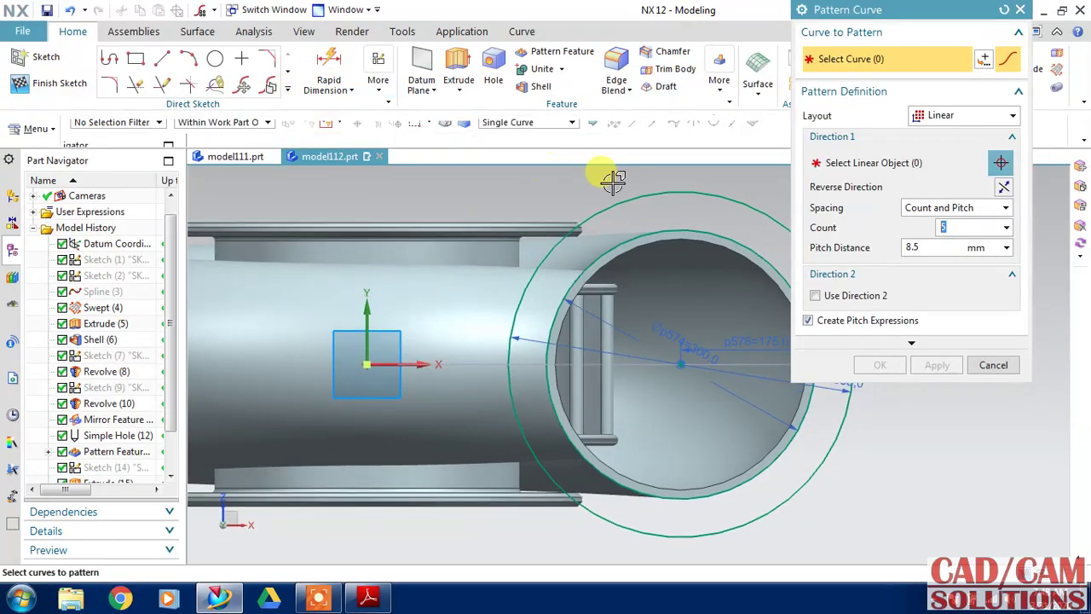
click(910, 115)
click(925, 131)
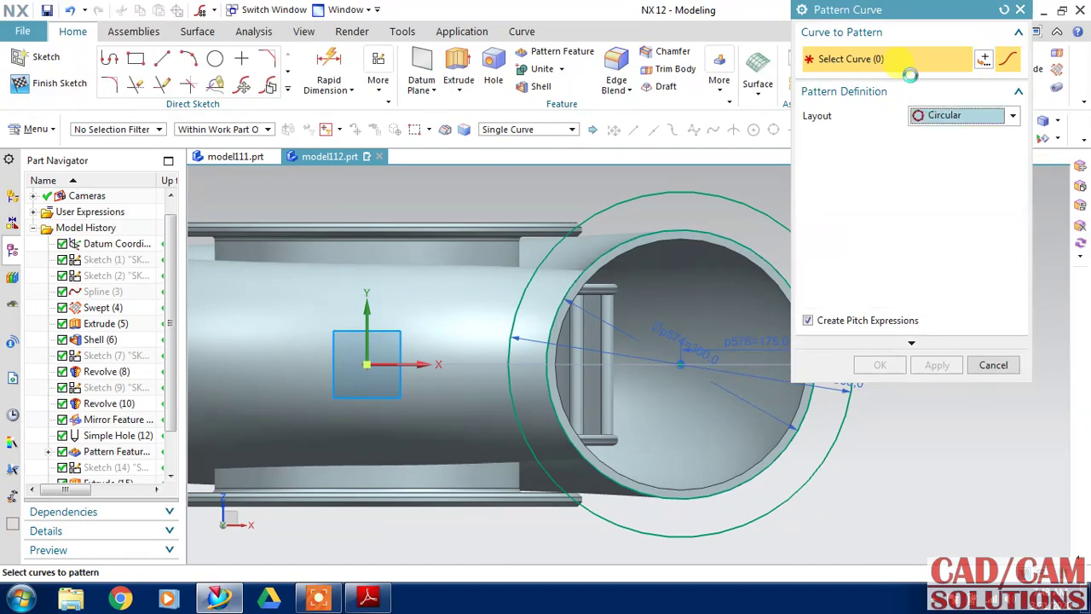
drag(850, 12, 429, 32)
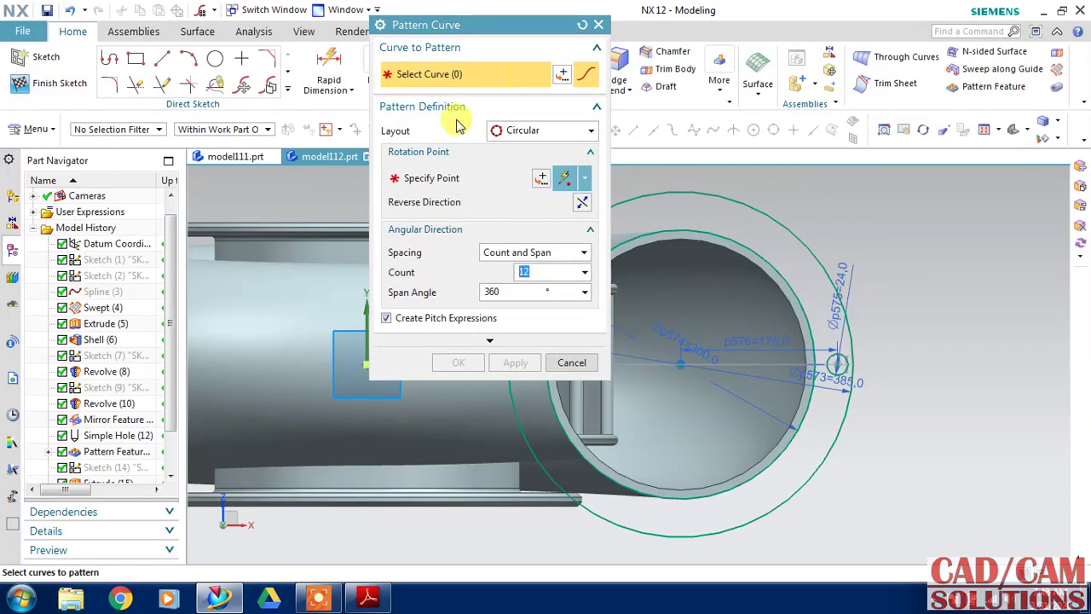
click(793, 322)
click(838, 358)
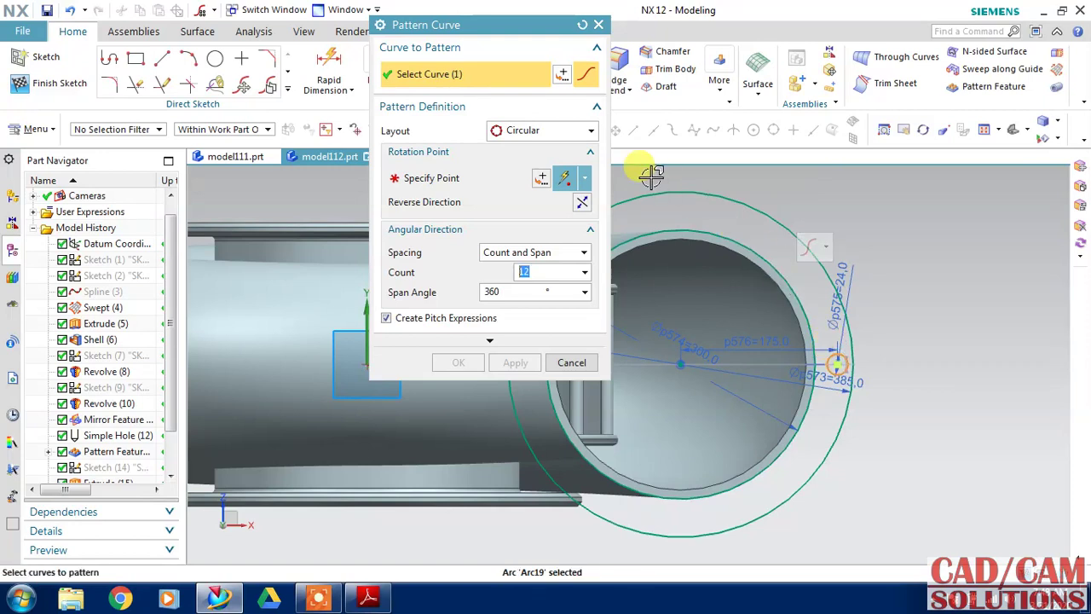
click(680, 364)
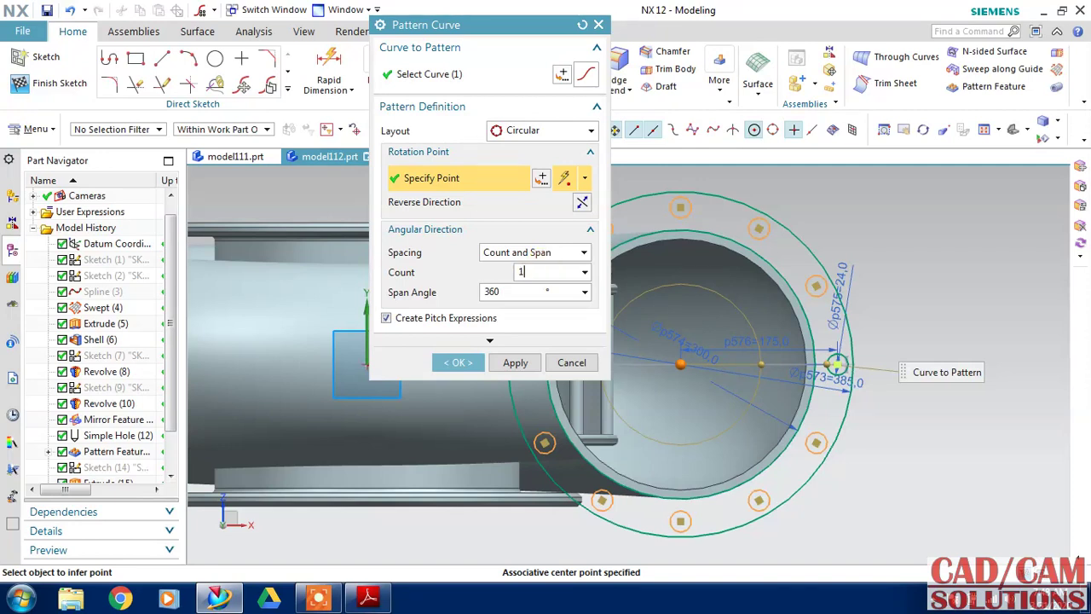
text(6)
double_click(550, 271)
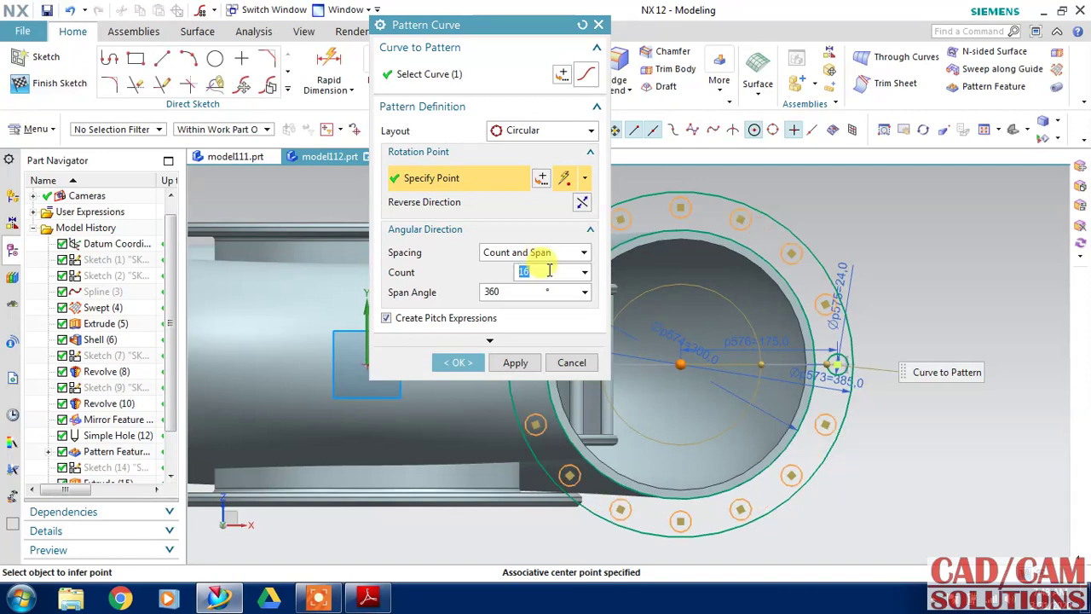
click(460, 364)
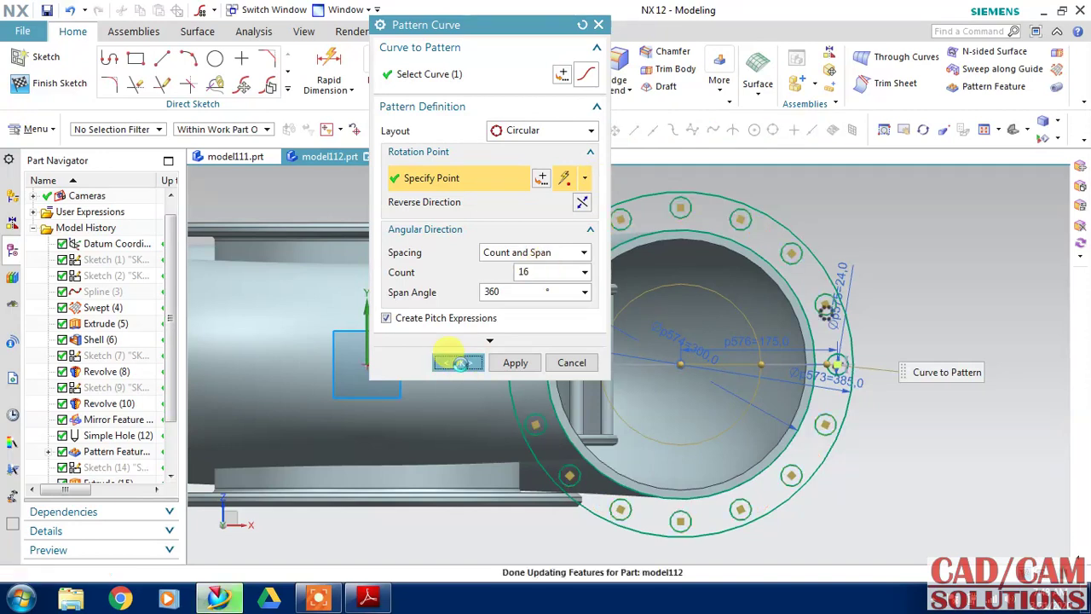
click(44, 79)
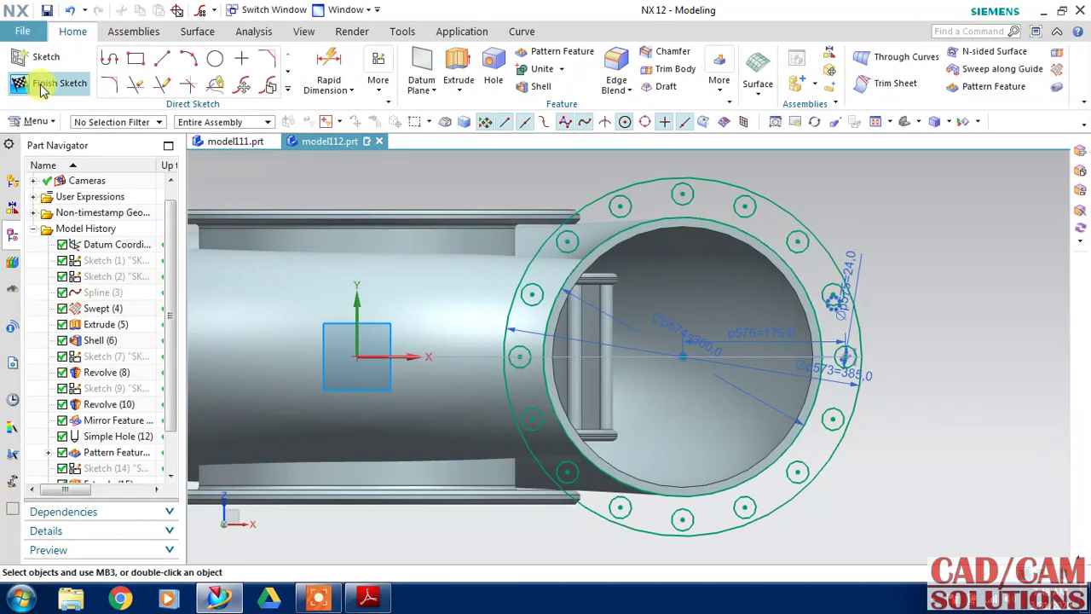
Step: Start an extrusion using the Infer Curves rule and select all 18 outlet flange sketch curves
click(171, 68)
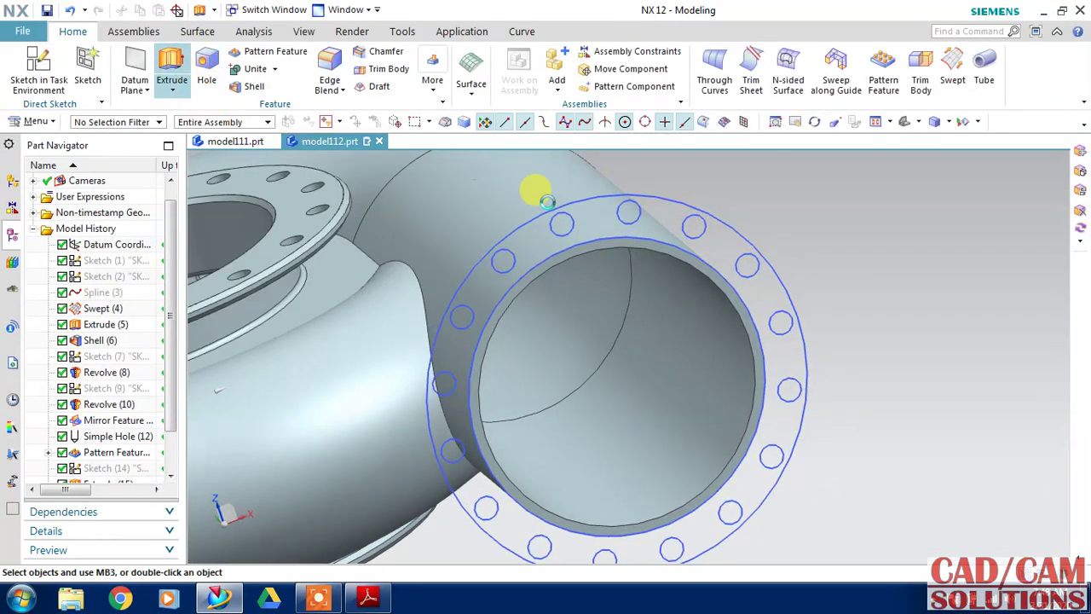
click(738, 241)
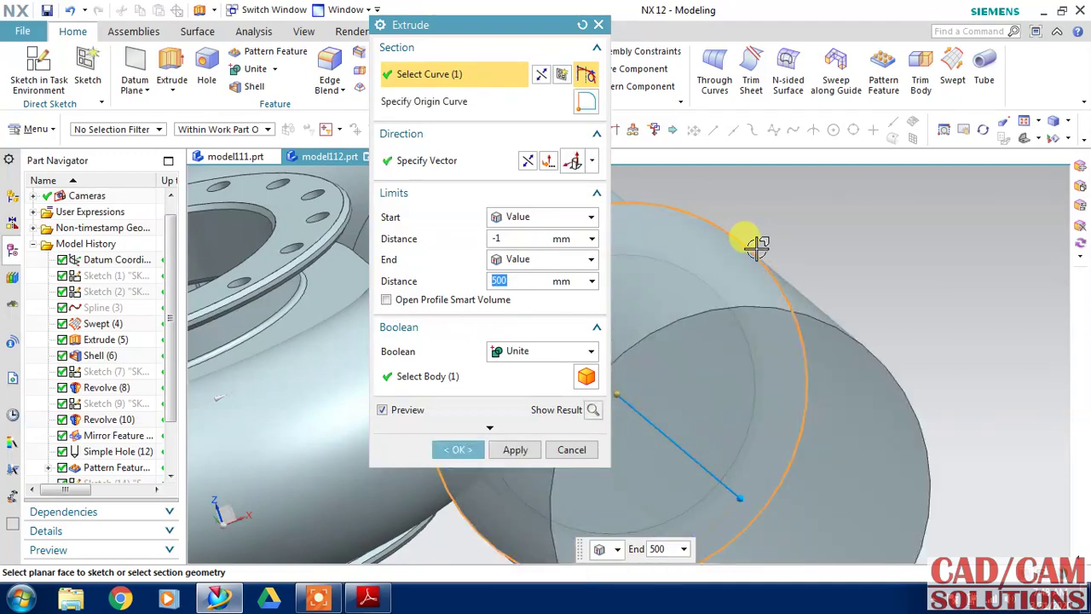
key(Escape)
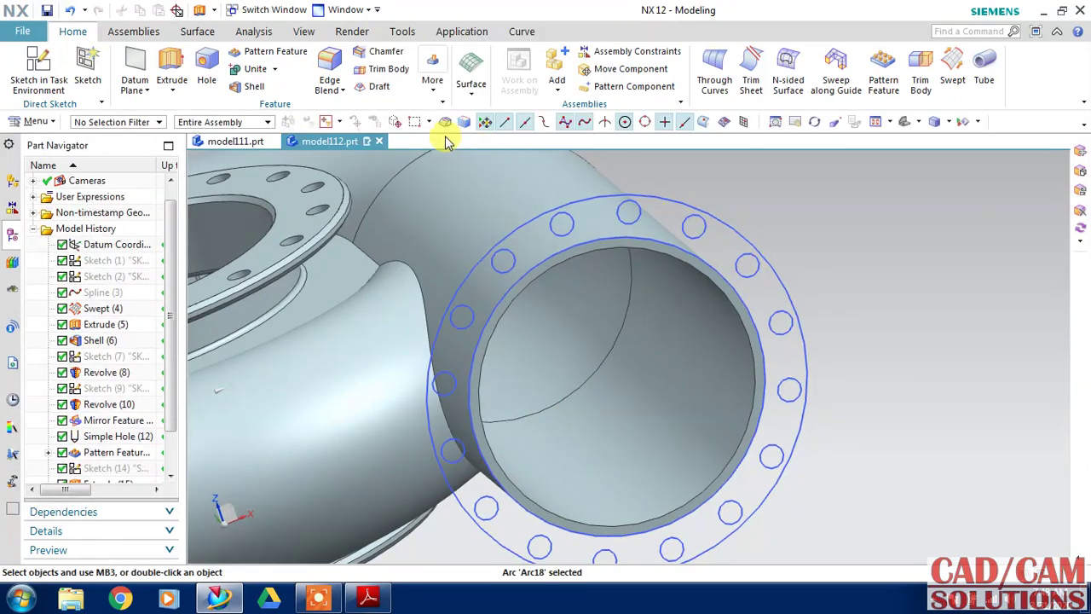
click(172, 62)
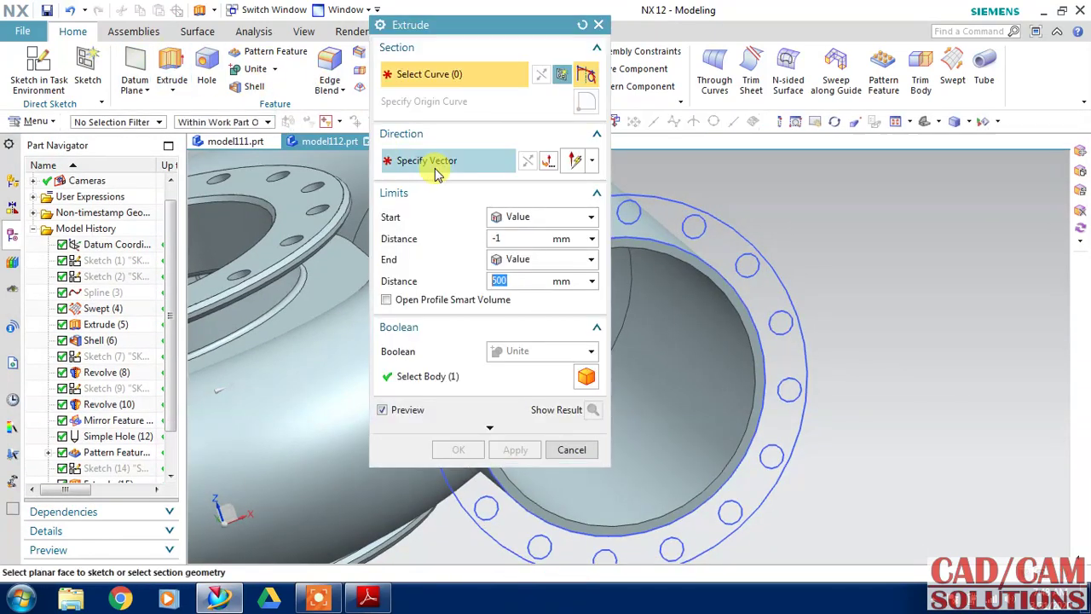
drag(434, 26, 253, 30)
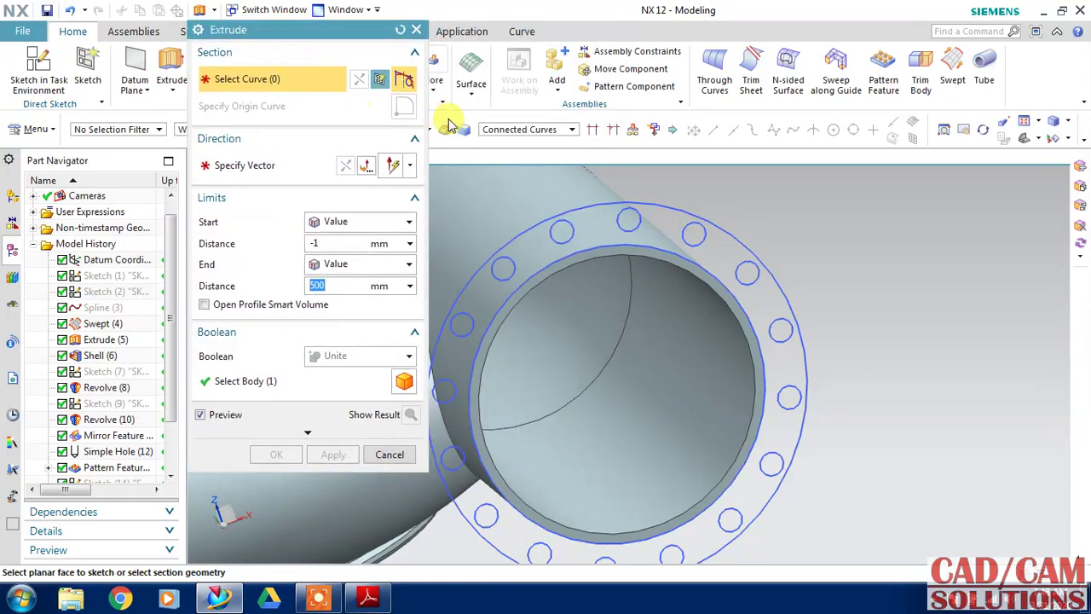
click(494, 128)
click(512, 240)
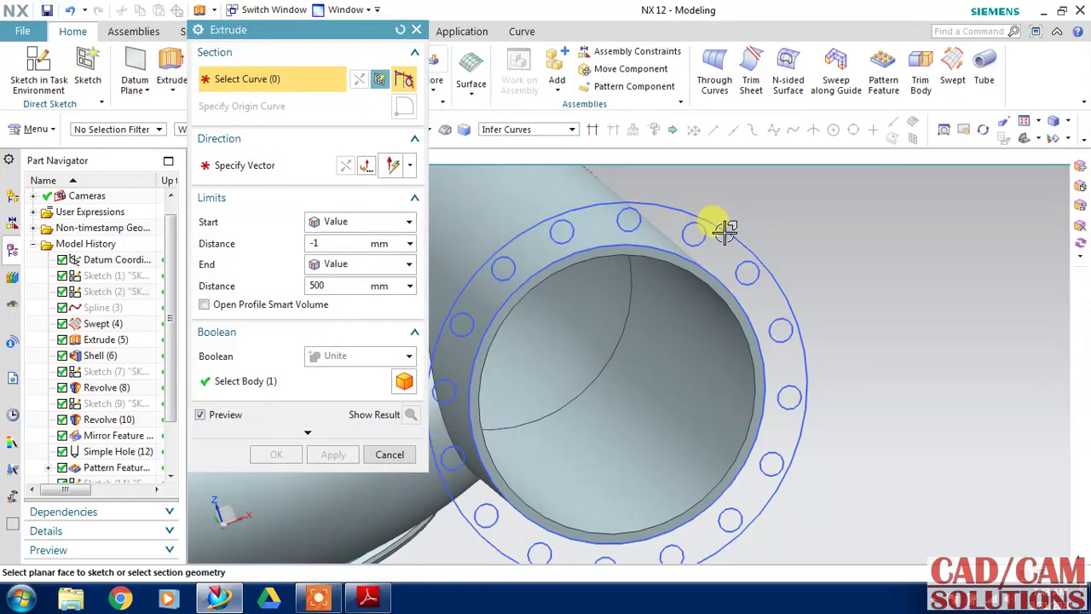
click(803, 225)
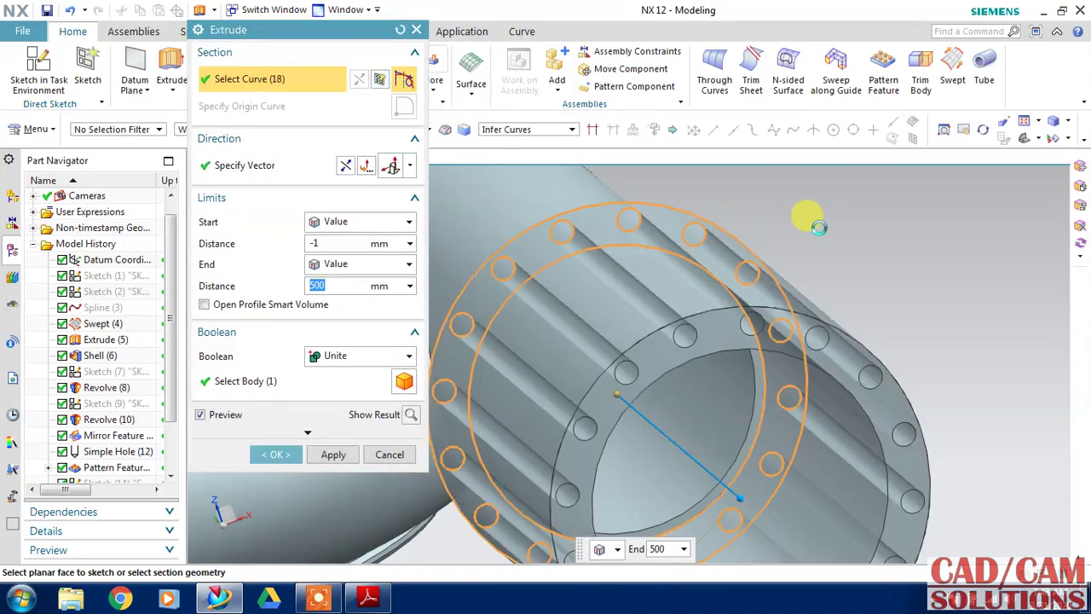
Step: Reverse the direction, extrude from 0 to 5 mm, and unite with the pump body
click(347, 167)
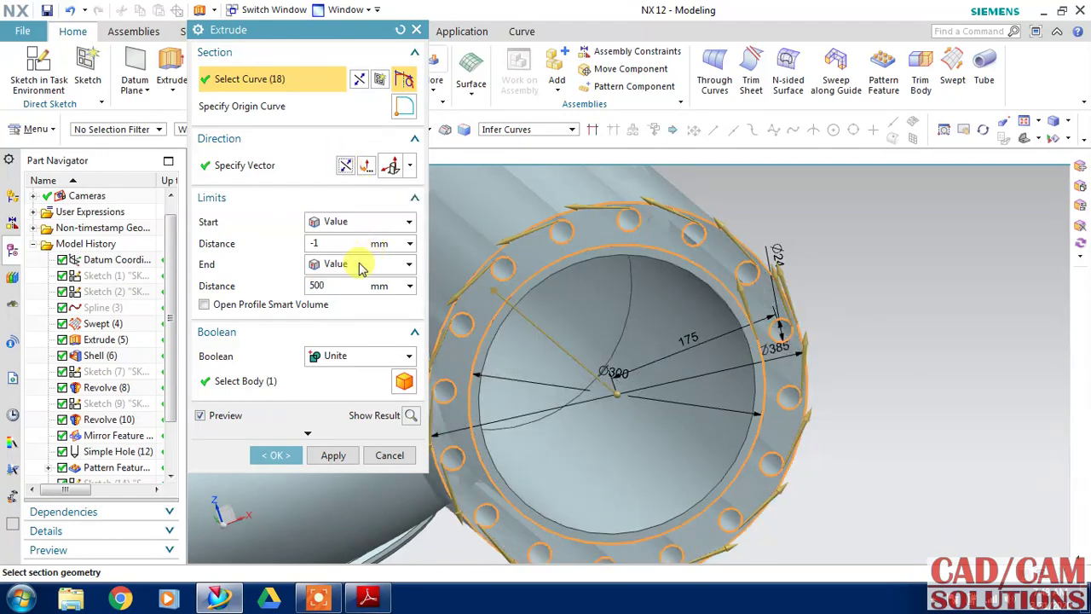
click(317, 243)
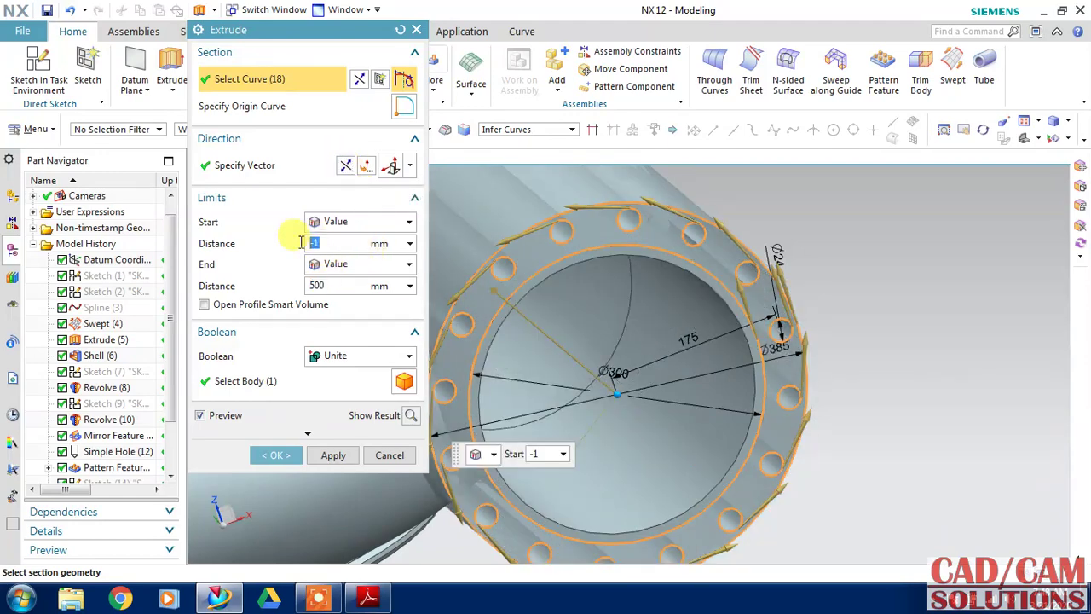
click(332, 285)
text(5)
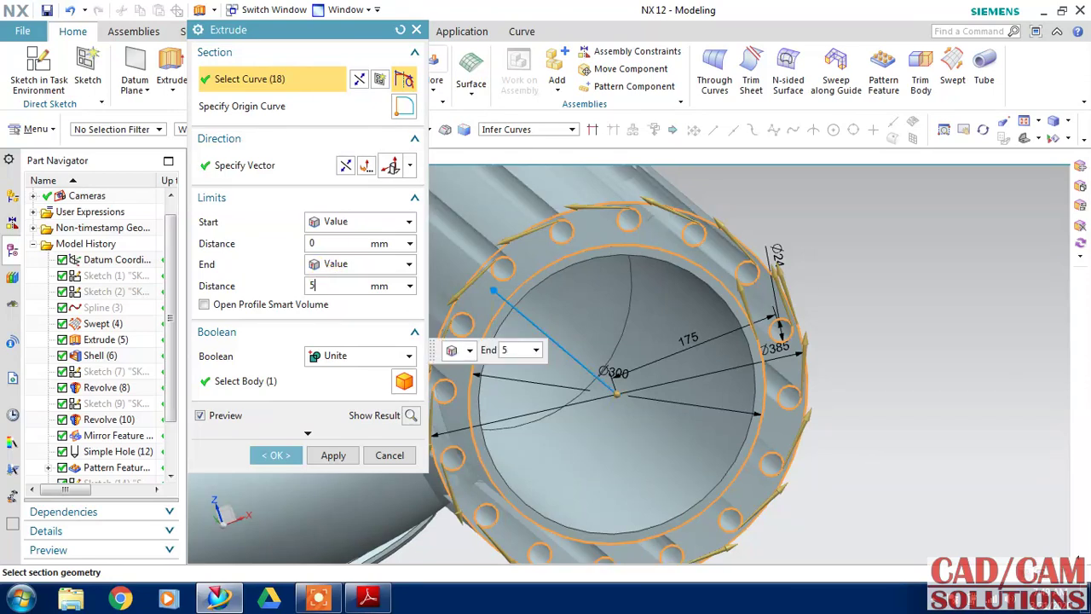
click(345, 243)
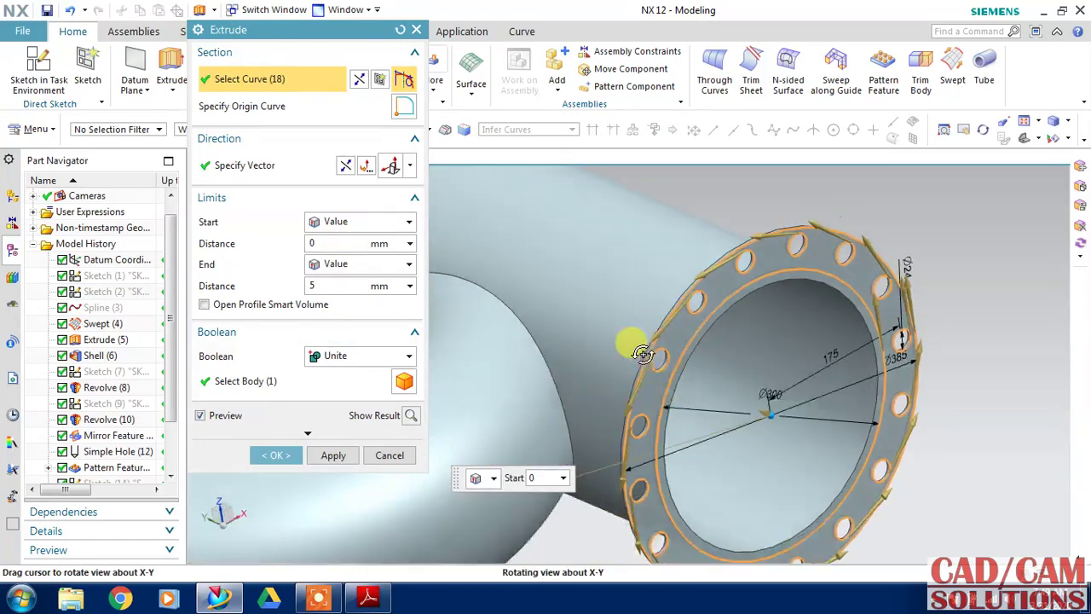
mouse_move(627, 332)
middle_down()
mouse_move(699, 353)
mouse_move(654, 357)
middle_up()
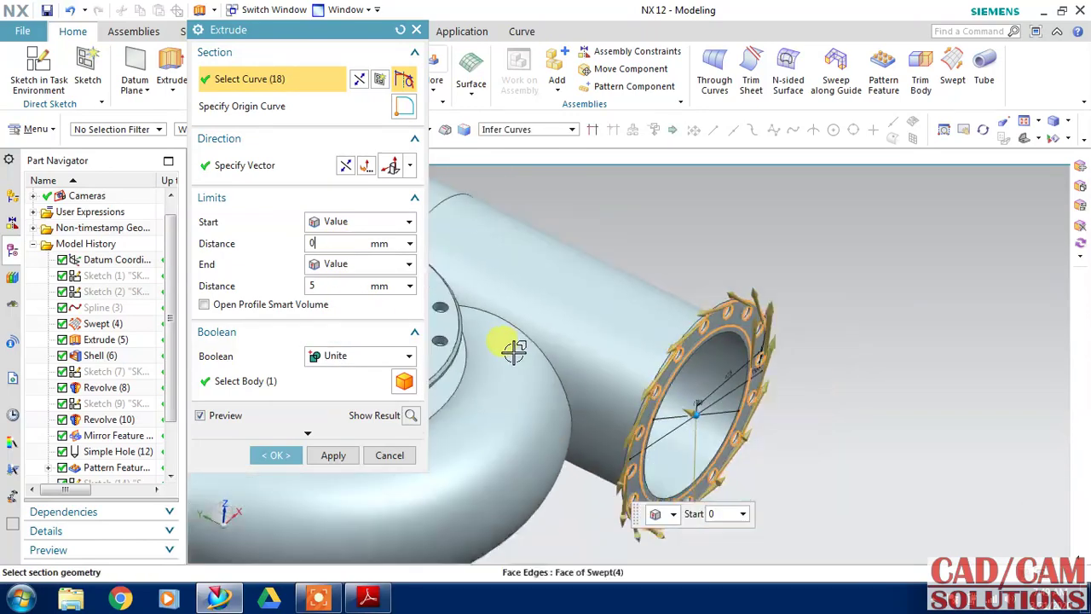
scroll(545, 353, down, 3)
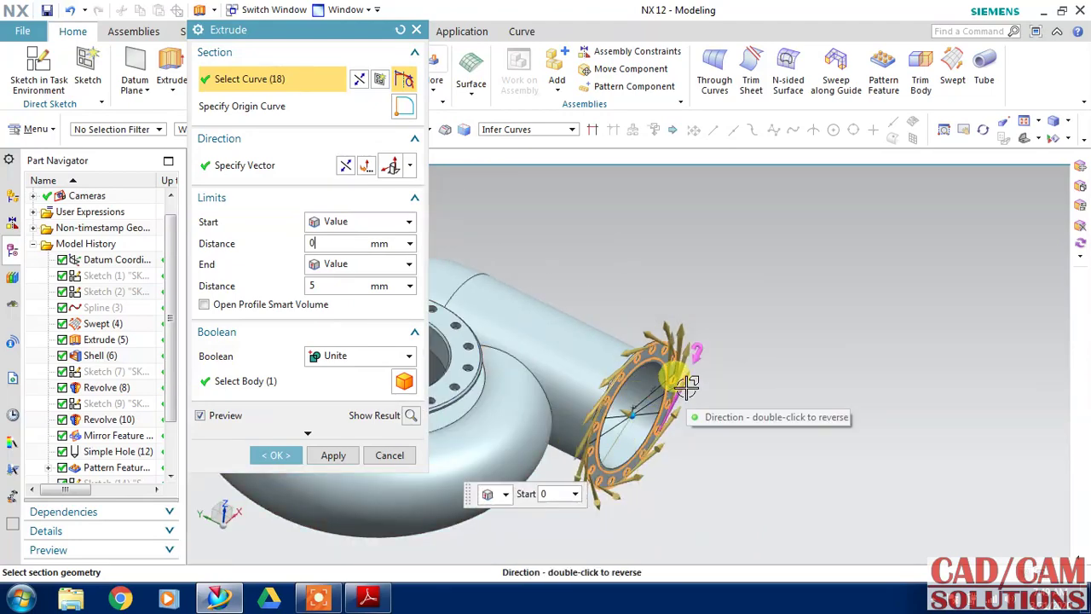
click(311, 287)
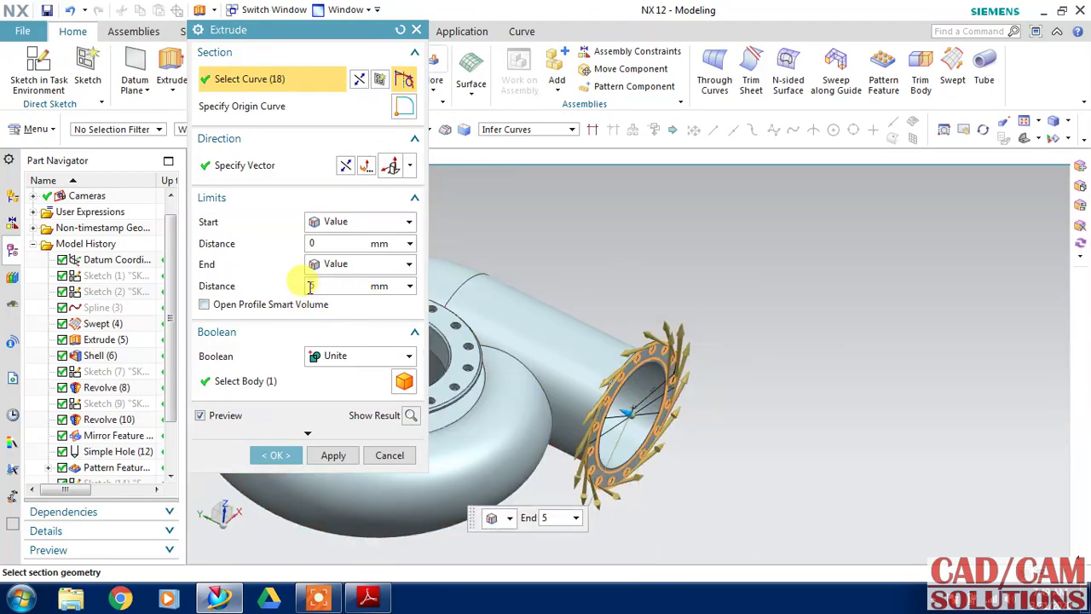
text(15)
click(277, 454)
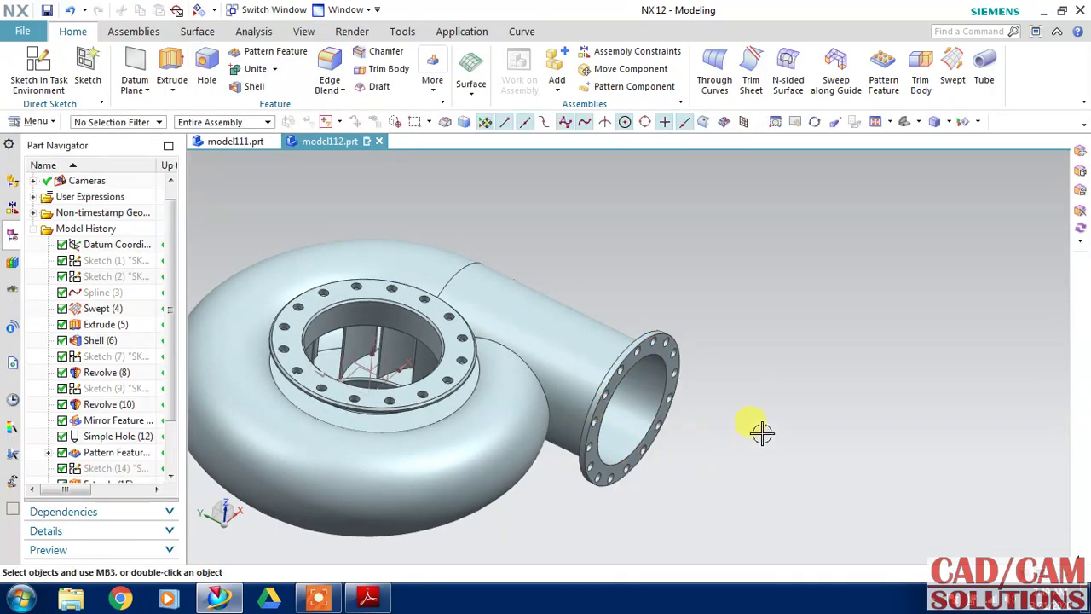
Step: Orbit the sectioned pump toward the outlet flange and render it with True Shading to show the vanes
mouse_move(762, 432)
middle_down()
mouse_move(906, 422)
mouse_move(858, 328)
middle_up()
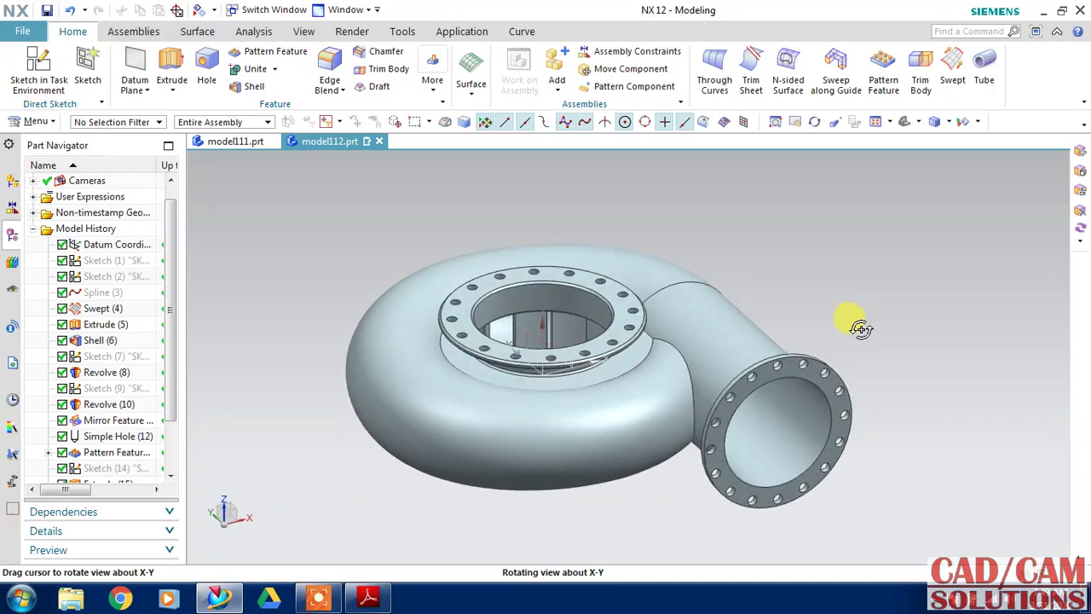
middle_drag(857, 328, 865, 328)
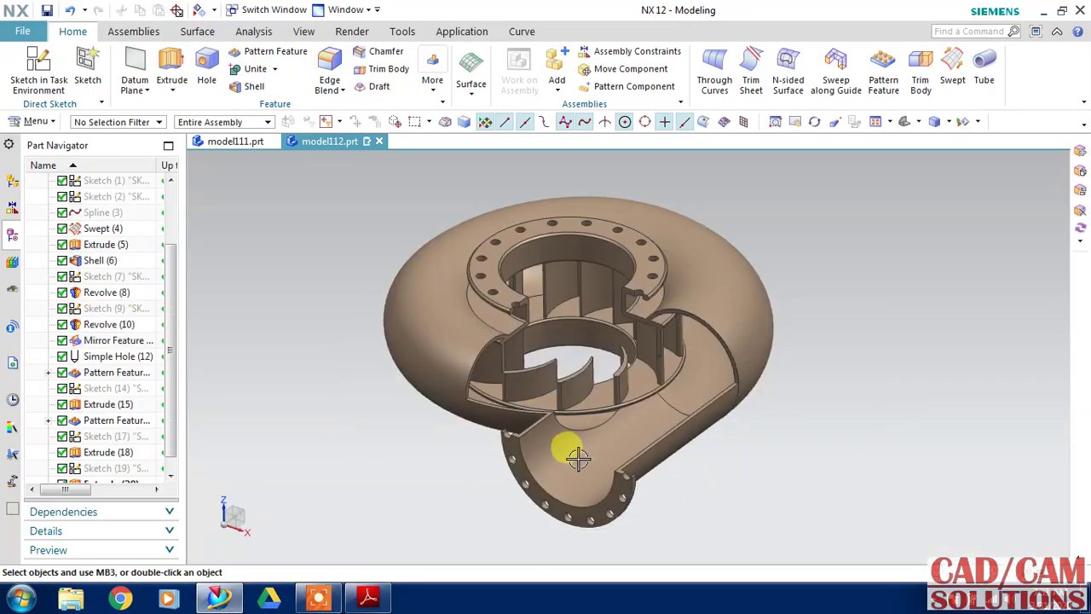
mouse_move(341, 385)
middle_down()
mouse_move(360, 406)
mouse_move(370, 389)
mouse_move(331, 382)
mouse_move(321, 394)
mouse_move(341, 377)
mouse_move(329, 367)
mouse_move(358, 390)
middle_up()
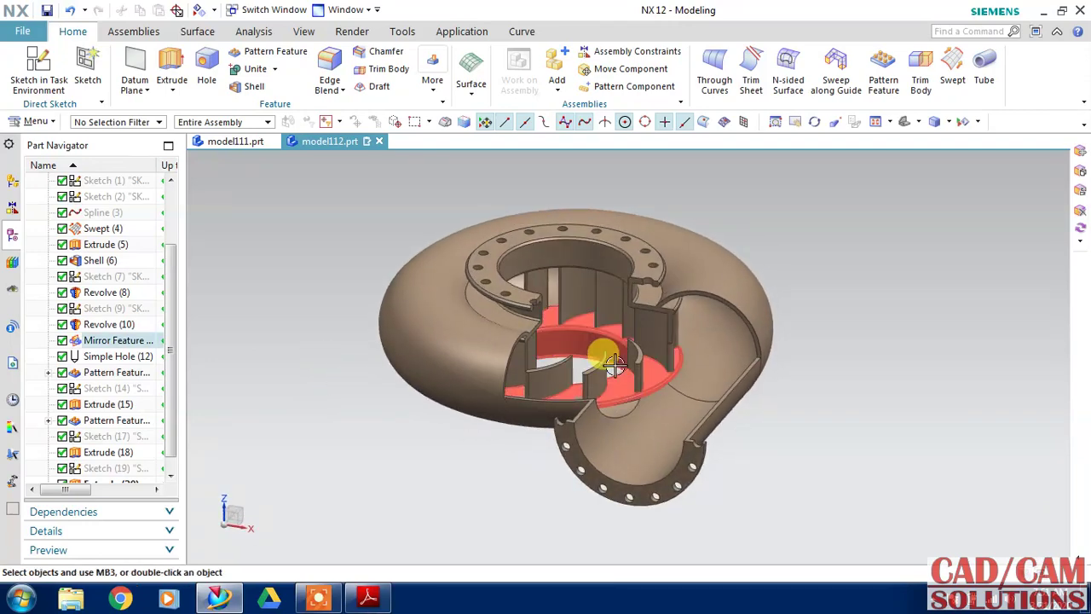
mouse_move(421, 434)
middle_down()
mouse_move(440, 426)
mouse_move(469, 189)
middle_up()
click(305, 34)
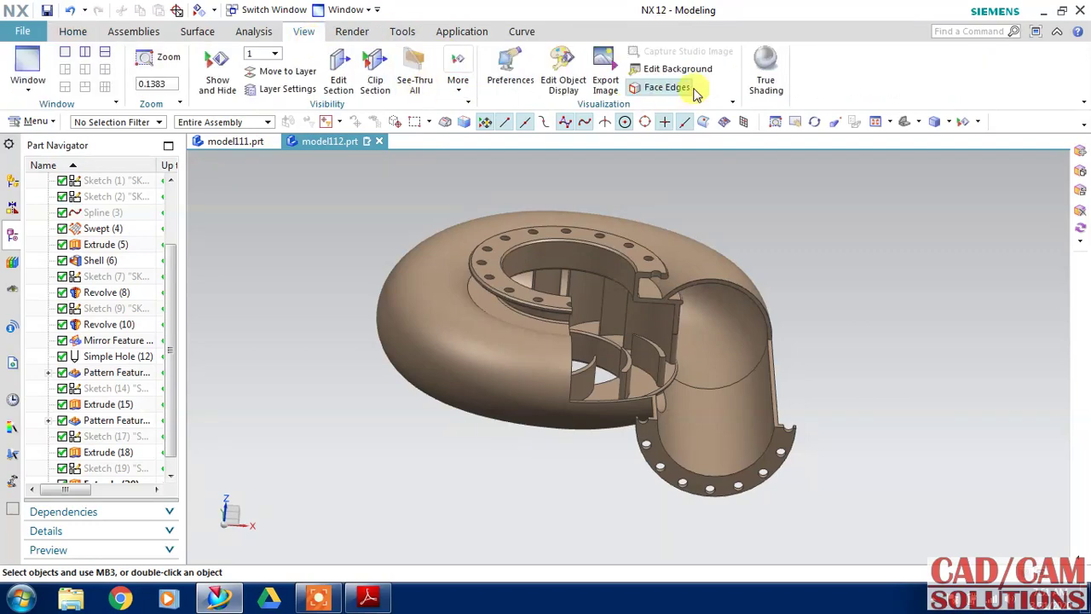
click(764, 73)
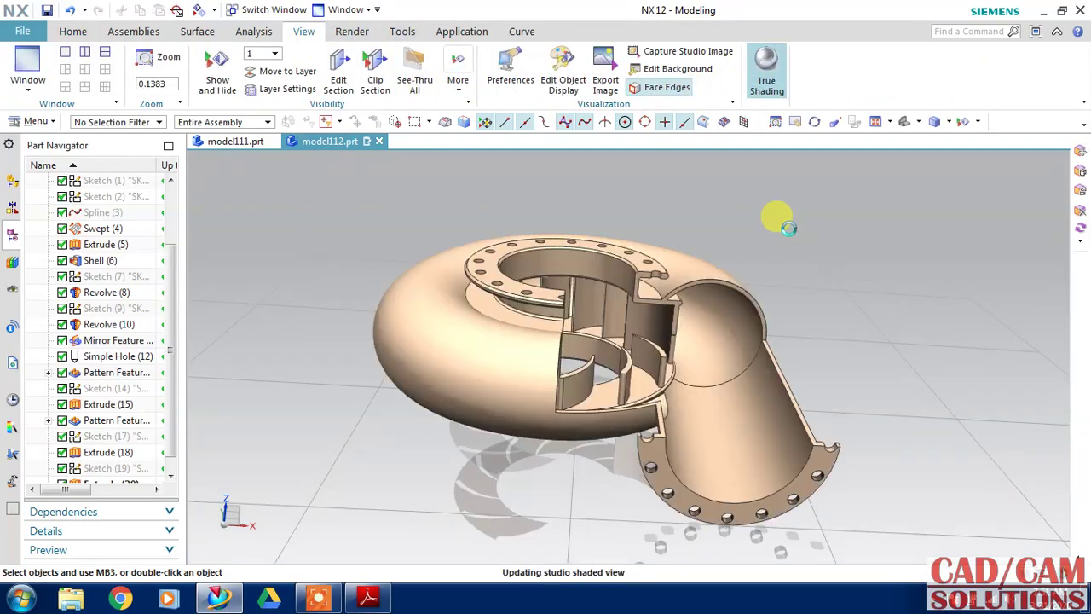
mouse_move(835, 282)
middle_down()
mouse_move(836, 261)
mouse_move(833, 285)
mouse_move(799, 298)
mouse_move(821, 270)
mouse_move(797, 261)
mouse_move(792, 288)
middle_up()
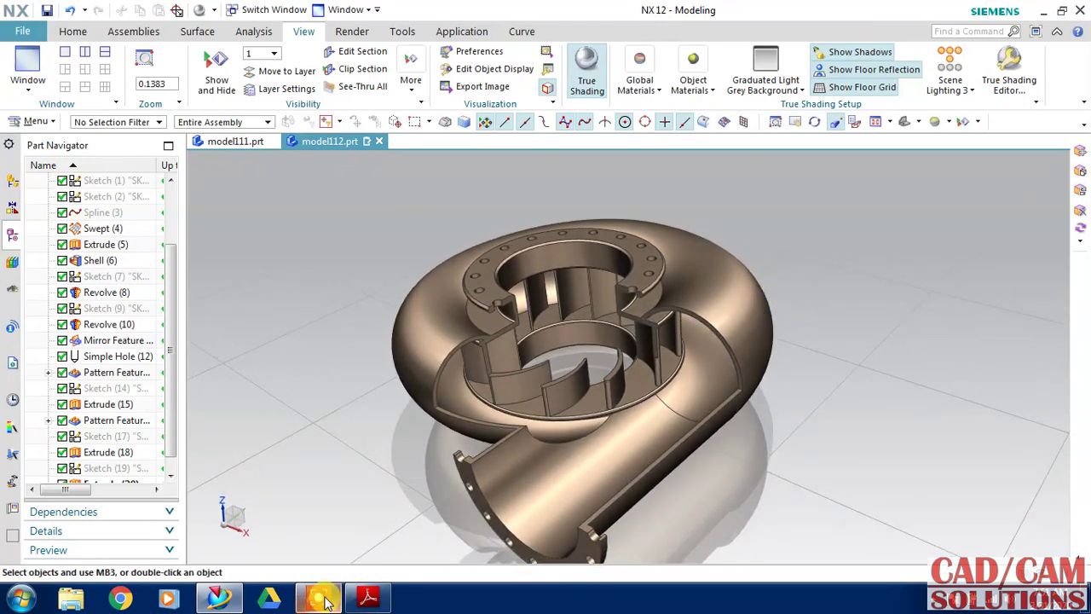